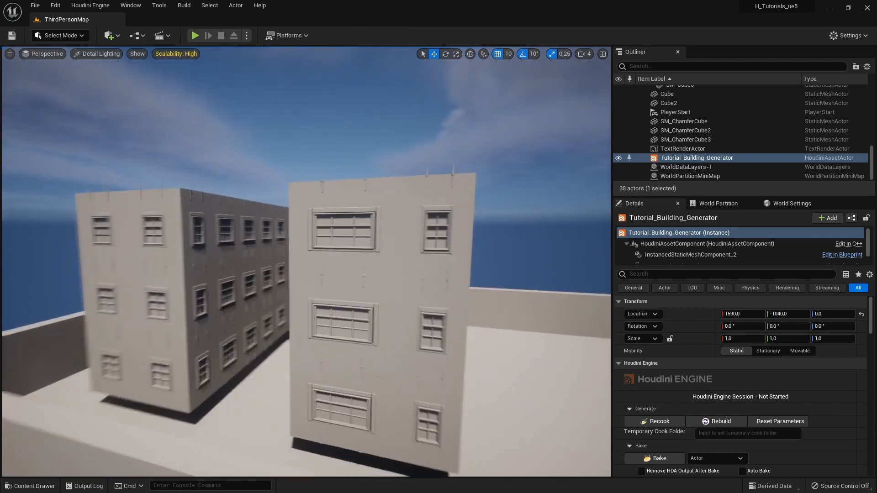
# Step: Inspect the two generated buildings and the building style tags and patterns of Tutorial_Building_Generator
pyautogui.press('g')
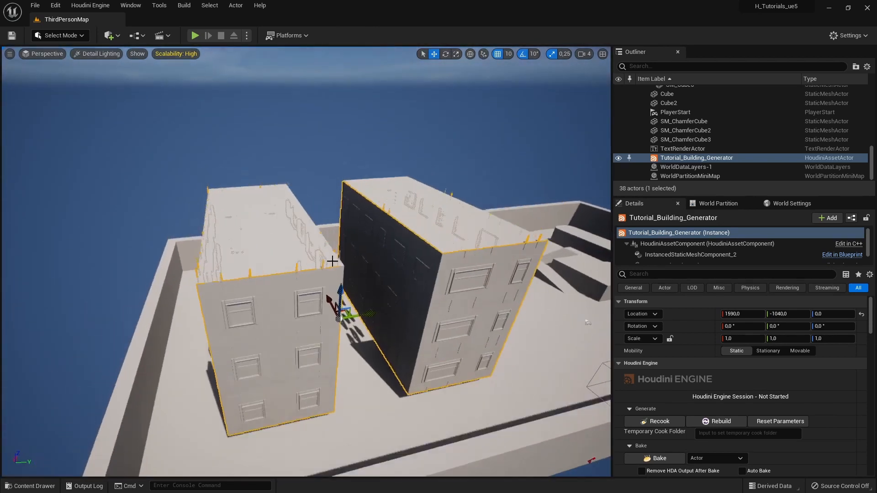
pyautogui.moveTo(435, 222); pyautogui.dragTo(435, 222, button='right')
pyautogui.scroll(-4, 736, 383)
pyautogui.scroll(-6, 737, 386)
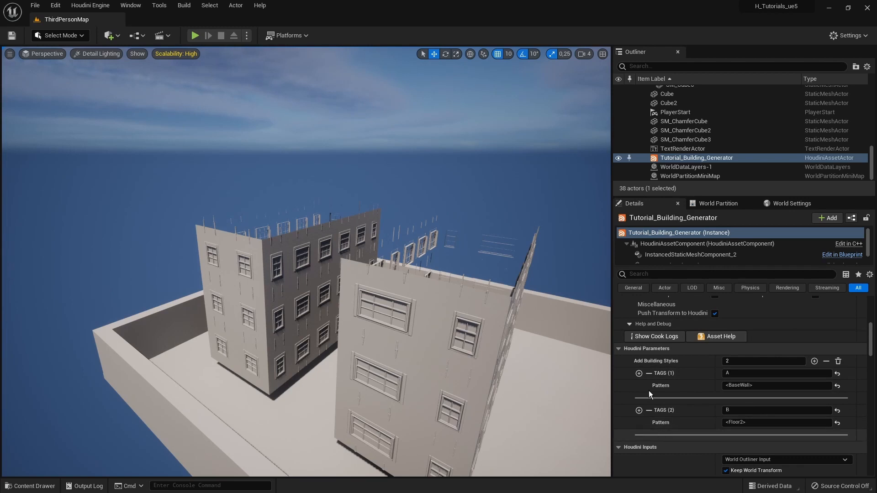
pyautogui.moveTo(359, 282); pyautogui.dragTo(370, 293, button='right')
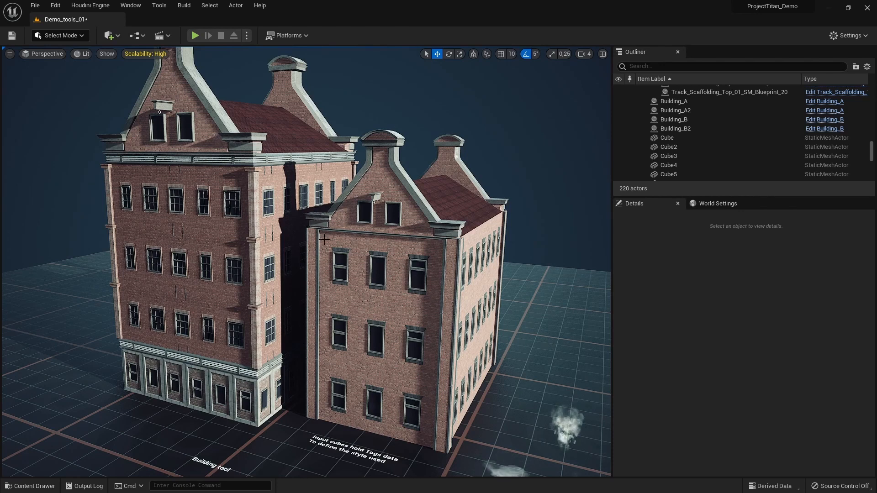
# Step: Examine the facades of the two finished brick buildings in the ProjectTitan_Demo level
pyautogui.moveTo(384, 156); pyautogui.dragTo(357, 145, button='right')
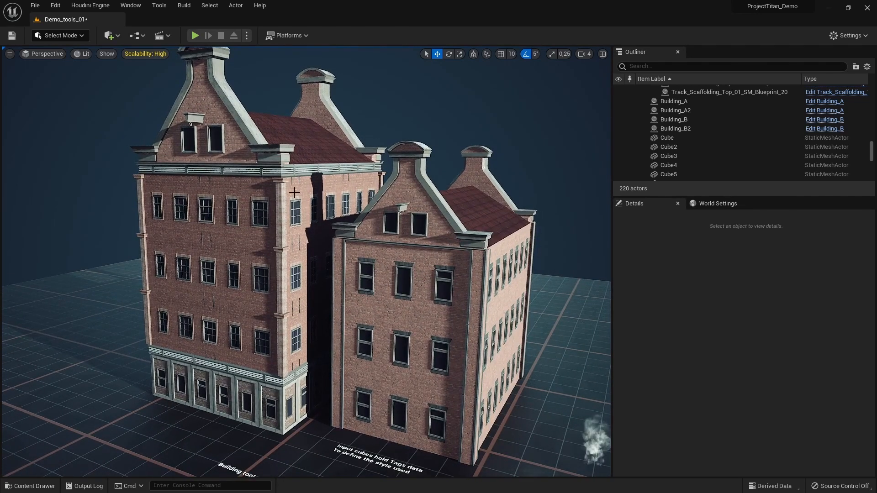
pyautogui.press('w')
pyautogui.moveTo(282, 304); pyautogui.dragTo(268, 277, button='right')
pyautogui.moveTo(371, 232); pyautogui.dragTo(388, 264, button='right')
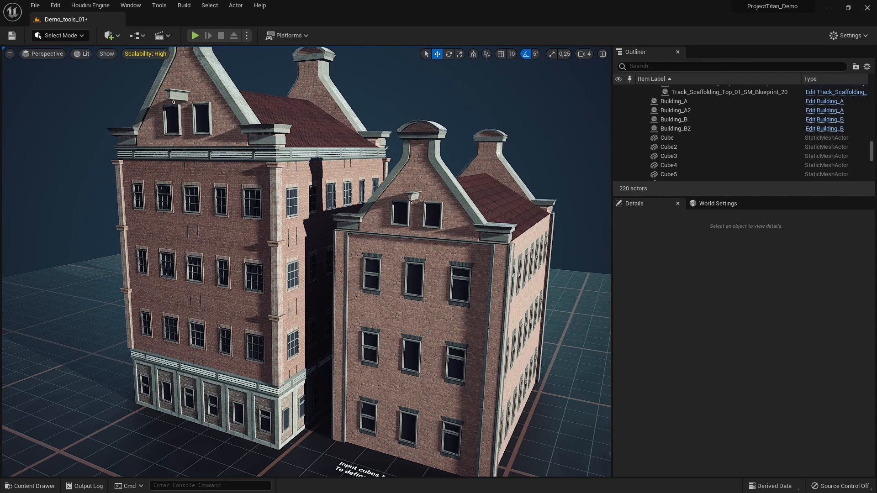
pyautogui.moveTo(220, 286); pyautogui.dragTo(232, 315, button='right')
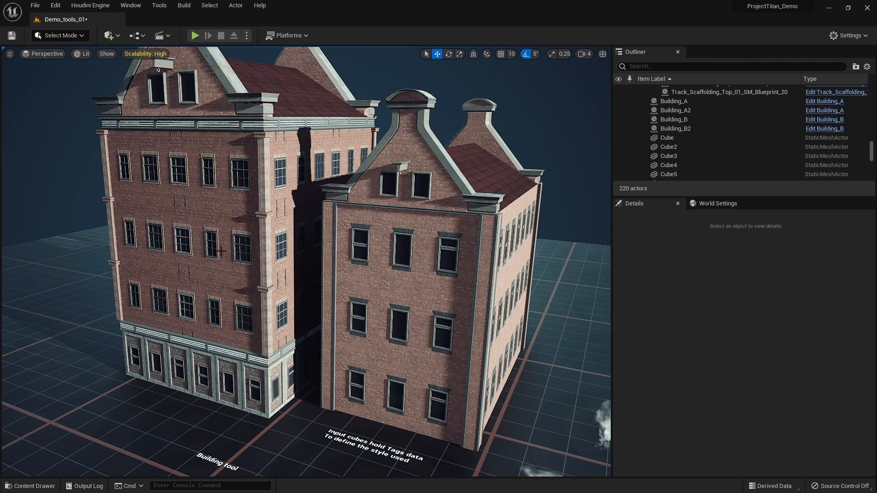
pyautogui.scroll(3, 329, 221)
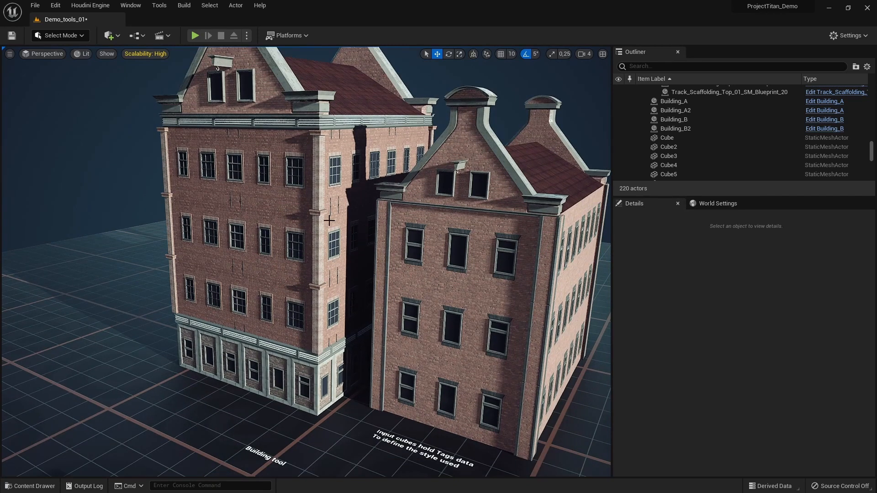
# Step: Review the model, name and size columns of the Static_mesh_Data table, and close it
pyautogui.hotkey('ctrl', 'space')
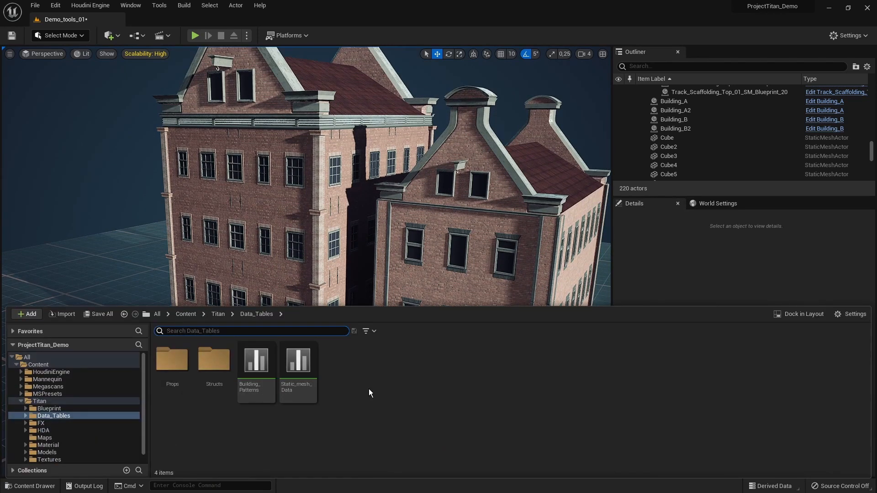
pyautogui.doubleClick(307, 384)
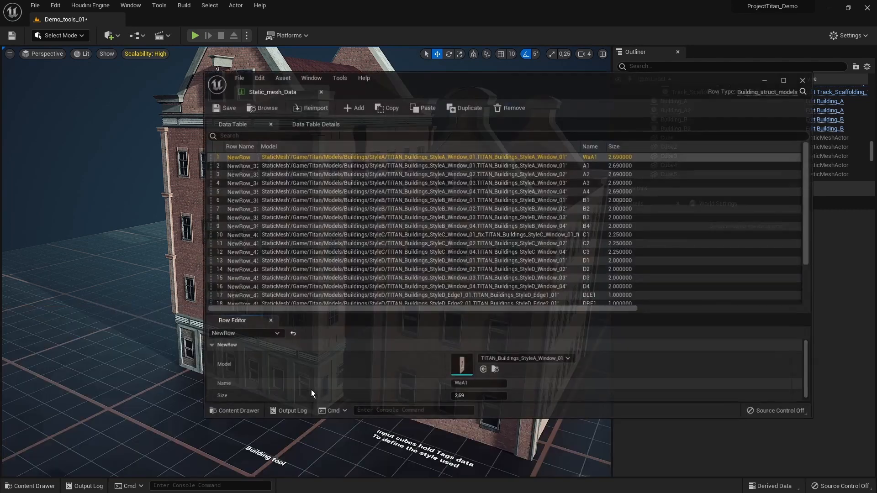
pyautogui.scroll(-3, 426, 177)
pyautogui.scroll(4, 415, 286)
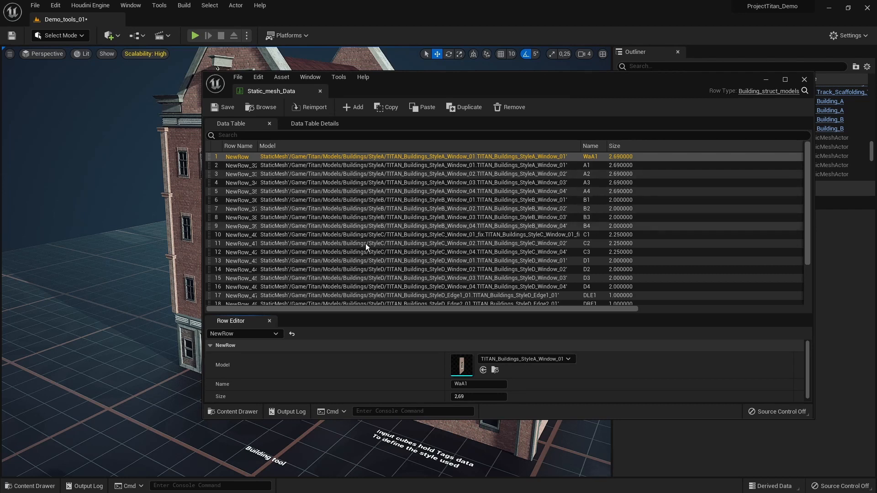
pyautogui.scroll(-2, 366, 237)
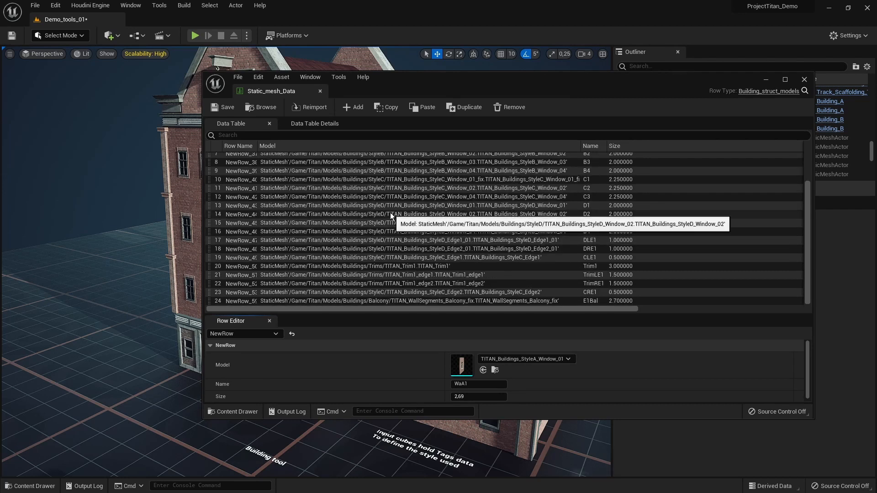
pyautogui.scroll(2, 390, 212)
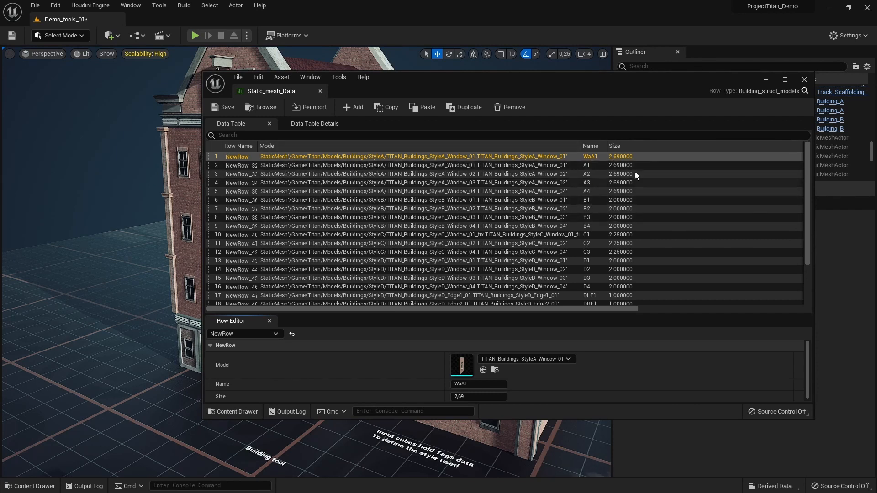
pyautogui.click(804, 79)
pyautogui.moveTo(436, 267)
pyautogui.mouseDown(button='right')
pyautogui.moveTo(414, 233)
pyautogui.moveTo(436, 268)
pyautogui.mouseUp(button='right')
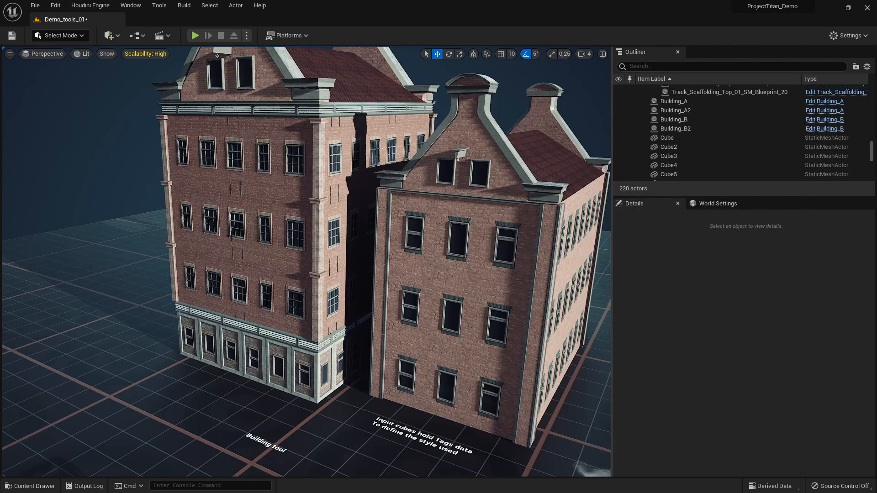
# Step: Review the floor patterns and heights in the Building_Patterns data table, and close it
pyautogui.hotkey('ctrl', 'space')
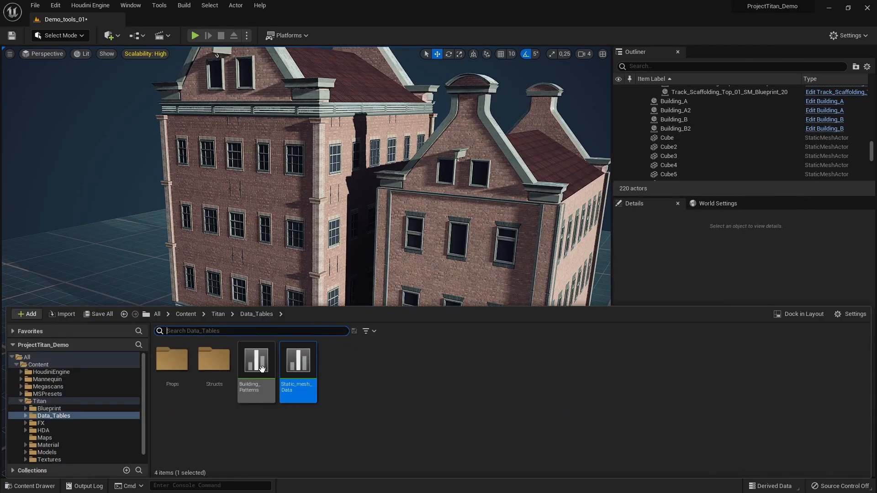
pyautogui.doubleClick(261, 372)
pyautogui.click(403, 261)
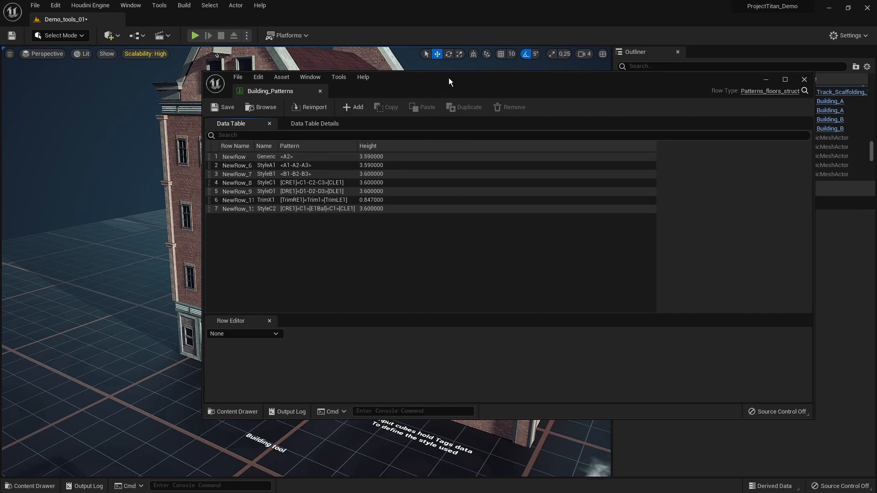
pyautogui.moveTo(462, 74); pyautogui.dragTo(367, 98)
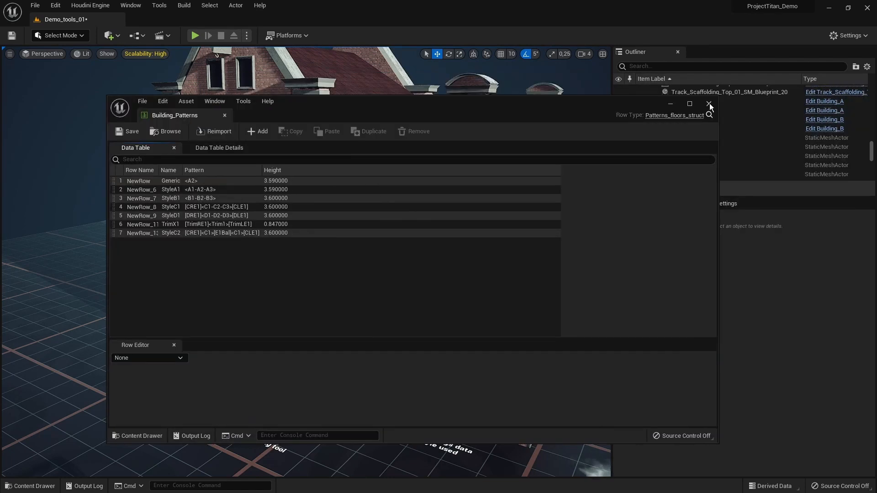
pyautogui.click(709, 104)
pyautogui.scroll(3, 411, 259)
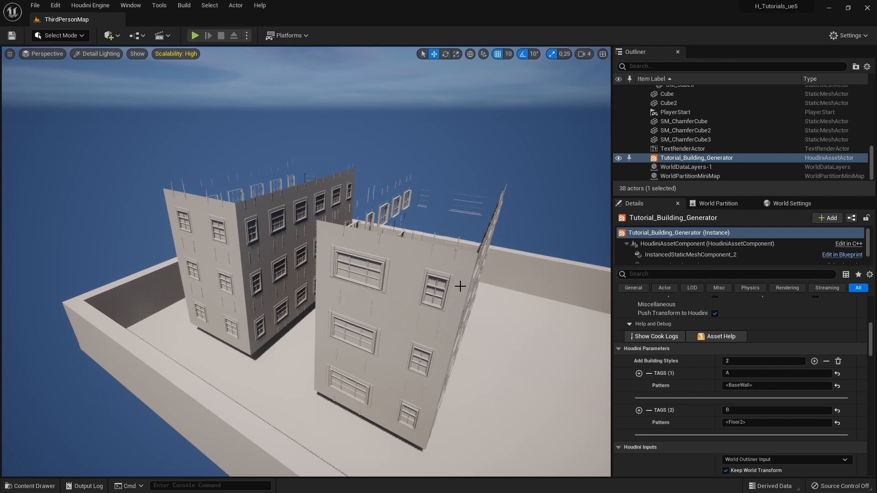
# Step: Create a Blueprint structure named ST_Meshes in the Building_tool folder of the H_Tutorials_ue5 project
pyautogui.hotkey('ctrl', 'space')
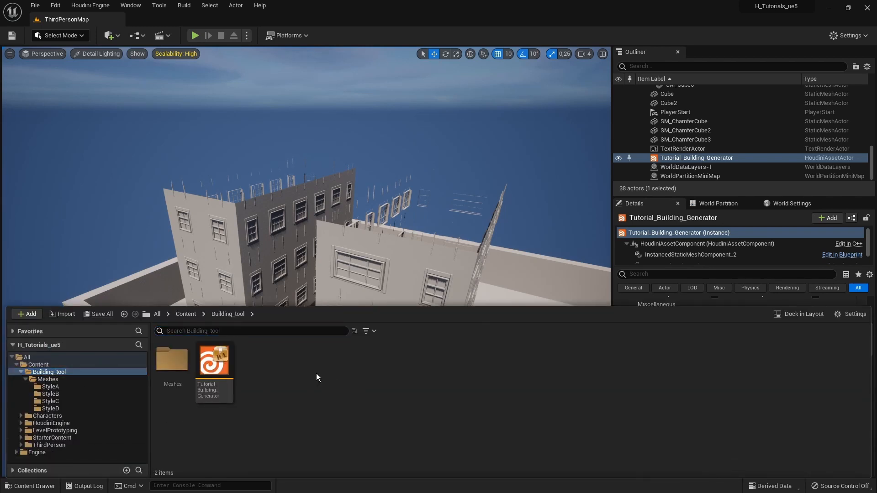
pyautogui.rightClick(287, 361)
pyautogui.moveTo(318, 233)
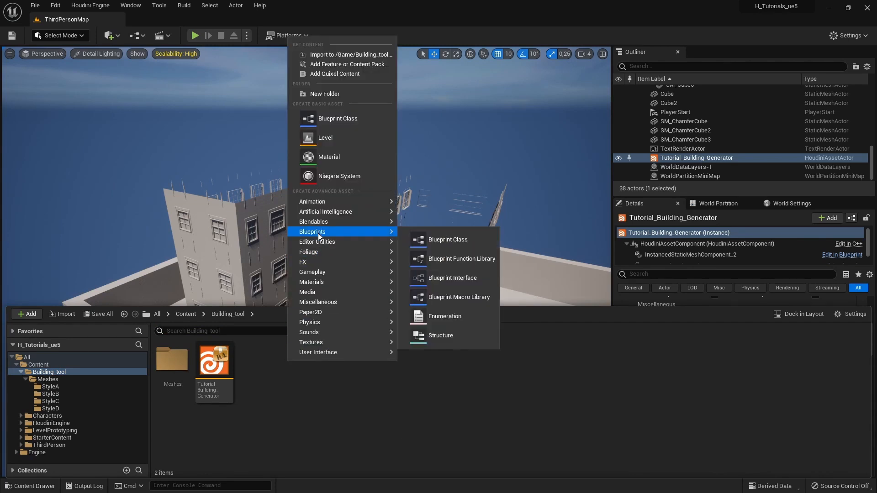
pyautogui.click(454, 335)
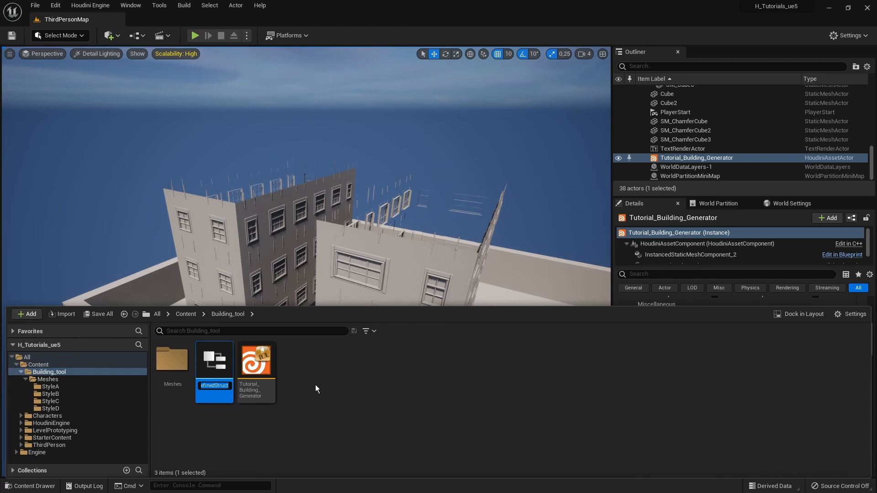
pyautogui.write('ST_Meshes')
pyautogui.press('Return')
# Step: Open the ST_Meshes structure and add two more member variables to it
pyautogui.doubleClick(215, 361)
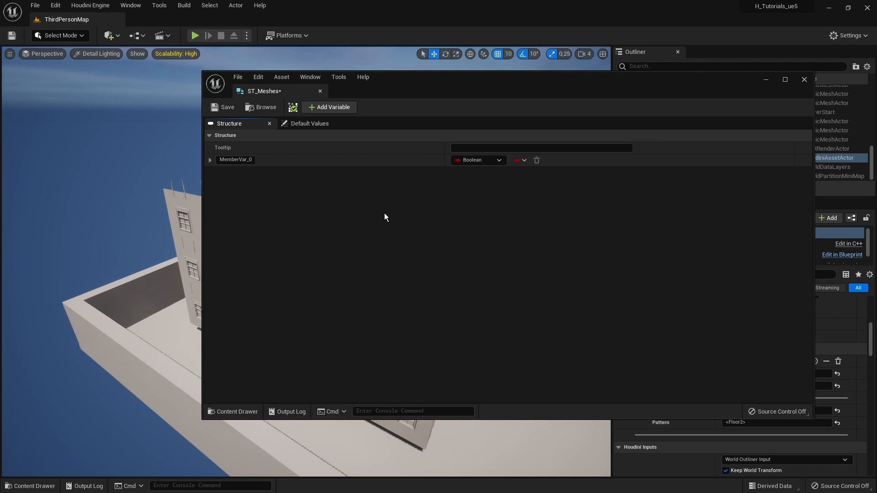
pyautogui.click(339, 108)
pyautogui.click(339, 108)
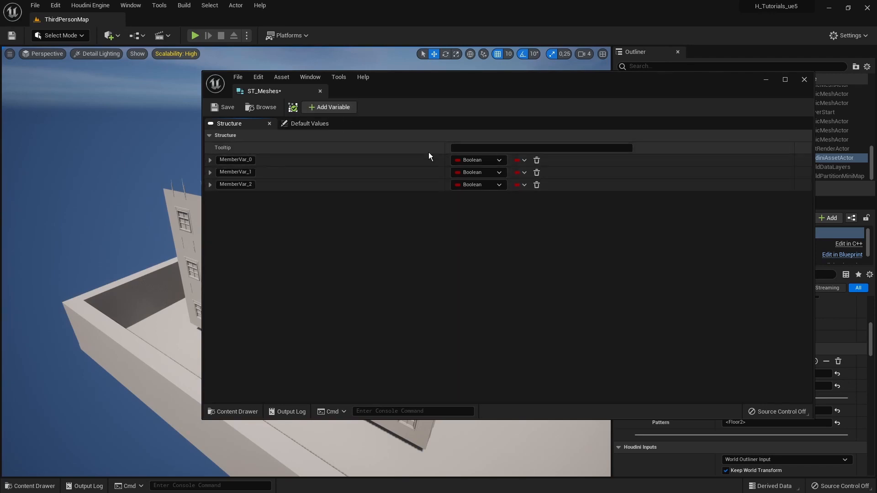
# Step: Set the first member variable's type to a Static Mesh object reference
pyautogui.click(470, 160)
pyautogui.write('s')
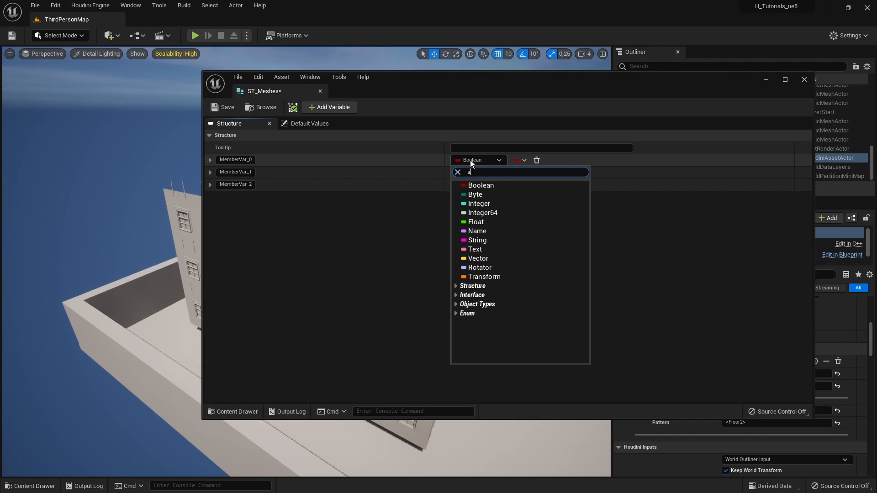
pyautogui.write('tat')
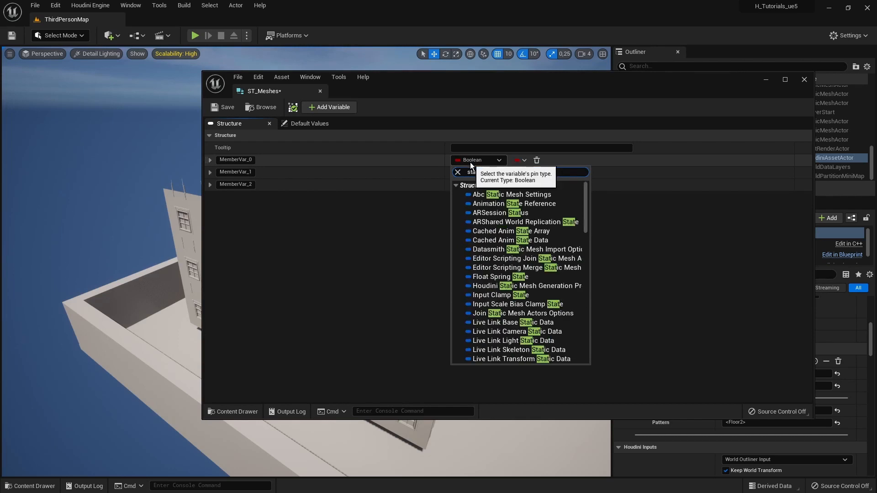
pyautogui.write('ic')
pyautogui.scroll(-1, 532, 286)
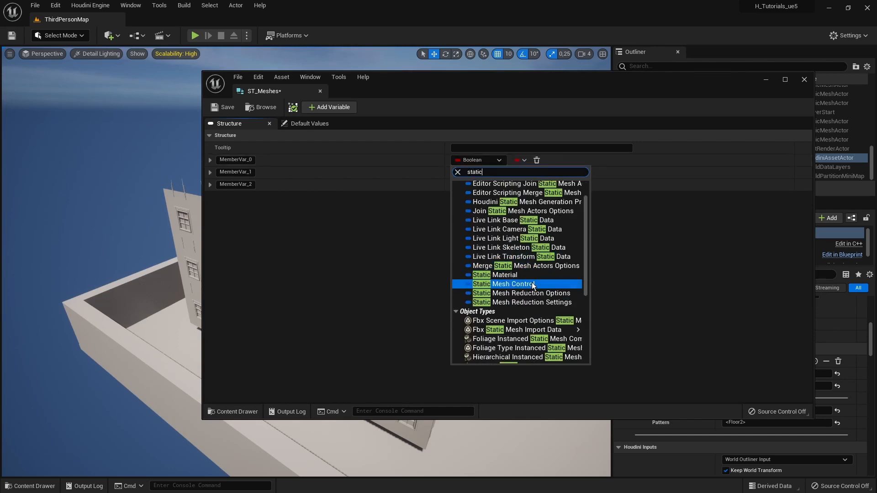
pyautogui.scroll(1, 525, 274)
pyautogui.scroll(-5, 525, 275)
pyautogui.moveTo(567, 323)
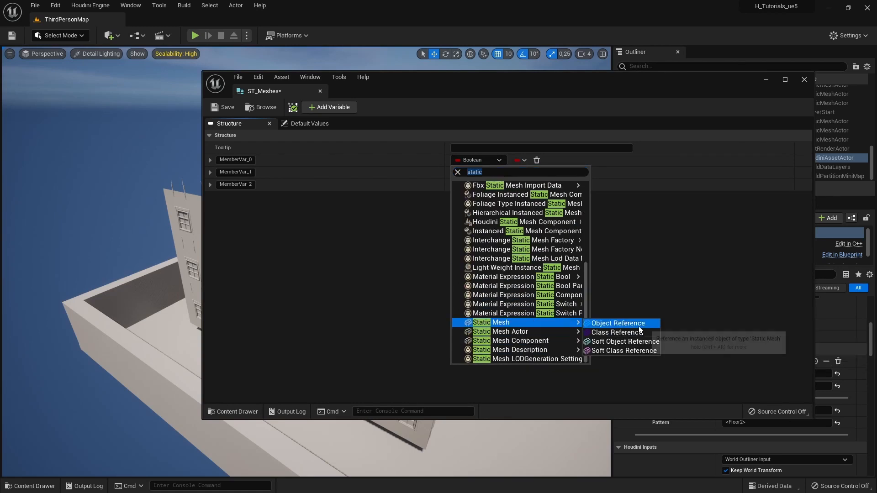
pyautogui.click(639, 327)
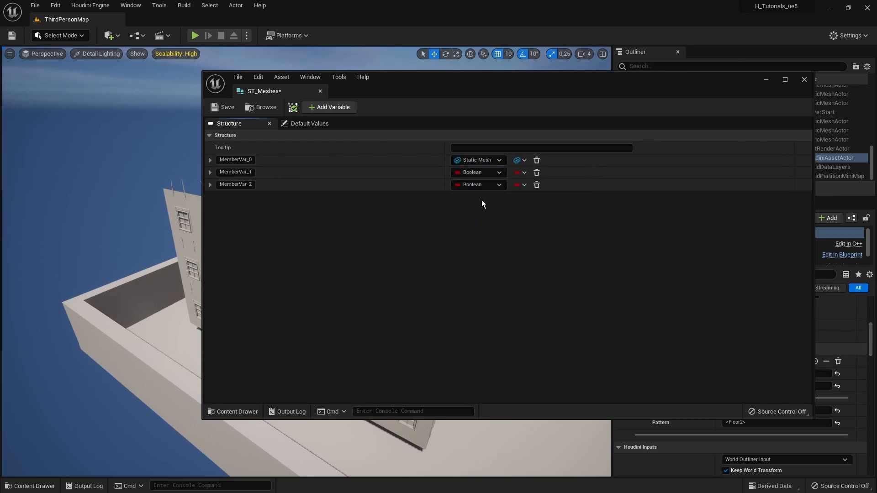
# Step: Set the second member variable's type to String and the third one's to Float
pyautogui.click(476, 172)
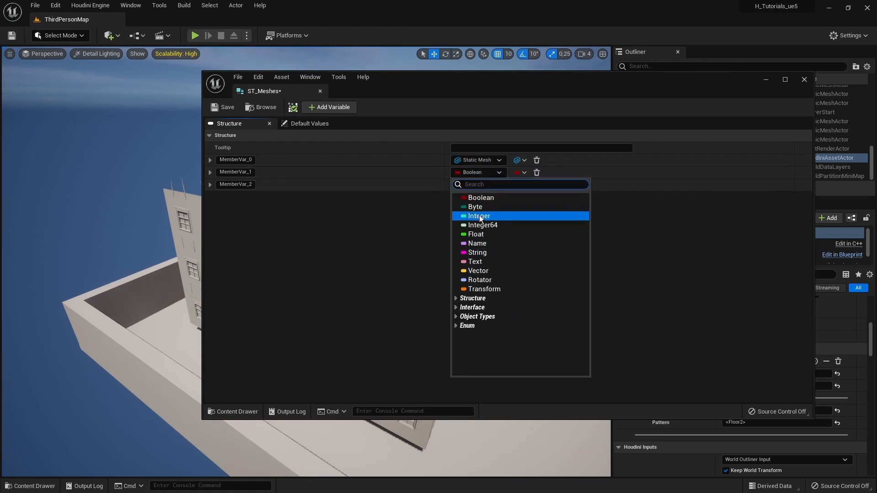
pyautogui.click(479, 252)
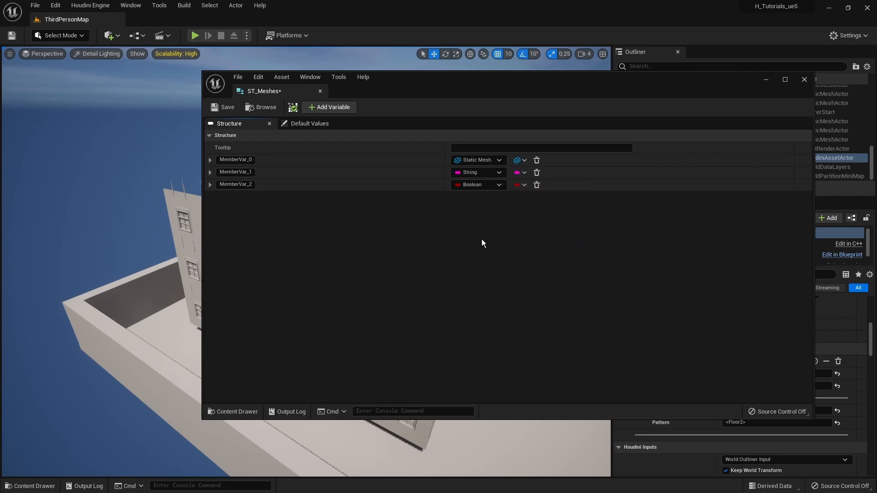
pyautogui.click(471, 185)
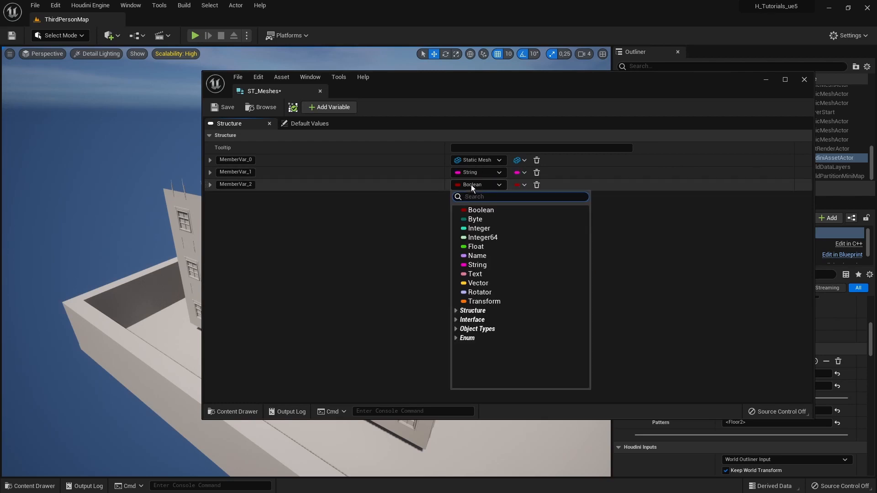
pyautogui.click(479, 248)
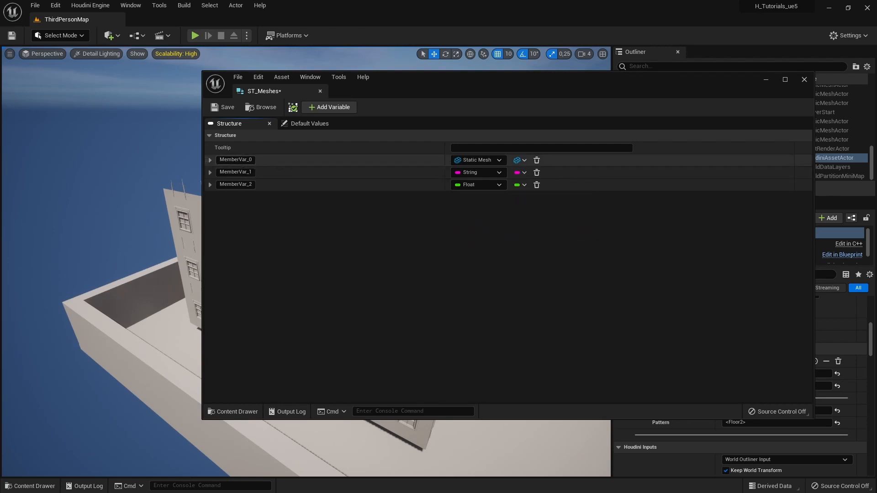
# Step: Rename the three member variables, in order, as Model, Name and Size
pyautogui.doubleClick(252, 160)
pyautogui.write('Mode')
pyautogui.write('l')
pyautogui.click(240, 172)
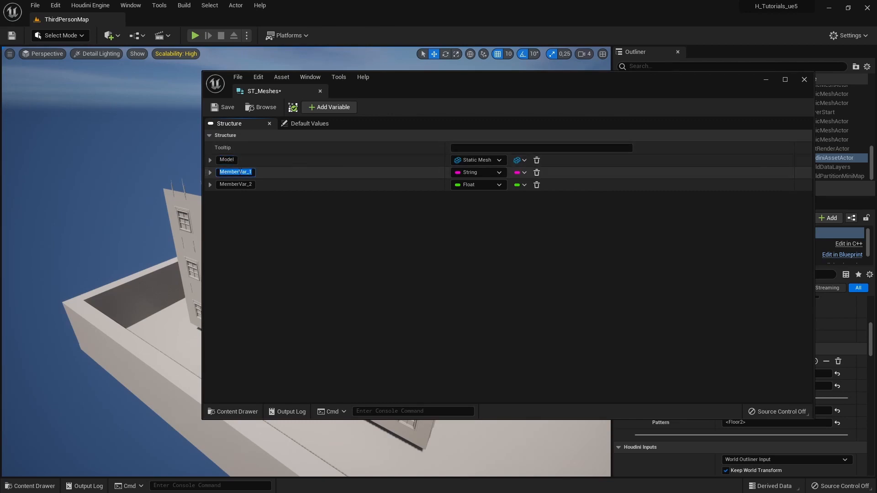
pyautogui.write('Name')
pyautogui.press('Return')
pyautogui.click(235, 185)
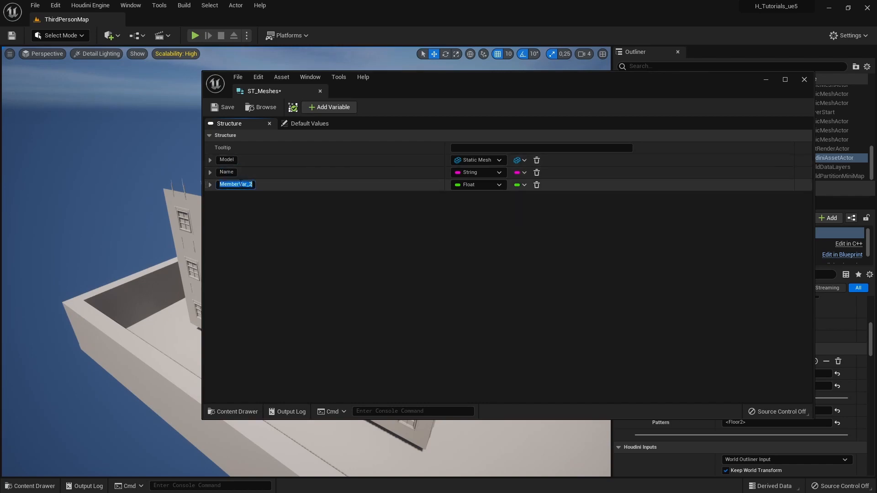
pyautogui.write('Size')
pyautogui.press('Return')
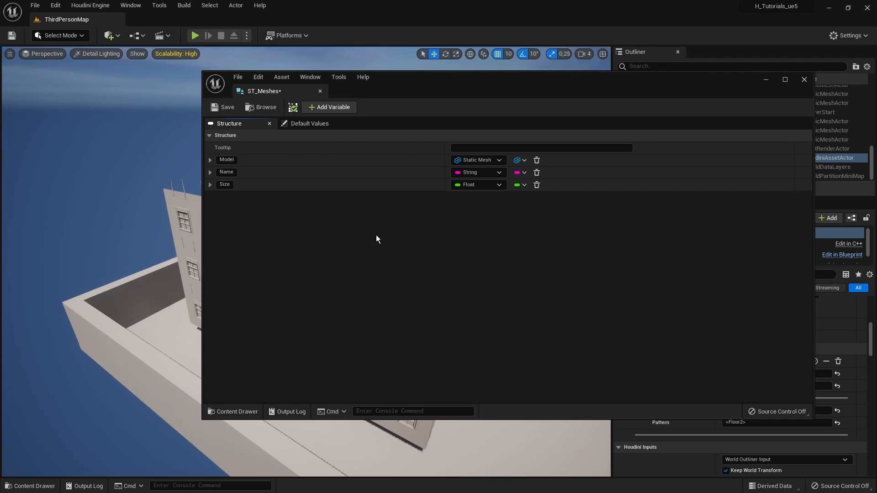
# Step: Expand the Model and Name variables' settings and save the ST_Meshes structure
pyautogui.click(210, 161)
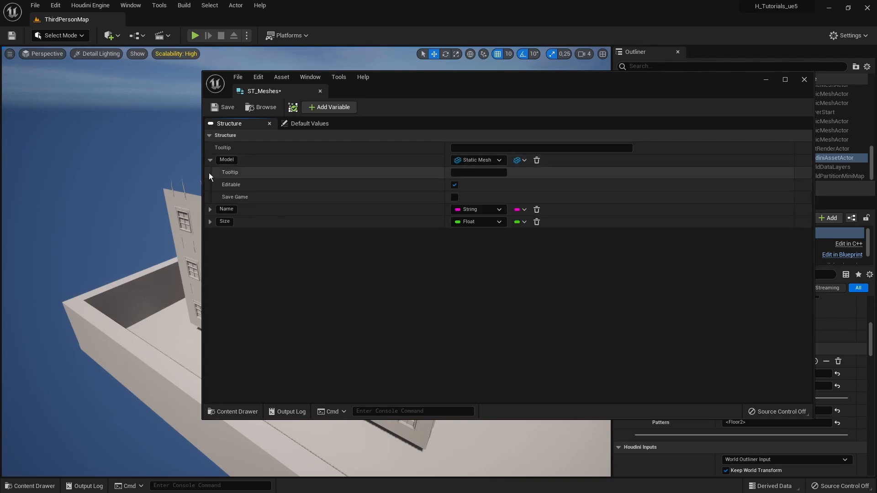
pyautogui.click(210, 209)
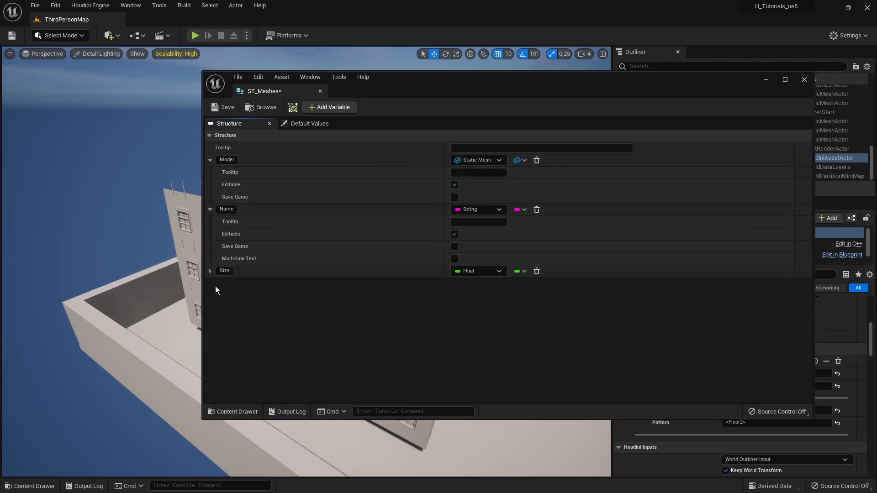
pyautogui.click(219, 108)
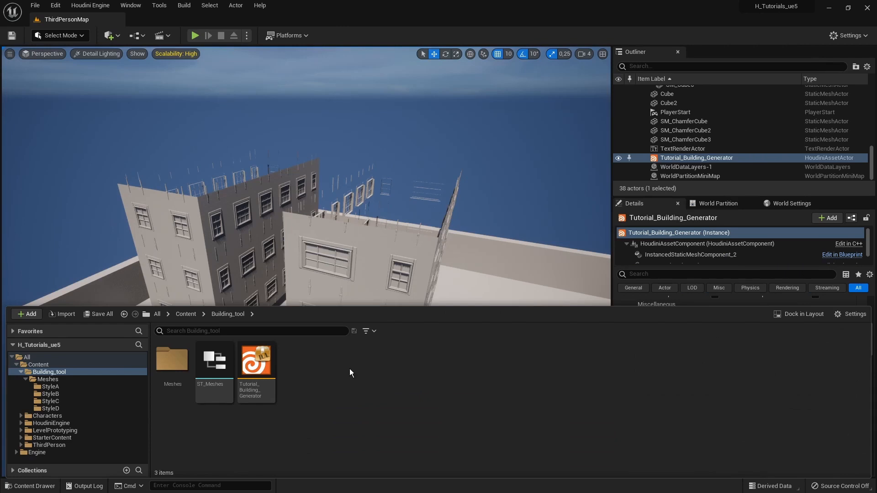
# Step: Create a data table in the Building_tool folder with ST_Meshes as its row structure and name it DT_Building_modules
pyautogui.rightClick(358, 376)
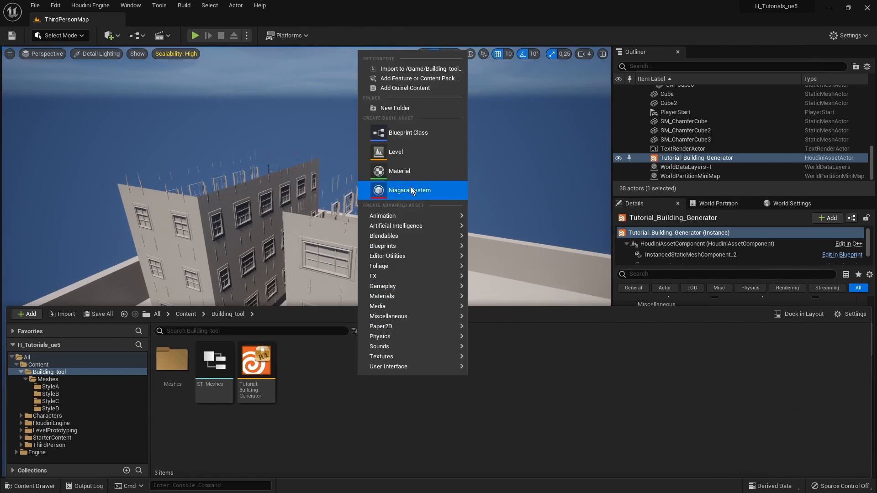
pyautogui.moveTo(405, 317)
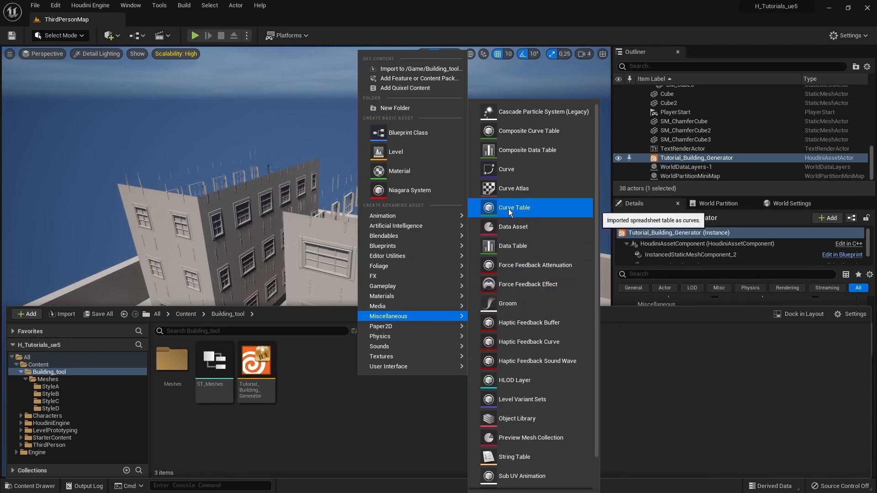
pyautogui.click(516, 247)
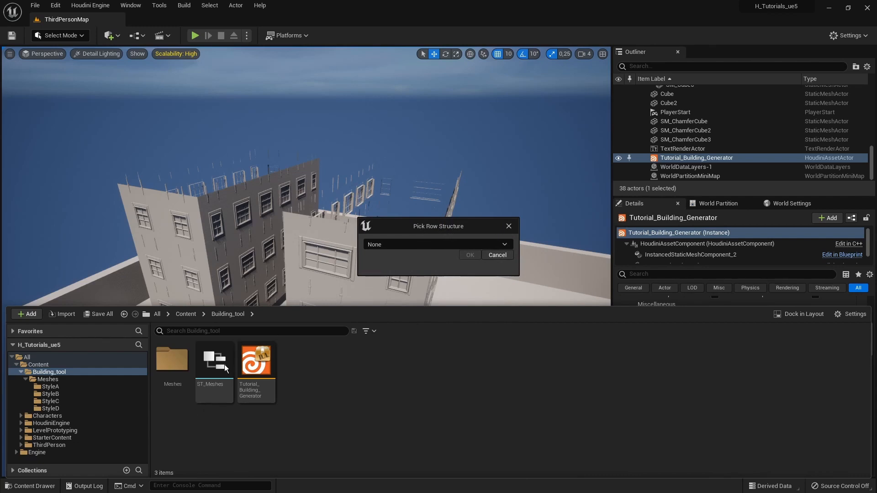
pyautogui.click(387, 245)
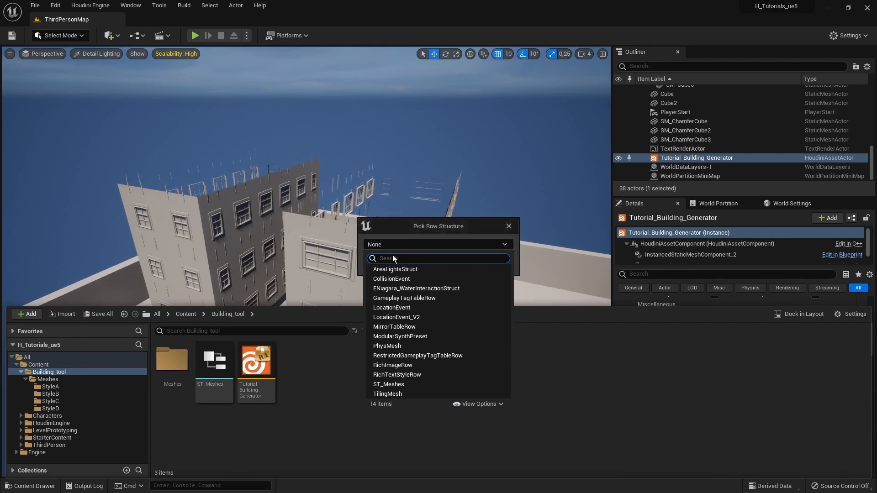
pyautogui.write('ST')
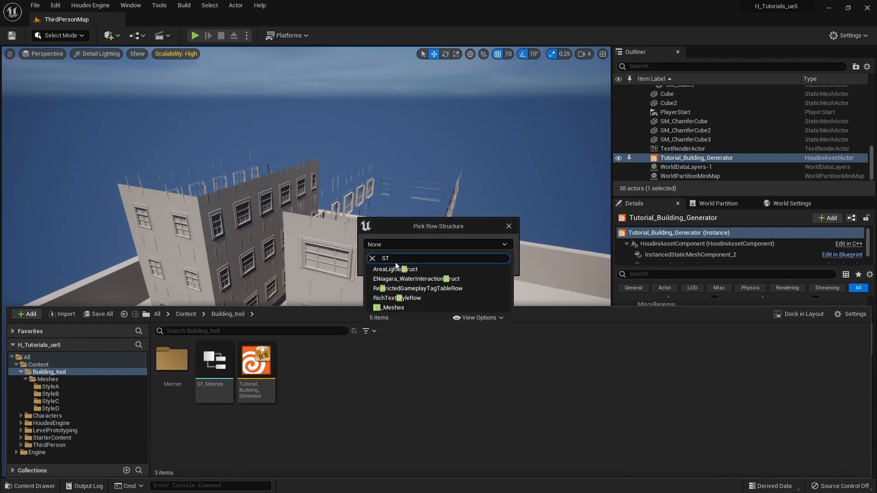
pyautogui.click(400, 308)
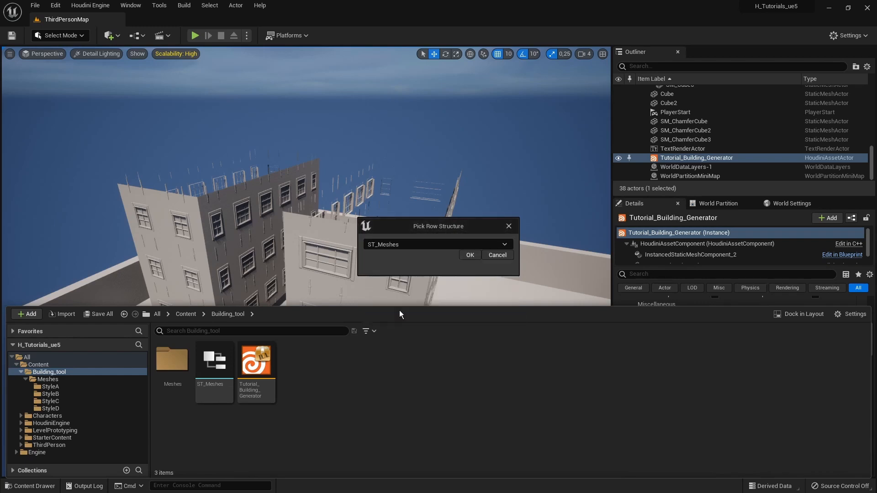
pyautogui.click(470, 255)
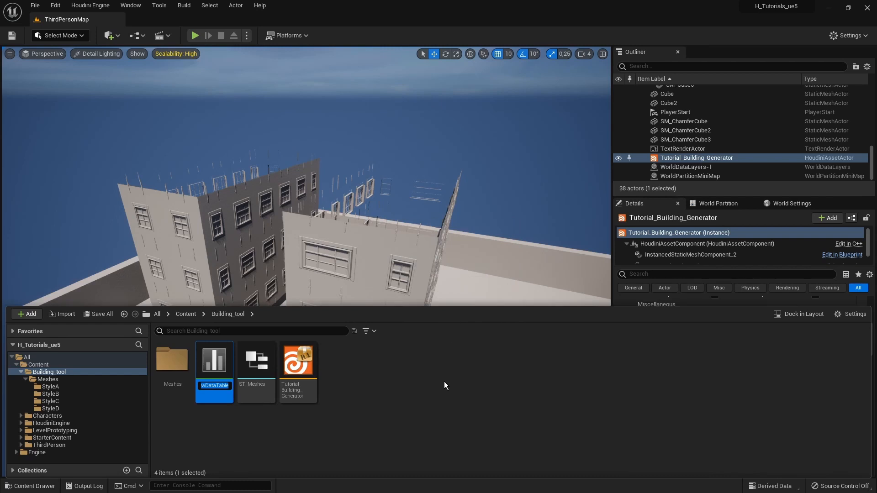
pyautogui.write('DT_Building_modules')
pyautogui.press('Return')
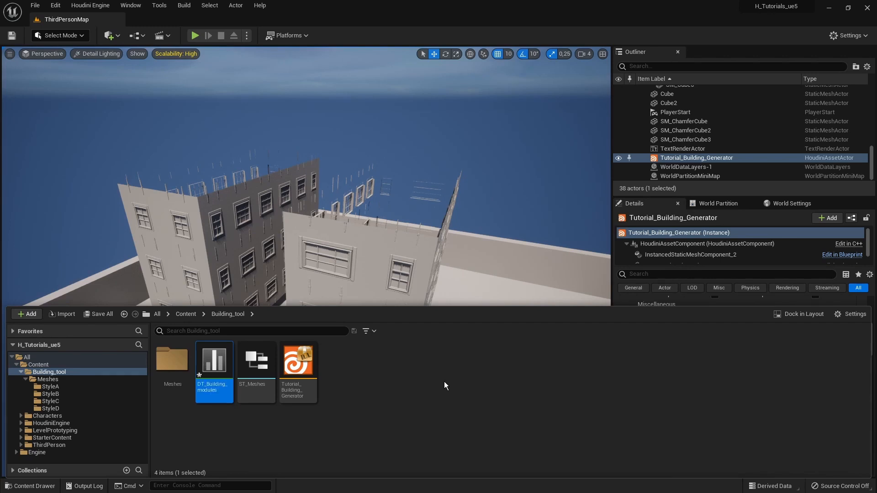
# Step: Open DT_Building_modules, add a row and assign the StyleA mesh TITAN_Buildings_StyleA_Window_01 as its Model
pyautogui.doubleClick(214, 367)
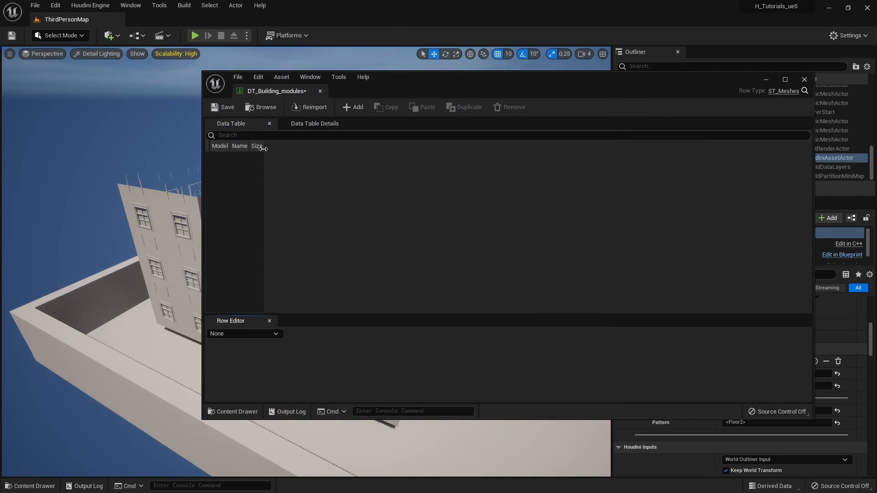
pyautogui.click(355, 110)
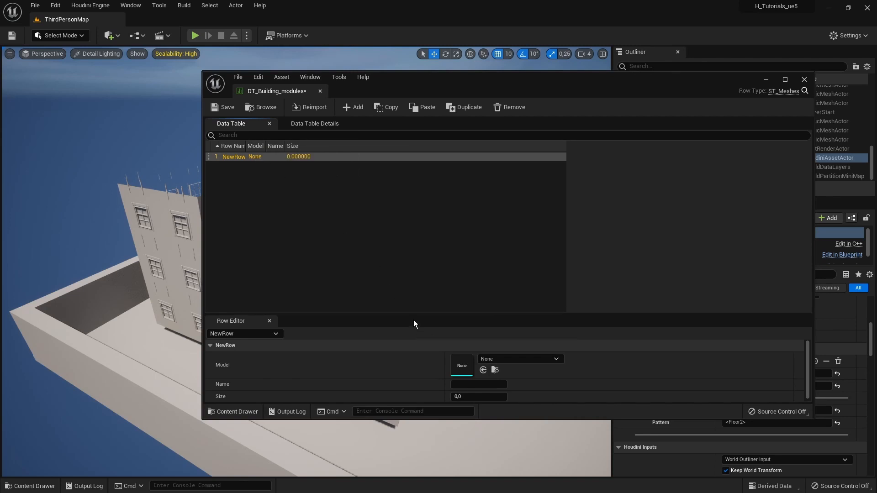
pyautogui.moveTo(413, 314); pyautogui.dragTo(385, 267)
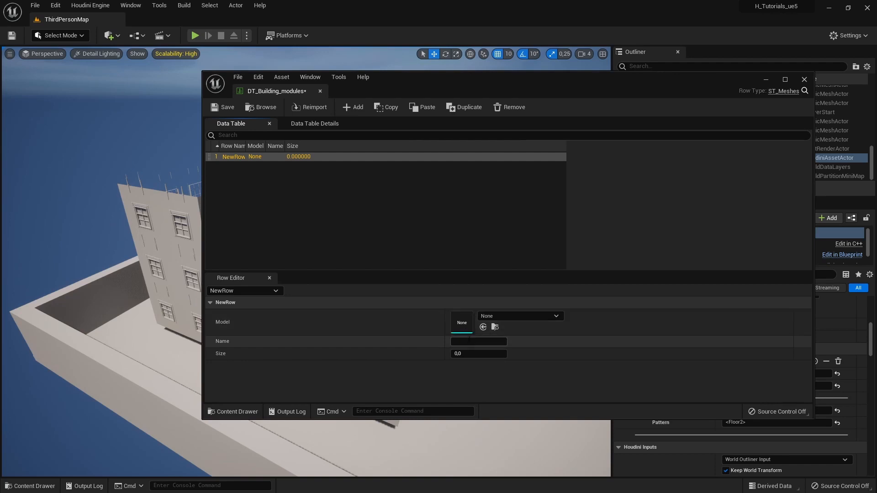
pyautogui.moveTo(97, 332); pyautogui.dragTo(93, 328, button='right')
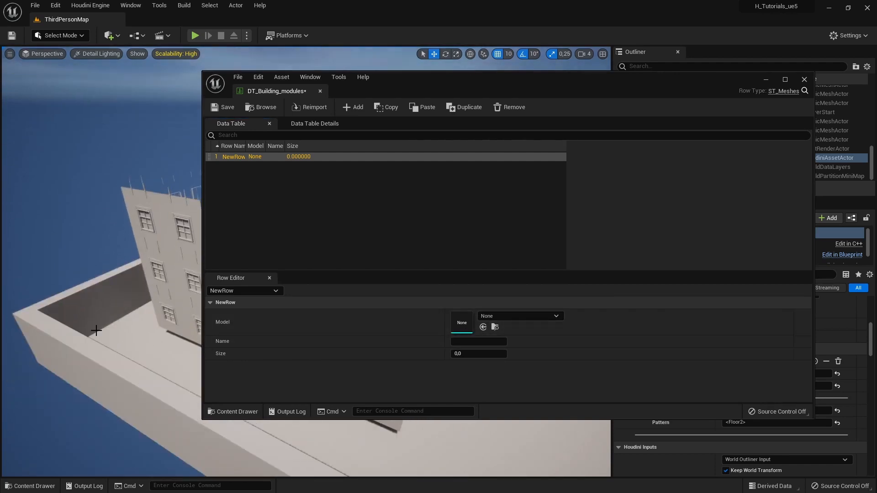
pyautogui.hotkey('ctrl', 'space')
pyautogui.click(61, 386)
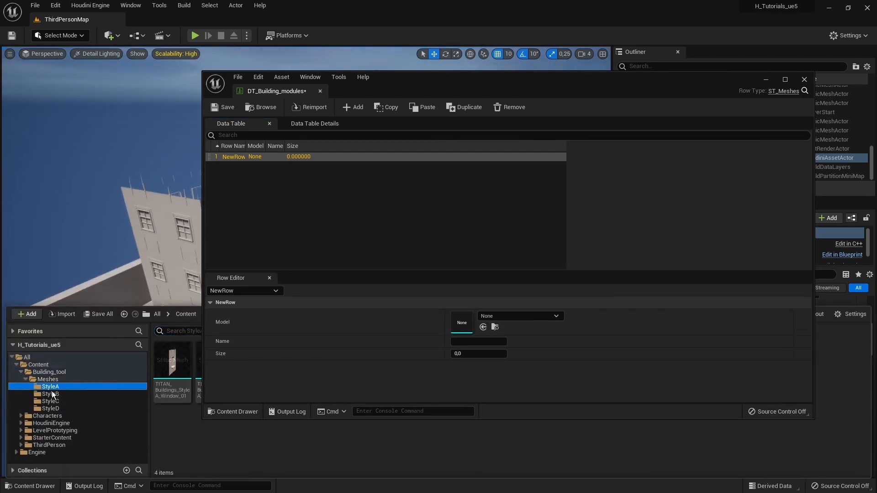
pyautogui.moveTo(181, 358); pyautogui.dragTo(461, 323)
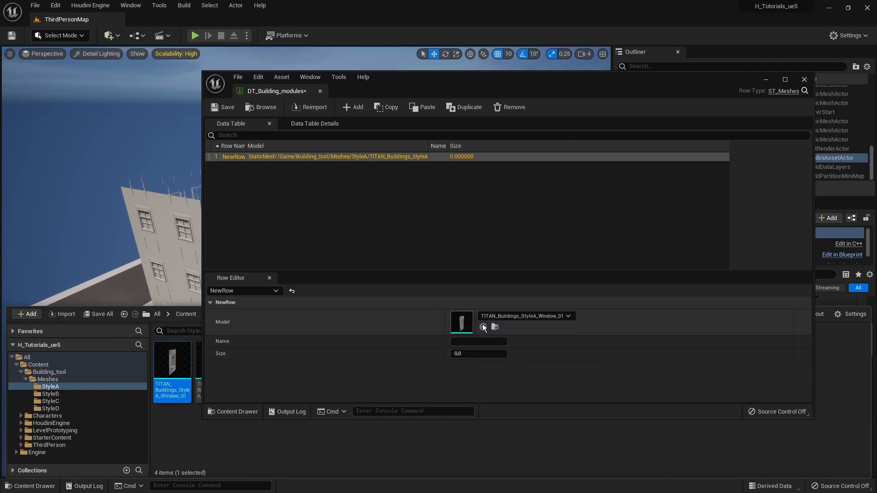
# Step: Set the Name of the new data table row to A
pyautogui.click(408, 226)
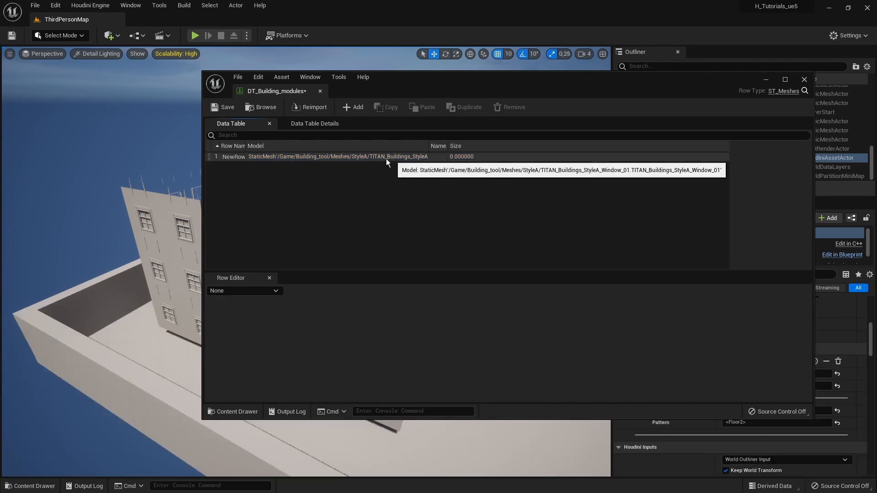
pyautogui.click(334, 157)
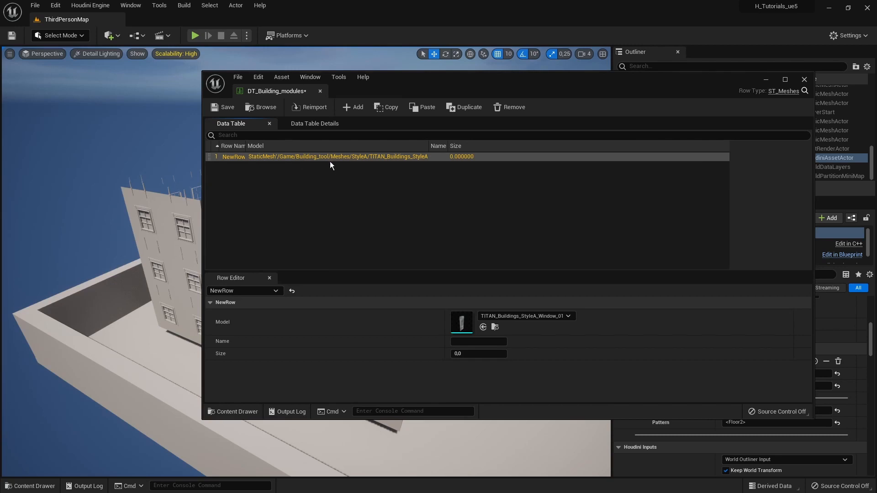
pyautogui.click(462, 342)
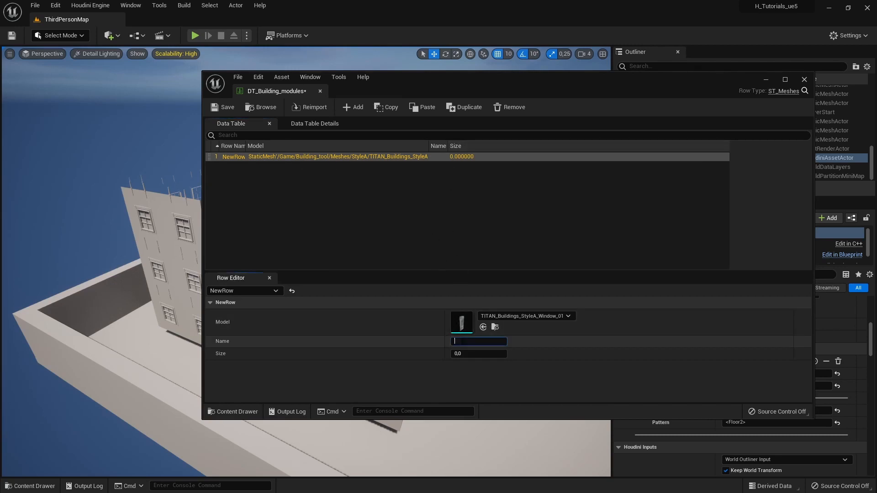
pyautogui.click(503, 209)
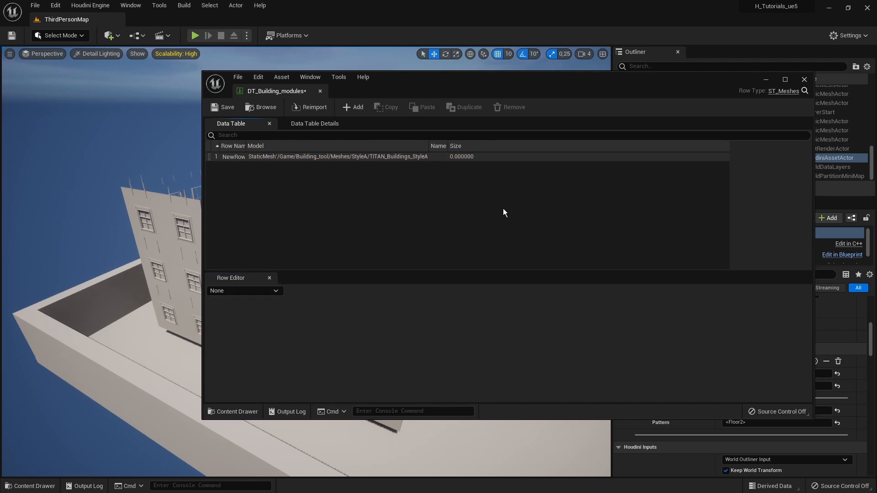
pyautogui.click(467, 159)
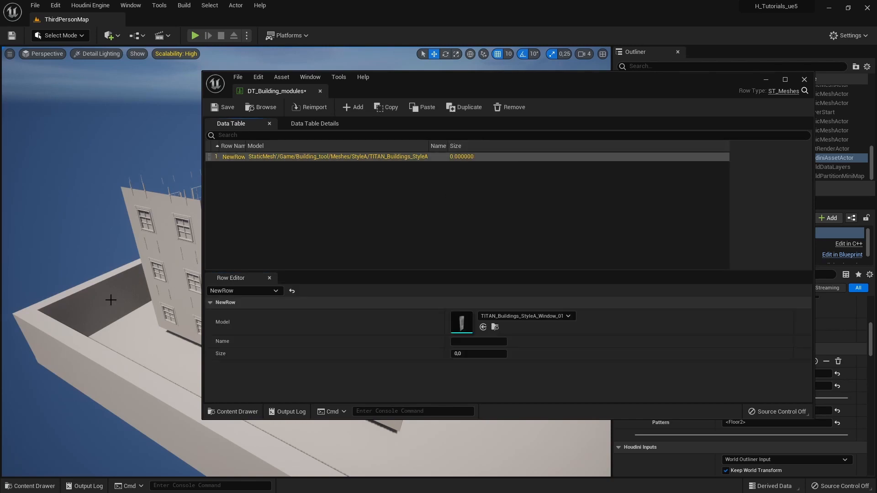
pyautogui.click(476, 343)
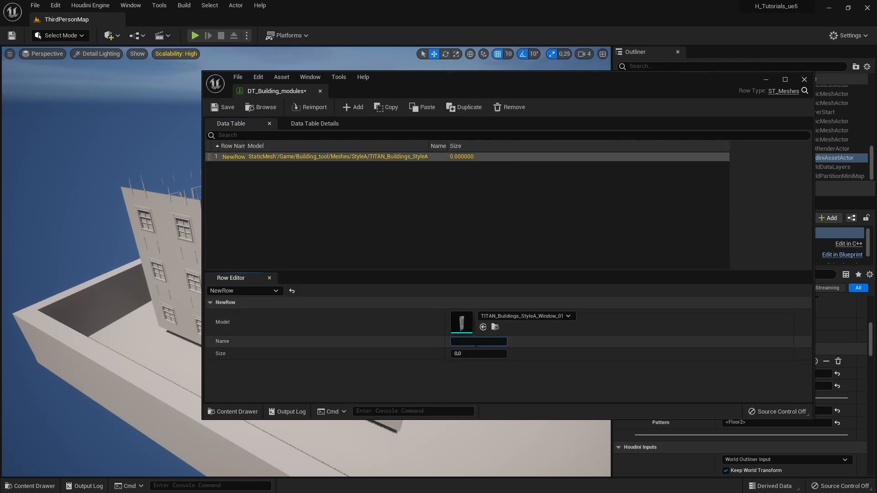
pyautogui.press('Return')
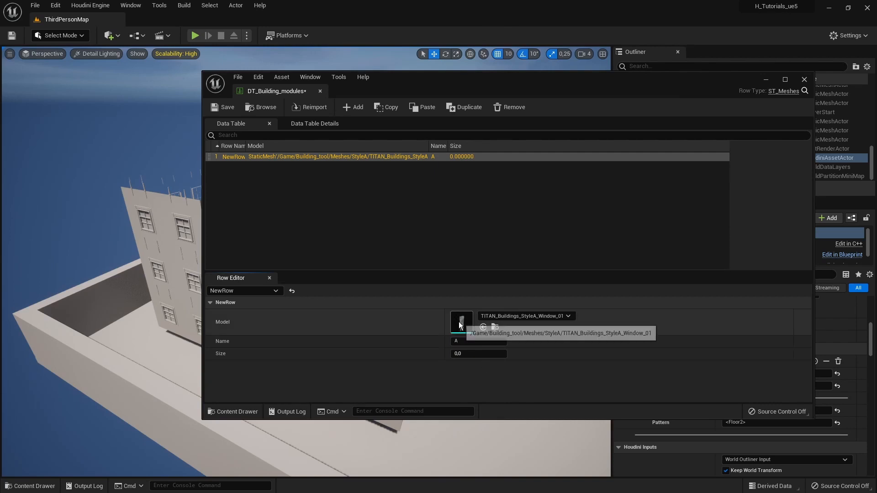
# Step: Locate the row's StyleA window mesh and open it to check its approximate size
pyautogui.click(493, 325)
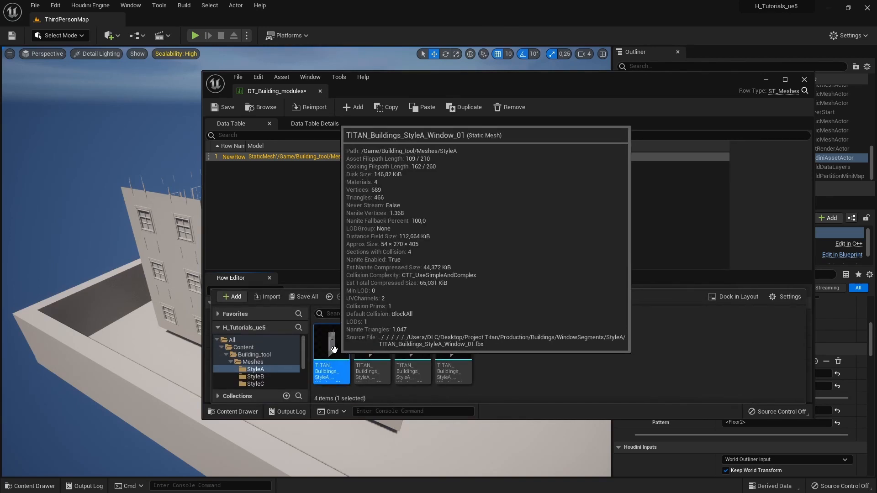
pyautogui.doubleClick(334, 349)
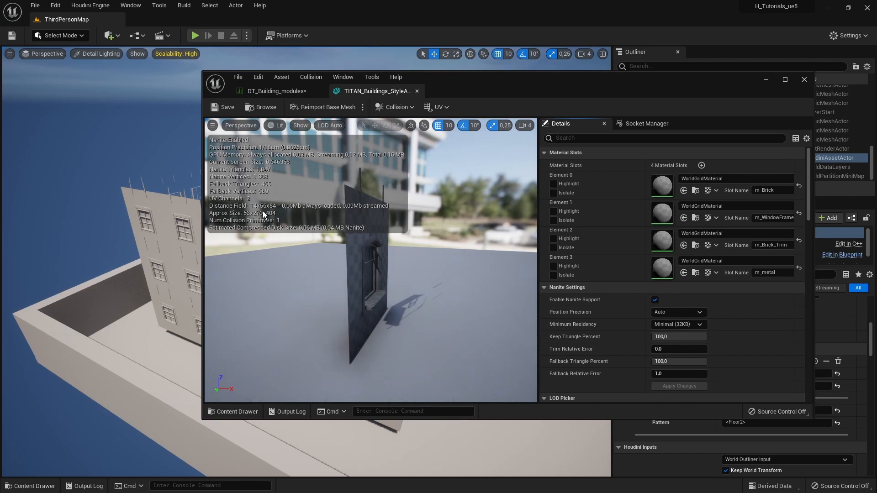
pyautogui.click(417, 92)
# Step: Set the row's Size to 270 and save the data table
pyautogui.click(470, 354)
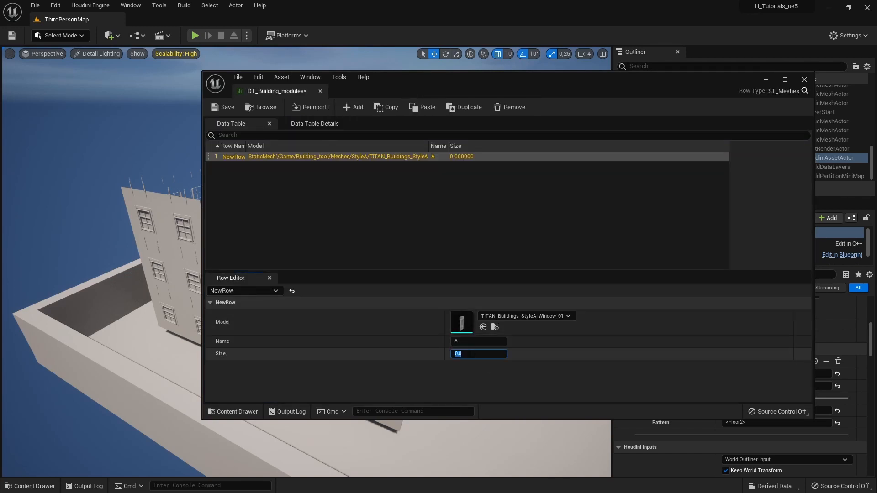
pyautogui.write('270')
pyautogui.press('Return')
pyautogui.click(501, 382)
pyautogui.click(224, 108)
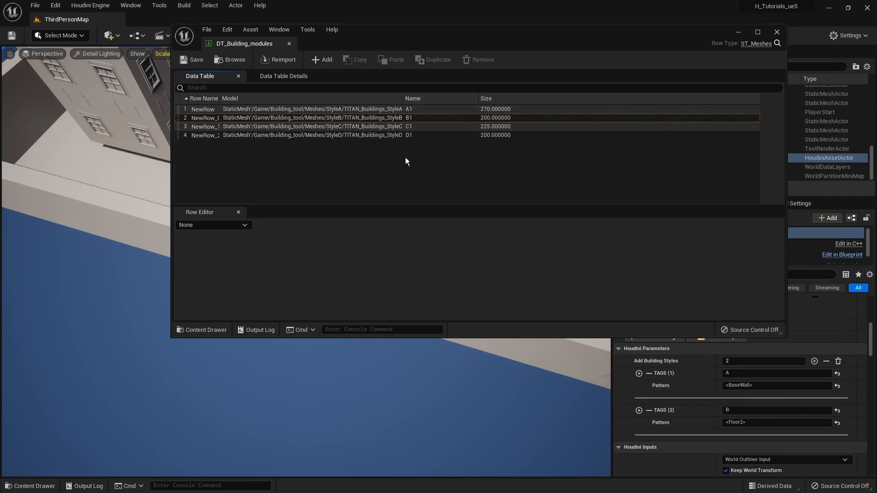
# Step: Check the StyleB meshes against the table rows, then save and close DT_Building_modules
pyautogui.hotkey('ctrl', 'space')
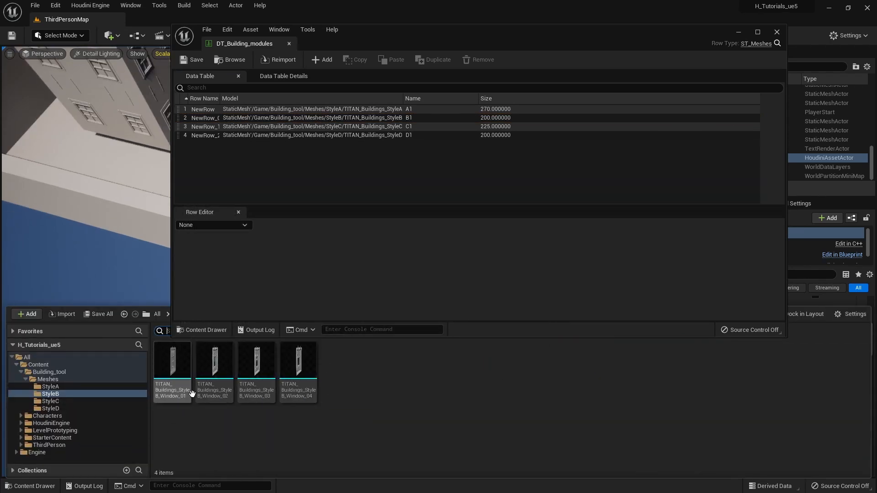
pyautogui.click(426, 119)
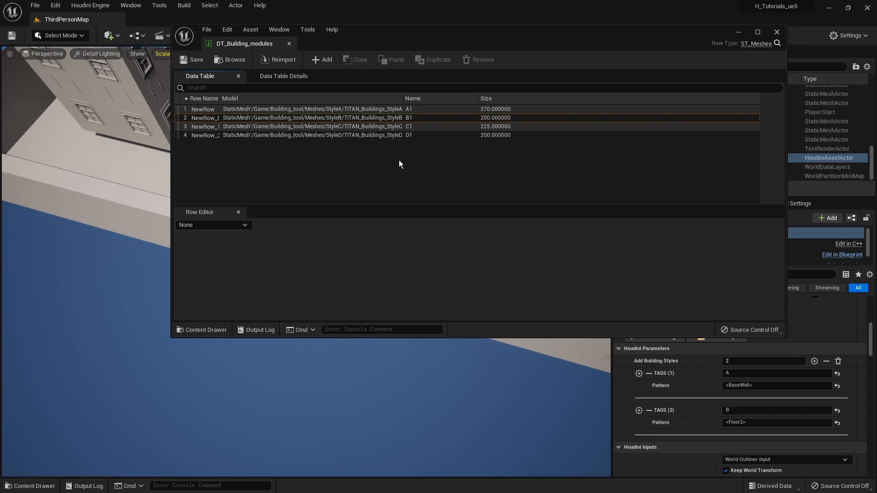
pyautogui.click(190, 60)
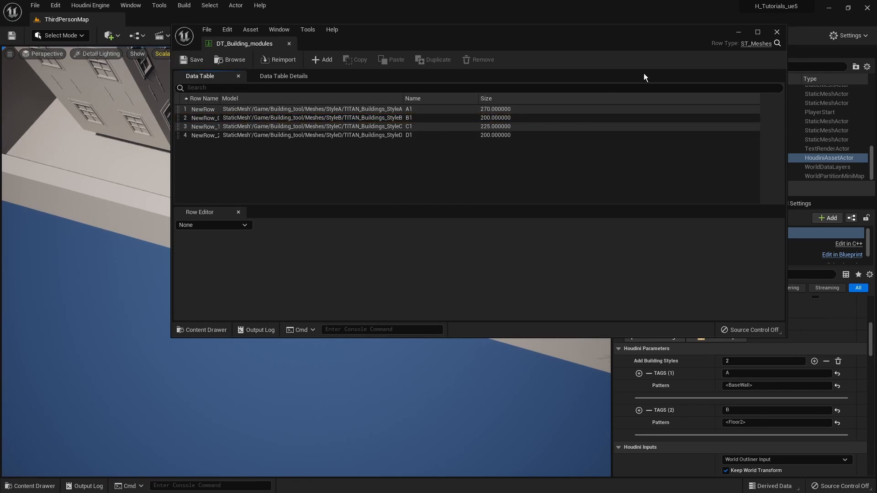
pyautogui.click(776, 33)
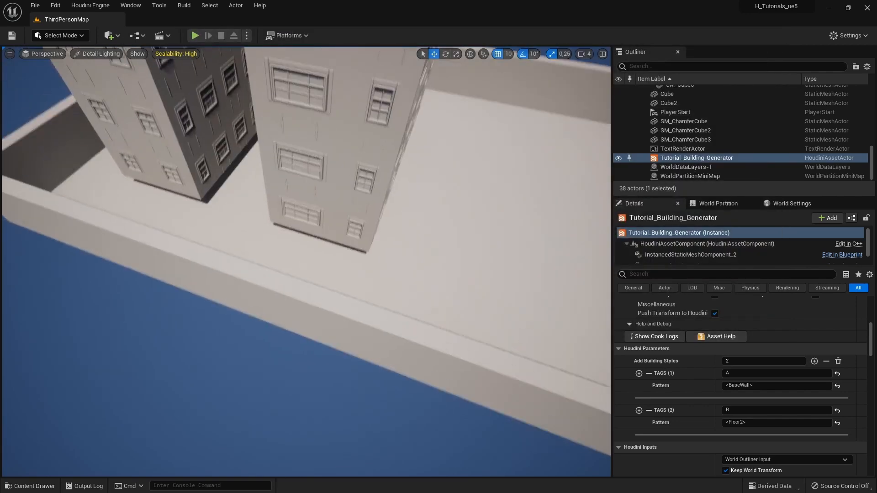
# Step: Create a folder named DataTables inside the Building_tool folder
pyautogui.hotkey('ctrl', 'space')
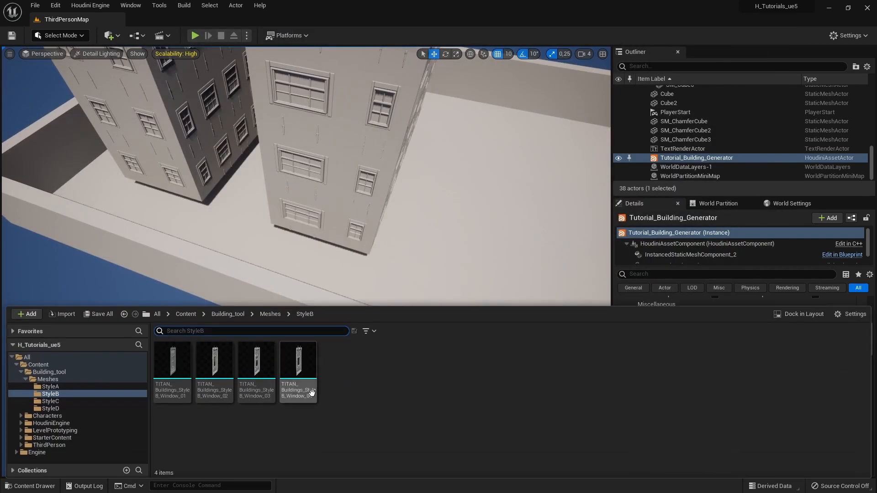
pyautogui.click(46, 372)
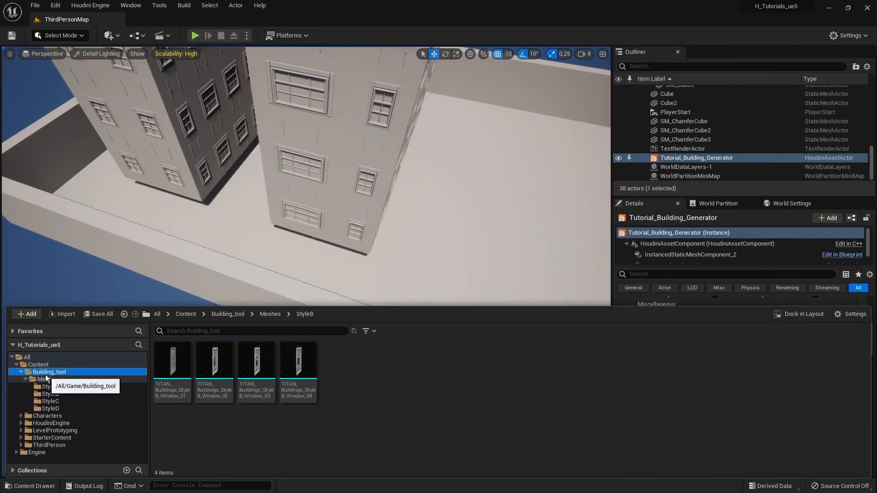
pyautogui.rightClick(395, 378)
pyautogui.click(428, 109)
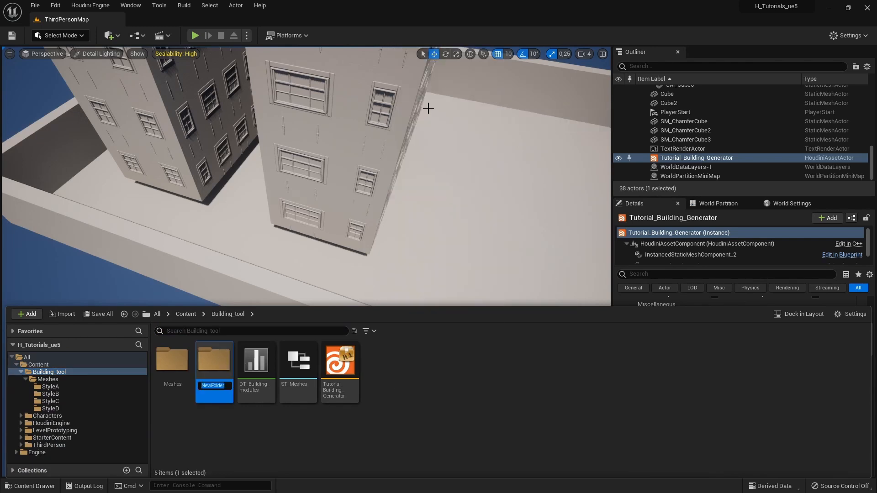
pyautogui.write('Data Tables')
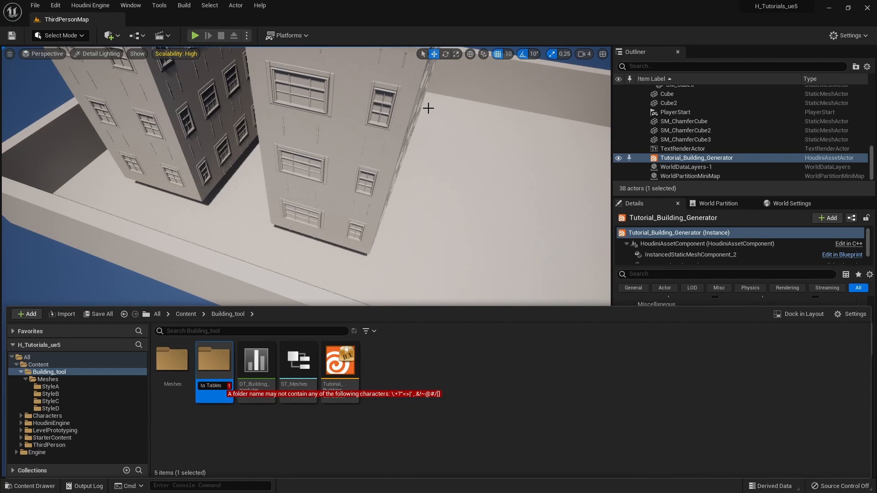
pyautogui.click(239, 425)
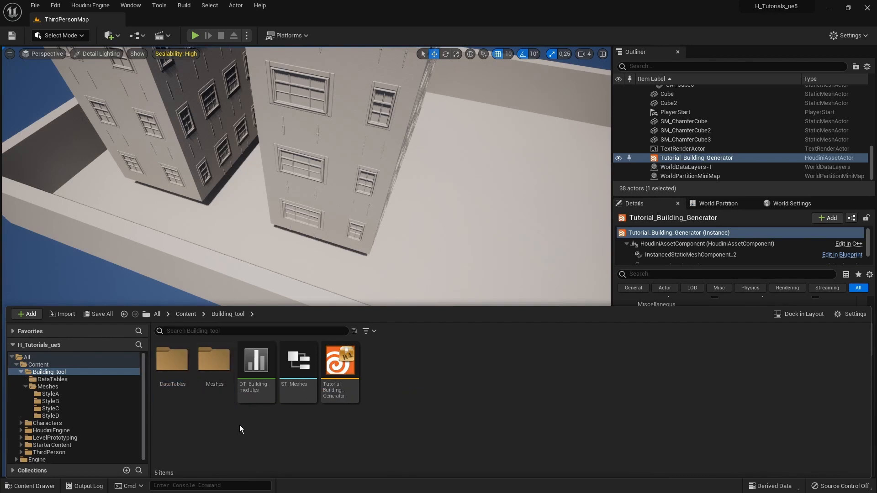
# Step: Move DT_Building_modules and ST_Meshes into the DataTables folder
pyautogui.click(256, 388)
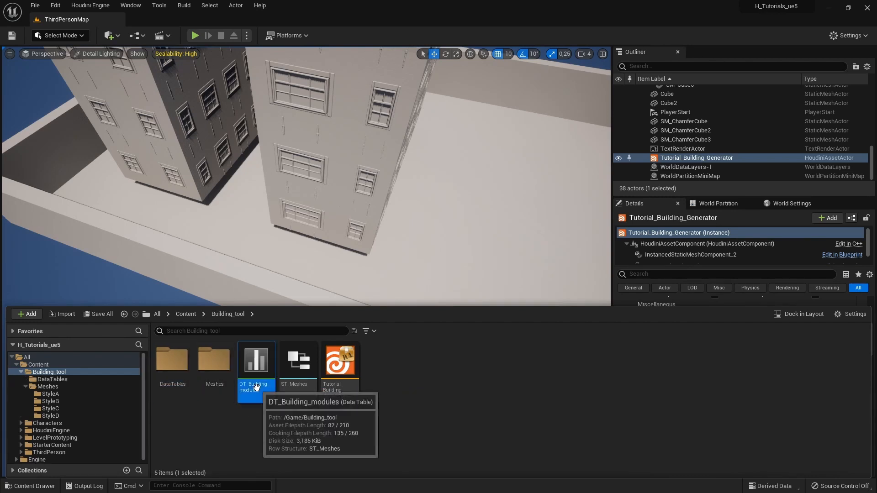
pyautogui.keyDown('ctrl'); pyautogui.click(296, 386); pyautogui.keyUp('ctrl')
pyautogui.moveTo(266, 369); pyautogui.dragTo(168, 372)
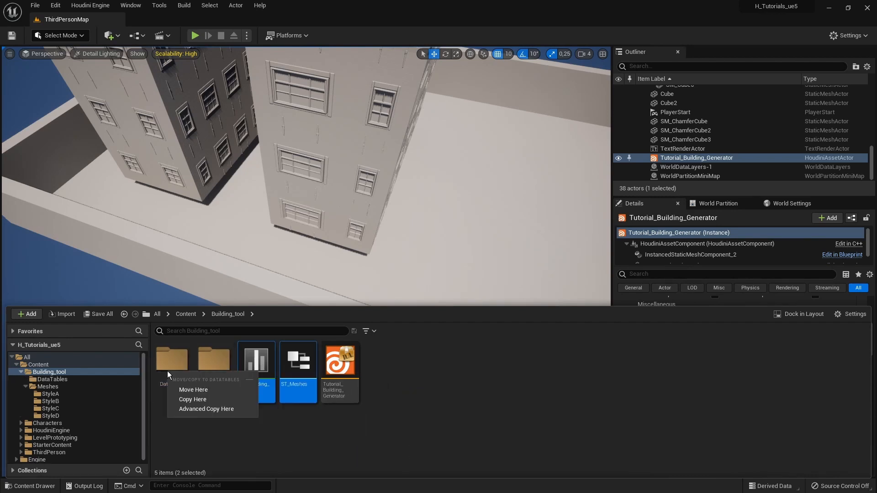
pyautogui.click(188, 390)
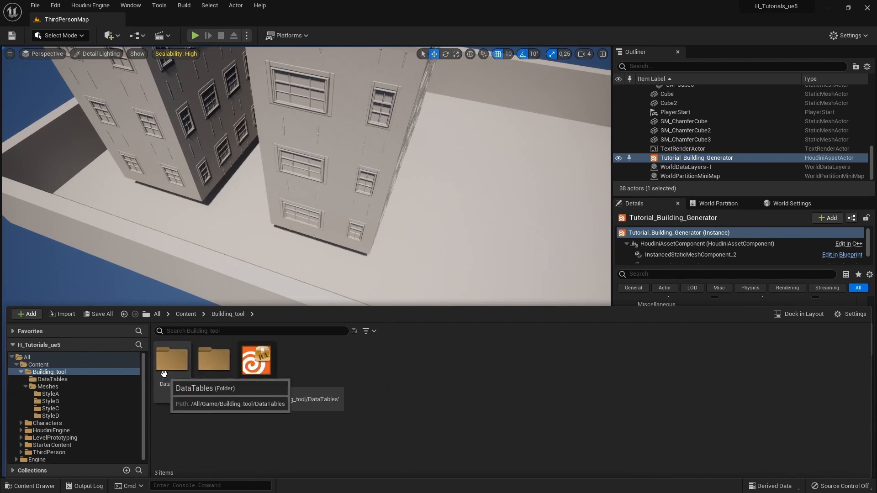
# Step: Create a Blueprint structure named ST_Floors inside the DataTables folder
pyautogui.doubleClick(165, 376)
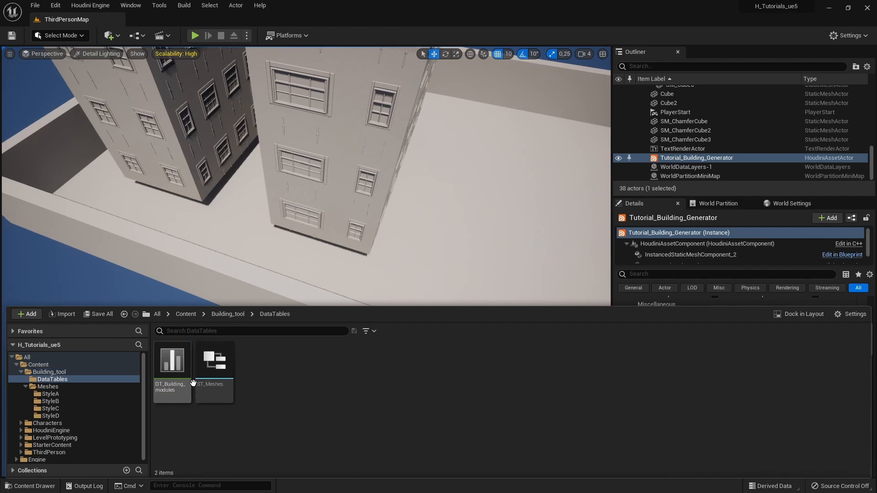
pyautogui.rightClick(333, 383)
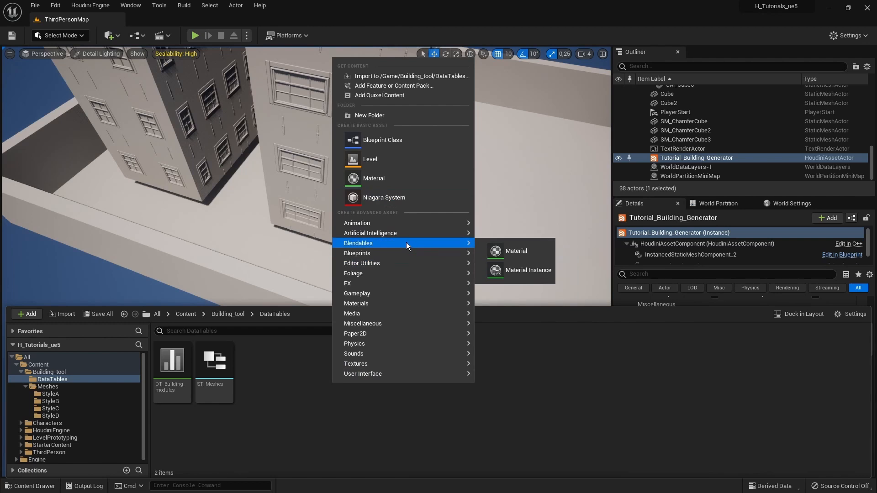
pyautogui.moveTo(407, 254)
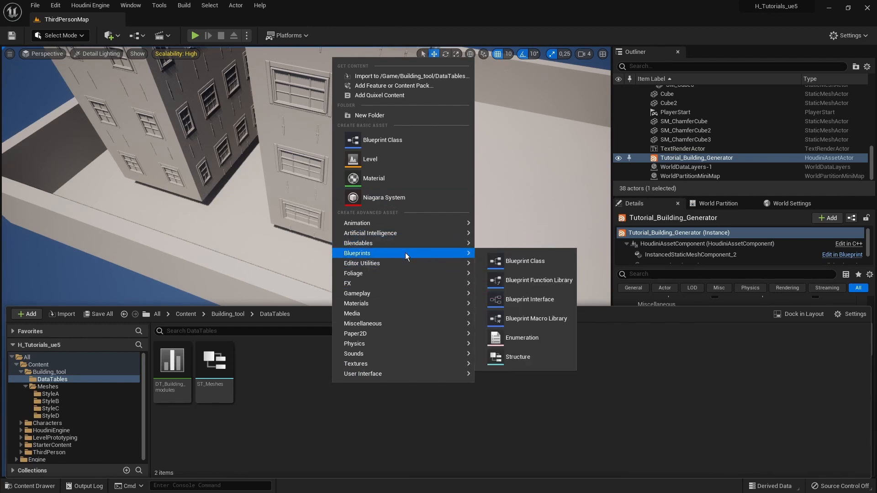
pyautogui.click(538, 357)
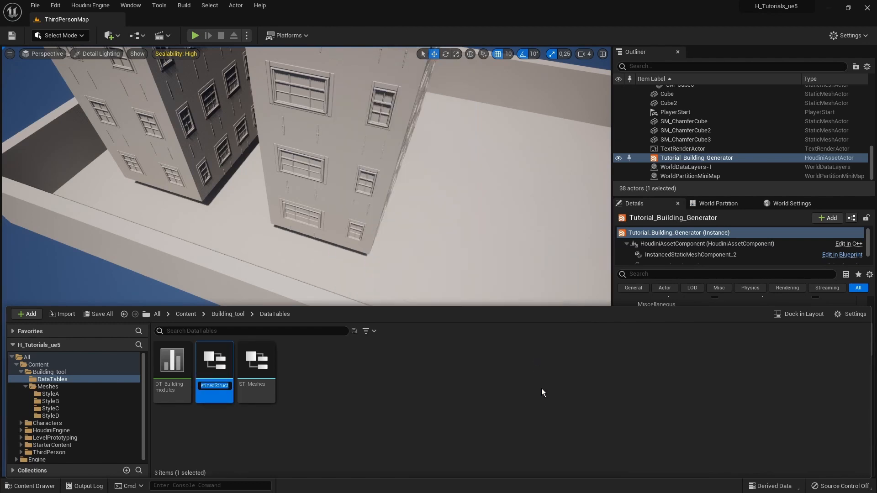
pyautogui.write('ST_Floors')
pyautogui.press('Return')
# Step: Add a second variable to ST_Floors, set the first variable to String and the second to Float, and save the structure
pyautogui.doubleClick(214, 366)
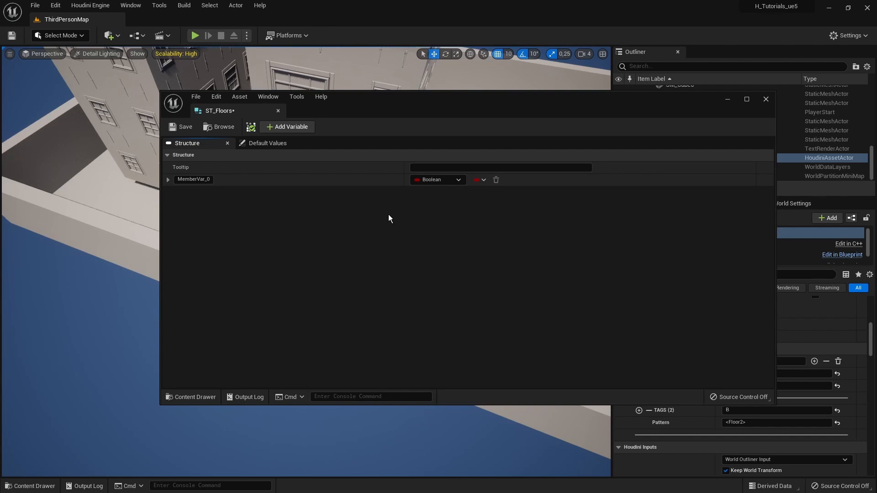
pyautogui.click(277, 126)
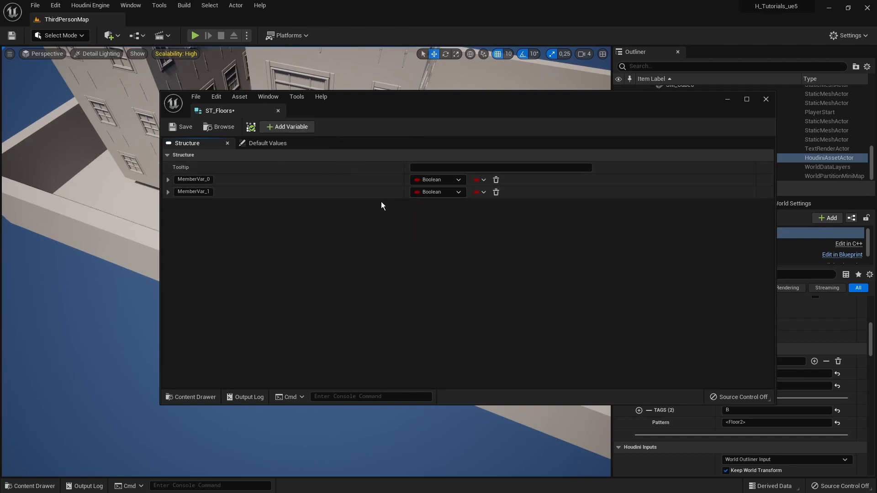
pyautogui.click(434, 179)
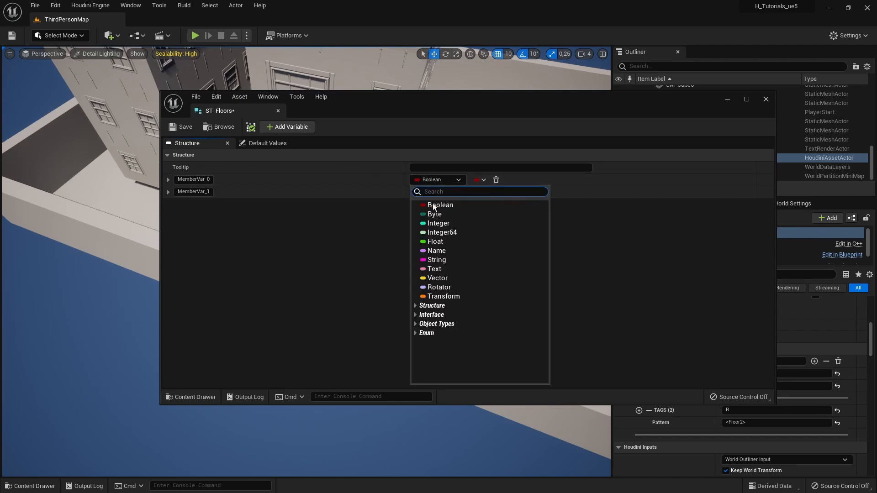
pyautogui.click(438, 260)
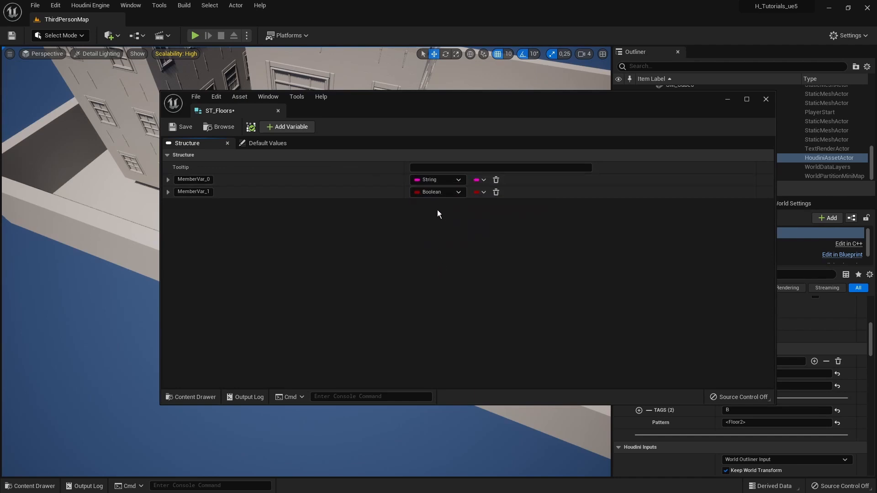
pyautogui.click(436, 192)
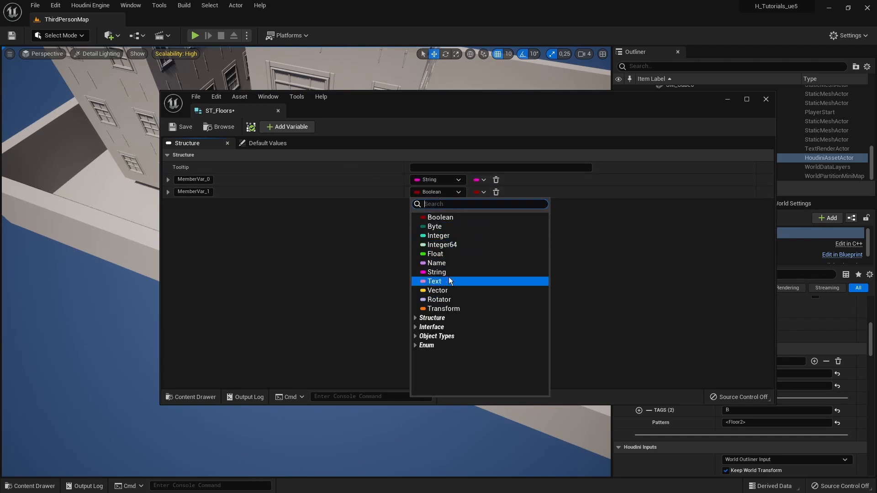
pyautogui.click(437, 254)
pyautogui.click(183, 128)
# Step: Rename the String variable of ST_Floors to Pattern and the Float variable to Height
pyautogui.doubleClick(206, 180)
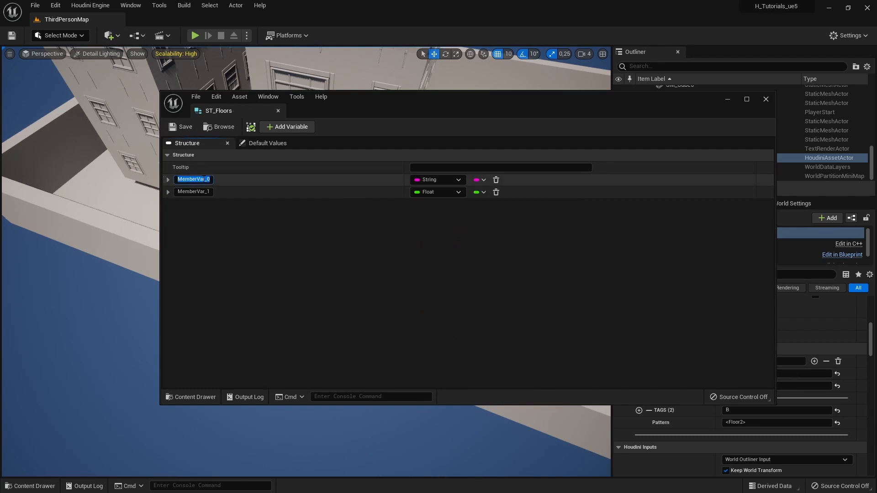
pyautogui.write('Pattern')
pyautogui.press('Return')
pyautogui.doubleClick(201, 192)
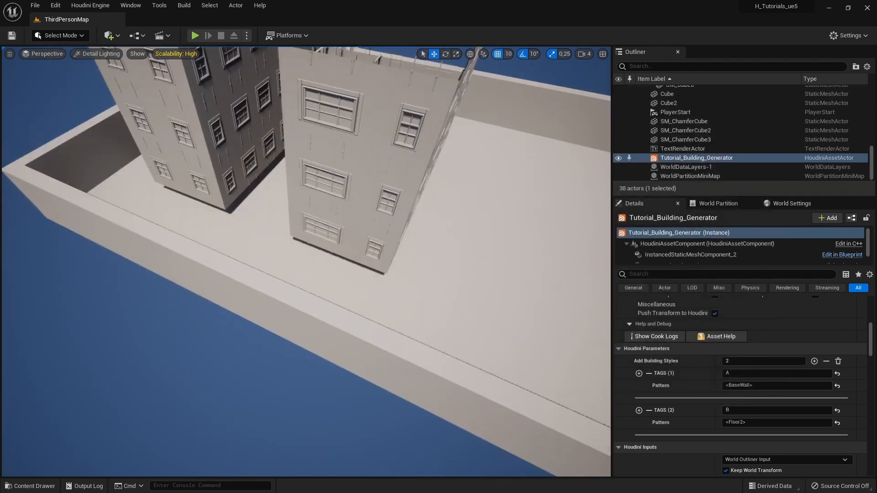
# Step: Create a data table in the DataTables folder with ST_Floors as its row structure and name it DT_Floor_Patterns
pyautogui.hotkey('ctrl', 'space')
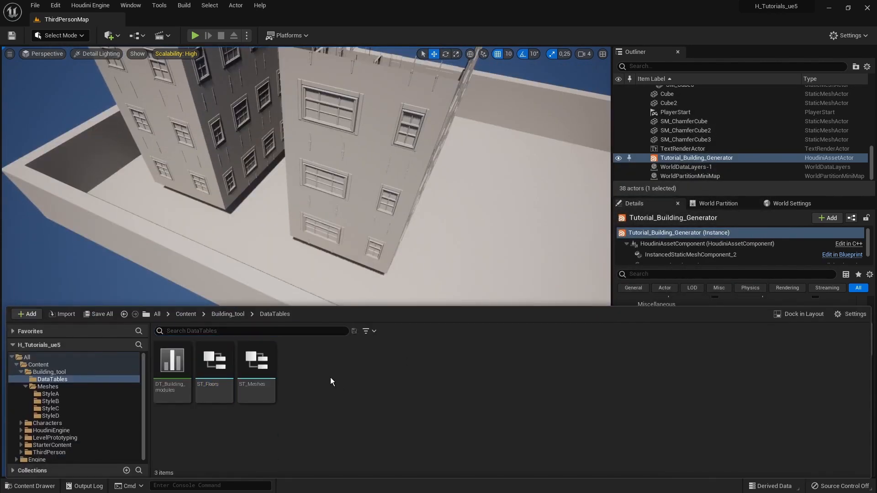
pyautogui.rightClick(330, 376)
pyautogui.moveTo(401, 315)
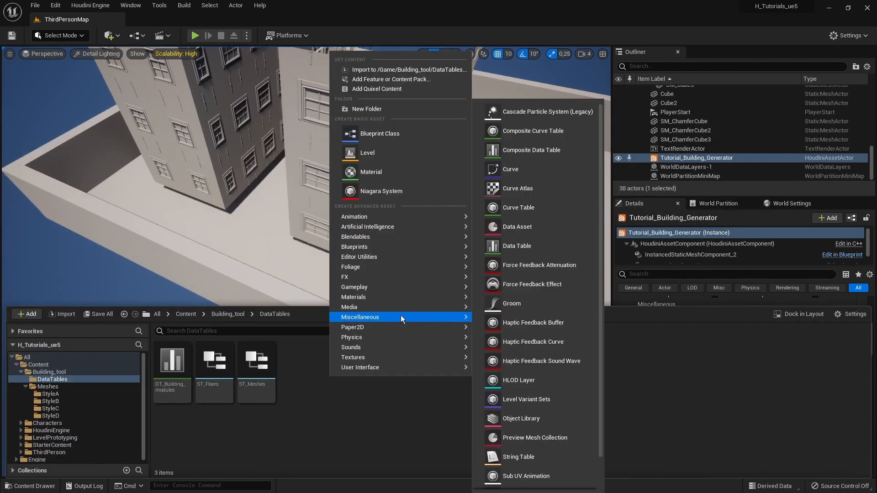
pyautogui.click(522, 241)
pyautogui.click(430, 245)
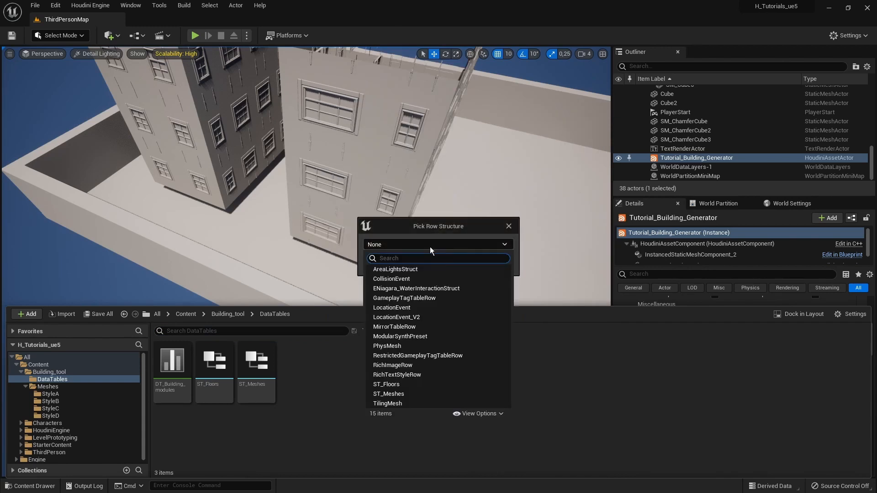
pyautogui.write('ST')
pyautogui.click(420, 308)
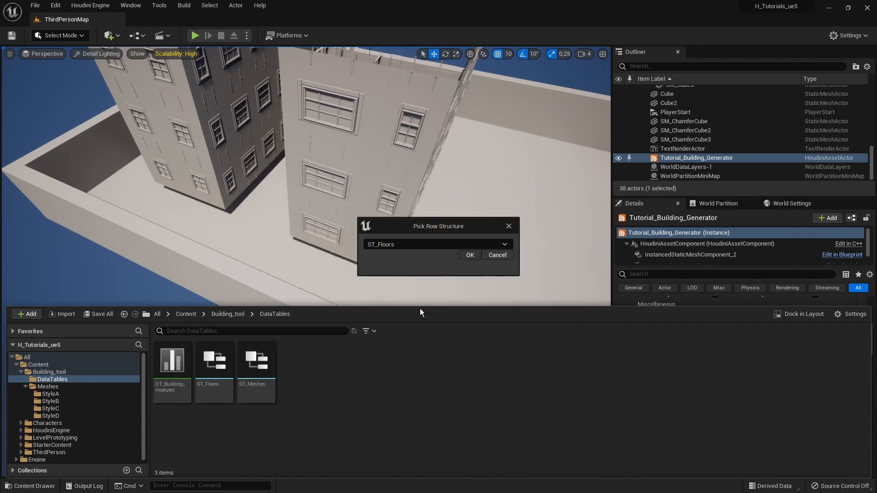
pyautogui.click(470, 254)
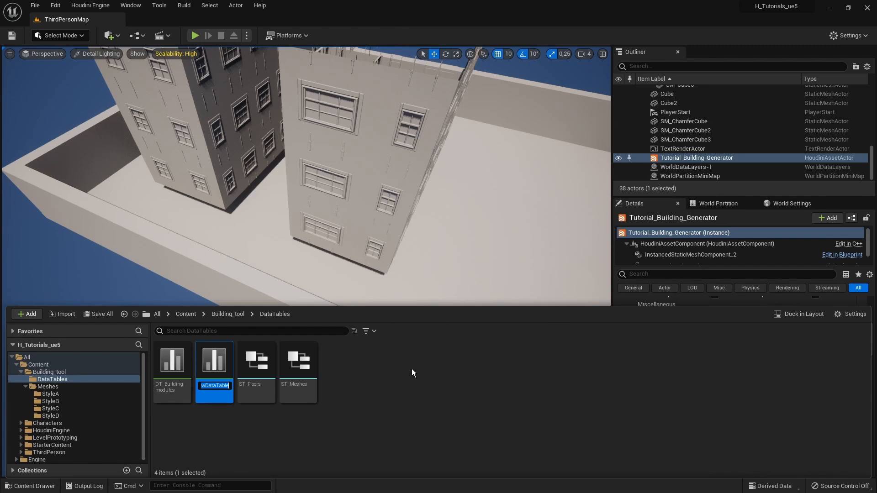
pyautogui.write('DT')
pyautogui.write('_Floor_Patterns')
pyautogui.press('Return')
# Step: Add a new row to the DT_Floor_Patterns data table and widen its Height column
pyautogui.doubleClick(225, 371)
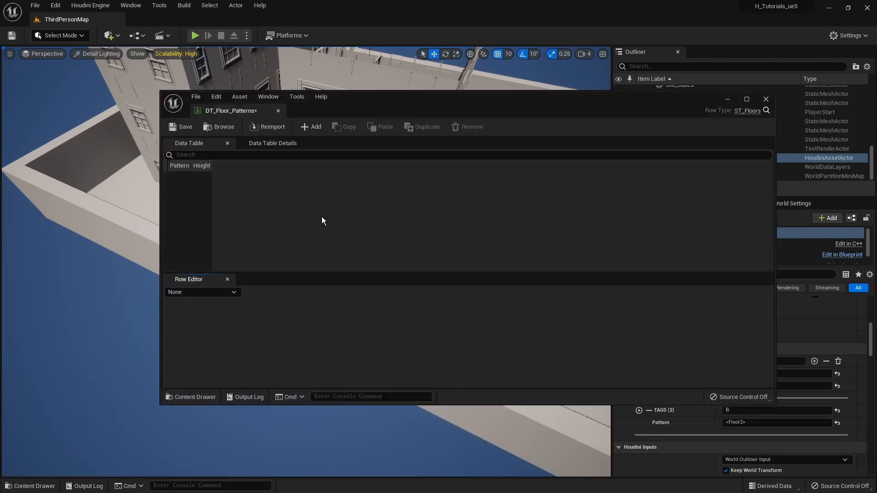
pyautogui.click(304, 127)
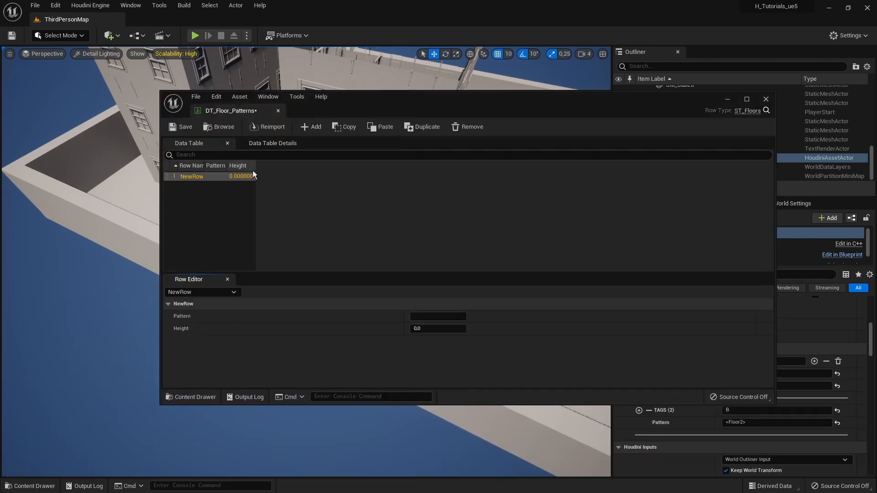
pyautogui.moveTo(255, 167); pyautogui.dragTo(430, 167)
# Step: Open DT_Building_modules alongside the floor patterns table and examine its first row's module name
pyautogui.moveTo(113, 234); pyautogui.dragTo(130, 234, button='right')
pyautogui.hotkey('ctrl', 'space')
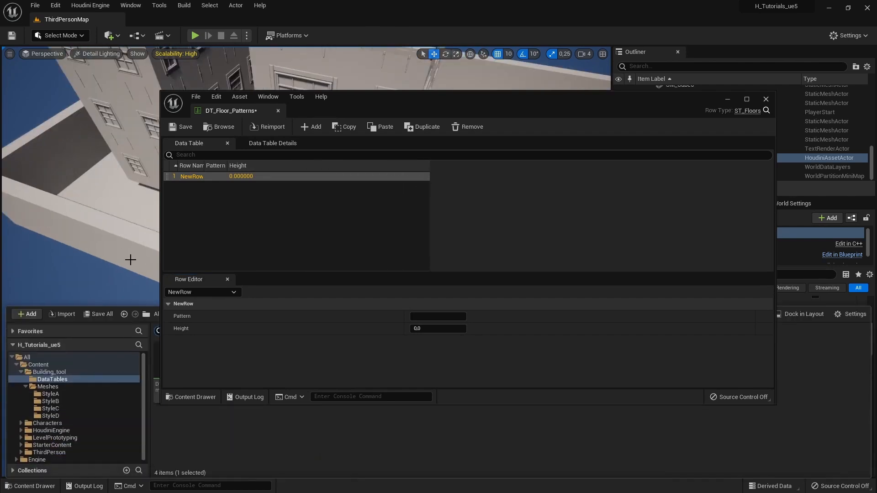
pyautogui.moveTo(422, 102); pyautogui.dragTo(467, 65)
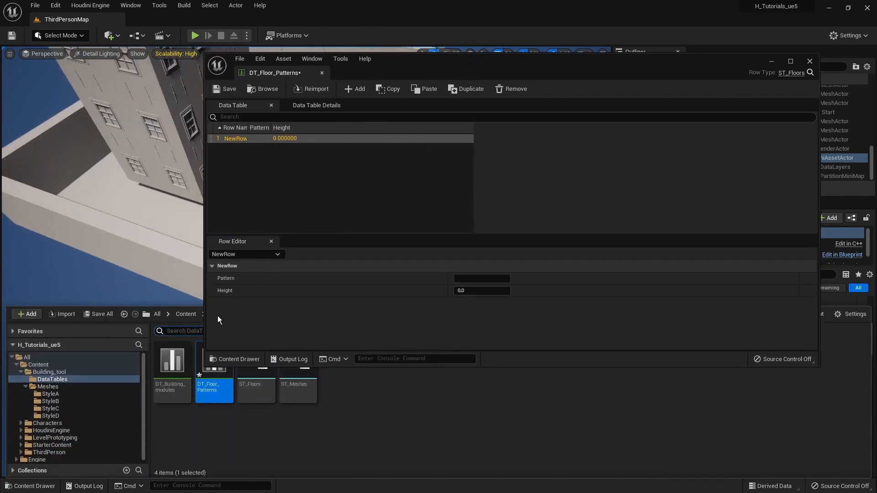
pyautogui.doubleClick(173, 363)
pyautogui.click(452, 213)
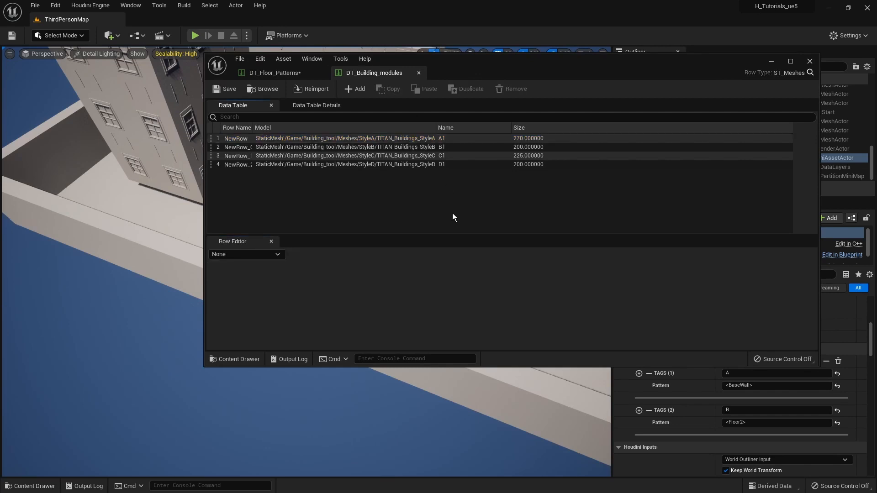
pyautogui.click(450, 138)
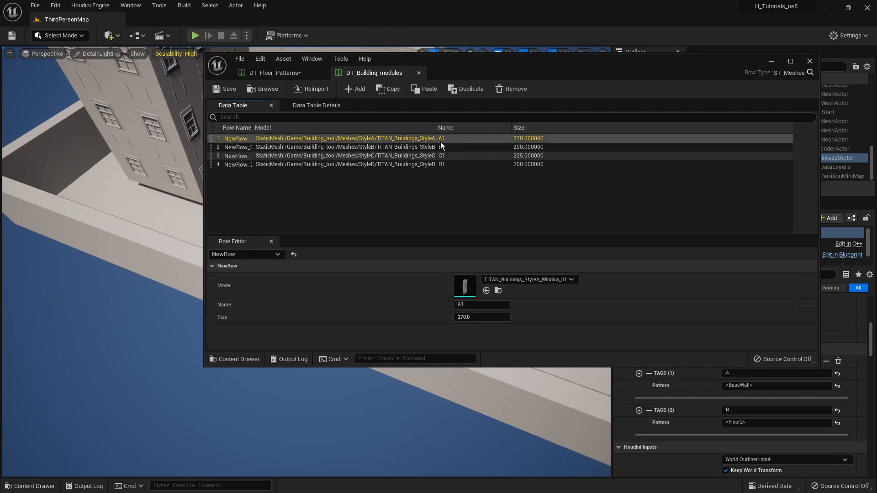
# Step: Widen the Pattern column of DT_Floor_Patterns and set its row's Pattern to <A1>, matching the first building module's name
pyautogui.click(267, 73)
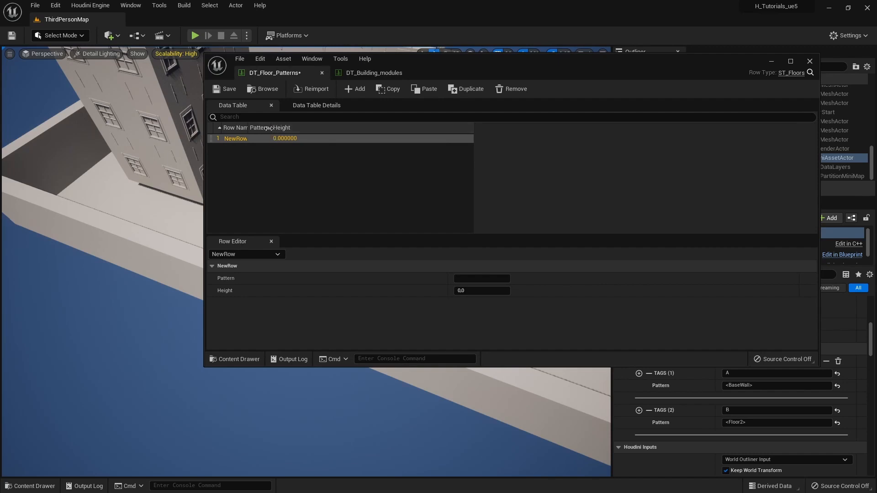
pyautogui.moveTo(272, 127); pyautogui.dragTo(349, 128)
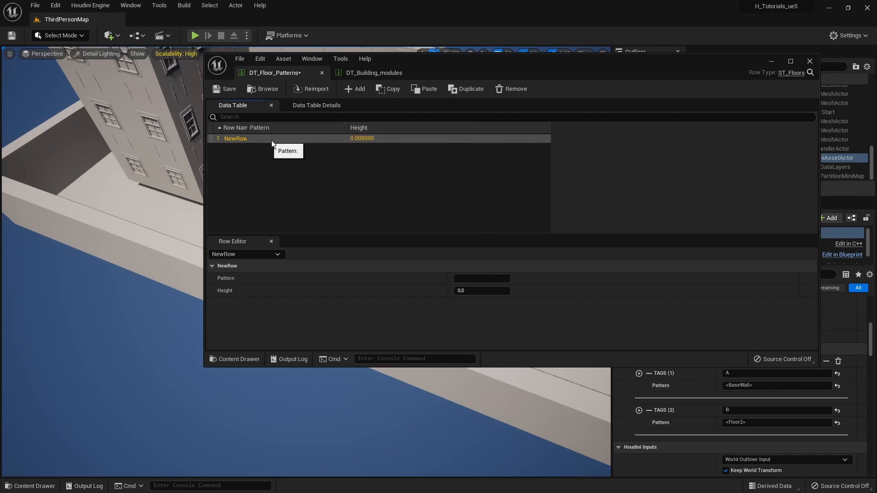
pyautogui.click(487, 279)
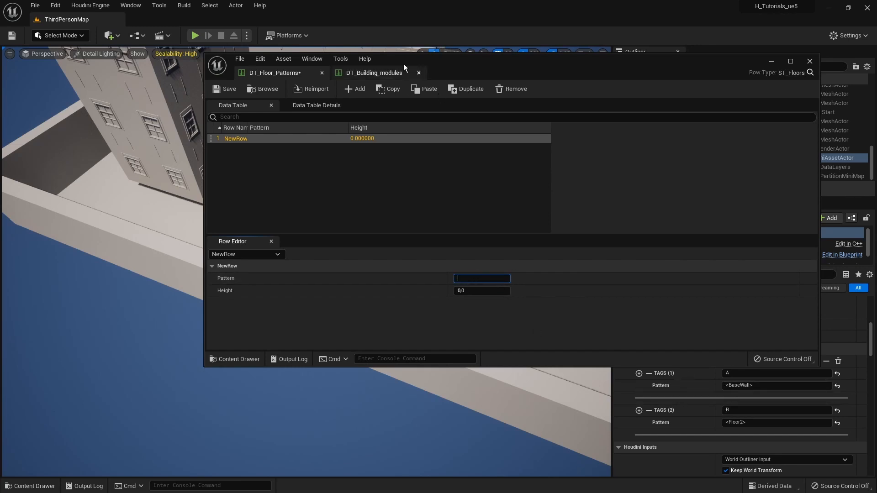
pyautogui.click(372, 76)
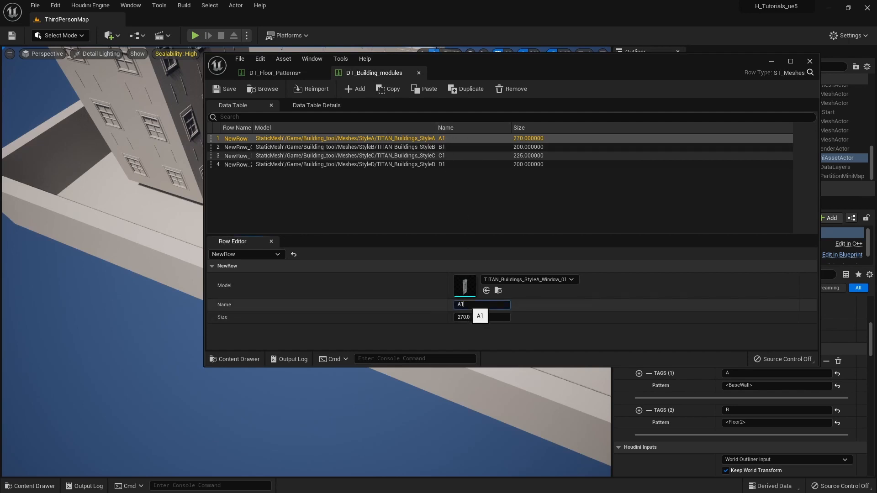
pyautogui.click(468, 305)
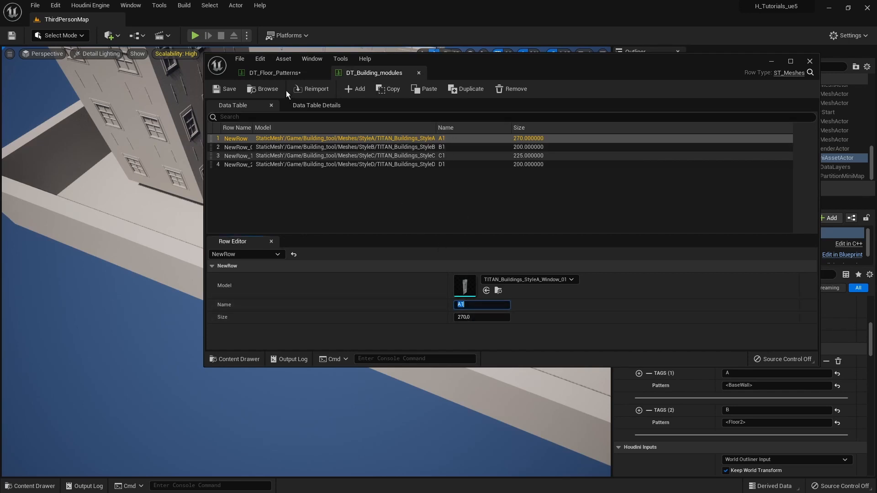
pyautogui.click(276, 73)
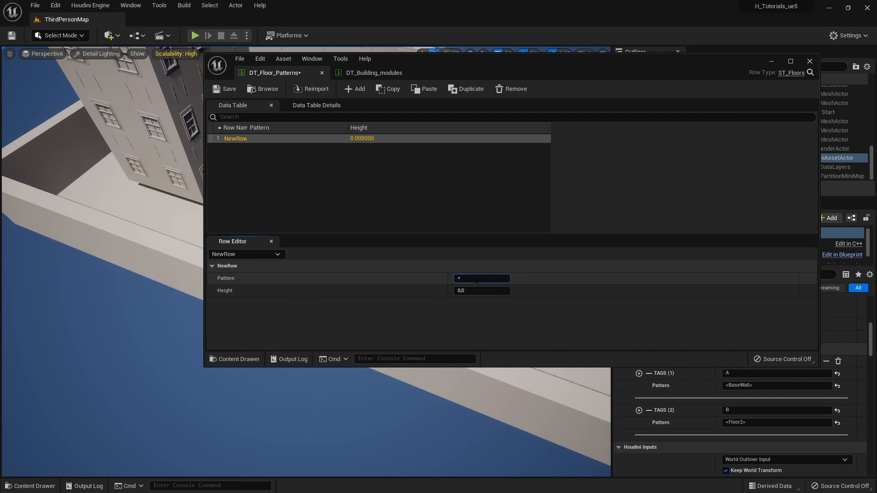
pyautogui.press('Return')
pyautogui.click(457, 166)
pyautogui.click(287, 139)
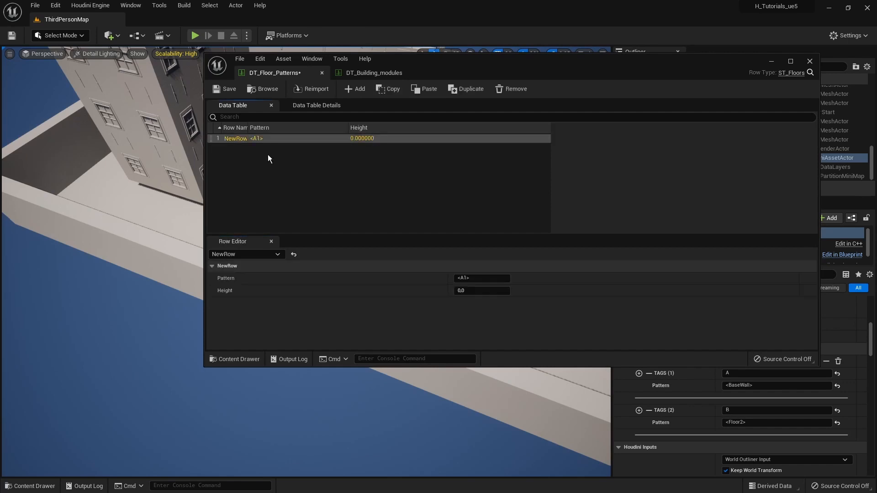
# Step: Locate the A1 module's mesh in the project content and set the floor pattern row's Height to 400
pyautogui.click(358, 73)
pyautogui.click(499, 291)
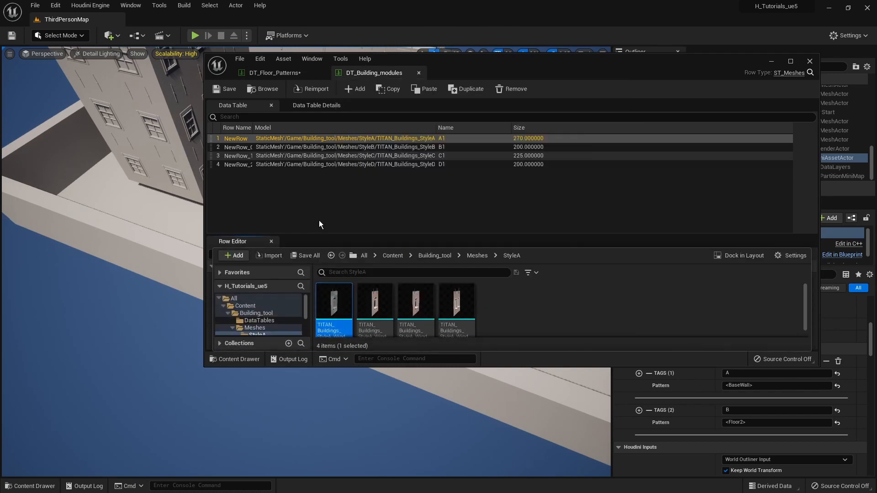
pyautogui.click(275, 73)
pyautogui.click(495, 292)
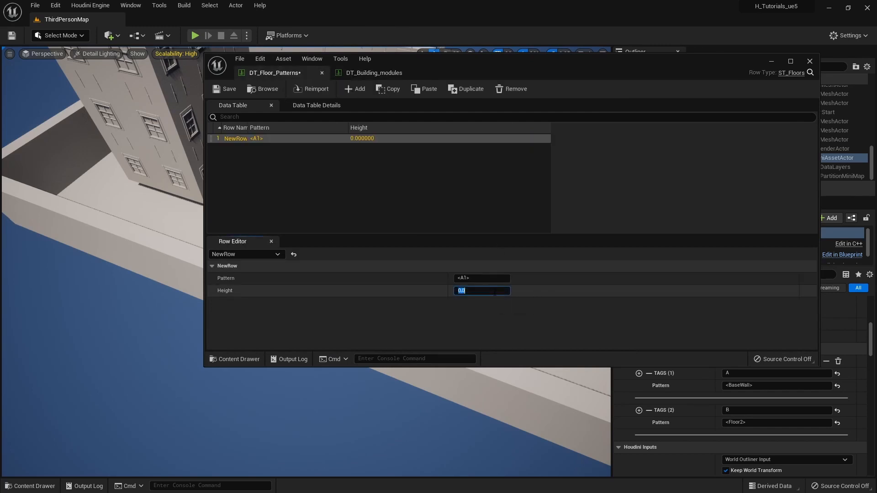
pyautogui.write('40')
pyautogui.press('Return')
# Step: Inspect the A1 module's window mesh, set the <A1> floor pattern's Height to 360 and save DT_Floor_Patterns
pyautogui.click(362, 73)
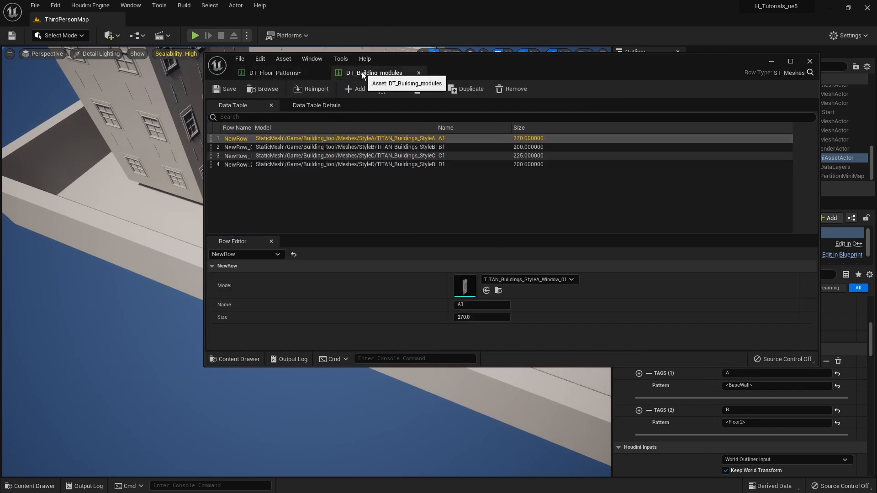
pyautogui.doubleClick(468, 289)
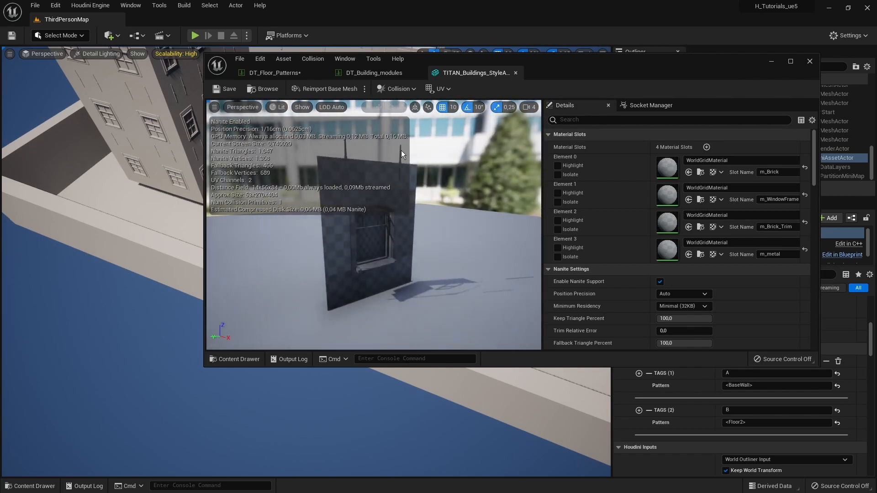
pyautogui.moveTo(415, 158); pyautogui.dragTo(467, 287)
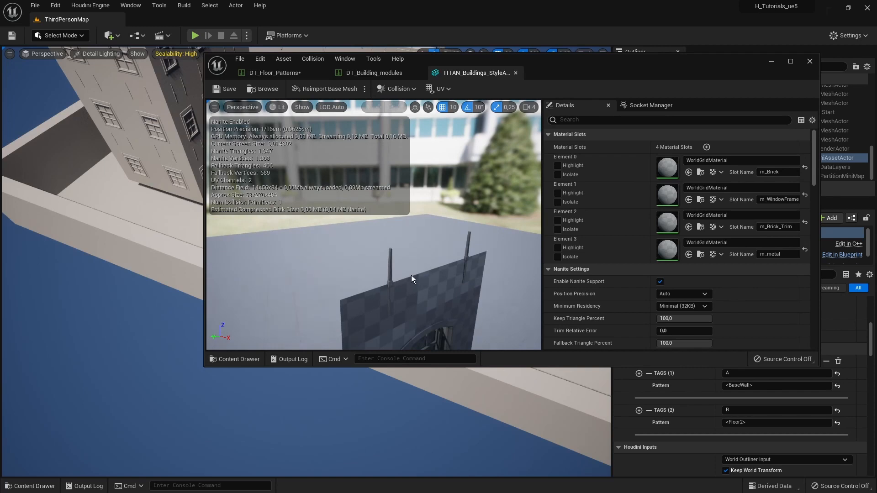
pyautogui.click(515, 74)
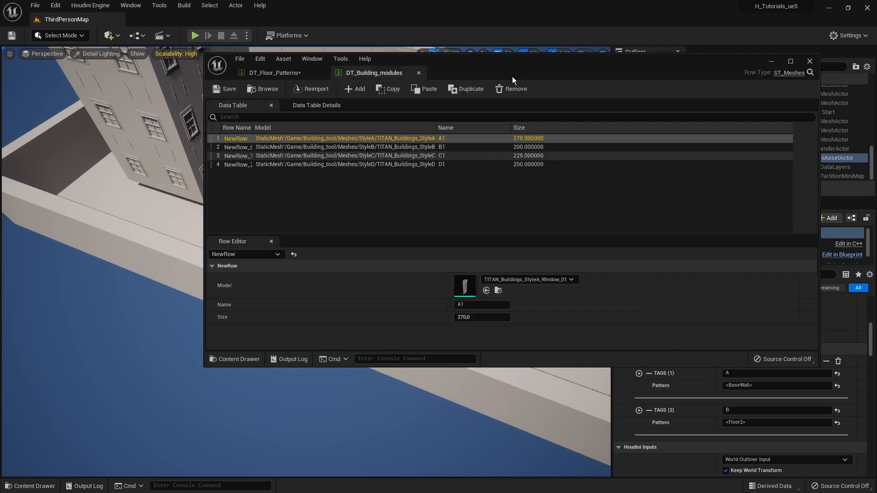
pyautogui.click(287, 74)
pyautogui.click(362, 141)
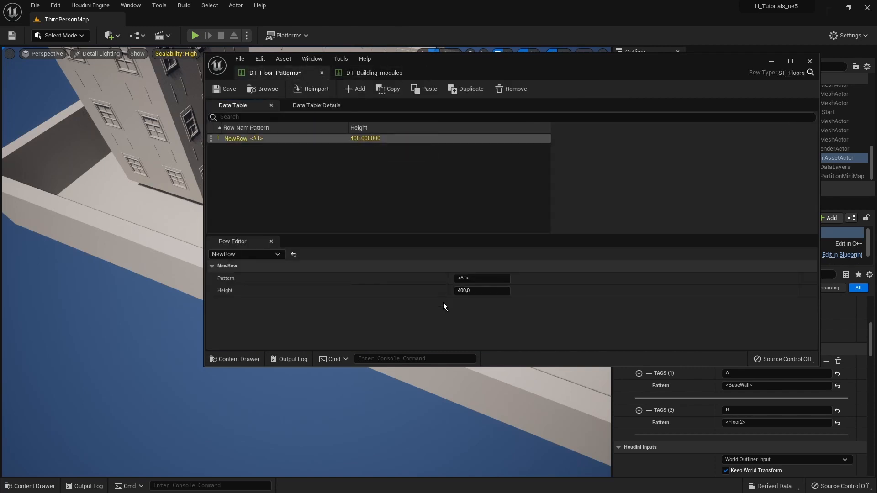
pyautogui.click(470, 291)
pyautogui.write('360')
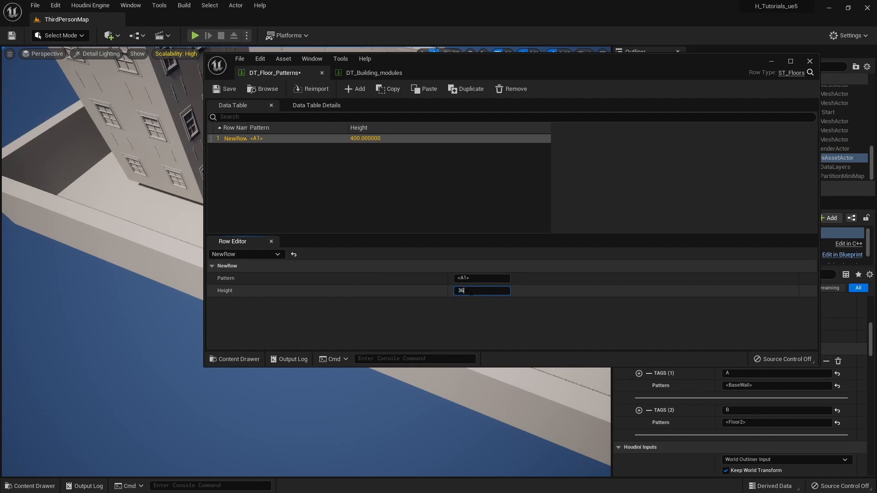
pyautogui.press('Return')
pyautogui.click(227, 89)
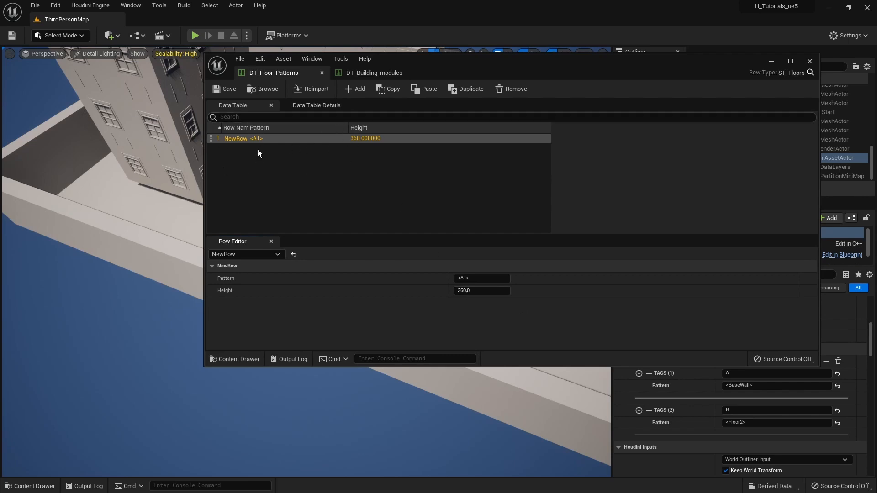
pyautogui.click(273, 198)
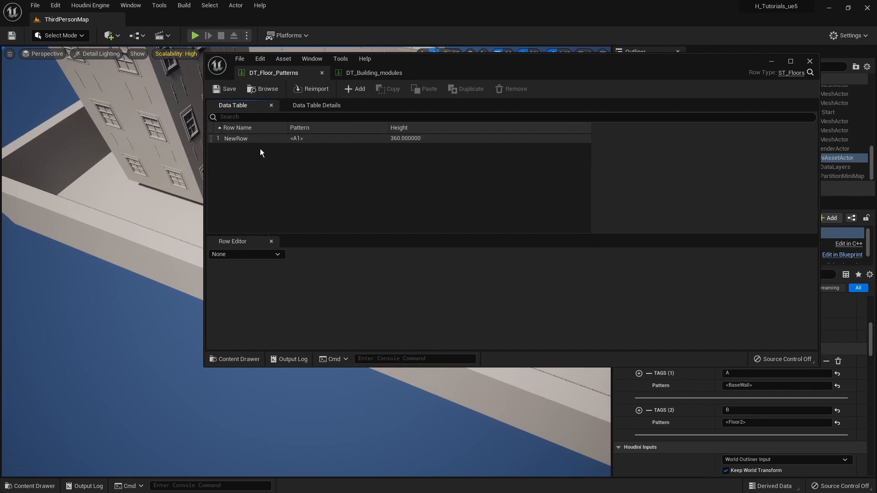
pyautogui.click(234, 140)
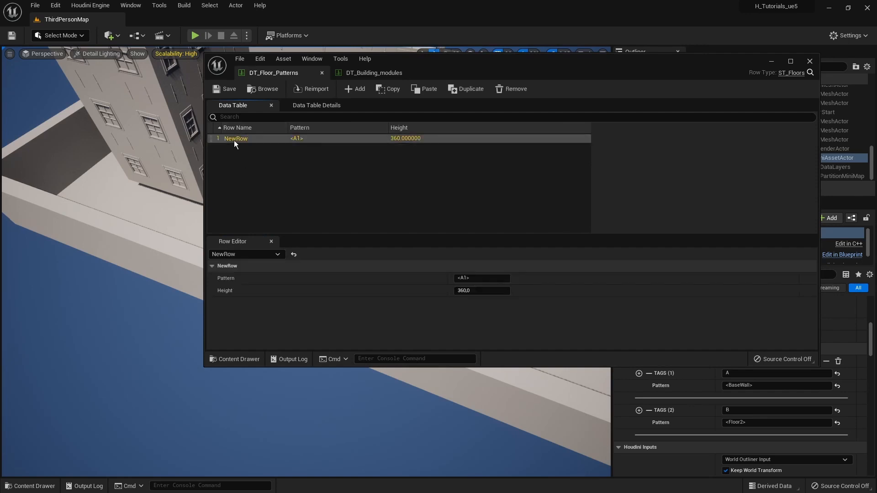
pyautogui.doubleClick(238, 139)
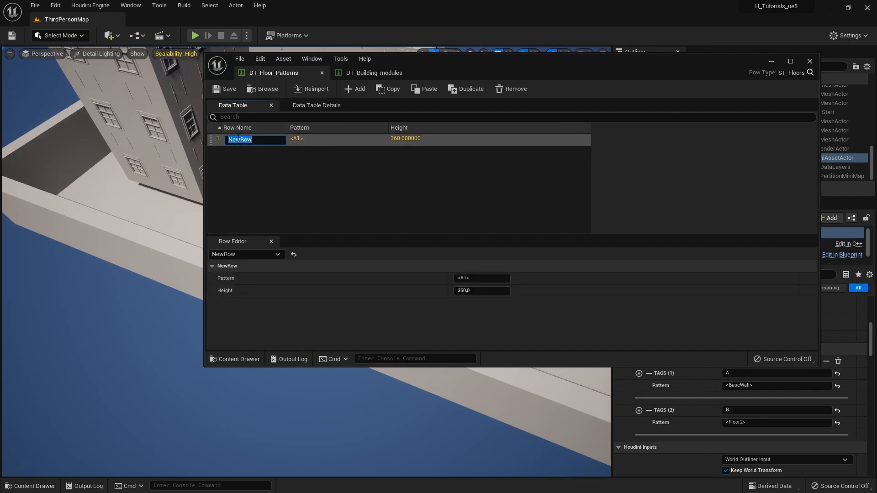
pyautogui.click(263, 191)
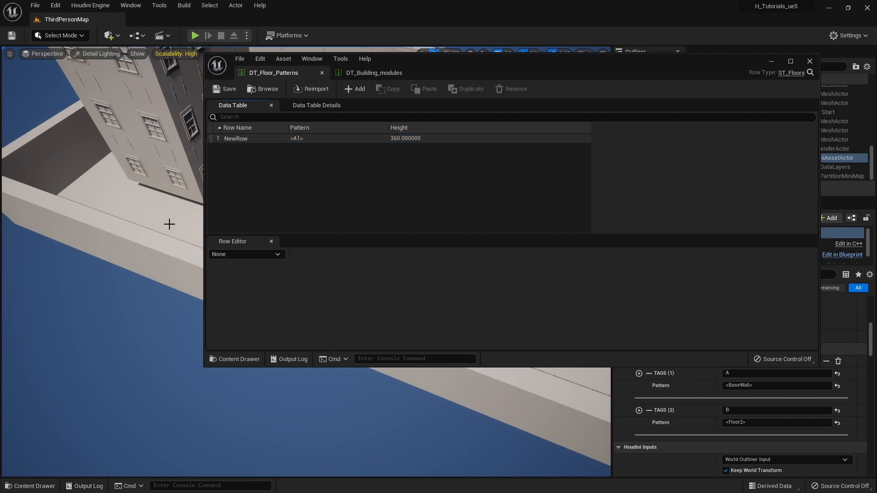
# Step: Open the ST_Floors structure from the DataTables folder, add a new variable and move it above Pattern
pyautogui.moveTo(169, 224); pyautogui.dragTo(183, 214, button='right')
pyautogui.hotkey('ctrl', 'space')
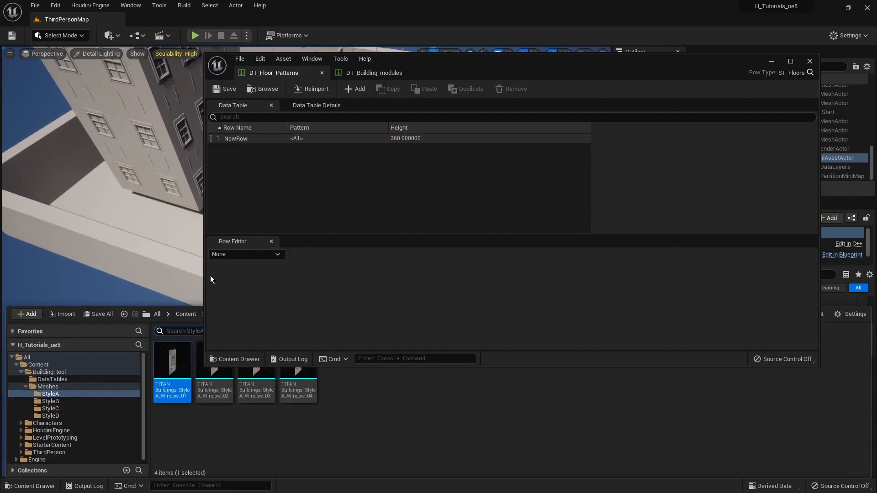
pyautogui.click(262, 91)
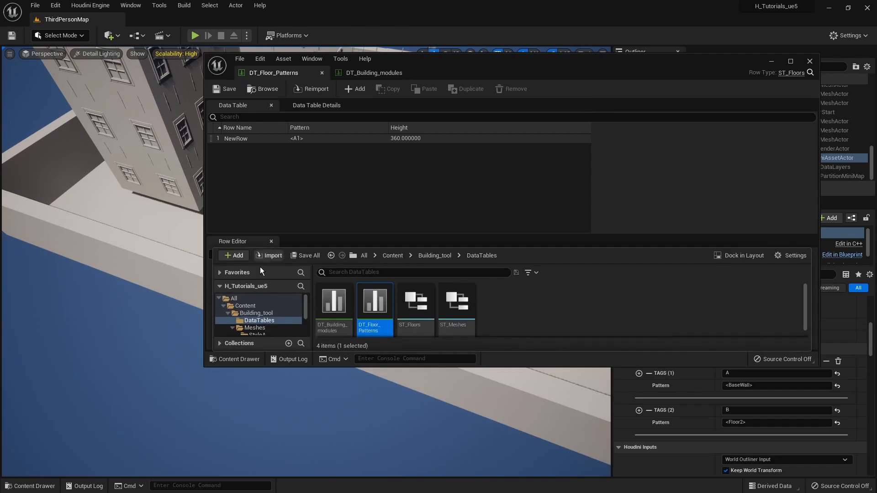
pyautogui.doubleClick(434, 311)
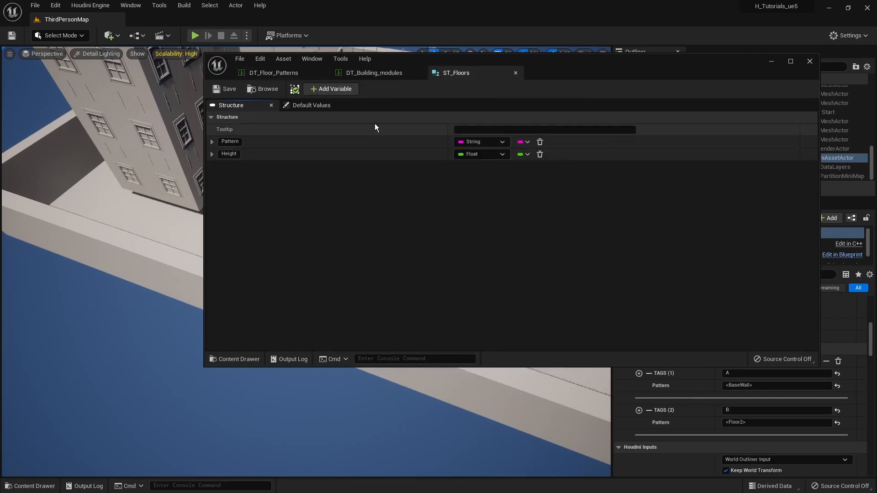
pyautogui.click(338, 90)
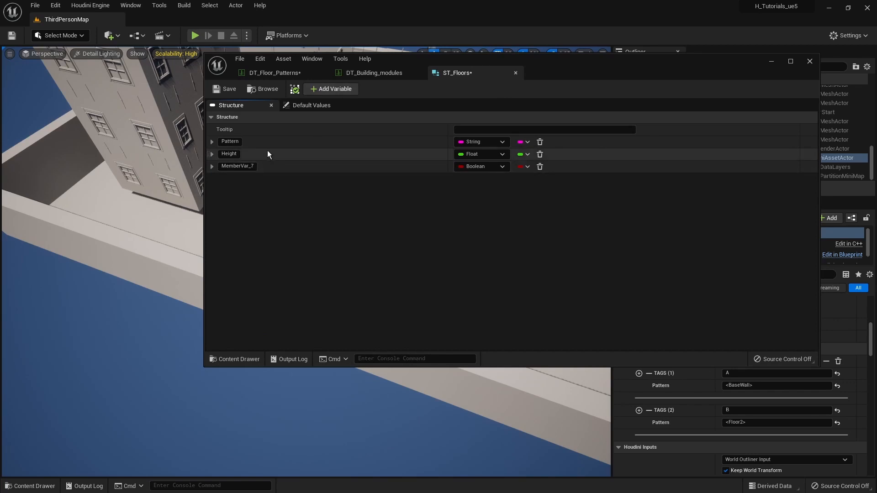
pyautogui.click(210, 166)
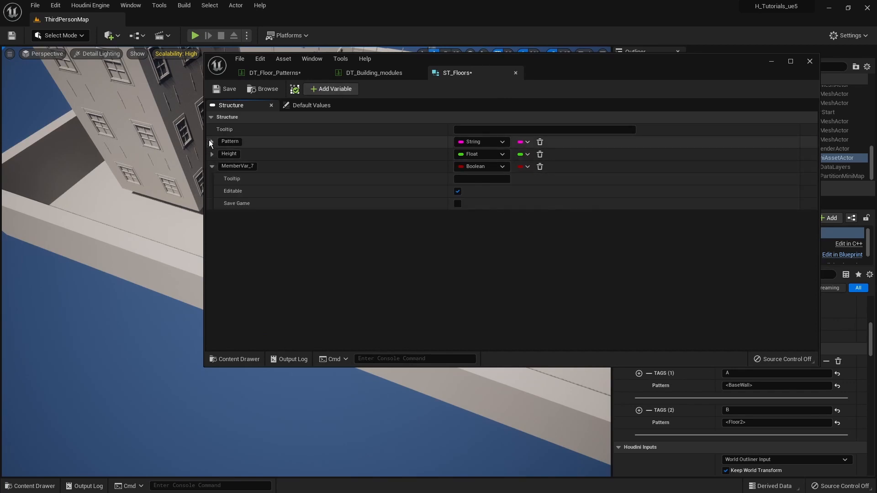
pyautogui.moveTo(210, 166); pyautogui.dragTo(207, 142)
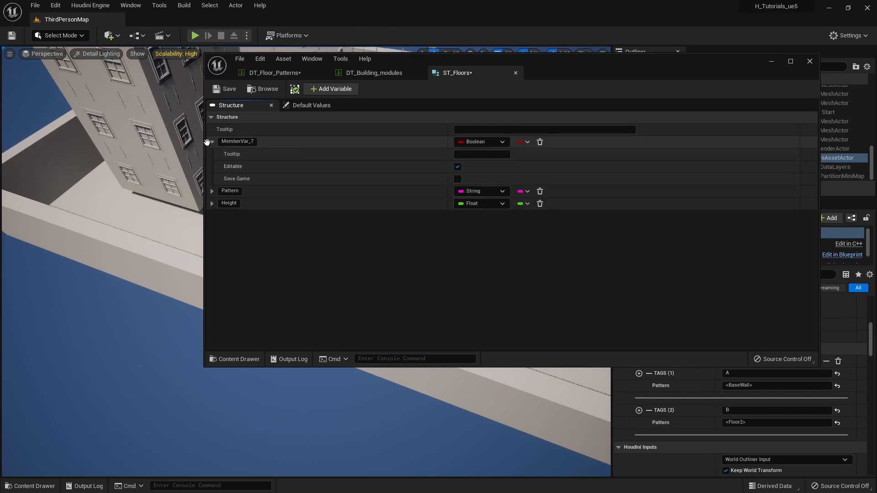
# Step: Make the new ST_Floors variable a String named Floor name and save the structure
pyautogui.click(484, 142)
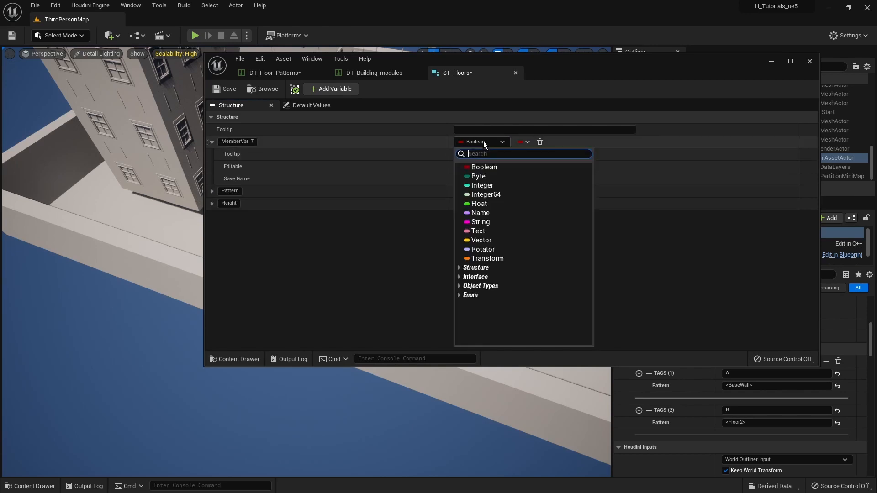
pyautogui.click(485, 224)
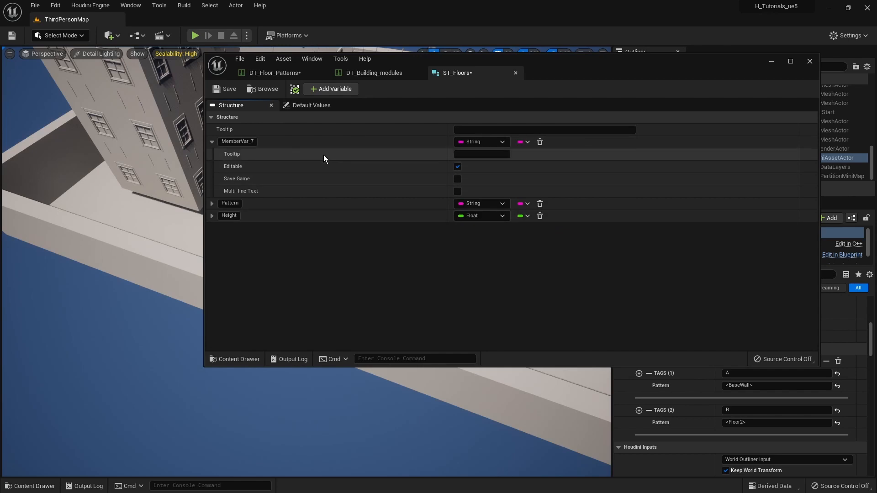
pyautogui.click(222, 142)
pyautogui.doubleClick(223, 141)
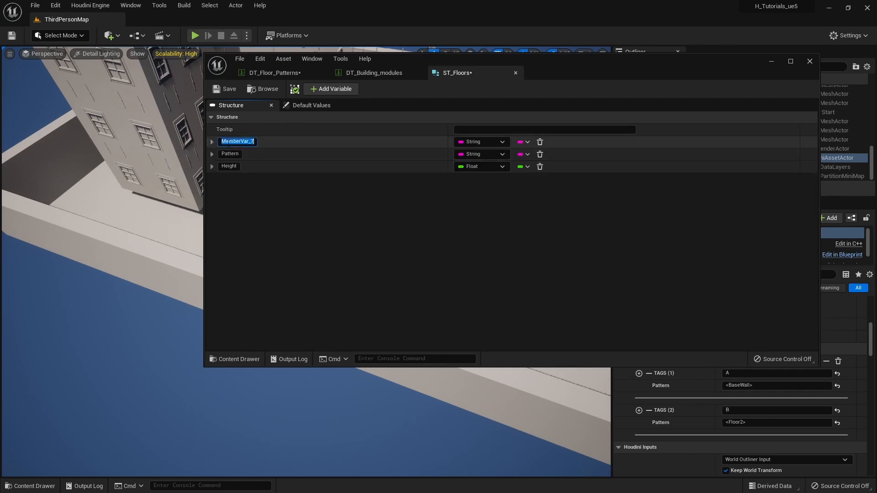
pyautogui.write('Floor name')
pyautogui.press('Return')
pyautogui.click(228, 89)
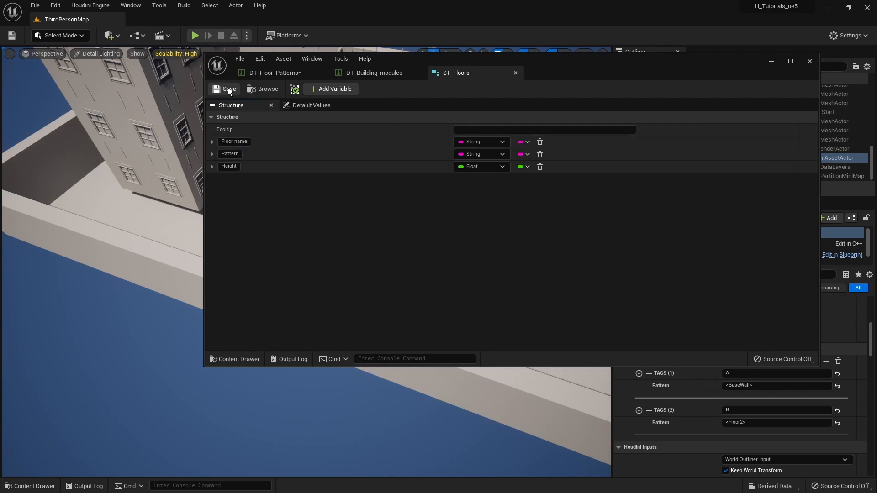
# Step: Widen the Floor name column in DT_Floor_Patterns and save the data table
pyautogui.click(283, 74)
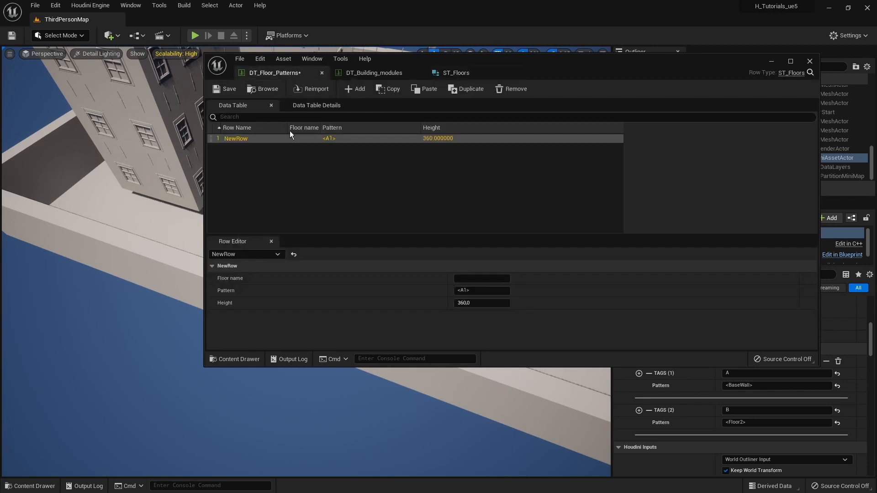
pyautogui.moveTo(320, 128); pyautogui.dragTo(390, 128)
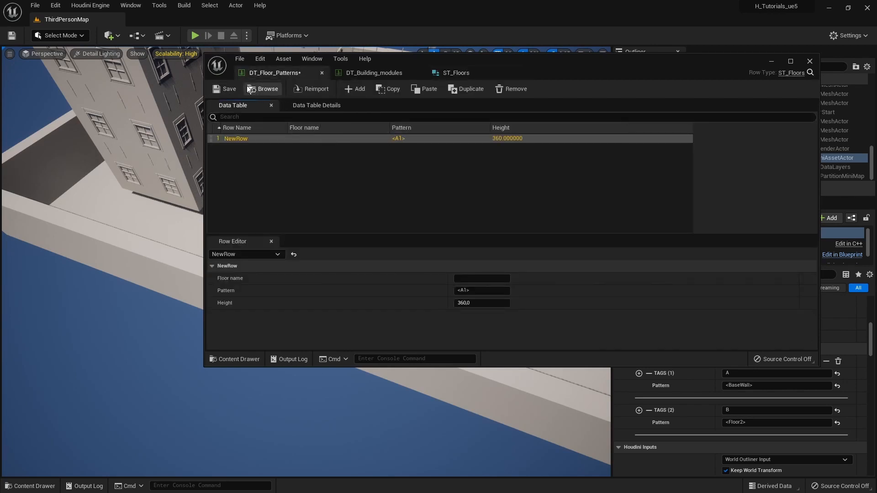
pyautogui.click(228, 89)
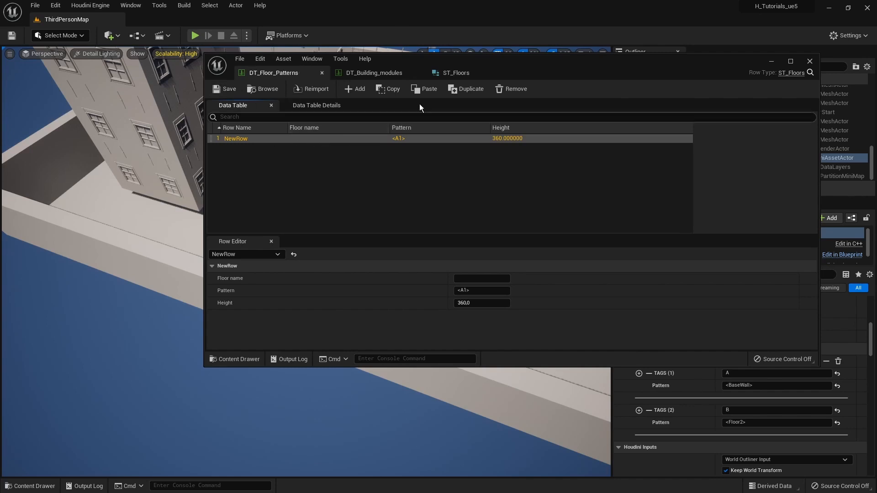
# Step: Rename the Floor name variable in the ST_Floors structure to Floor_name and save the structure
pyautogui.click(453, 72)
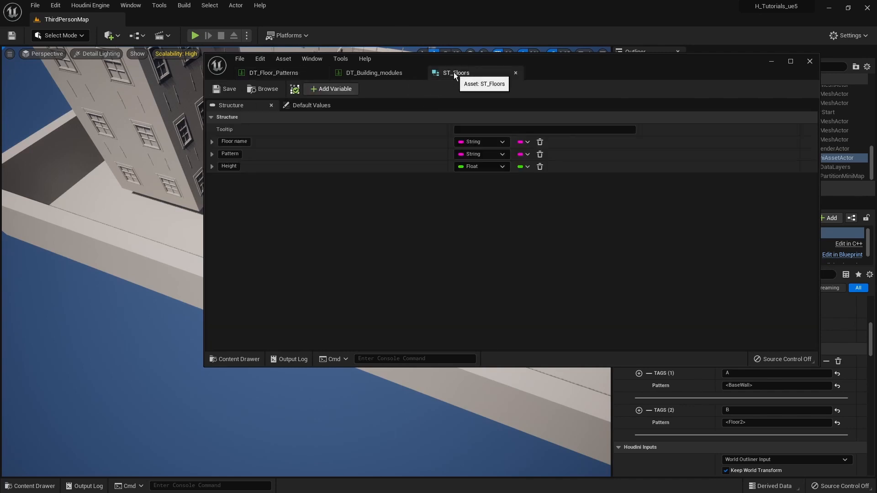
pyautogui.click(242, 142)
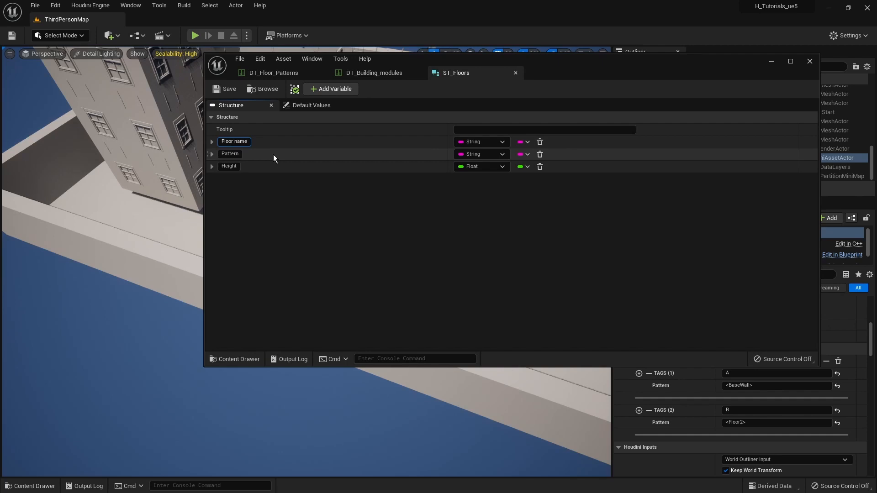
pyautogui.press('BackSpace')
pyautogui.write('_')
pyautogui.press('Return')
pyautogui.click(215, 90)
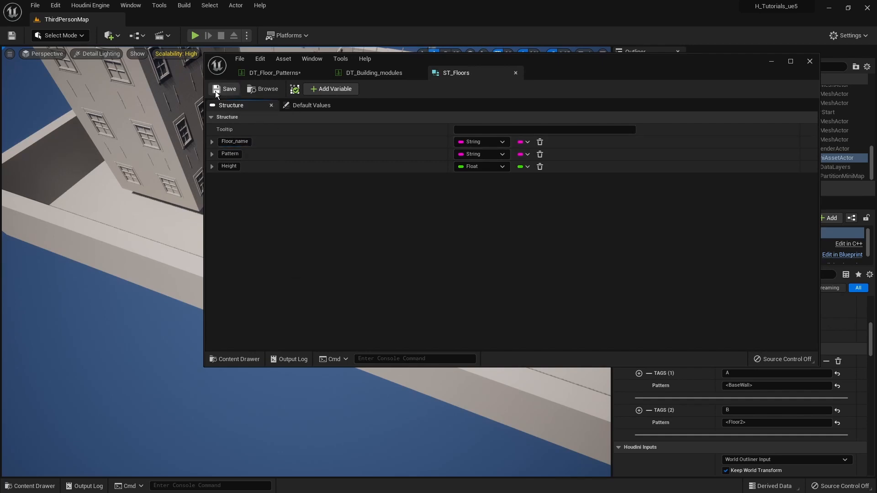
# Step: Set the <A1> pattern row's Floor_name to StyleA in DT_Floor_Patterns and check the rows of DT_Building_modules
pyautogui.click(275, 74)
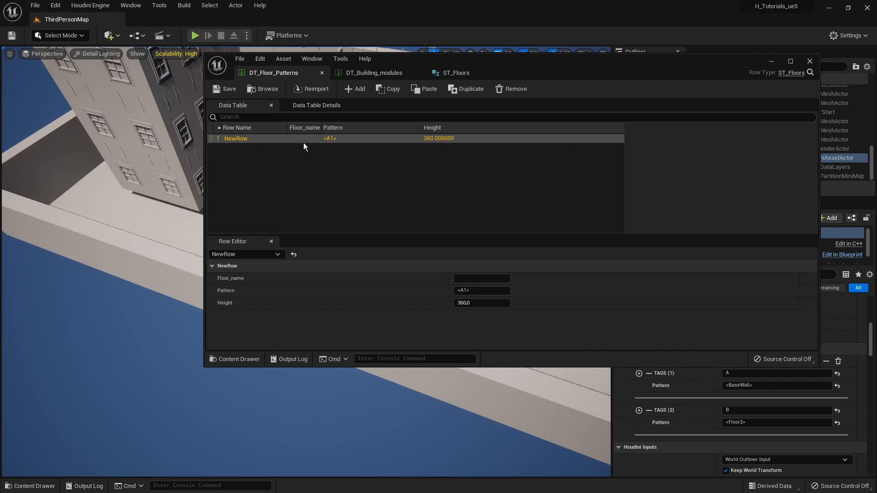
pyautogui.click(467, 278)
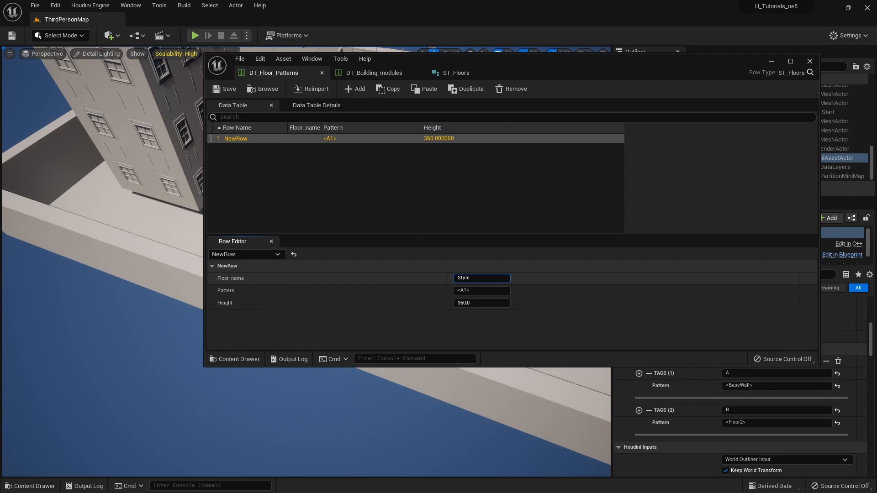
pyautogui.press('Return')
pyautogui.click(421, 188)
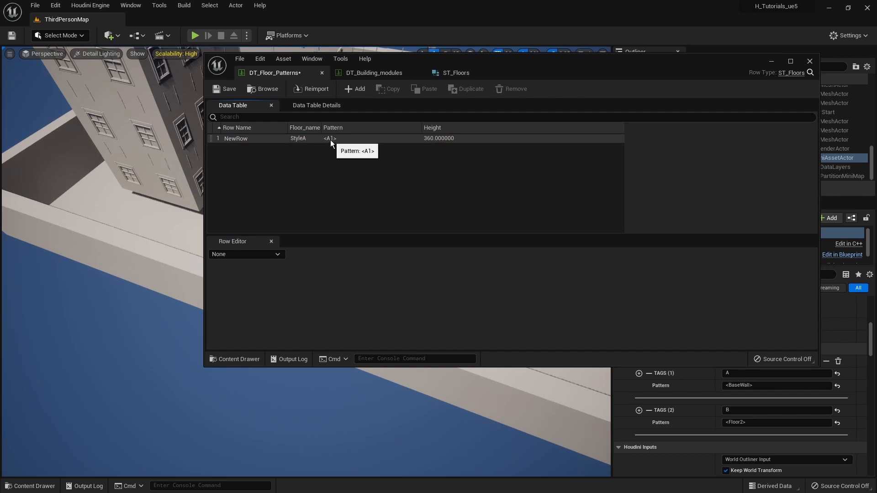
pyautogui.click(353, 71)
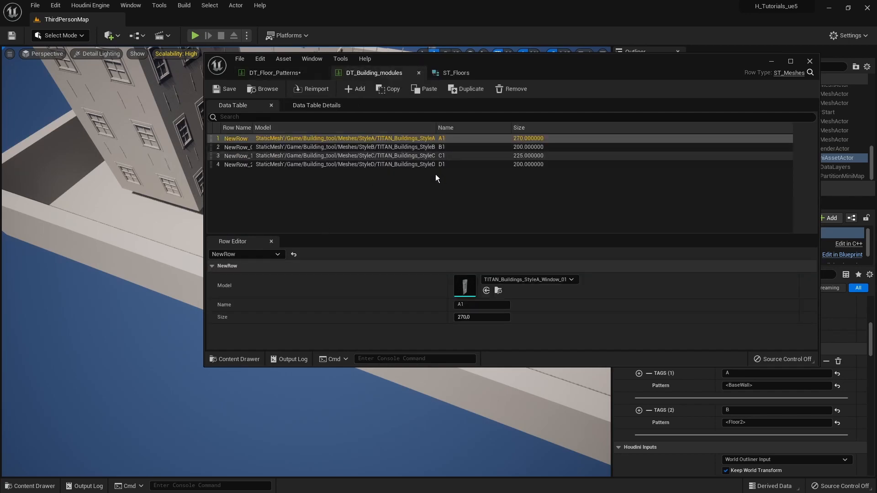
pyautogui.click(270, 72)
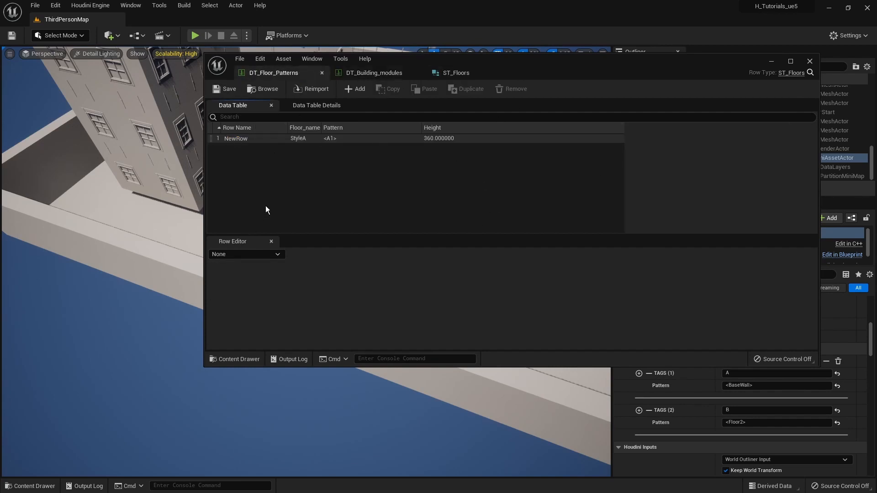
# Step: Close the data table window and open a Houdini Session Sync for the project
pyautogui.click(811, 61)
pyautogui.press('s')
pyautogui.moveTo(480, 231); pyautogui.dragTo(461, 197, button='right')
pyautogui.click(492, 135)
pyautogui.click(403, 182)
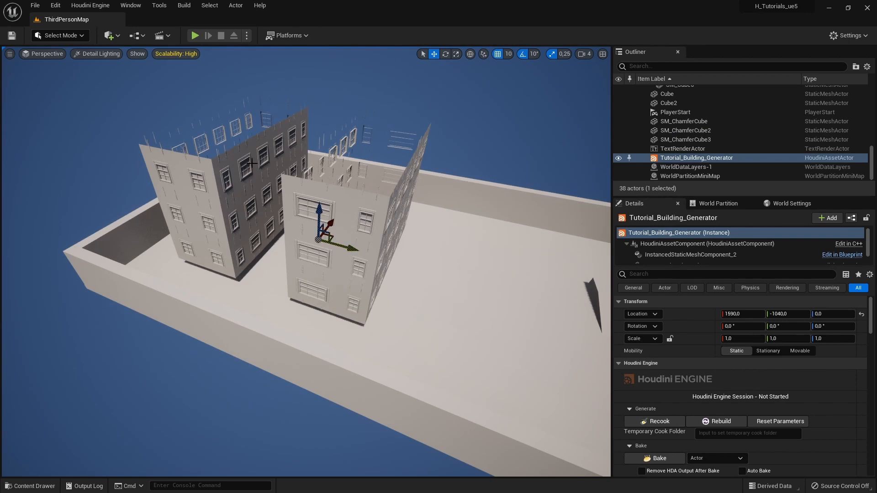
pyautogui.click(91, 6)
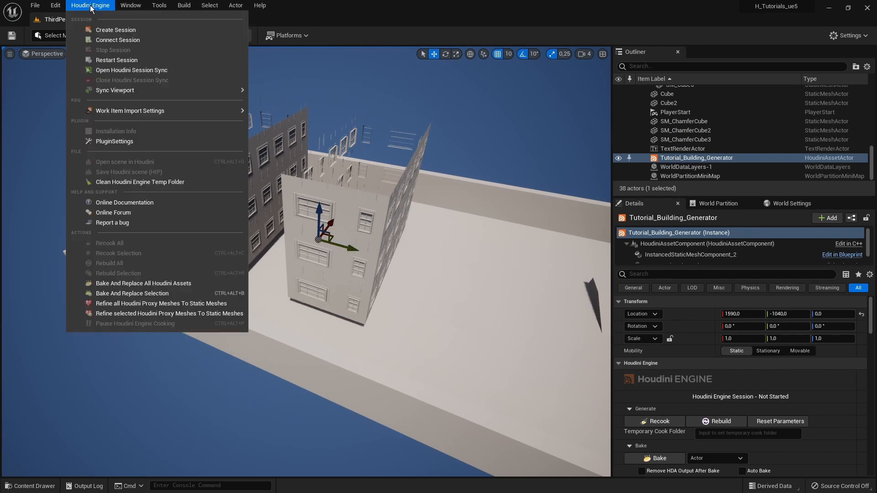
pyautogui.click(119, 74)
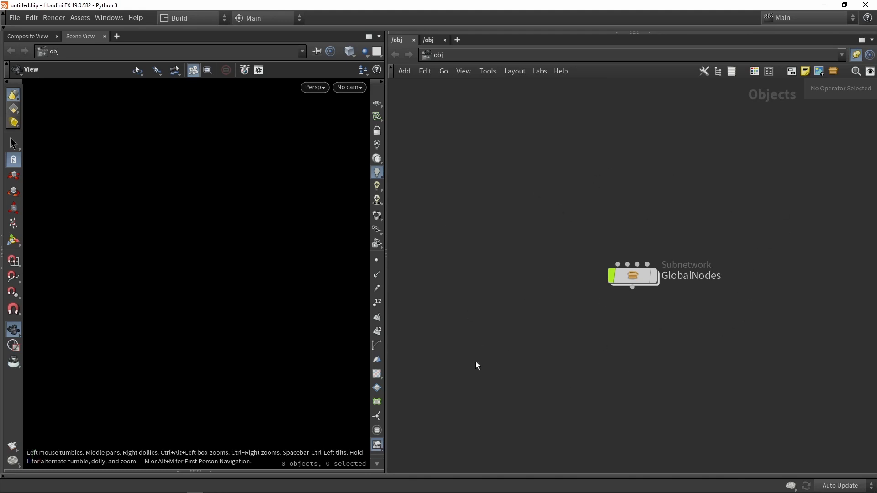
# Step: Switch back to Unreal Engine, view the generated buildings up close, and return to the synced Houdini session
pyautogui.click(825, 5)
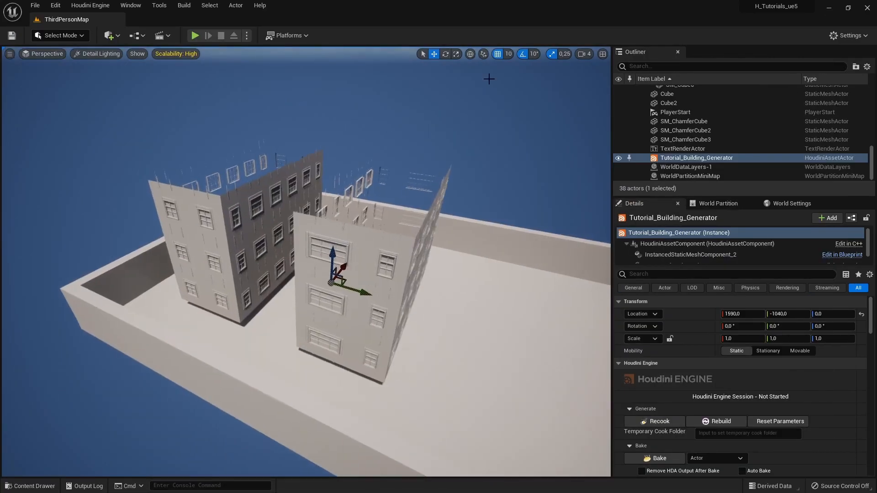
pyautogui.click(490, 78)
pyautogui.click(176, 234)
pyautogui.moveTo(308, 218); pyautogui.dragTo(346, 204, button='right')
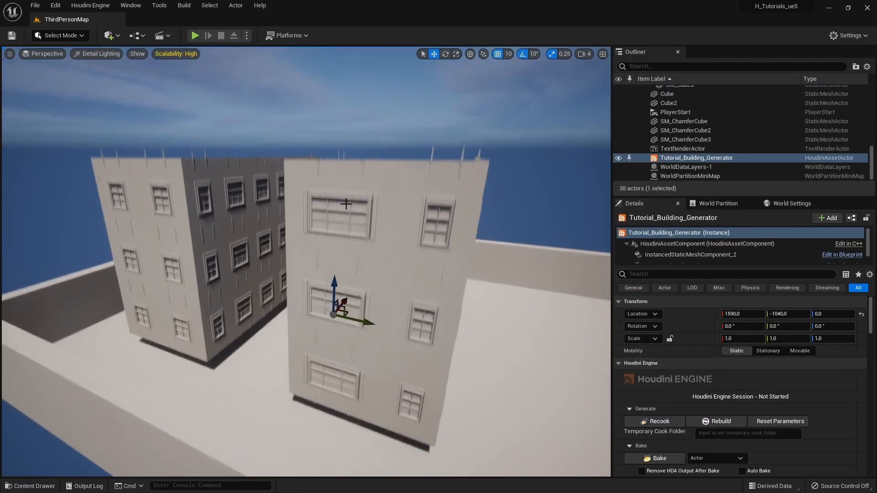
pyautogui.scroll(-2, 705, 374)
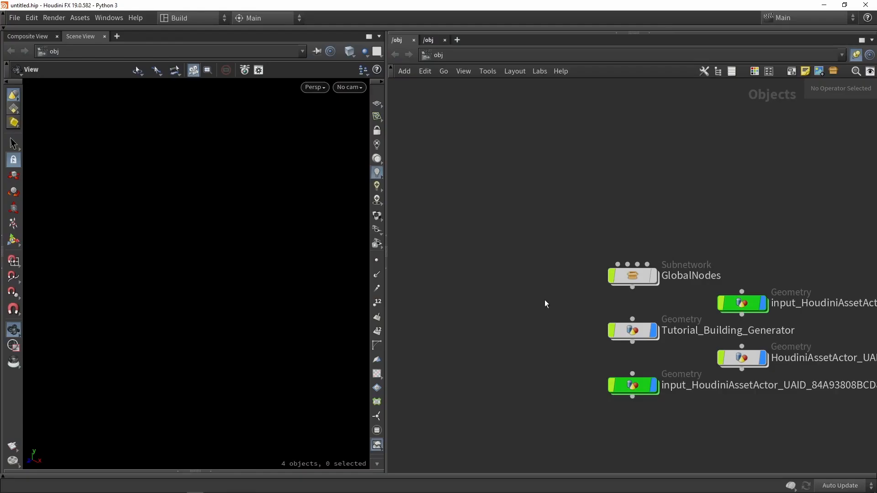
# Step: Move the Tutorial_Building_Generator object apart from the other nodes, enter it and lay out its network
pyautogui.moveTo(548, 304); pyautogui.dragTo(439, 167, button='middle')
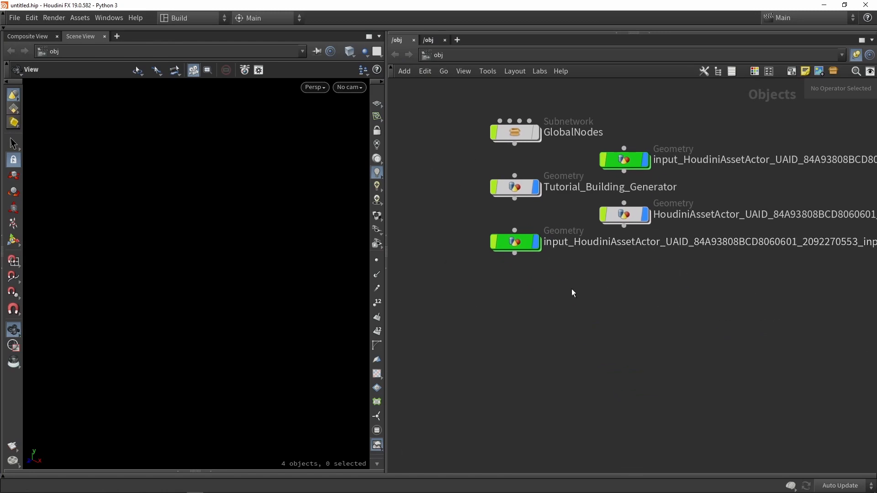
pyautogui.scroll(-2, 543, 282)
pyautogui.moveTo(524, 204); pyautogui.dragTo(528, 331)
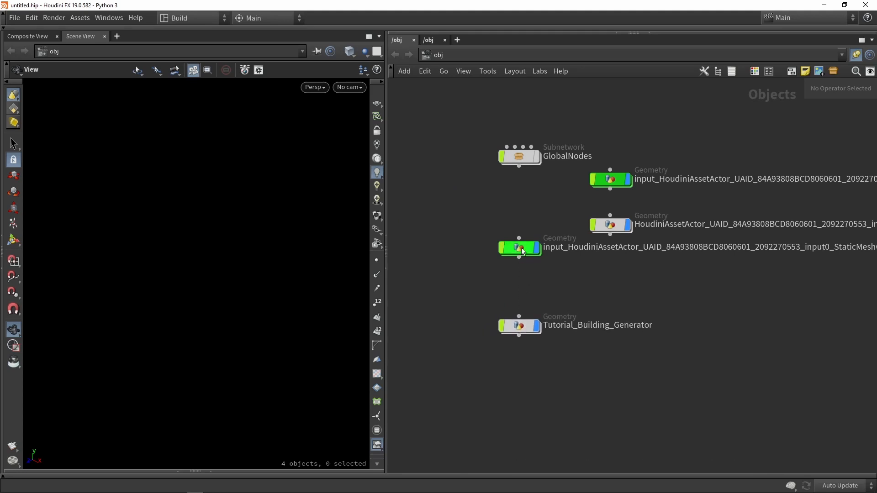
pyautogui.doubleClick(519, 326)
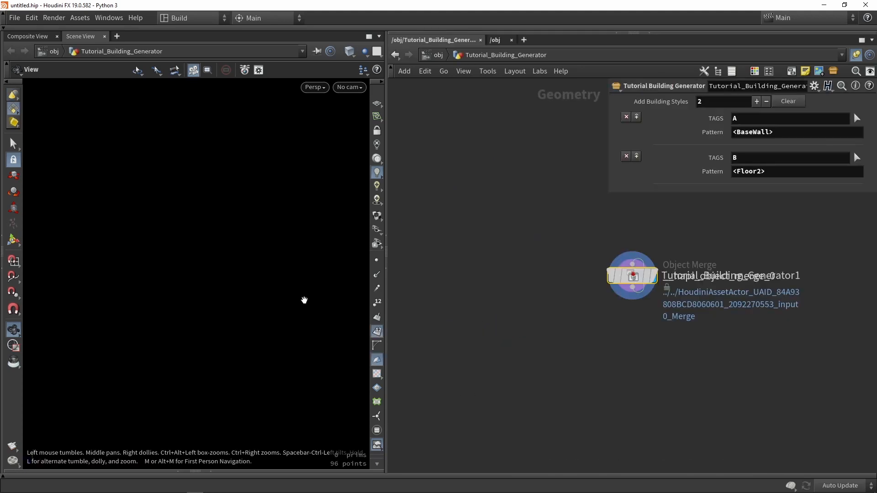
pyautogui.press('g')
pyautogui.press('l')
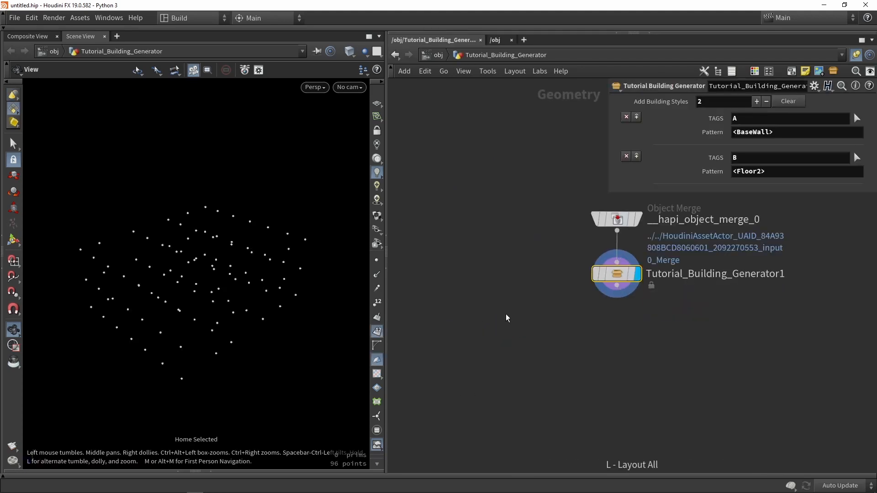
pyautogui.moveTo(581, 334); pyautogui.dragTo(524, 344, button='middle')
# Step: Display the __hapi_object_merge_0 input geometry in wireframe without primitive numbers and inspect it from another angle
pyautogui.moveTo(560, 233)
pyautogui.click(587, 257)
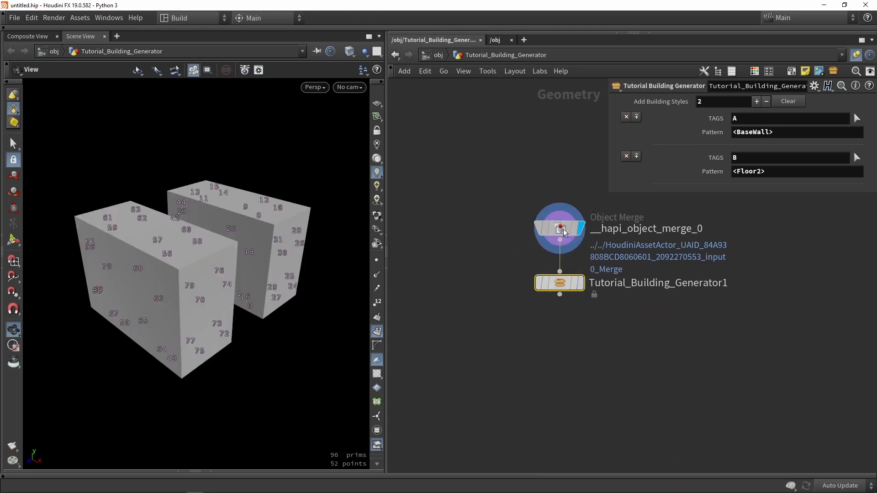
pyautogui.click(560, 229)
pyautogui.moveTo(180, 267); pyautogui.dragTo(206, 260)
pyautogui.click(377, 330)
pyautogui.press('w')
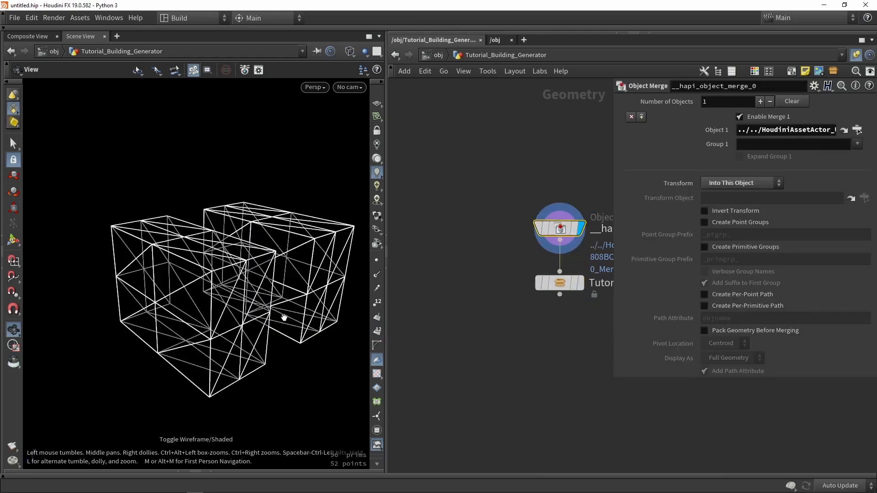
pyautogui.moveTo(286, 313)
pyautogui.mouseDown()
pyautogui.moveTo(256, 419)
pyautogui.moveTo(215, 320)
pyautogui.moveTo(183, 306)
pyautogui.moveTo(114, 306)
pyautogui.moveTo(365, 330)
pyautogui.mouseUp()
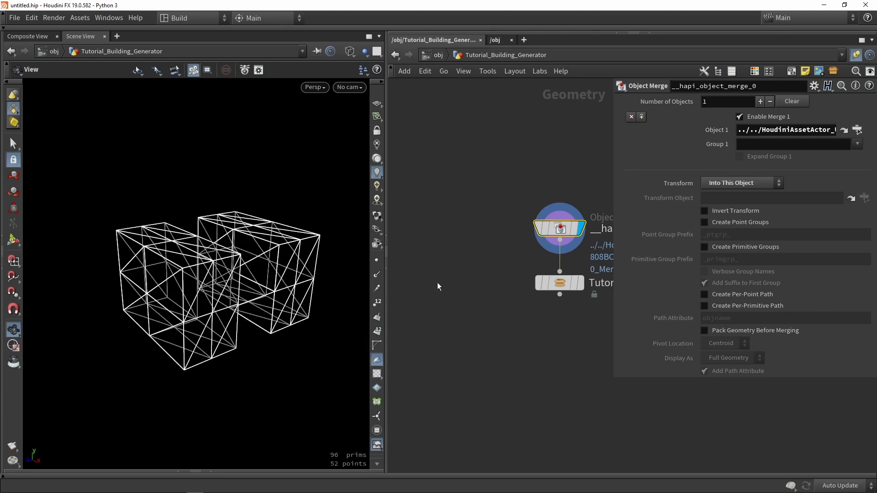
pyautogui.middleClick(560, 228)
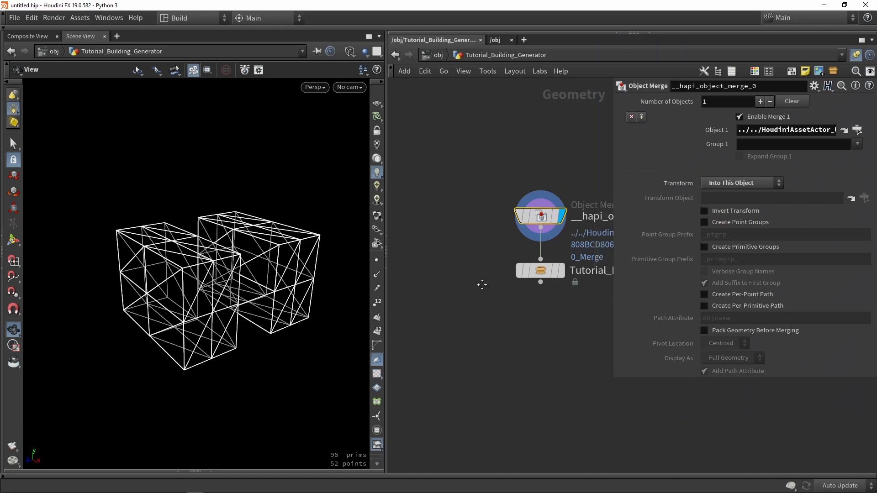
# Step: Move the Tutorial_Building_Generator1 node further below its input and display its output points
pyautogui.moveTo(548, 285); pyautogui.dragTo(486, 238, button='middle')
pyautogui.moveTo(484, 228); pyautogui.dragTo(485, 290)
pyautogui.click(503, 286)
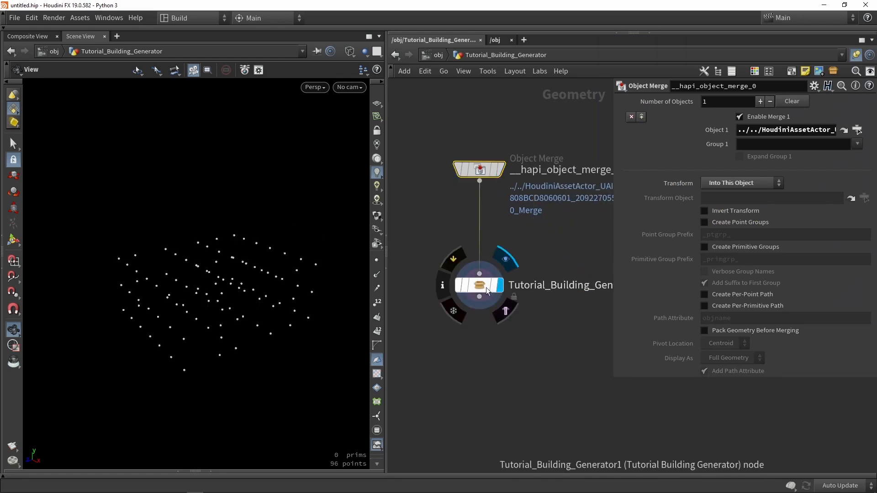
pyautogui.moveTo(290, 323); pyautogui.dragTo(229, 314)
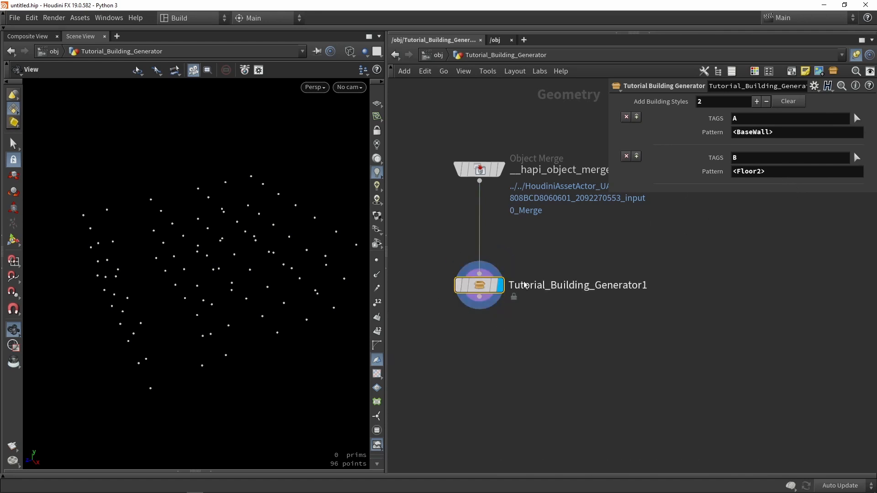
# Step: Allow editing of the Tutorial_Building_Generator1 asset's contents and enter its network
pyautogui.rightClick(479, 288)
pyautogui.click(515, 432)
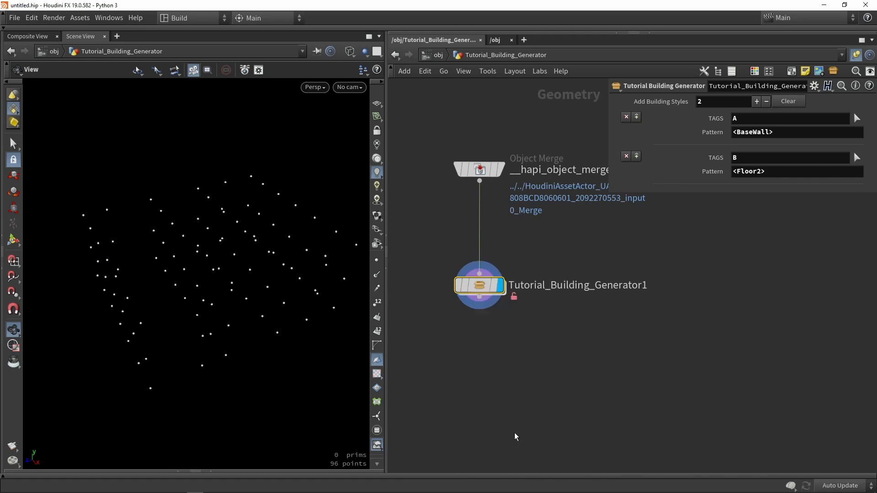
pyautogui.doubleClick(483, 285)
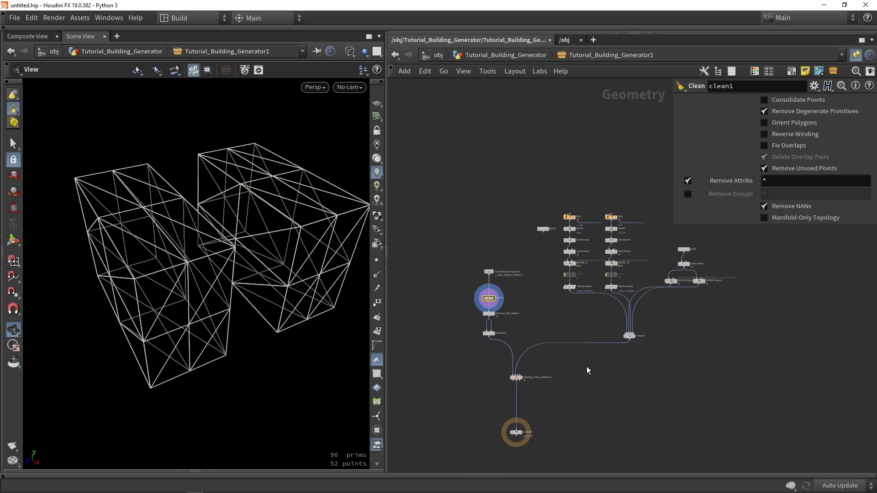
pyautogui.moveTo(650, 366); pyautogui.dragTo(523, 383, button='middle')
# Step: Add an Object Merge node in the empty area beside the existing network and turn on its display
pyautogui.press('Tab')
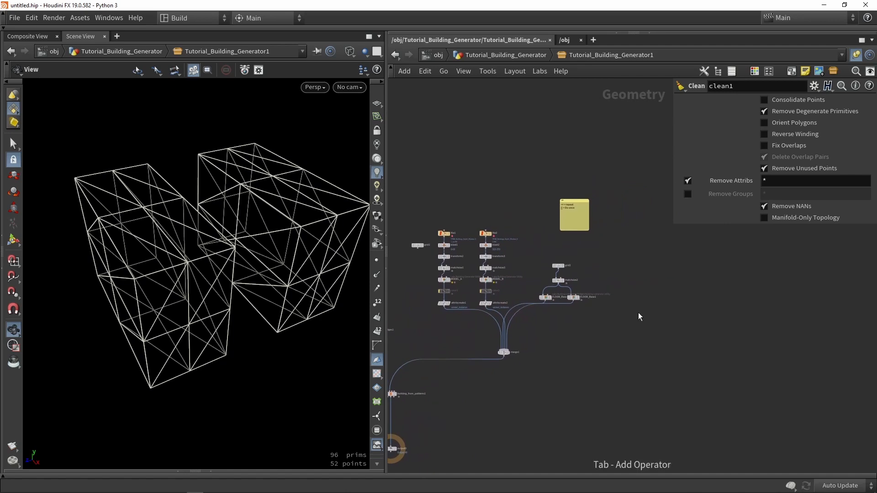
pyautogui.write('obj')
pyautogui.press('Return')
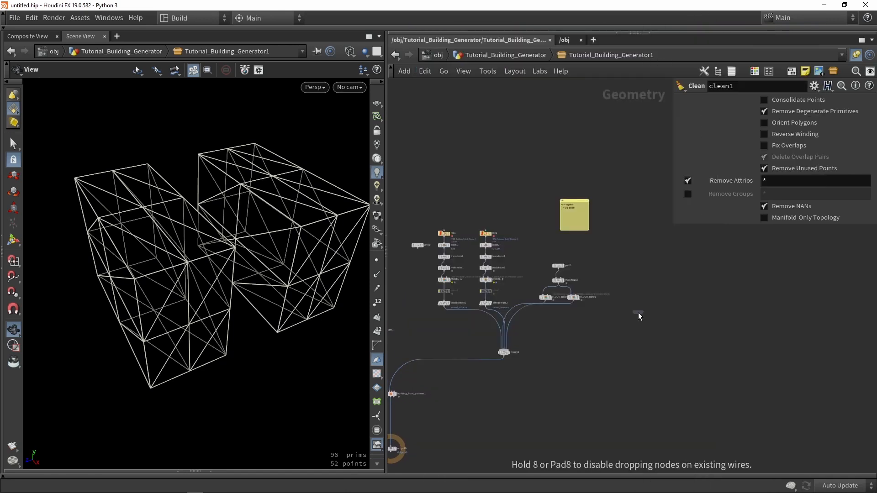
pyautogui.click(639, 315)
pyautogui.moveTo(610, 337); pyautogui.dragTo(504, 358, button='middle')
pyautogui.scroll(7, 530, 335)
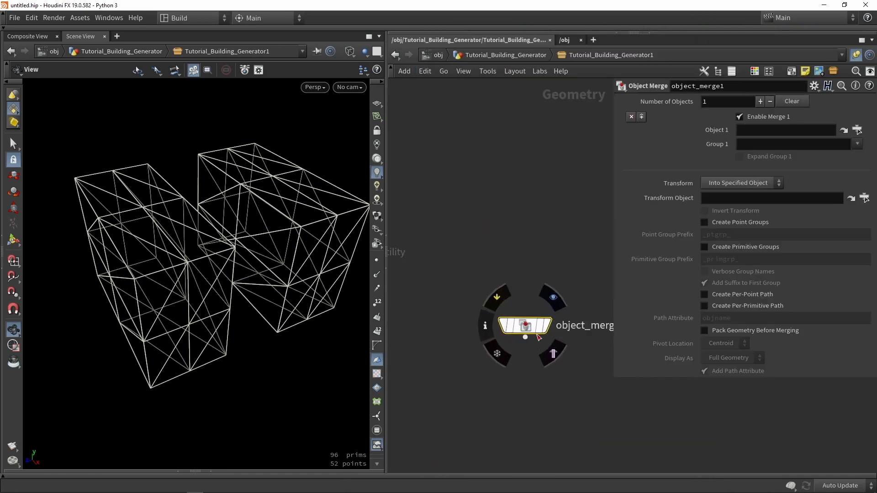
pyautogui.click(548, 324)
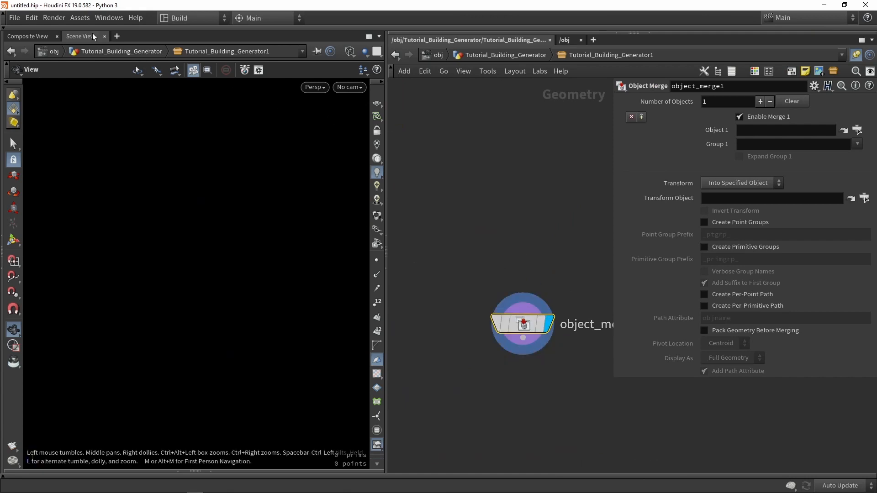
# Step: Open the parameter definitions of the Tutorial Building Generator asset, narrow the properties window and move the object_merge1 node beside it
pyautogui.click(79, 17)
pyautogui.moveTo(87, 94)
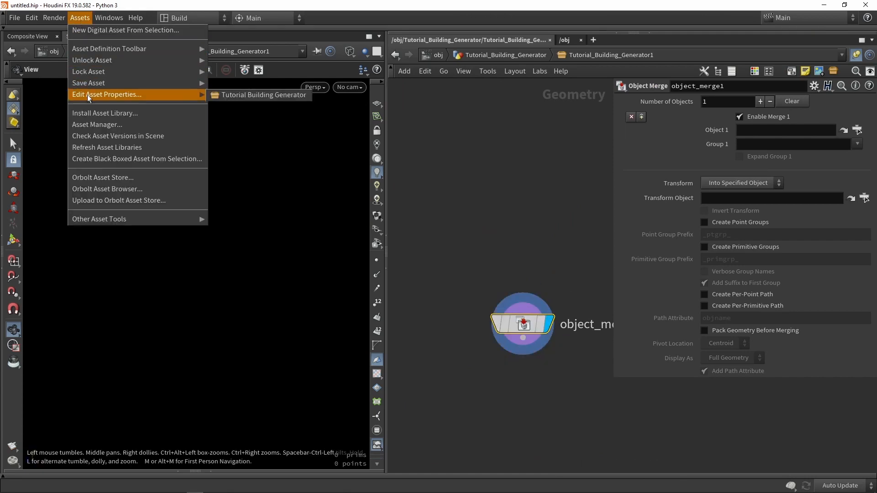
pyautogui.click(255, 95)
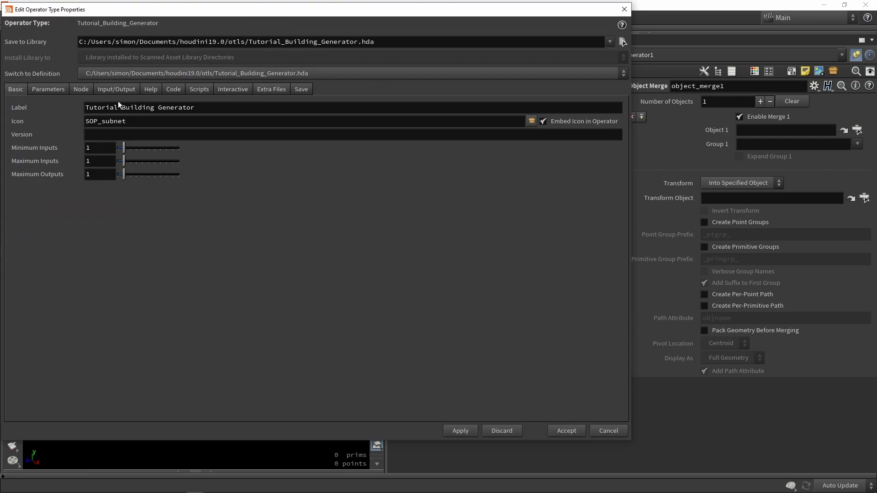
pyautogui.click(52, 91)
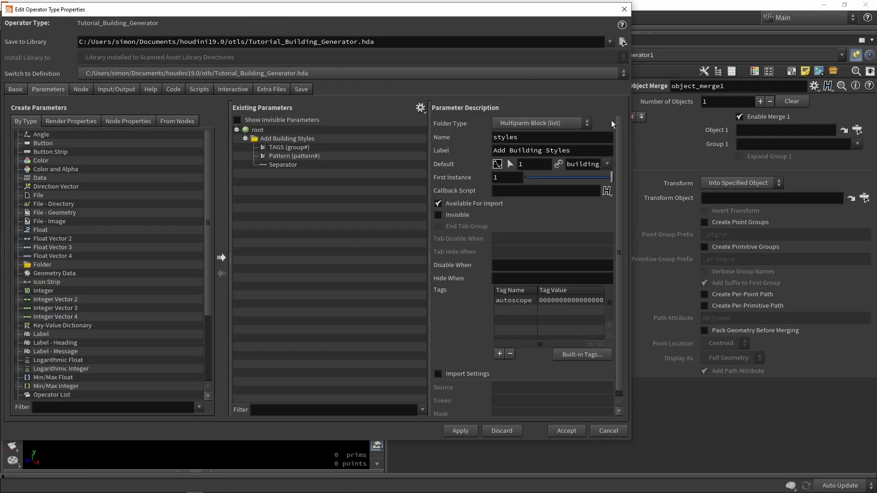
pyautogui.moveTo(632, 118); pyautogui.dragTo(504, 119)
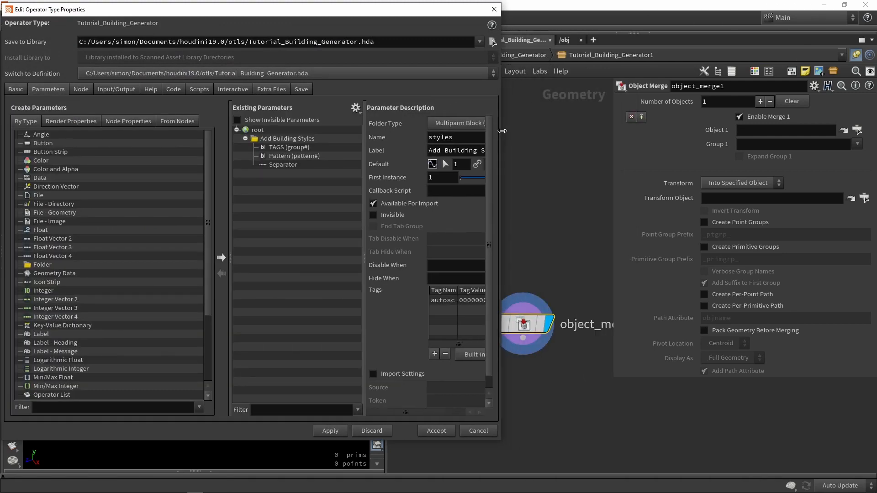
pyautogui.moveTo(538, 310); pyautogui.dragTo(569, 210)
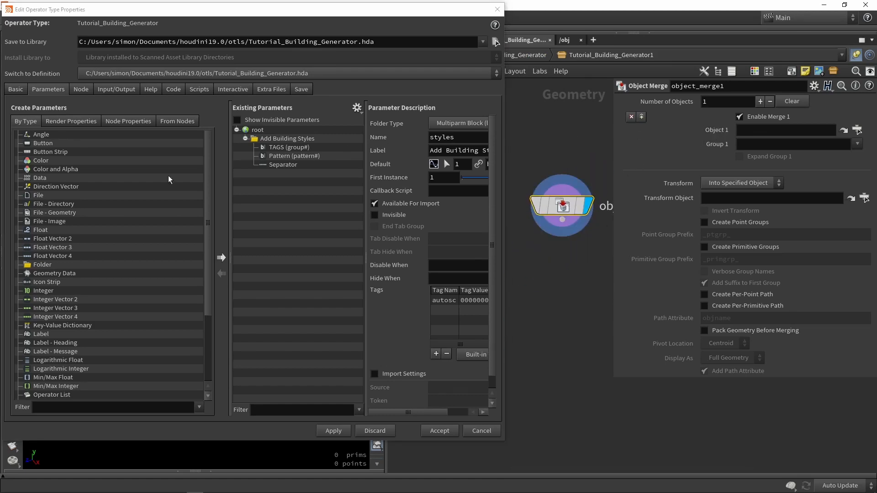
# Step: Add a folder labelled Patterns to the existing parameters, directly above Add Building Styles
pyautogui.moveTo(41, 265); pyautogui.dragTo(282, 142)
pyautogui.tripleClick(485, 149)
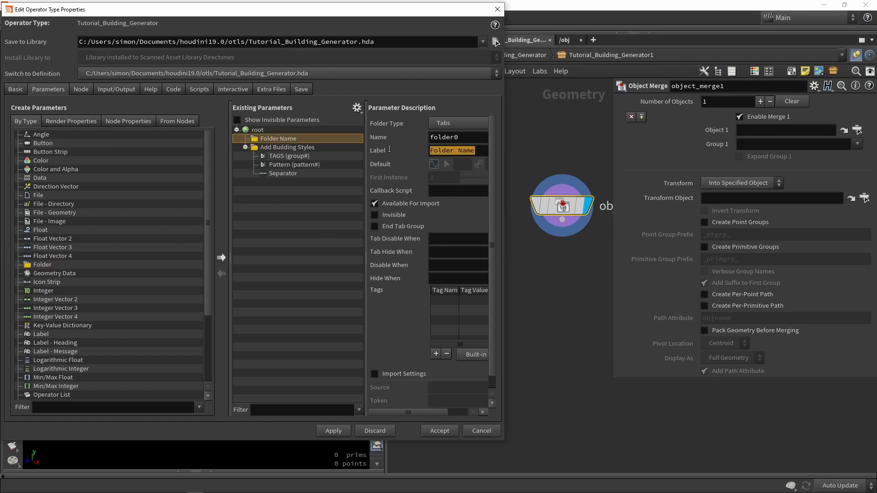
pyautogui.write('Patterns')
pyautogui.press('Return')
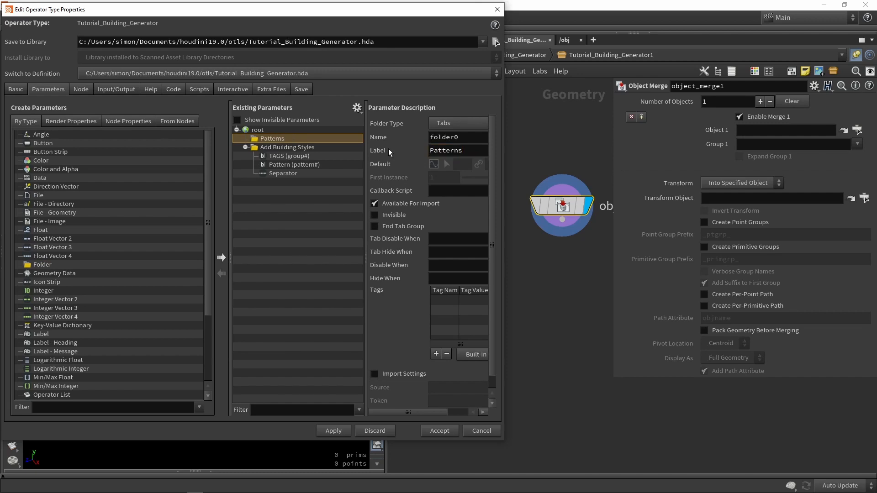
# Step: Add a second folder labelled Data Tables at the end of the existing parameters
pyautogui.moveTo(41, 265); pyautogui.dragTo(304, 231)
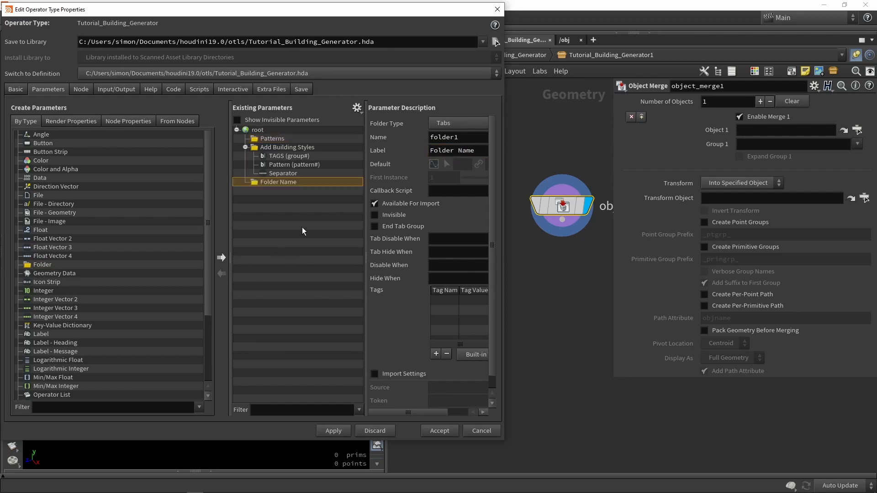
pyautogui.moveTo(477, 150); pyautogui.dragTo(390, 154)
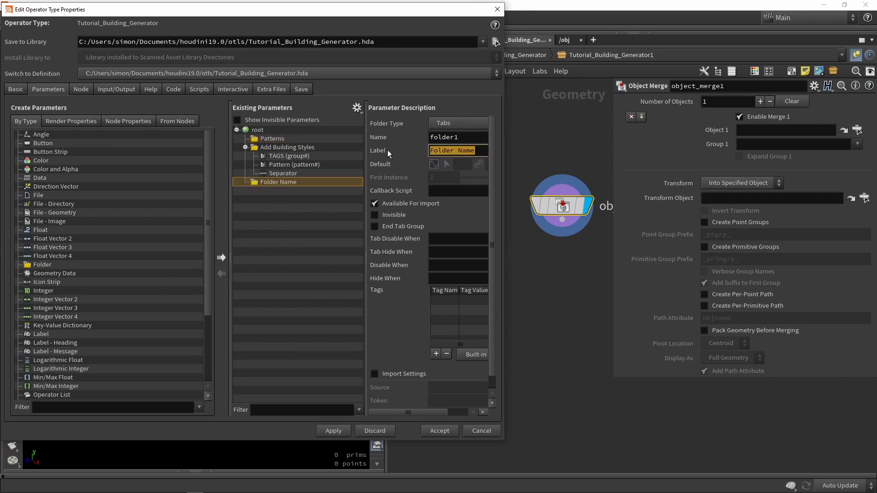
pyautogui.write('Data Tables')
pyautogui.press('Return')
# Step: Move the Add Building Styles block together with its TAGS, Pattern and Separator parameters into the Patterns folder
pyautogui.click(287, 149)
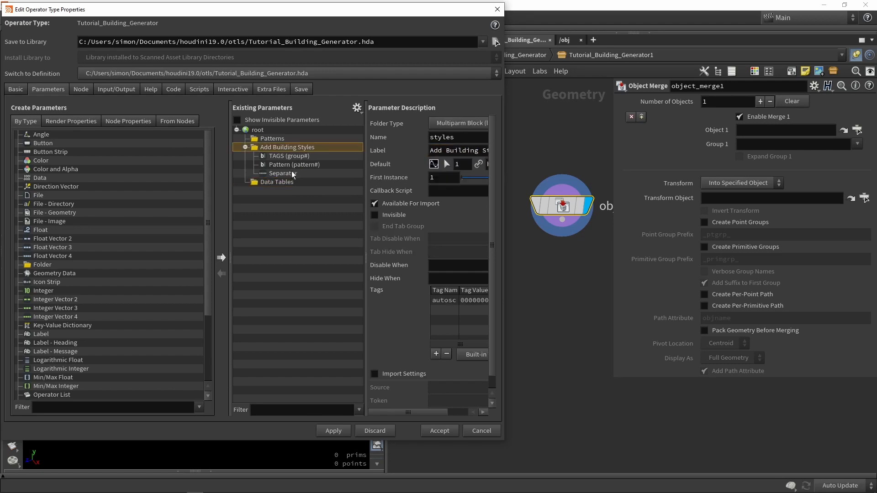
pyautogui.keyDown('shift'); pyautogui.click(293, 174); pyautogui.keyUp('shift')
pyautogui.moveTo(284, 150); pyautogui.dragTo(272, 139)
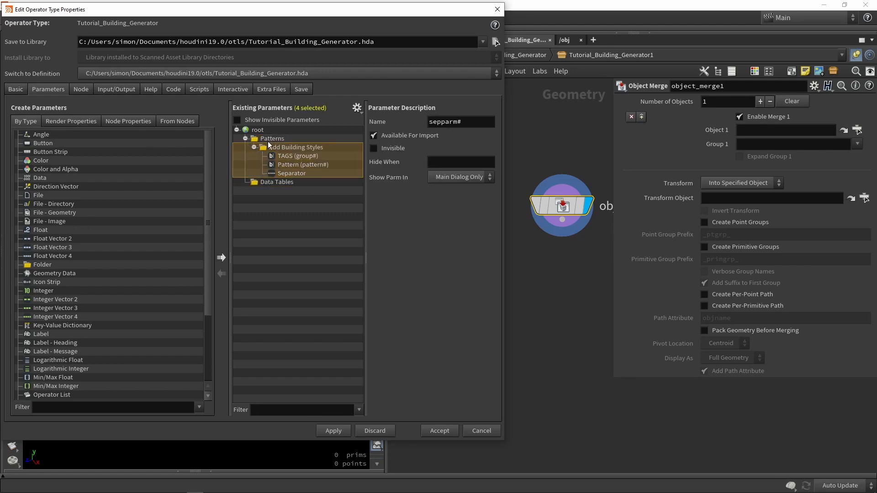
pyautogui.click(270, 140)
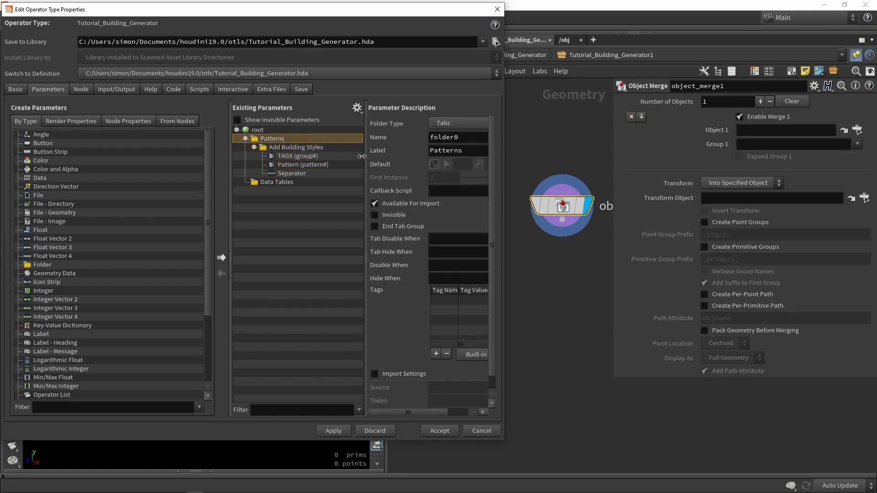
# Step: Promote object_merge1's Object 1 parameter into the Data Tables folder and apply the asset changes
pyautogui.click(317, 183)
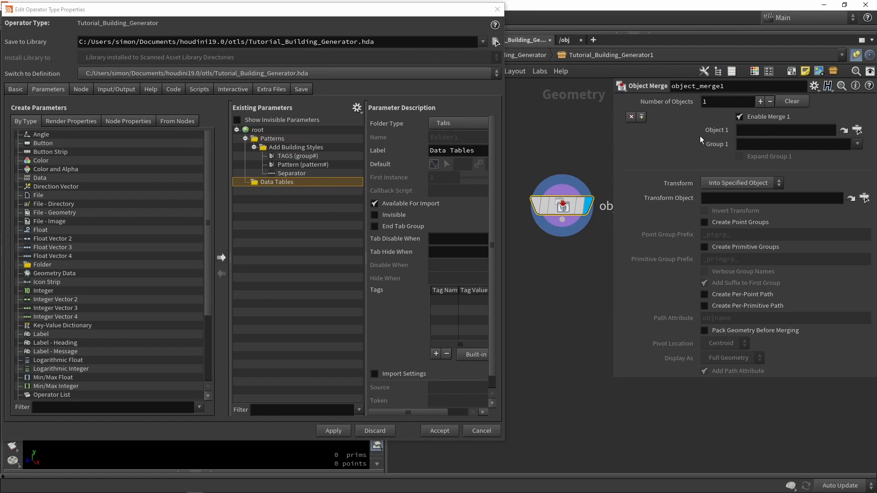
pyautogui.moveTo(279, 183); pyautogui.dragTo(284, 188)
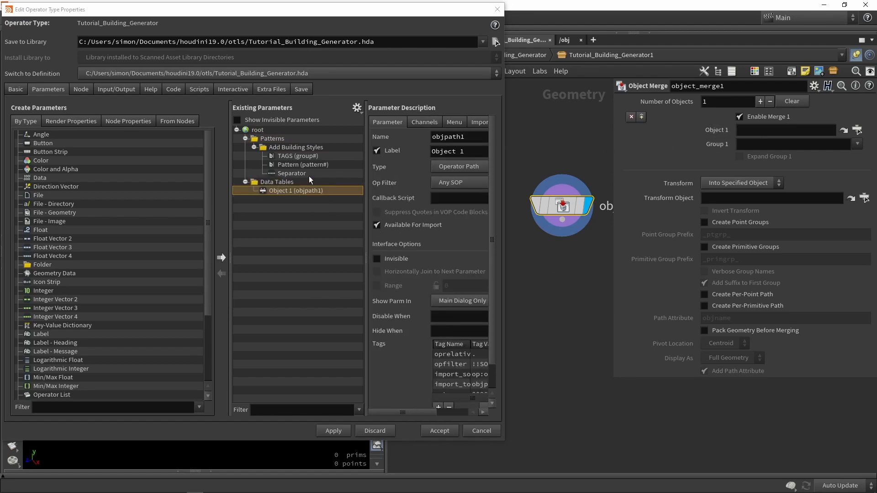
pyautogui.click(281, 191)
pyautogui.click(334, 431)
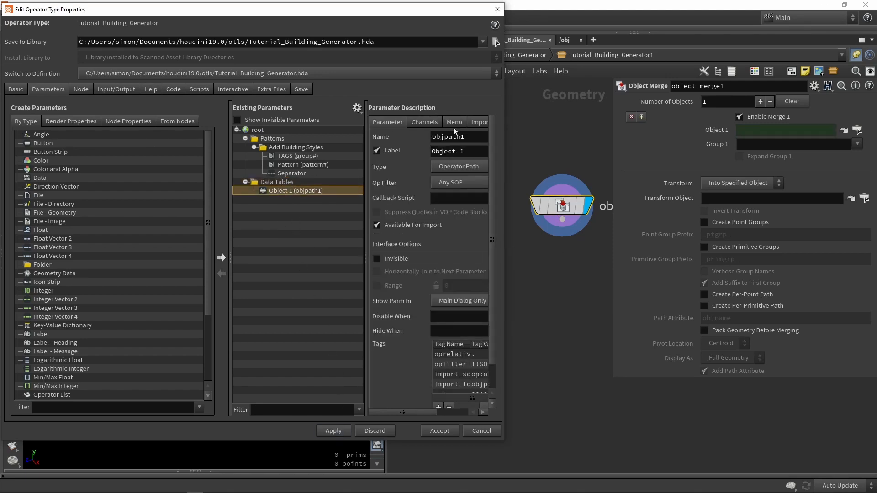
# Step: Relabel the promoted Object 1 parameter as Meshes DT and apply the change to the asset
pyautogui.moveTo(467, 152); pyautogui.dragTo(425, 153)
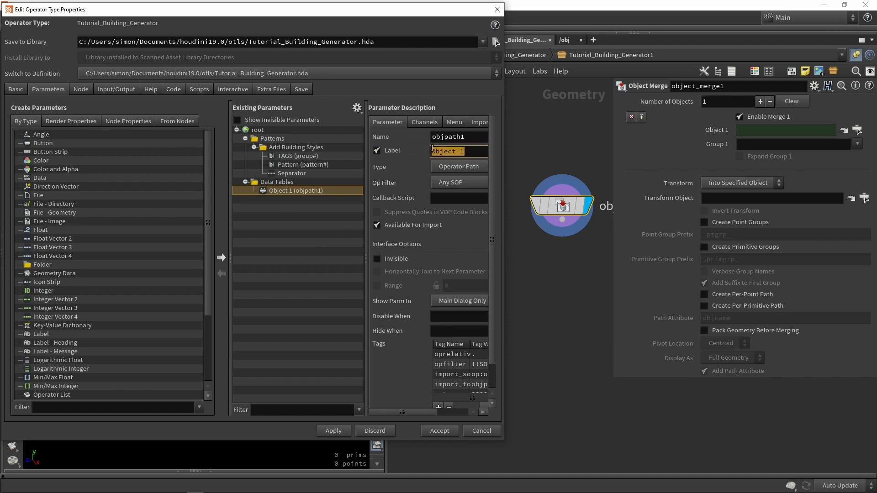
pyautogui.write('Meshes DT')
pyautogui.press('Return')
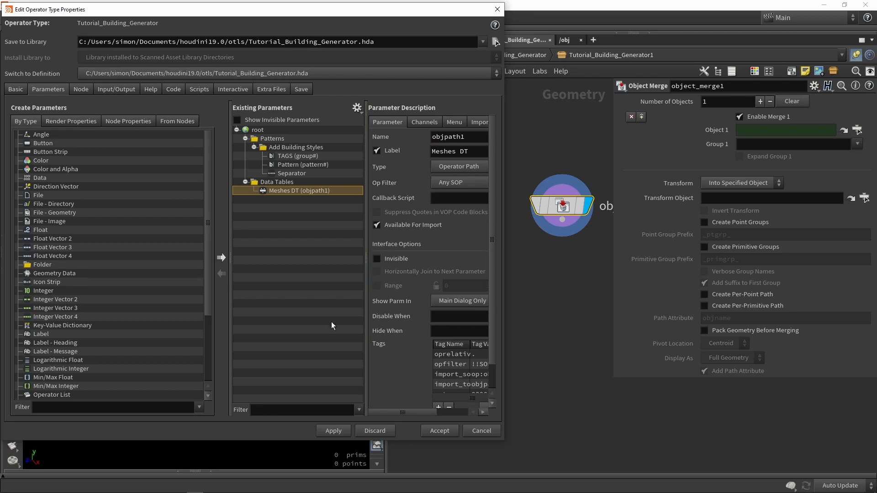
pyautogui.click(332, 434)
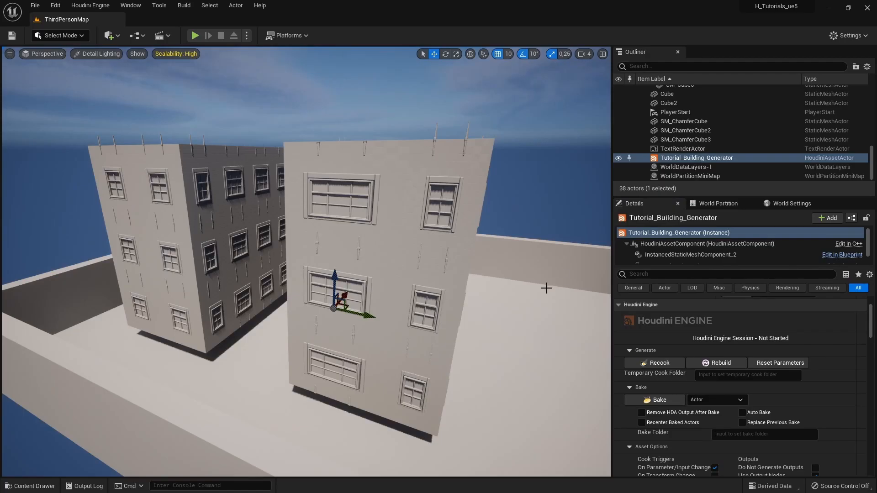
# Step: Switch to Unreal Engine and rebuild the Tutorial_Building_Generator asset
pyautogui.moveTo(292, 281)
pyautogui.mouseDown(button='right')
pyautogui.moveTo(352, 303)
pyautogui.moveTo(292, 281)
pyautogui.mouseUp(button='right')
pyautogui.moveTo(414, 247); pyautogui.dragTo(415, 320, button='right')
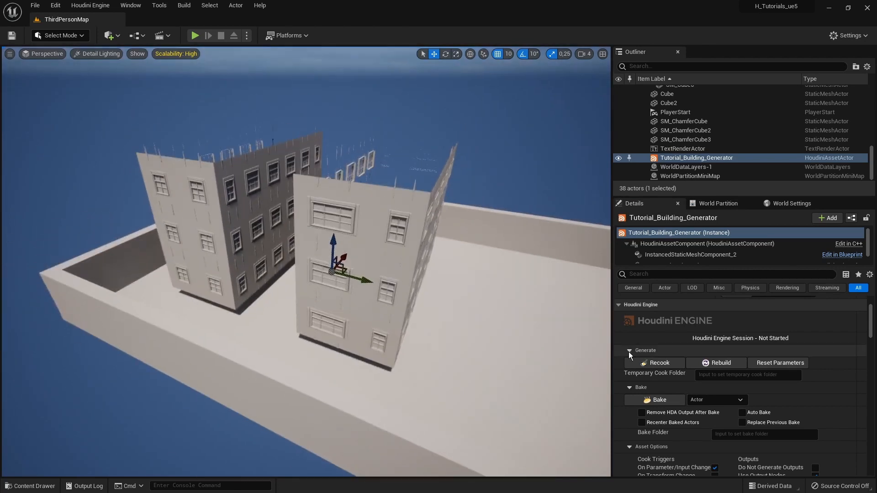
pyautogui.click(706, 365)
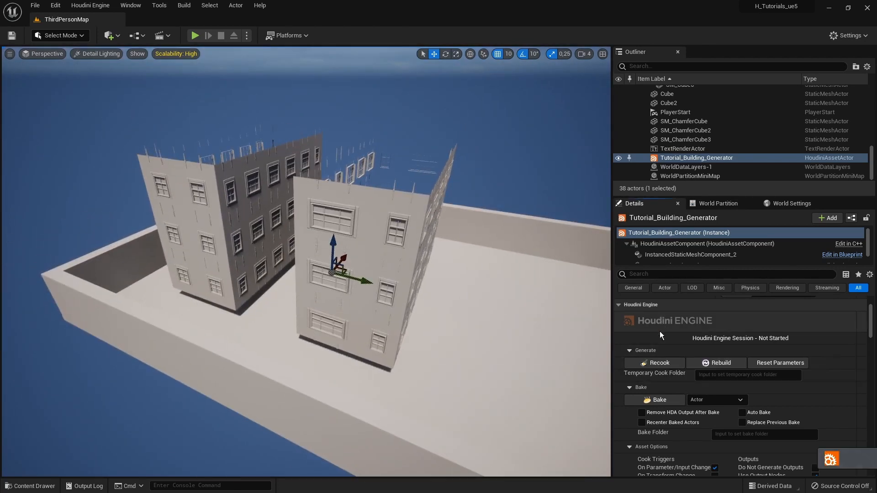
# Step: Set the Meshes DT geometry input among the asset's Data Tables parameters to DT_Building_modules
pyautogui.scroll(-5, 654, 323)
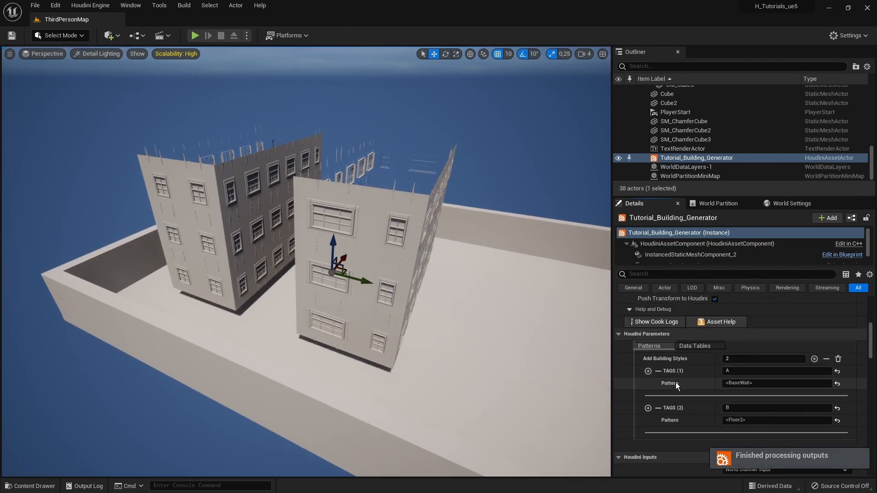
pyautogui.click(701, 348)
pyautogui.scroll(-1, 708, 372)
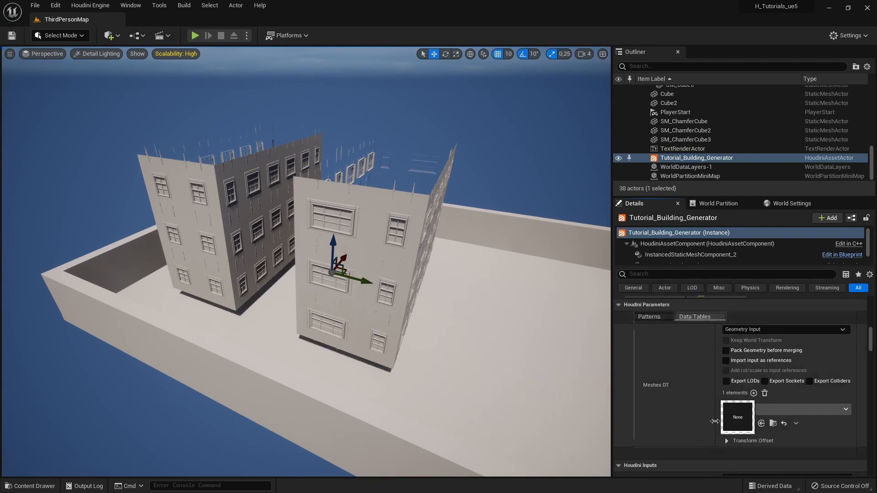
pyautogui.click(767, 409)
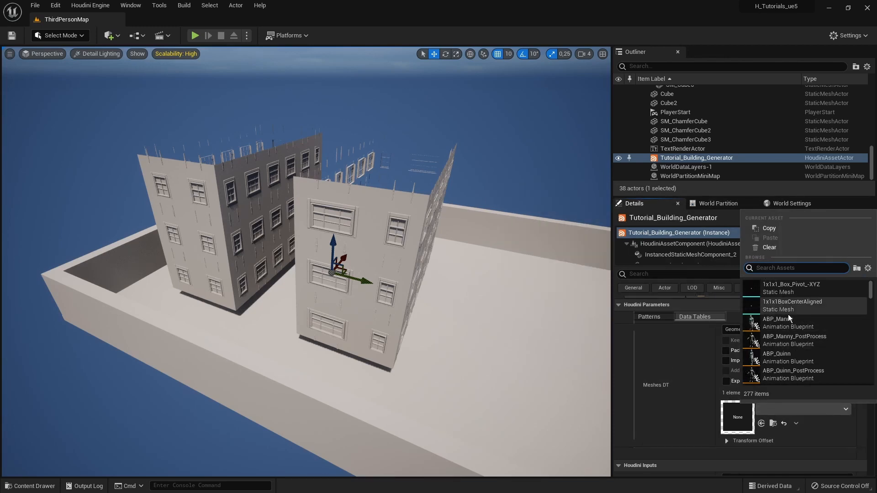
pyautogui.write('DT_')
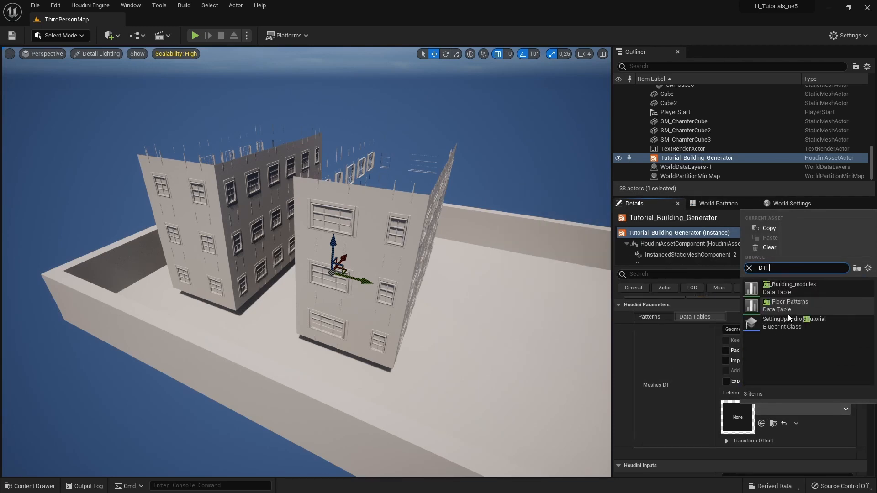
pyautogui.click(794, 289)
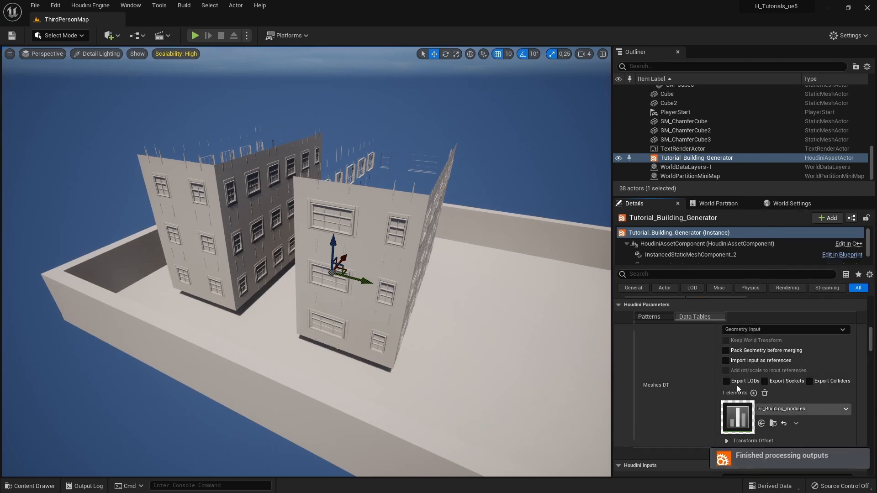
# Step: Switch to Houdini, enter the Tutorial_Building_Generator object and move the Tutorial_Building_Generator1 node further below its input
pyautogui.hotkey('alt', 'Tab')
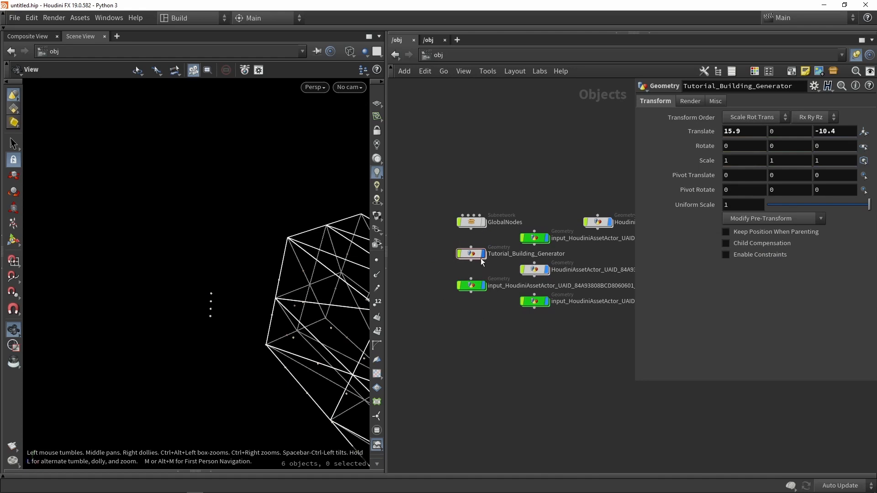
pyautogui.scroll(3, 462, 273)
pyautogui.scroll(-3, 462, 273)
pyautogui.scroll(3, 486, 297)
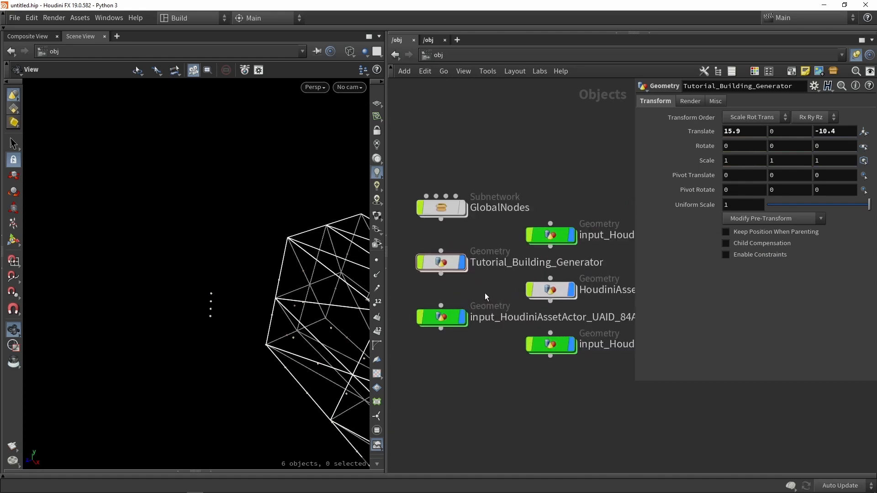
pyautogui.doubleClick(441, 262)
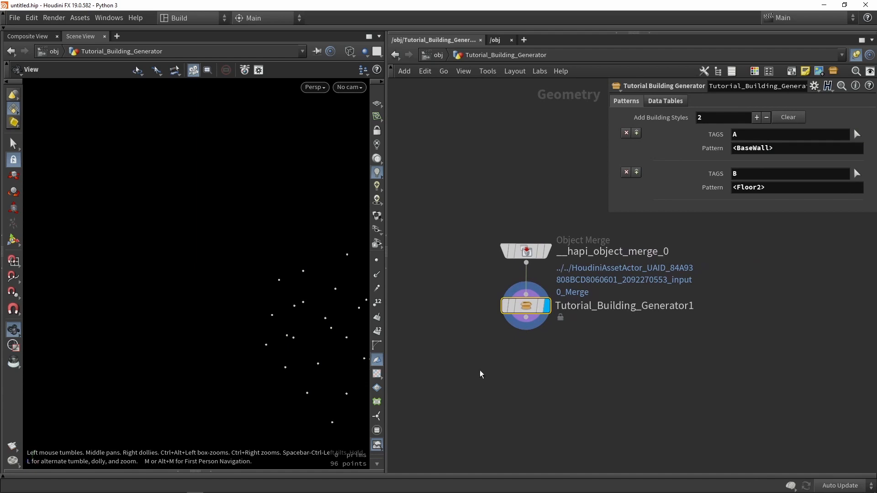
pyautogui.moveTo(524, 310); pyautogui.dragTo(525, 329)
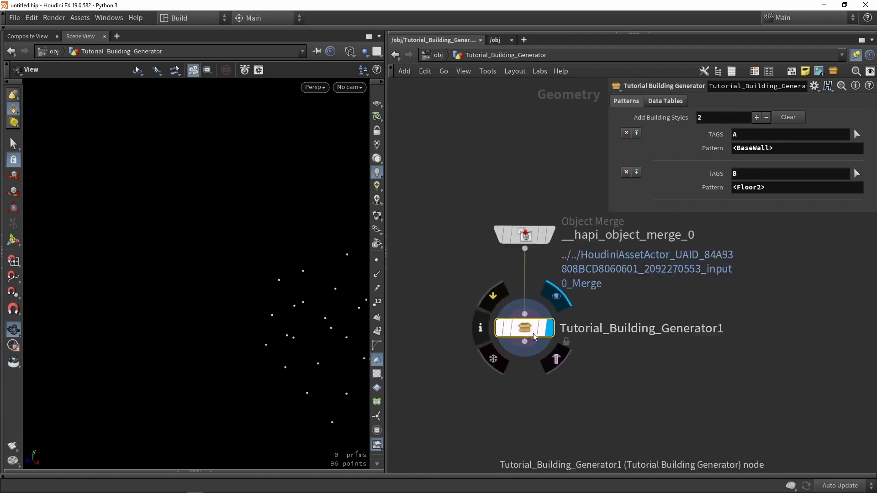
# Step: Unlock the Tutorial_Building_Generator1 asset's contents for editing and enter its network
pyautogui.scroll(2, 524, 327)
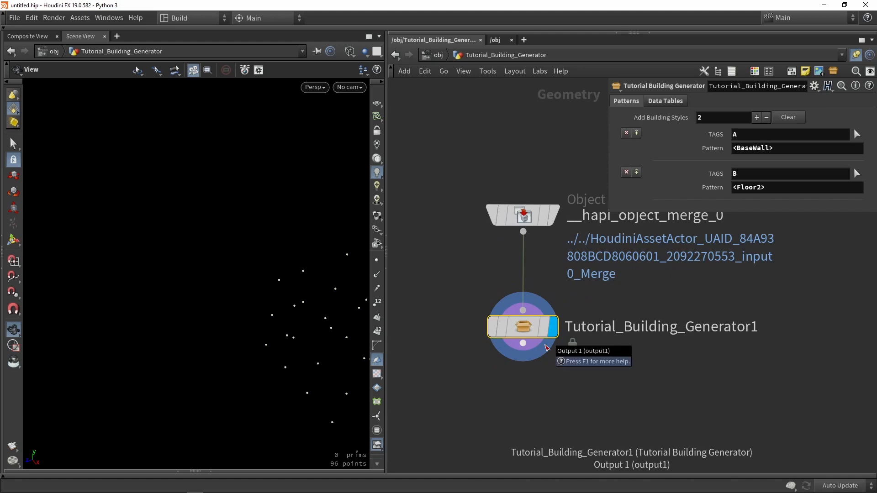
pyautogui.rightClick(528, 331)
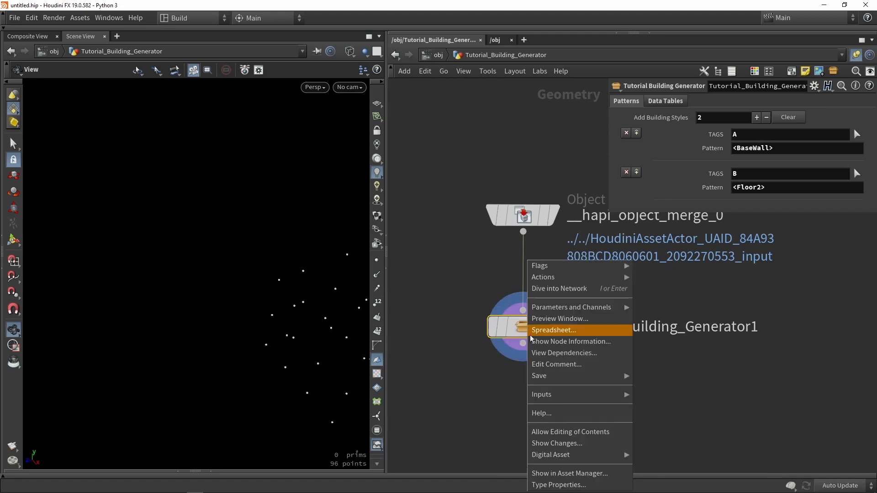
pyautogui.click(572, 432)
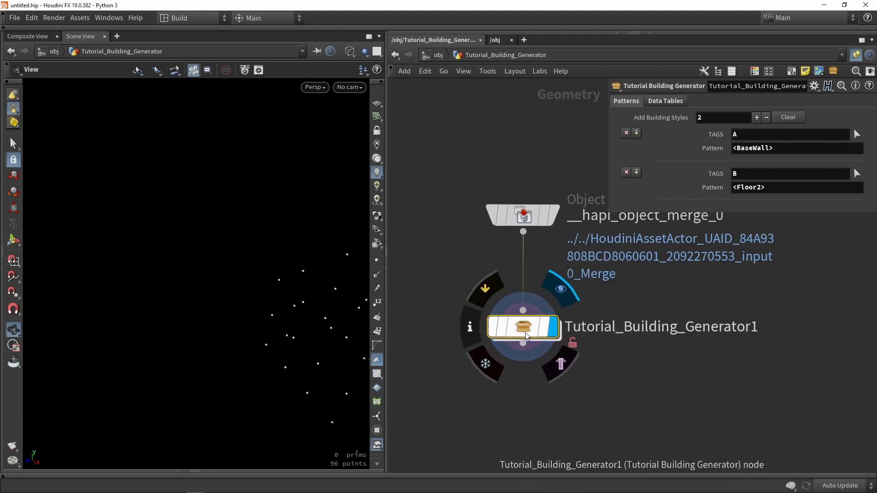
pyautogui.moveTo(535, 329); pyautogui.dragTo(536, 350)
pyautogui.doubleClick(535, 350)
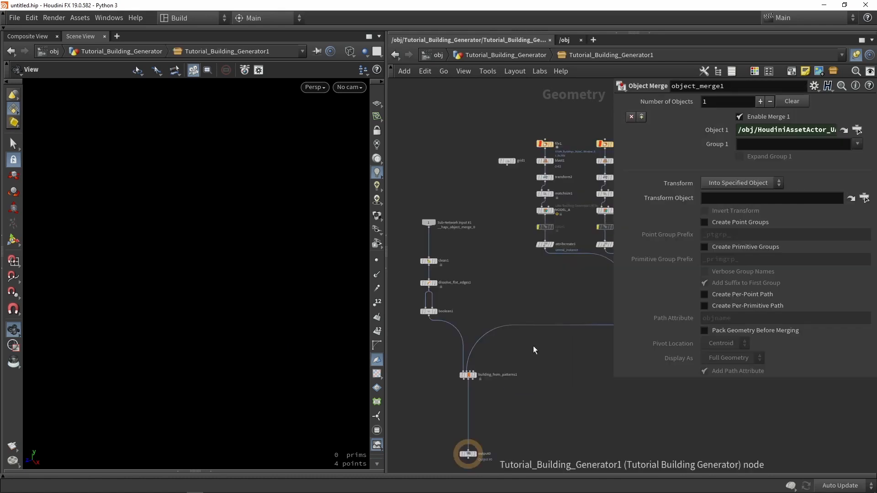
# Step: Locate the object_merge1 node in the network and frame its points in the scene view
pyautogui.scroll(5, 541, 320)
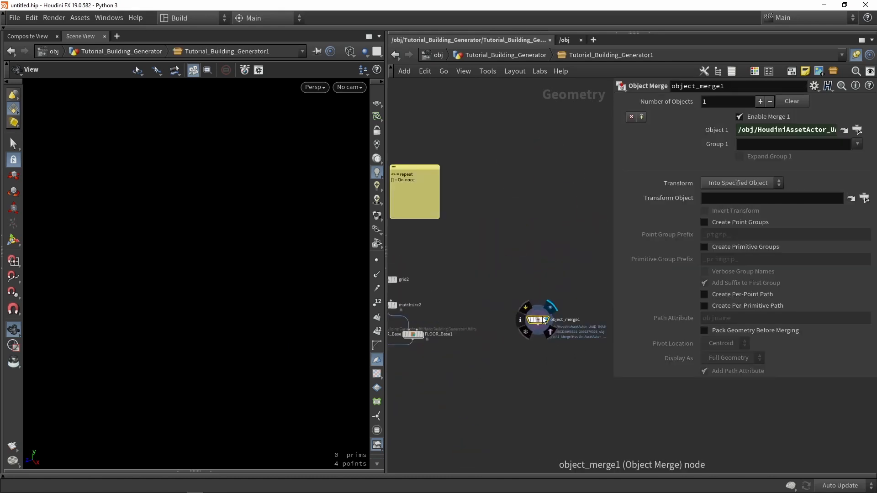
pyautogui.moveTo(530, 266); pyautogui.dragTo(445, 211, button='middle')
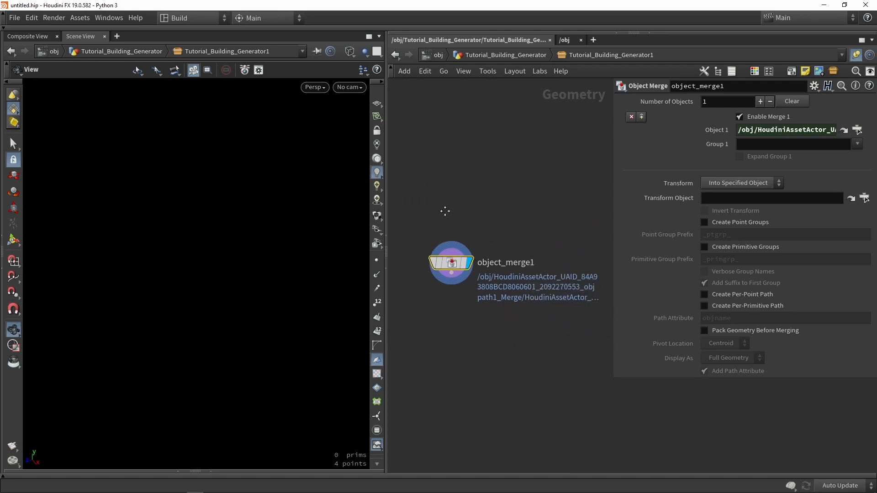
pyautogui.press('g')
pyautogui.scroll(-2, 251, 233)
pyautogui.moveTo(251, 233); pyautogui.dragTo(245, 250, button='middle')
# Step: Widen the object_merge1 parameter area and jump to the node referenced by its Object 1 path
pyautogui.moveTo(612, 148); pyautogui.dragTo(494, 170)
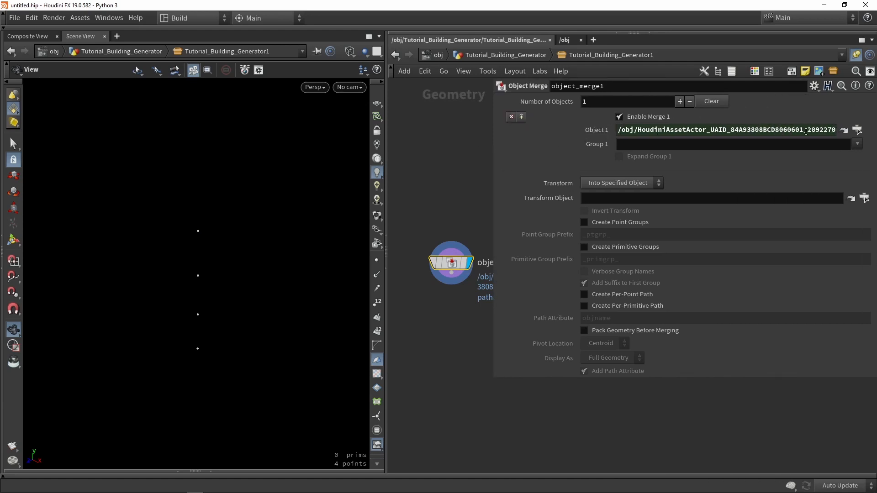
pyautogui.click(858, 130)
pyautogui.click(852, 222)
pyautogui.click(844, 129)
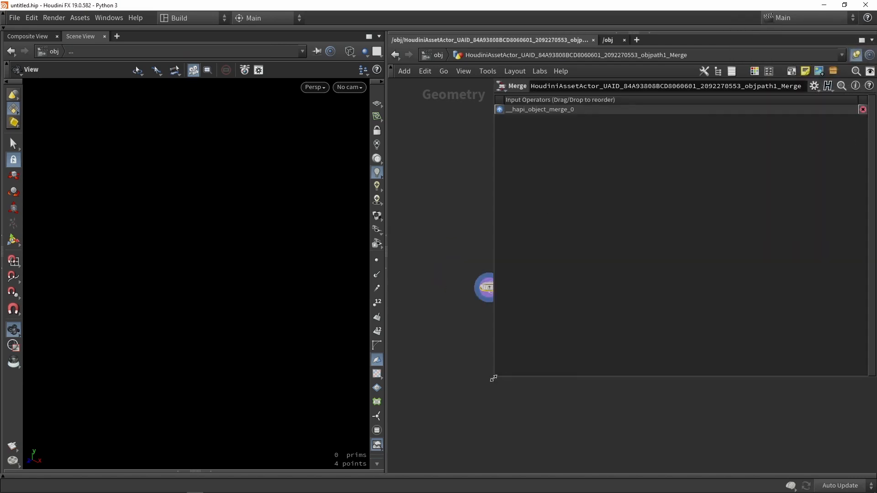
# Step: Shrink the parameter area, frame the merge node and its points, and reveal the Geometry Spreadsheet to examine the data table attributes
pyautogui.moveTo(494, 379); pyautogui.dragTo(578, 263)
pyautogui.press('l')
pyautogui.scroll(3, 473, 291)
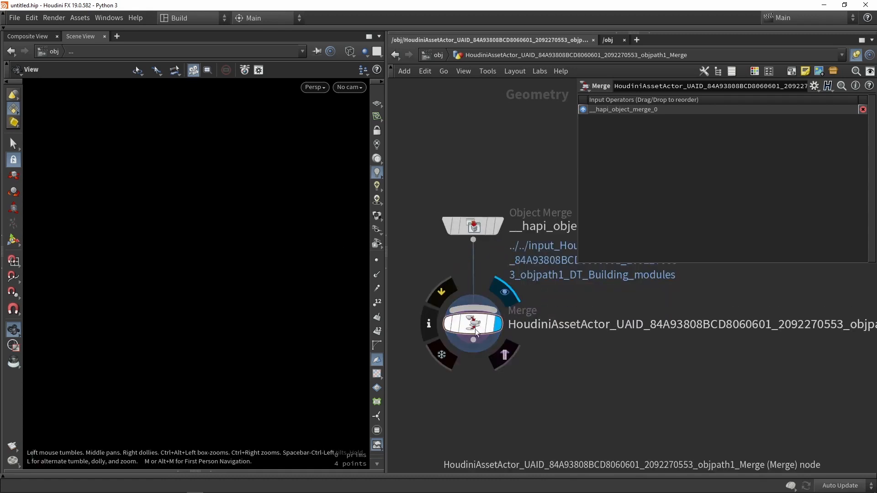
pyautogui.press('g')
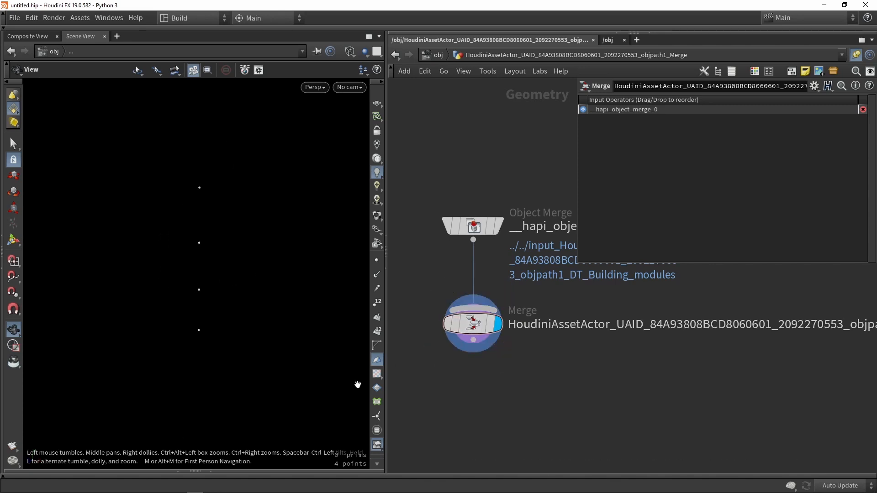
pyautogui.click(208, 471)
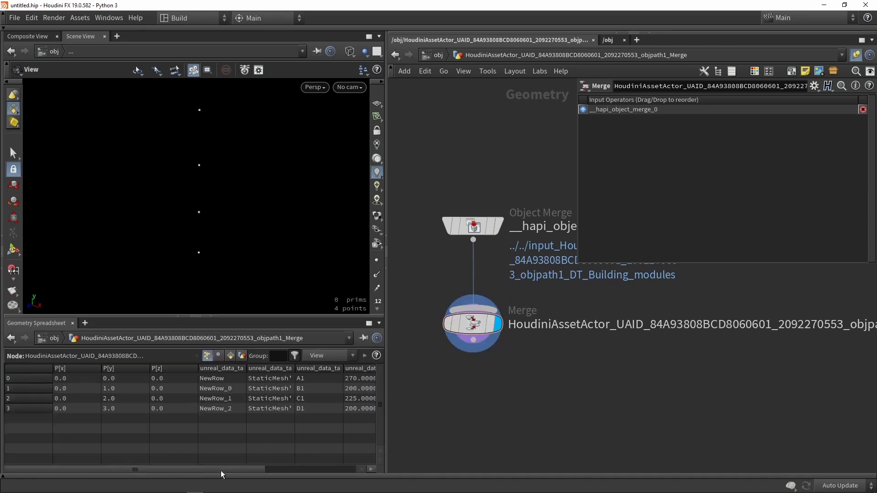
# Step: Examine the model, name and size columns of the data table points in the Geometry Spreadsheet
pyautogui.moveTo(222, 470); pyautogui.dragTo(329, 468)
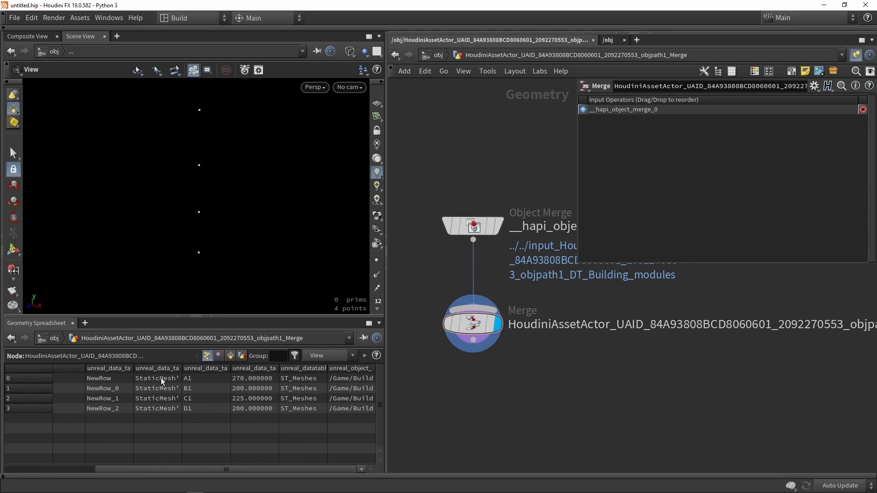
pyautogui.moveTo(162, 381); pyautogui.dragTo(291, 426)
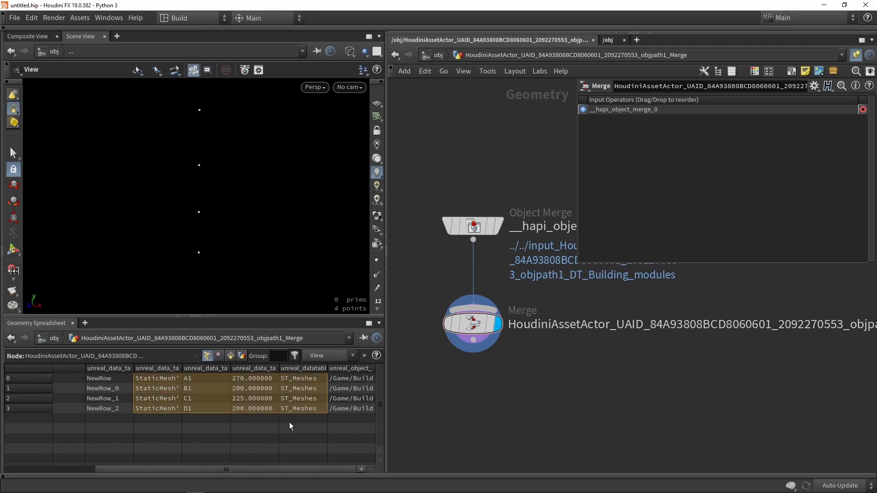
pyautogui.click(154, 381)
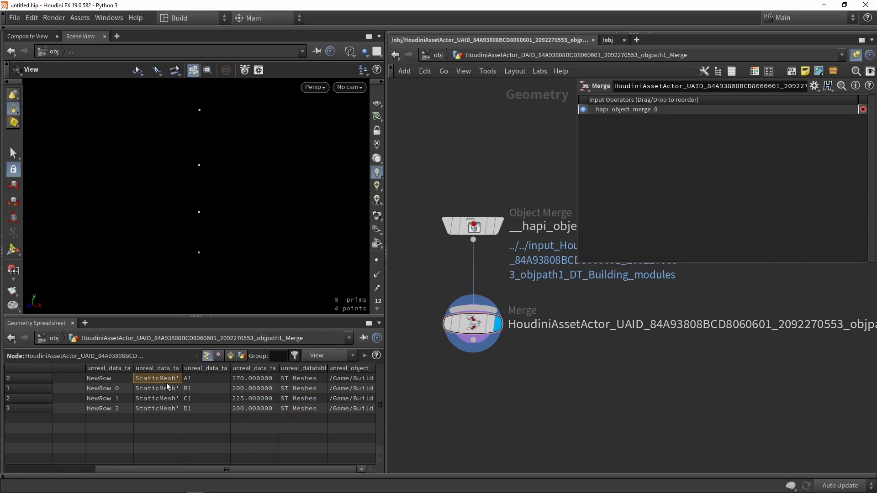
pyautogui.moveTo(170, 384); pyautogui.dragTo(172, 411)
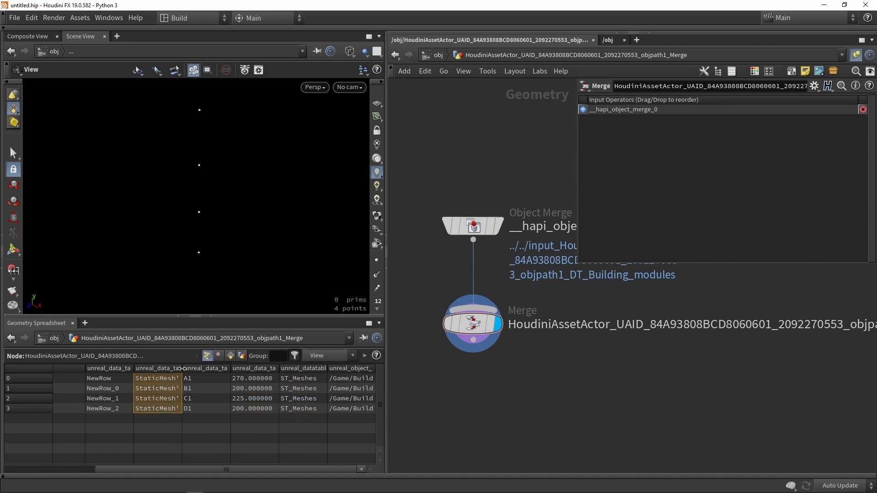
pyautogui.moveTo(182, 369); pyautogui.dragTo(212, 411)
pyautogui.click(215, 390)
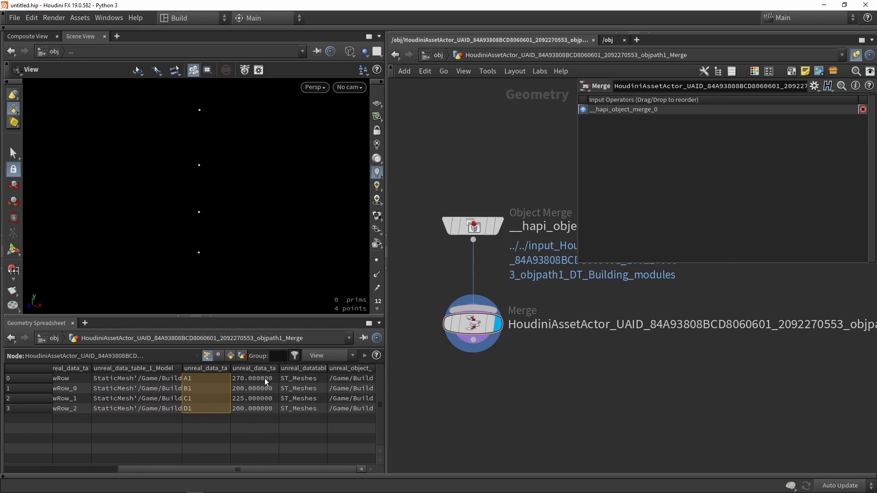
pyautogui.moveTo(264, 380); pyautogui.dragTo(269, 410)
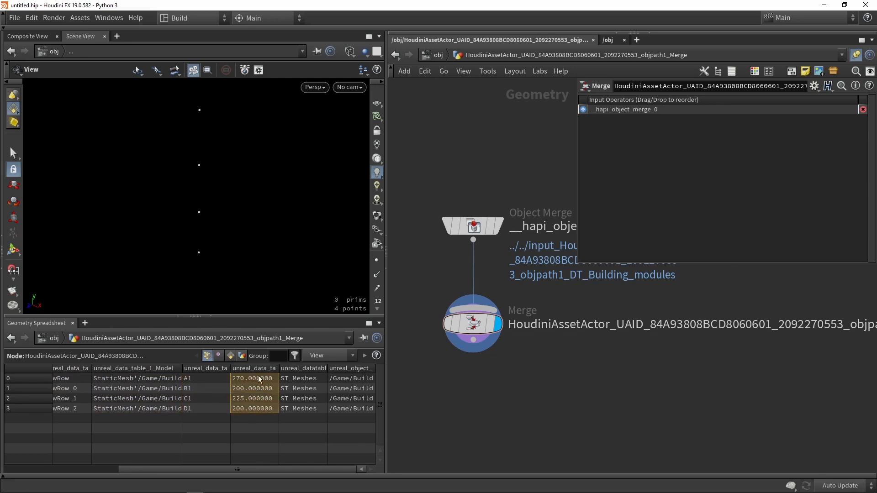
pyautogui.moveTo(139, 380); pyautogui.dragTo(248, 421)
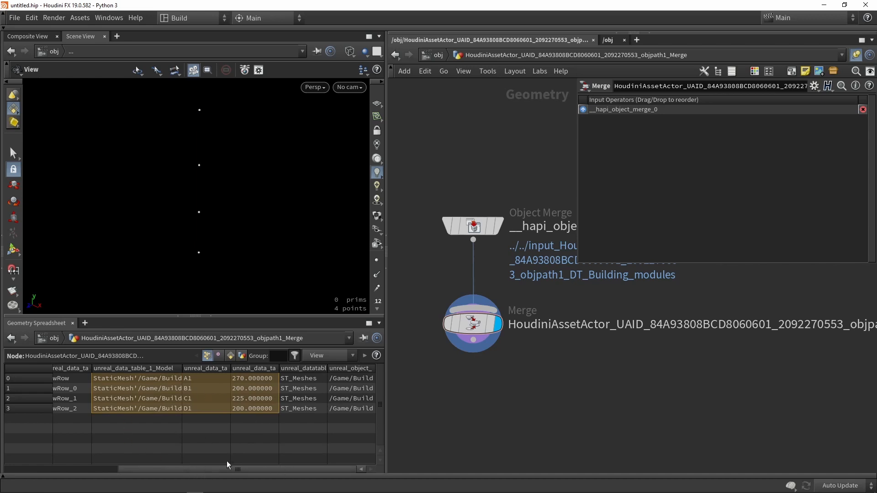
pyautogui.moveTo(199, 468)
pyautogui.mouseDown()
pyautogui.moveTo(53, 462)
pyautogui.moveTo(200, 463)
pyautogui.mouseUp()
pyautogui.moveTo(288, 457); pyautogui.dragTo(225, 393)
# Step: Return to the network inside Tutorial_Building_Generator, shrink the parameter area and make room below object_merge1
pyautogui.click(439, 55)
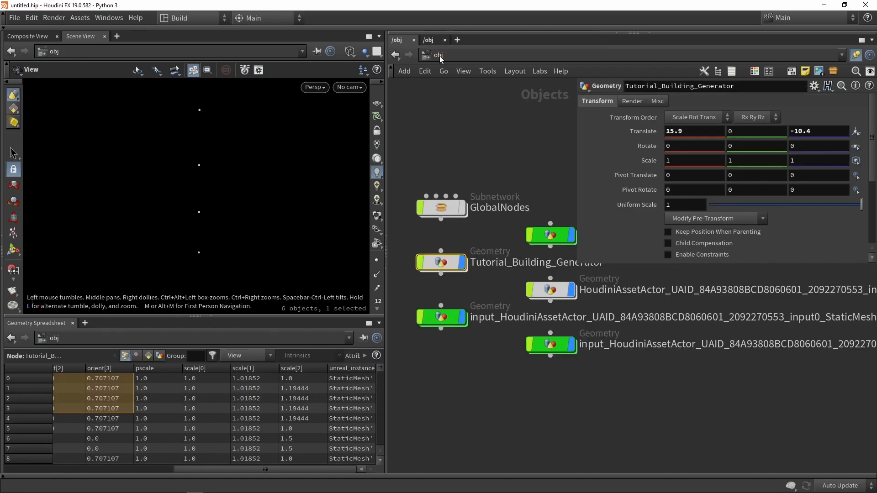
pyautogui.doubleClick(445, 267)
pyautogui.scroll(-6, 523, 356)
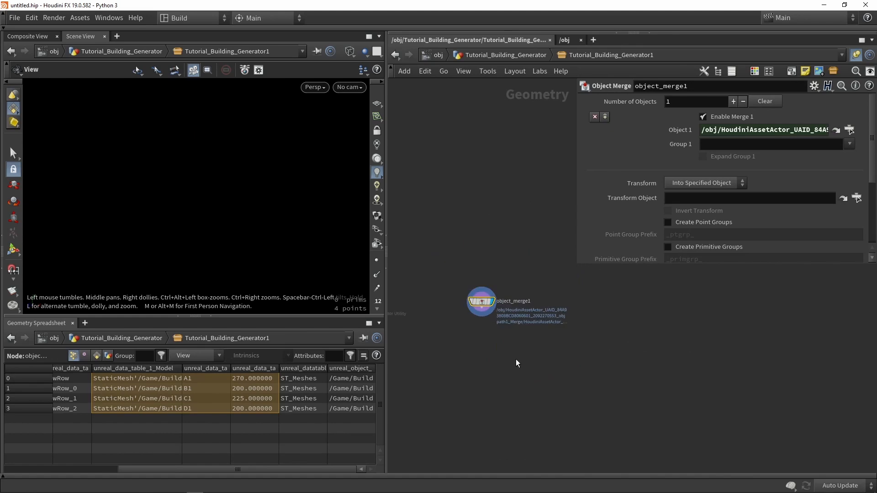
pyautogui.moveTo(577, 264); pyautogui.dragTo(566, 155)
pyautogui.scroll(8, 515, 293)
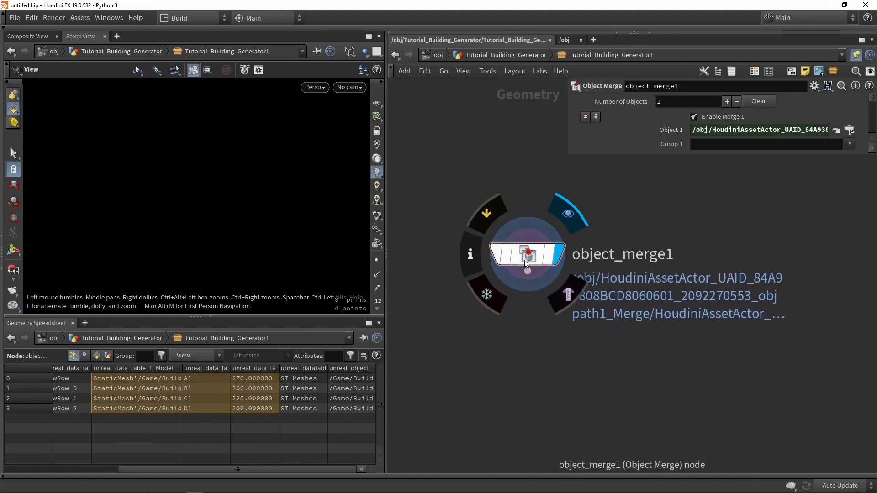
pyautogui.moveTo(515, 293); pyautogui.dragTo(498, 198)
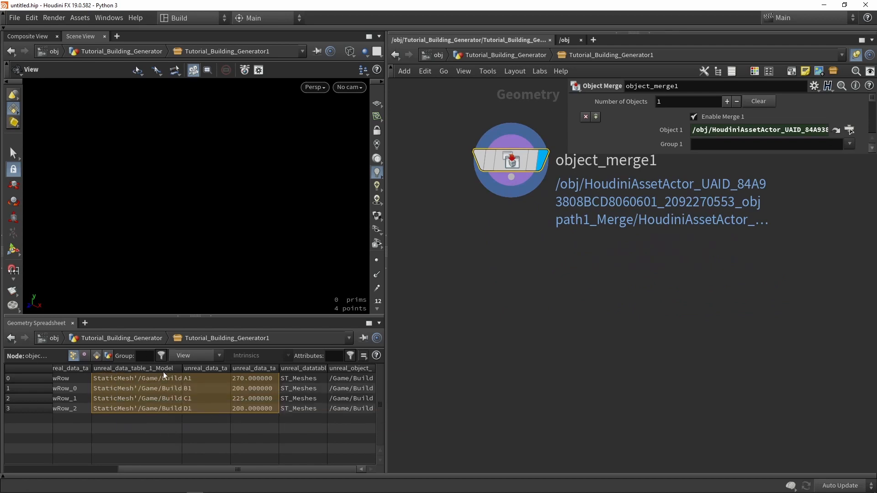
# Step: Add an Attribute Rename node below object_merge1, wire it to that node's output and display it
pyautogui.moveTo(229, 369); pyautogui.dragTo(266, 369)
pyautogui.click(518, 314)
pyautogui.press('Tab')
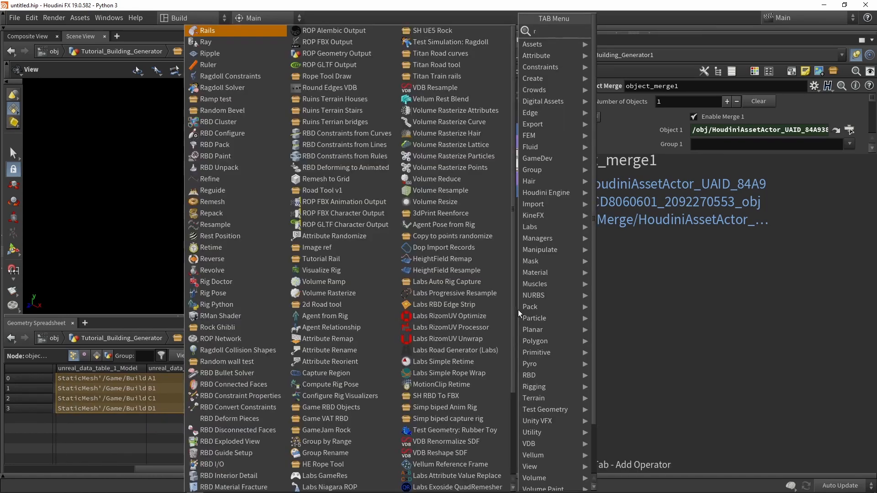
pyautogui.write('ren')
pyautogui.press('Return')
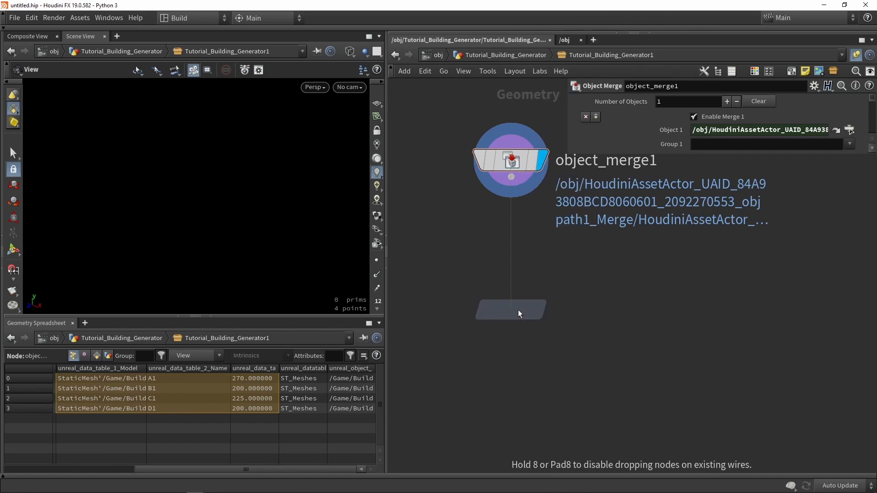
pyautogui.click(519, 314)
pyautogui.moveTo(512, 178); pyautogui.dragTo(511, 295)
pyautogui.click(543, 310)
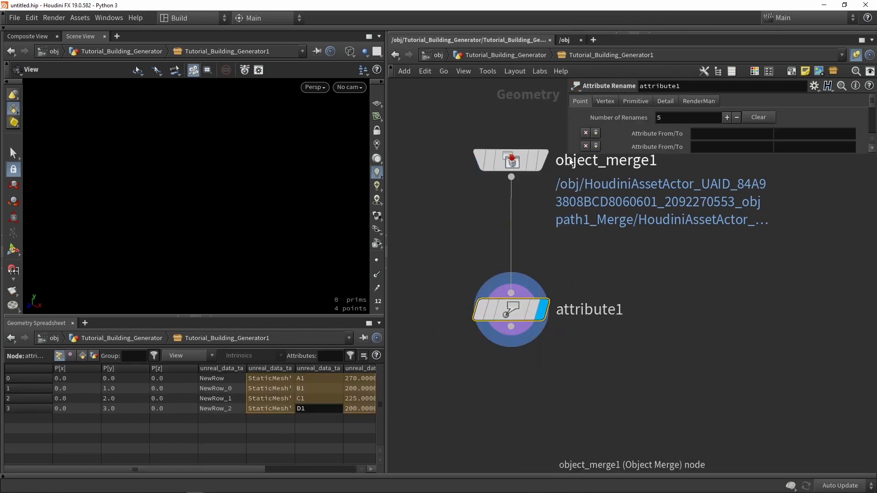
# Step: Rename the point attribute unreal_data_table_1_Model to unreal_instance and check its column in the spreadsheet
pyautogui.click(709, 134)
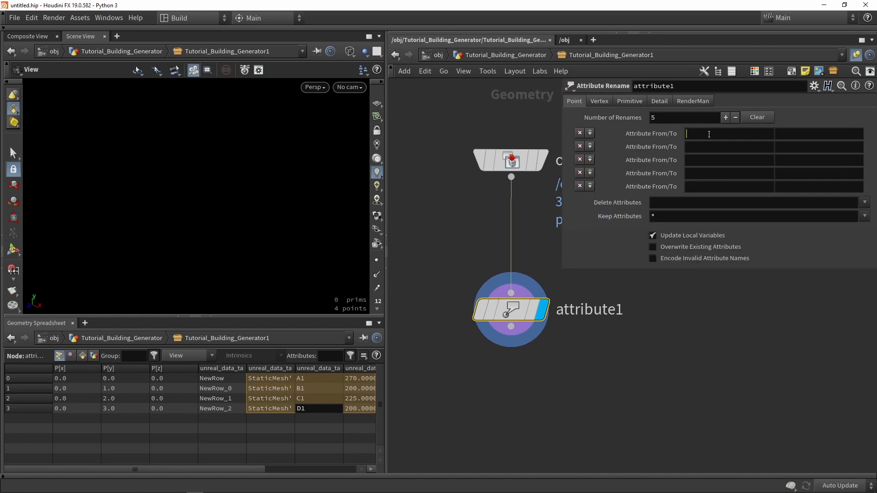
pyautogui.write('unreal_data_table_1')
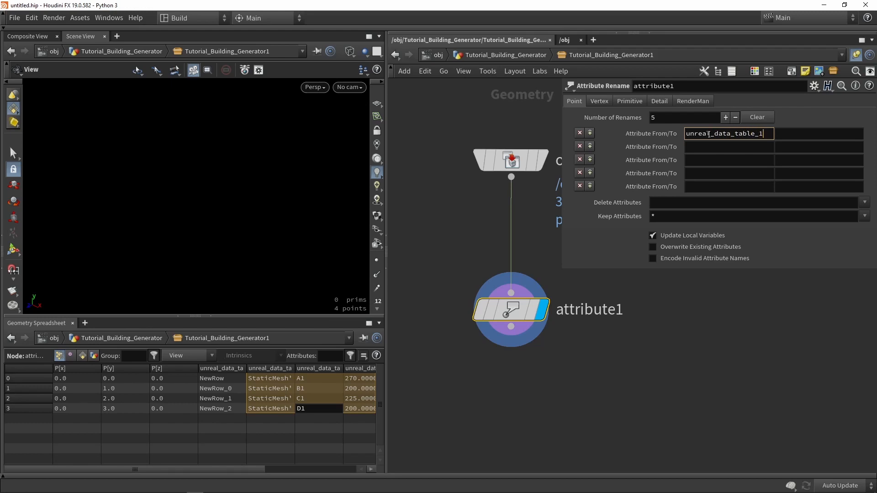
pyautogui.write('_Model')
pyautogui.click(832, 133)
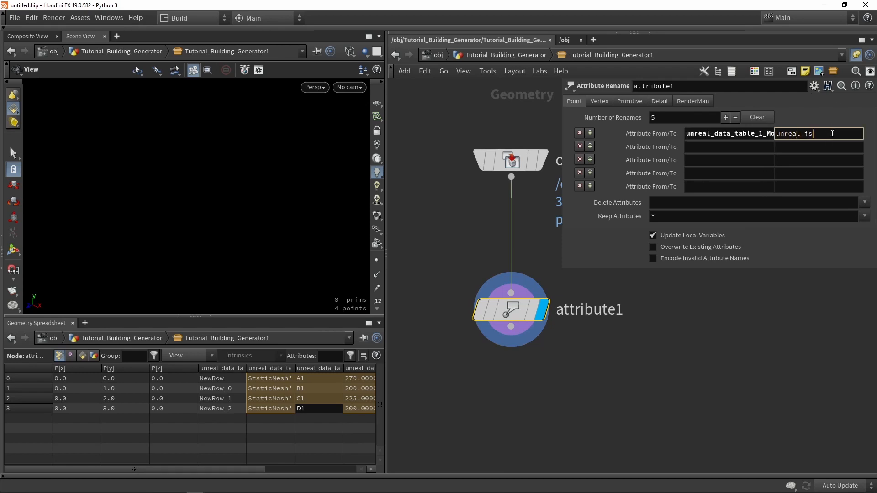
pyautogui.write('unreal_insa')
pyautogui.press('BackSpace')
pyautogui.write('tance')
pyautogui.press('Return')
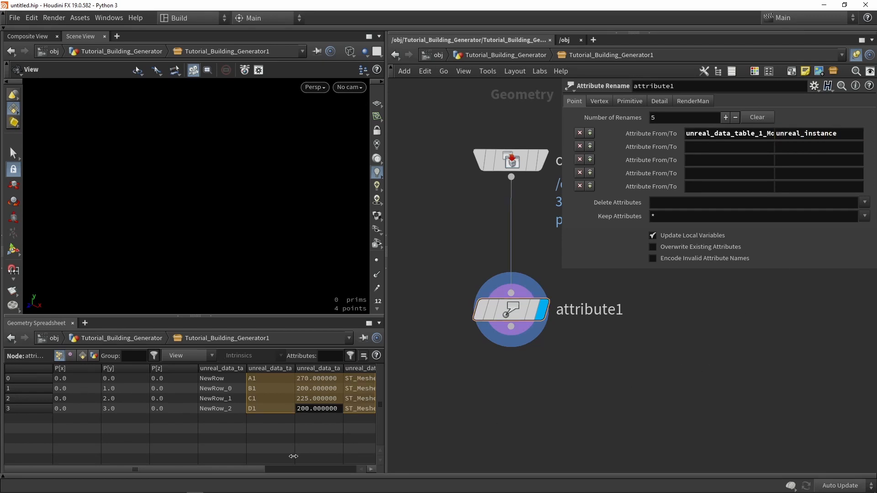
pyautogui.moveTo(258, 473); pyautogui.dragTo(350, 473)
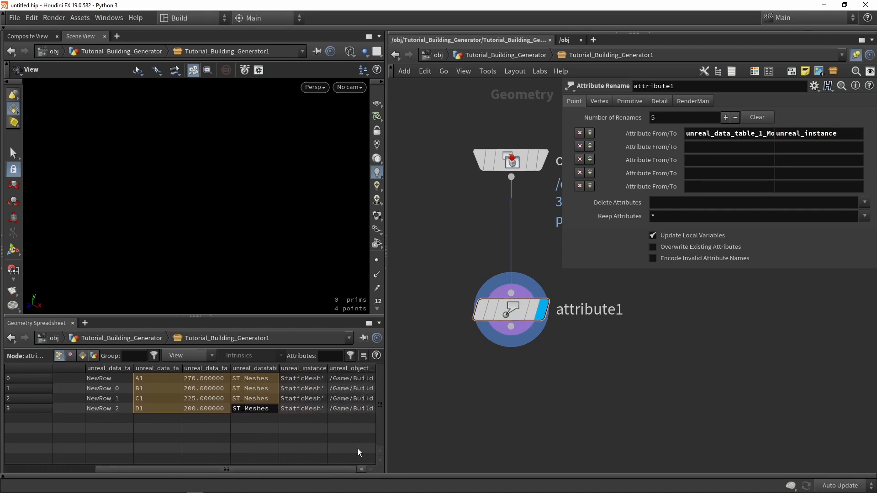
pyautogui.doubleClick(327, 367)
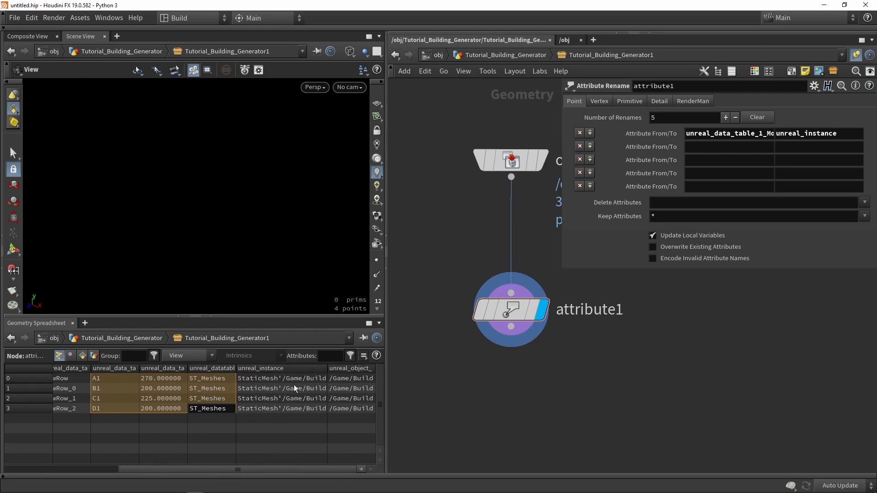
# Step: Add a second point attribute rename from unreal_data_table_1_name to name, reusing the first source name
pyautogui.doubleClick(756, 135)
pyautogui.hotkey('ctrl', 'c')
pyautogui.click(752, 148)
pyautogui.hotkey('ctrl', 'v')
pyautogui.press('BackSpace')
pyautogui.press('BackSpace')
pyautogui.press('BackSpace')
pyautogui.press('BackSpace')
pyautogui.press('BackSpace')
pyautogui.write('na,')
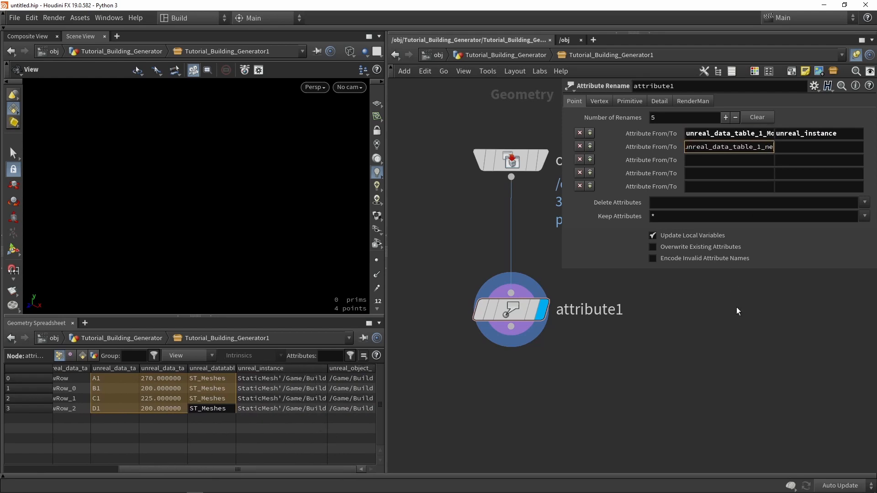
pyautogui.press('BackSpace')
pyautogui.write('me')
pyautogui.click(786, 146)
pyautogui.write('name')
pyautogui.press('Return')
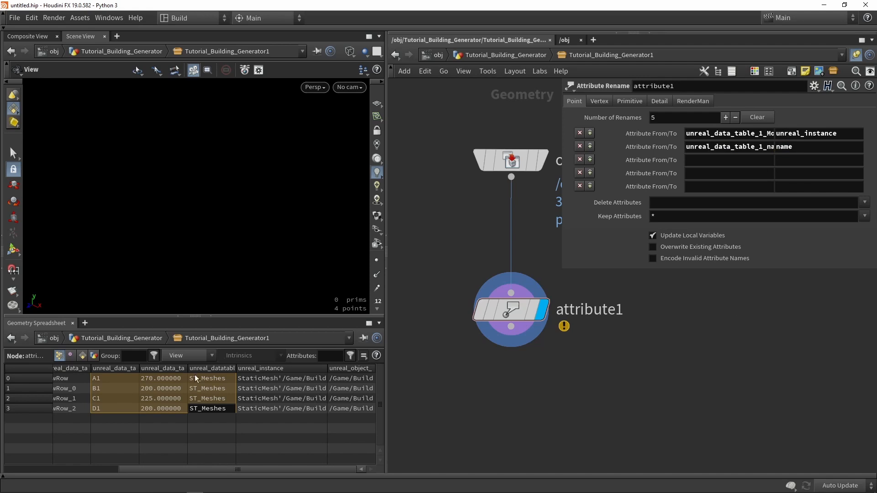
# Step: Compare the spreadsheet column names and correct the second rename's source attribute to unreal_data_table_2_Name
pyautogui.moveTo(186, 368); pyautogui.dragTo(191, 376)
pyautogui.moveTo(133, 368); pyautogui.dragTo(219, 374)
pyautogui.click(770, 147)
pyautogui.press('BackSpace')
pyautogui.write('N')
pyautogui.press('Return')
pyautogui.doubleClick(736, 148)
pyautogui.hotkey('ctrl', 'c')
pyautogui.click(763, 148)
pyautogui.press('BackSpace')
pyautogui.write('2')
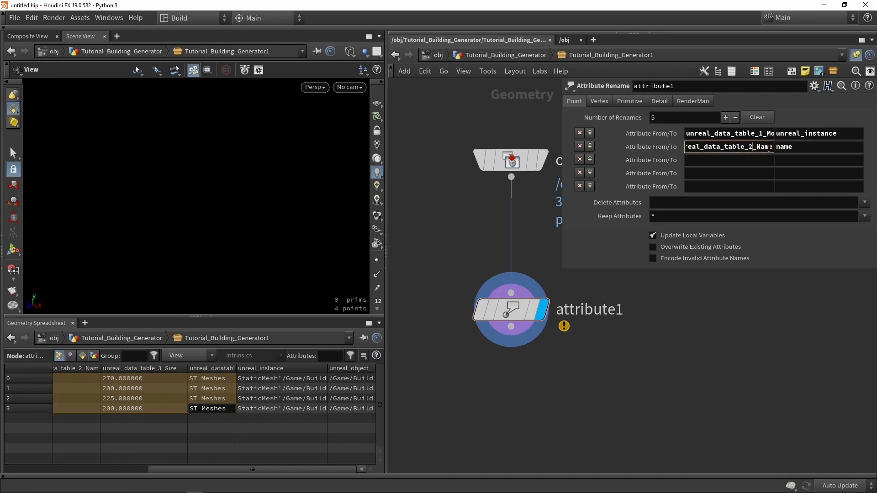
# Step: Add a third point attribute rename from unreal_data_table_3_Size to Size and check the renamed columns in the spreadsheet
pyautogui.click(753, 162)
pyautogui.hotkey('ctrl', 'v')
pyautogui.press('BackSpace')
pyautogui.press('BackSpace')
pyautogui.press('BackSpace')
pyautogui.press('BackSpace')
pyautogui.press('BackSpace')
pyautogui.press('BackSpace')
pyautogui.write('3_Size')
pyautogui.press('Return')
pyautogui.click(793, 161)
pyautogui.write('Size')
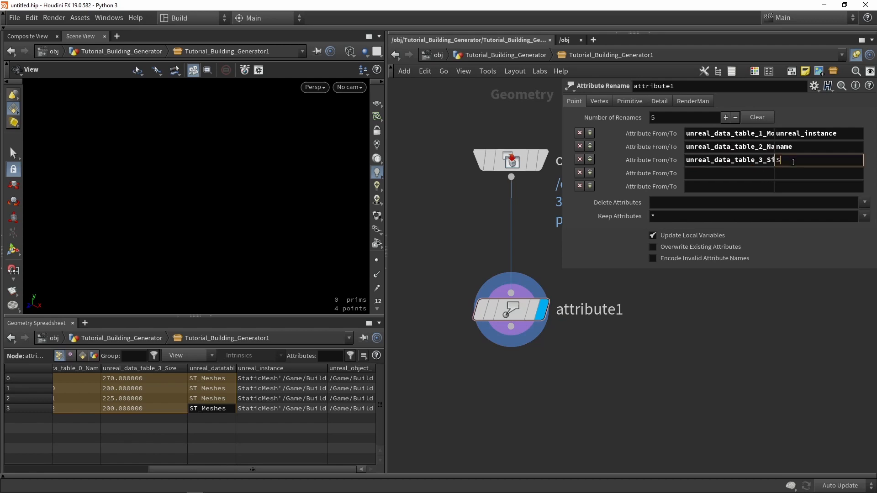
pyautogui.press('Return')
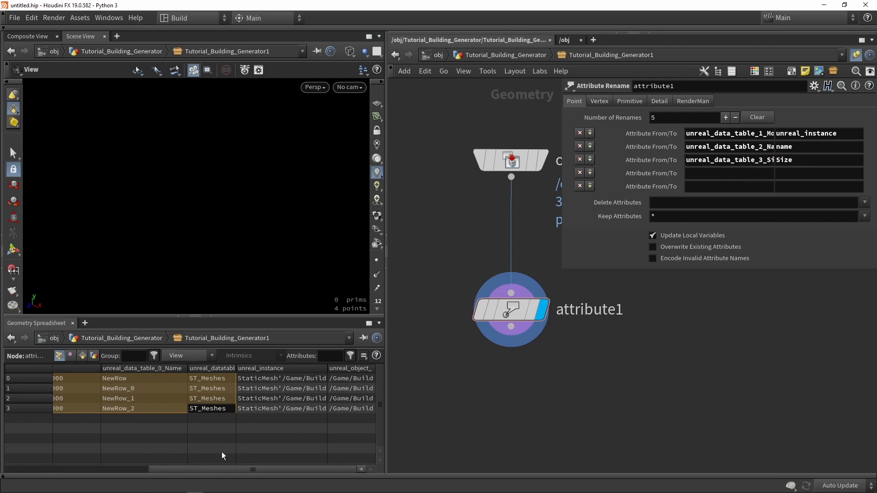
pyautogui.moveTo(335, 472); pyautogui.dragTo(212, 480)
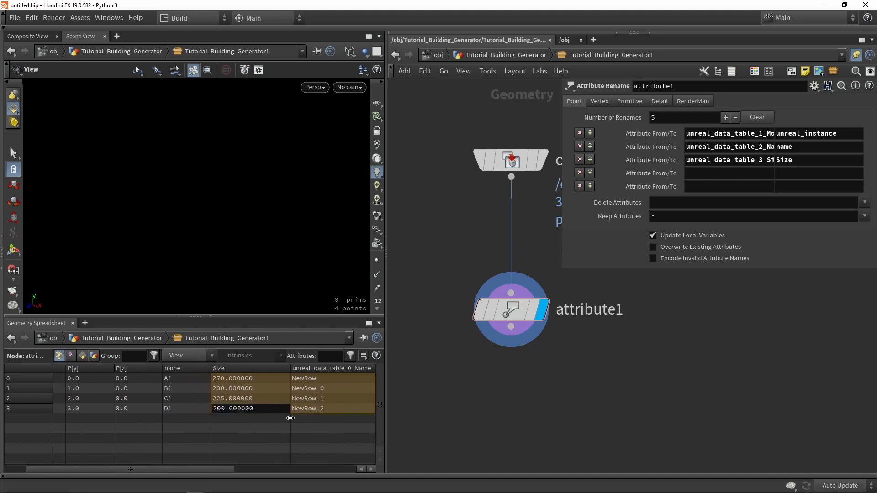
pyautogui.click(262, 428)
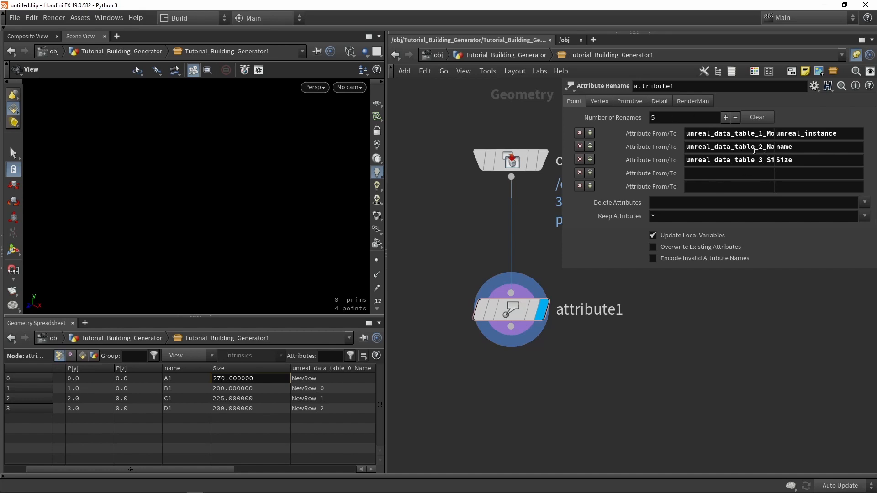
pyautogui.click(764, 134)
pyautogui.click(762, 147)
pyautogui.click(761, 160)
# Step: Move attribute1 closer to object_merge1, narrow the parameter area, hide the Geometry Spreadsheet and frame the points in the scene view
pyautogui.moveTo(508, 311); pyautogui.dragTo(507, 289)
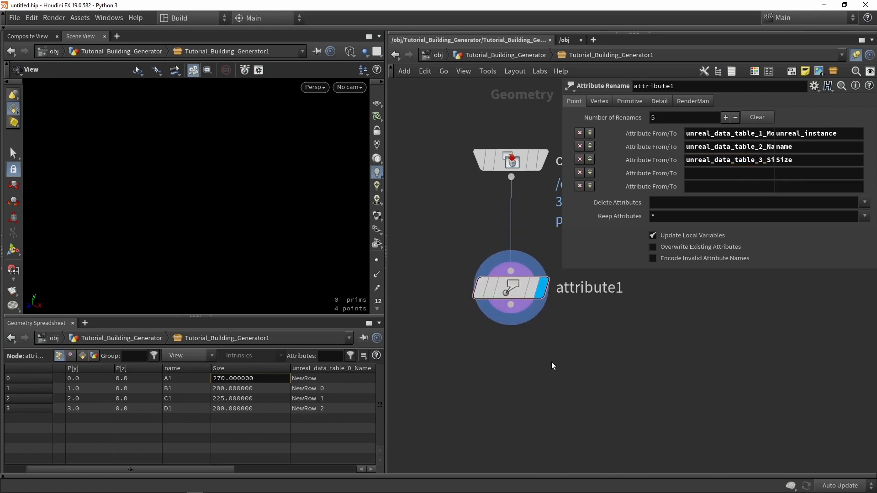
pyautogui.scroll(-3, 553, 365)
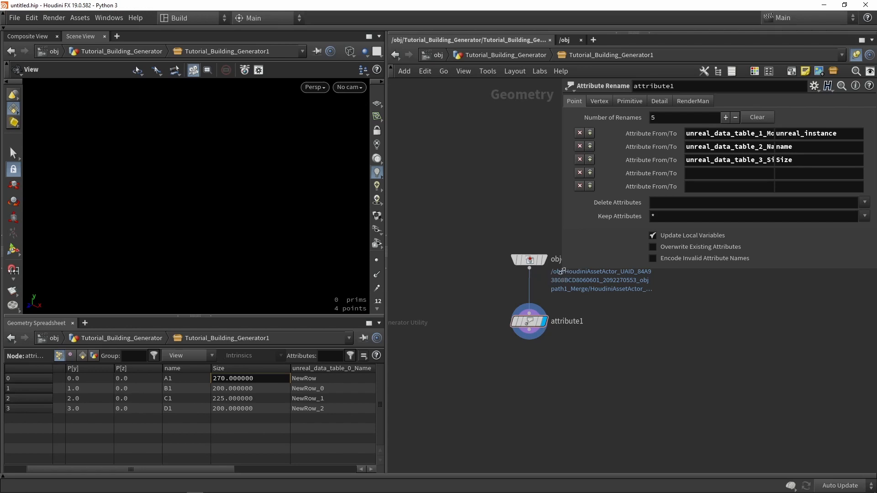
pyautogui.moveTo(562, 269); pyautogui.dragTo(637, 279)
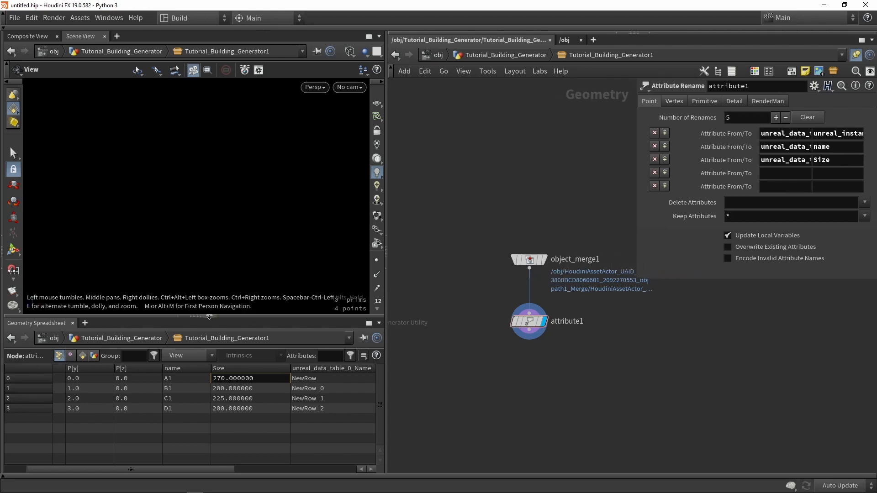
pyautogui.hotkey('ctrl', 'b')
pyautogui.press('g')
pyautogui.moveTo(254, 298); pyautogui.dragTo(220, 317)
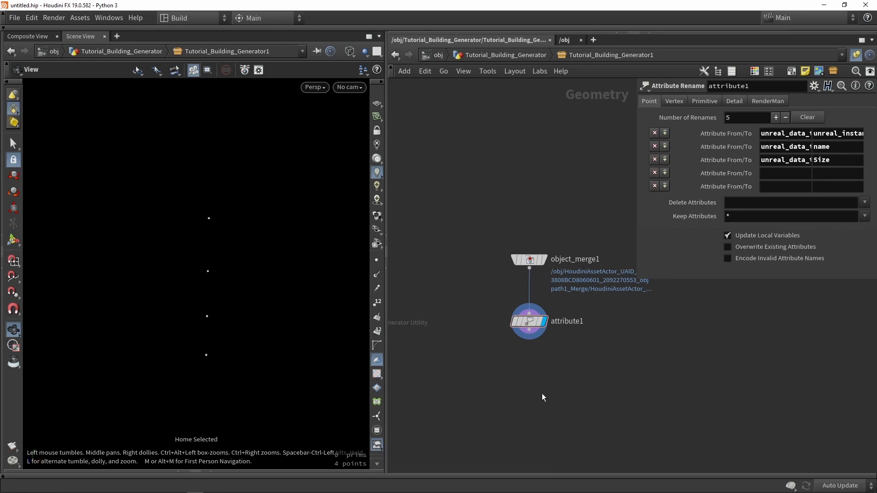
# Step: Add an Attribute Wrangle node directly below attribute1 and wire attribute1 into its first input
pyautogui.press('Tab')
pyautogui.write('wr')
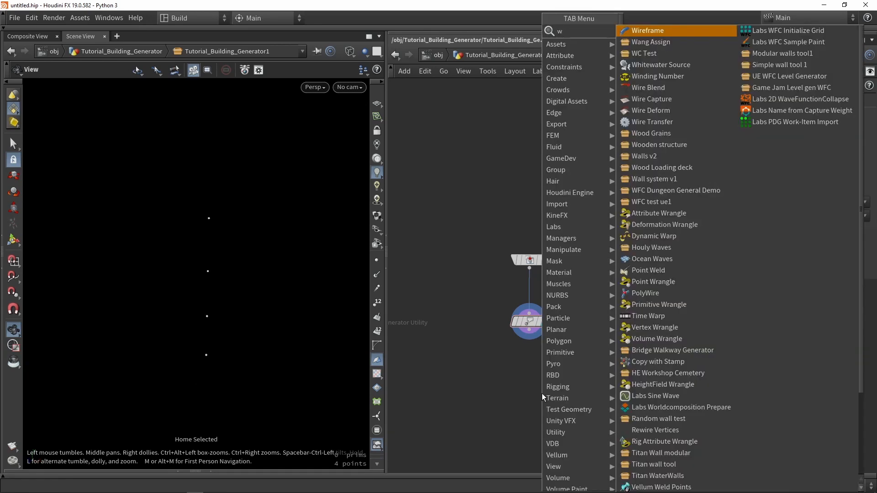
pyautogui.press('Return')
pyautogui.click(542, 394)
pyautogui.scroll(4, 559, 364)
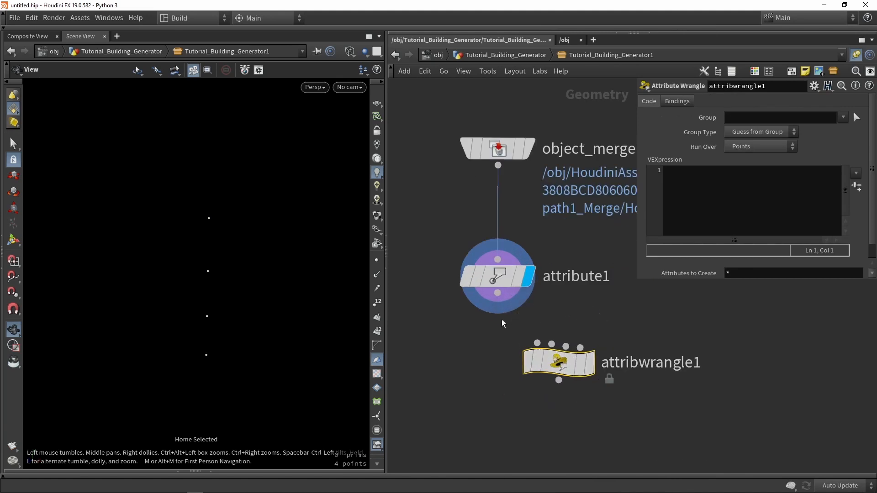
pyautogui.moveTo(505, 361); pyautogui.dragTo(505, 370)
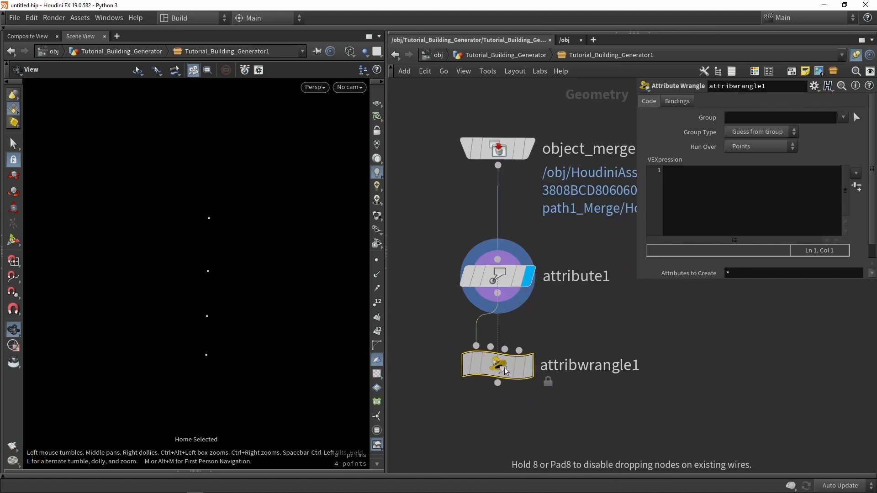
# Step: Write the expression @P = {0,0,0}; in attribwrangle1 and display its result in the scene view
pyautogui.click(730, 213)
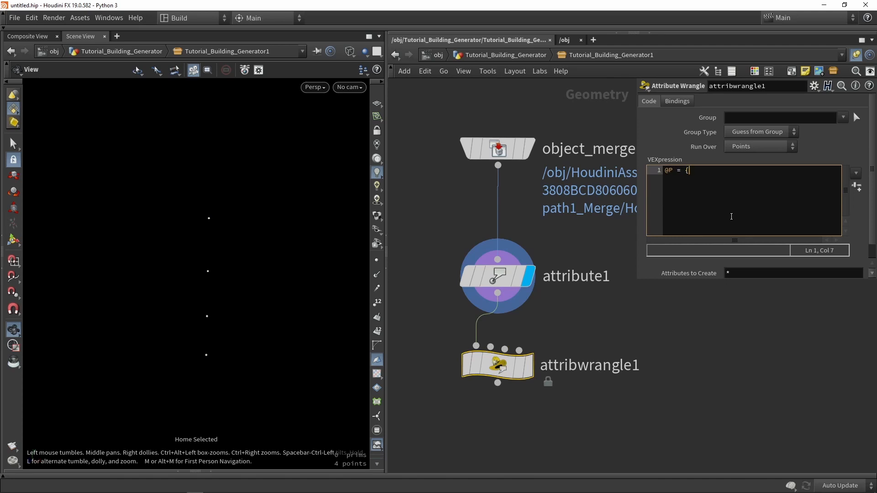
pyautogui.write('@P = {0,0,0};')
pyautogui.click(748, 371)
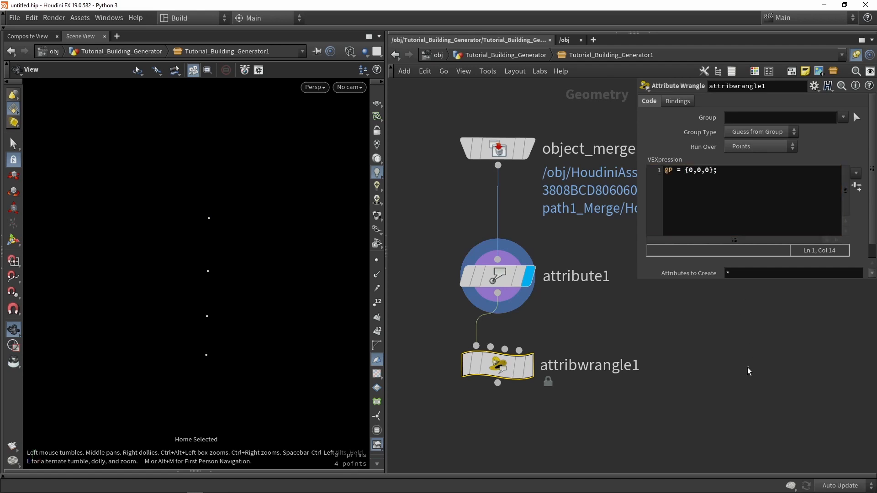
pyautogui.click(527, 366)
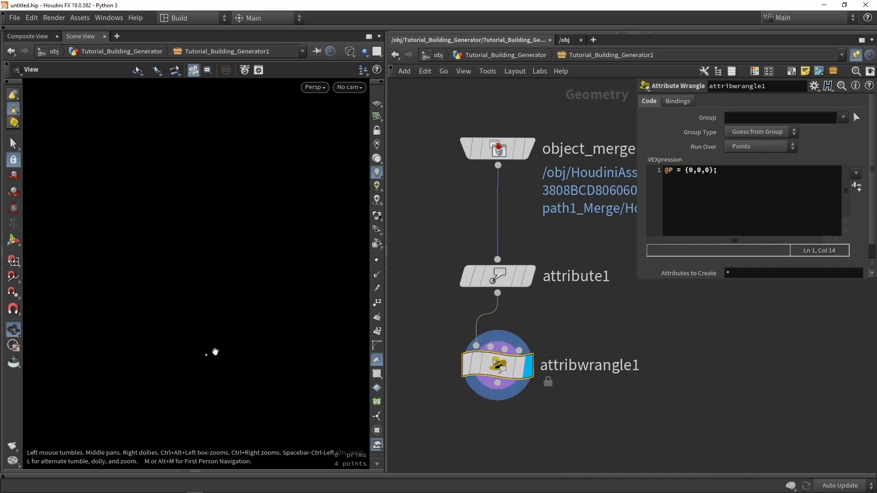
pyautogui.scroll(-3, 559, 368)
pyautogui.moveTo(581, 367); pyautogui.dragTo(596, 312, button='middle')
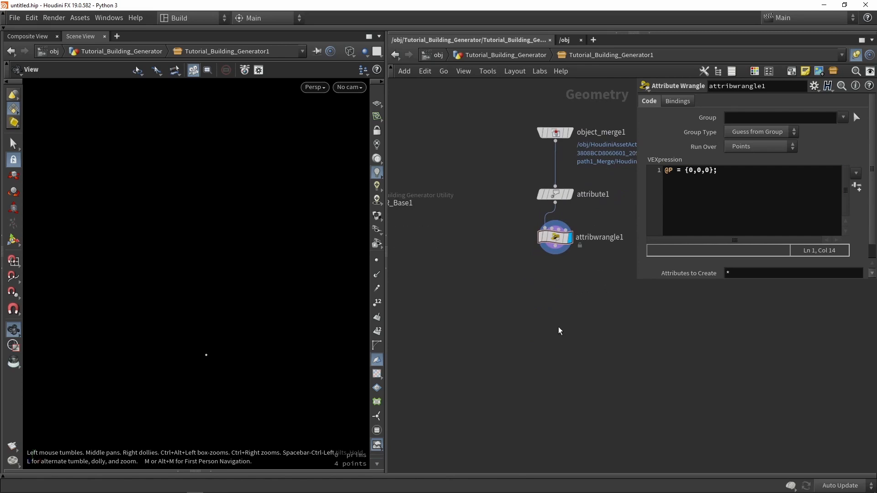
# Step: Add a For-Each Point block fed by attribwrangle1, display its end node, and lengthen the block to make room for nodes
pyautogui.press('Tab')
pyautogui.write('for')
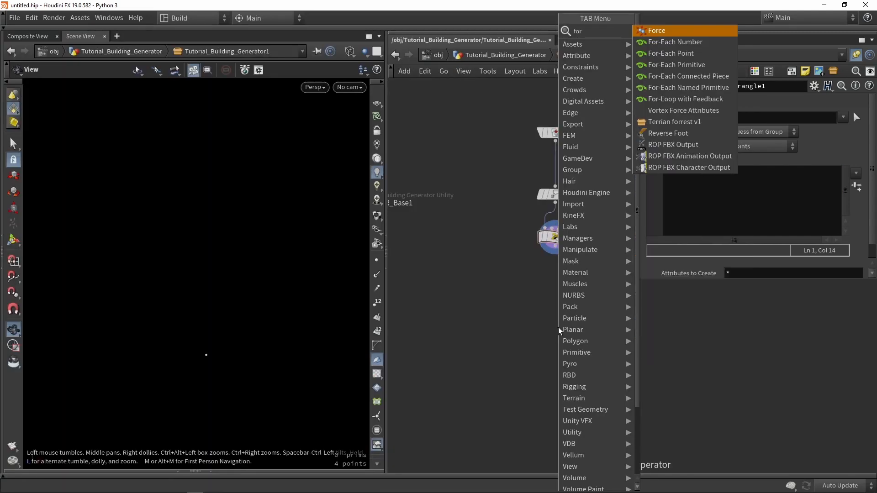
pyautogui.click(672, 53)
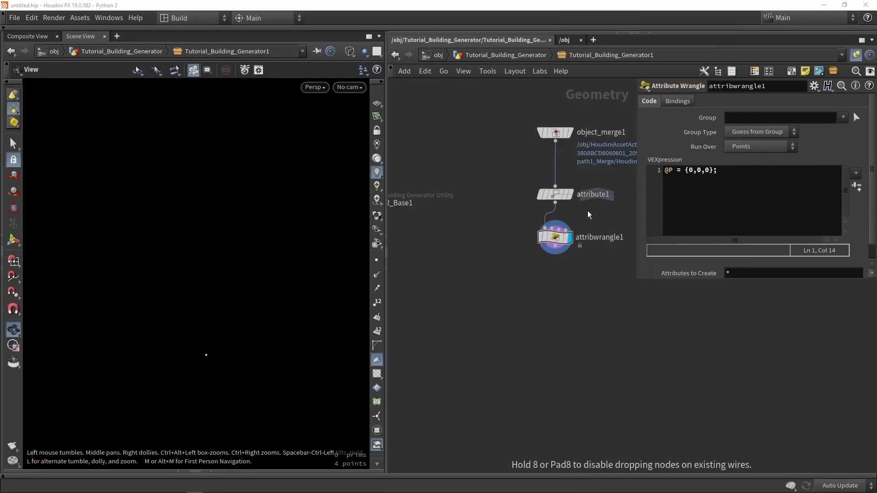
pyautogui.click(550, 313)
pyautogui.moveTo(556, 246); pyautogui.dragTo(557, 293)
pyautogui.click(555, 359)
pyautogui.scroll(-3, 557, 359)
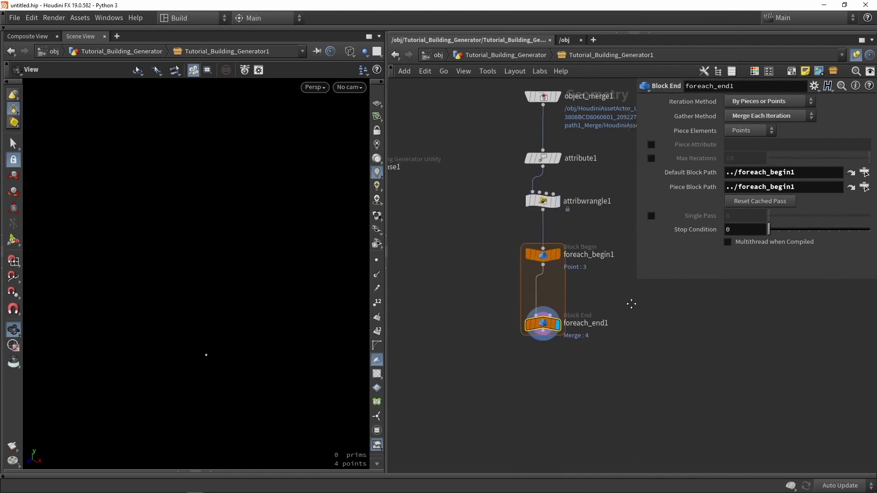
pyautogui.moveTo(574, 276); pyautogui.dragTo(575, 340)
pyautogui.scroll(3, 580, 294)
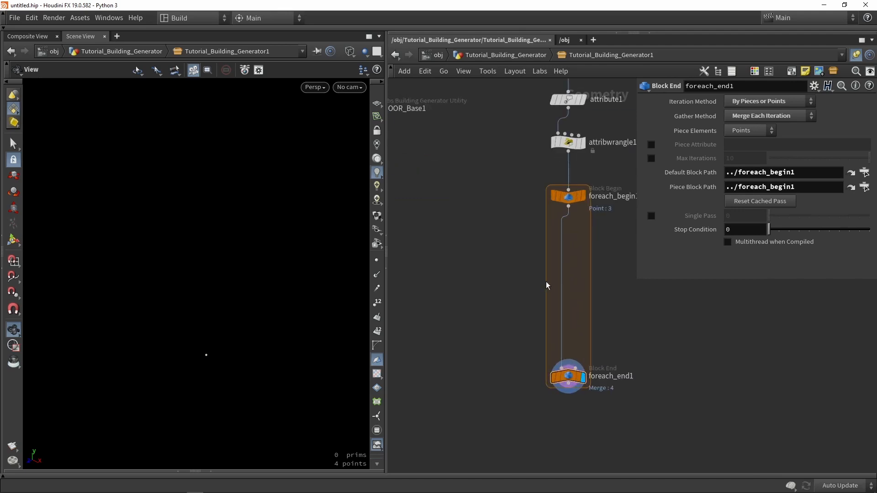
# Step: Display grid1 beside the file1 chain and examine its size and orientation parameters
pyautogui.scroll(-5, 547, 286)
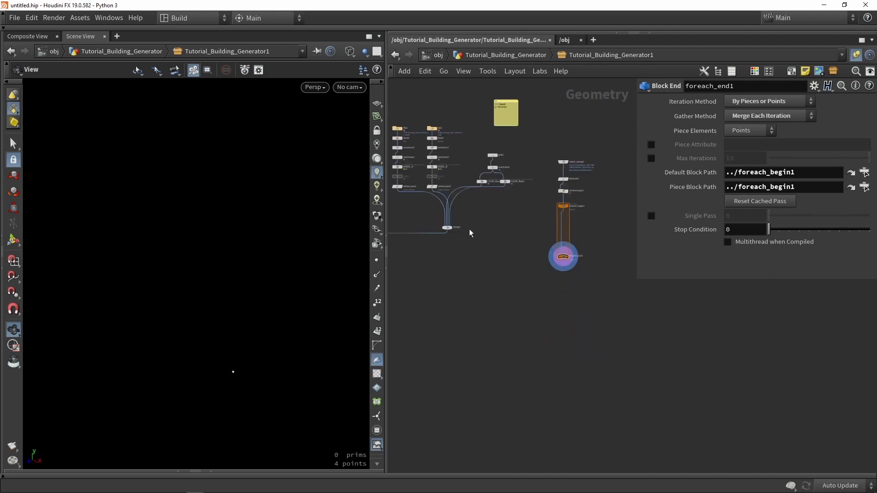
pyautogui.moveTo(400, 184); pyautogui.dragTo(483, 262, button='middle')
pyautogui.scroll(5, 483, 261)
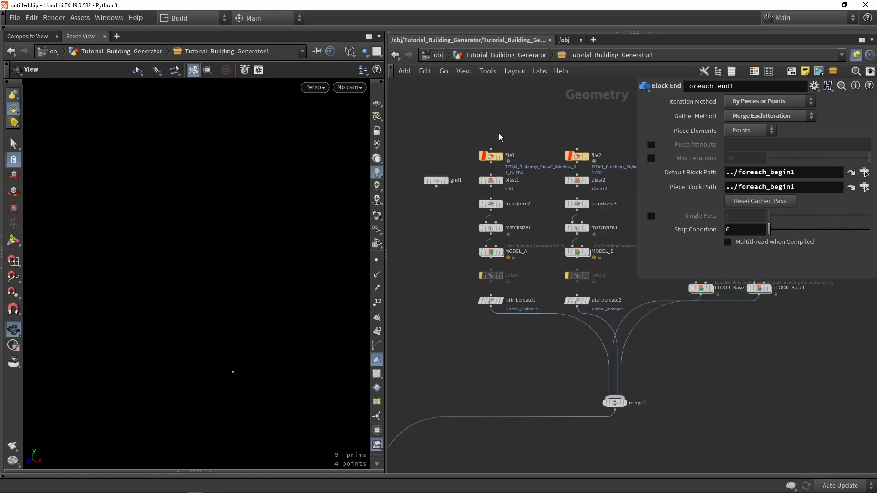
pyautogui.click(444, 182)
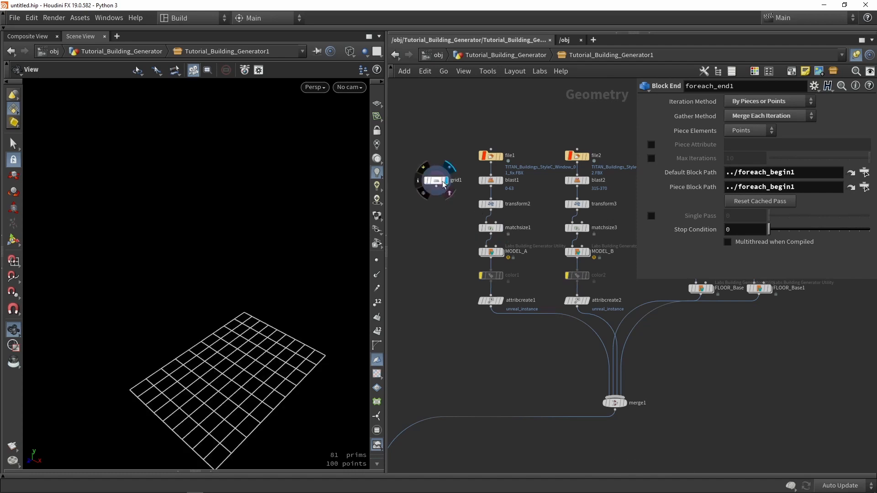
pyautogui.click(439, 182)
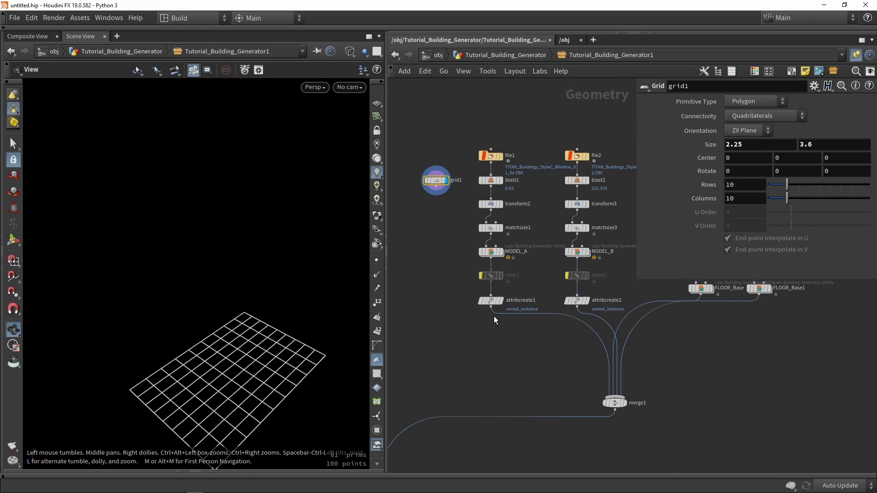
# Step: Add a Copy to Points node beside the For-Each Point block, between foreach_begin1 and foreach_end1
pyautogui.scroll(-5, 500, 303)
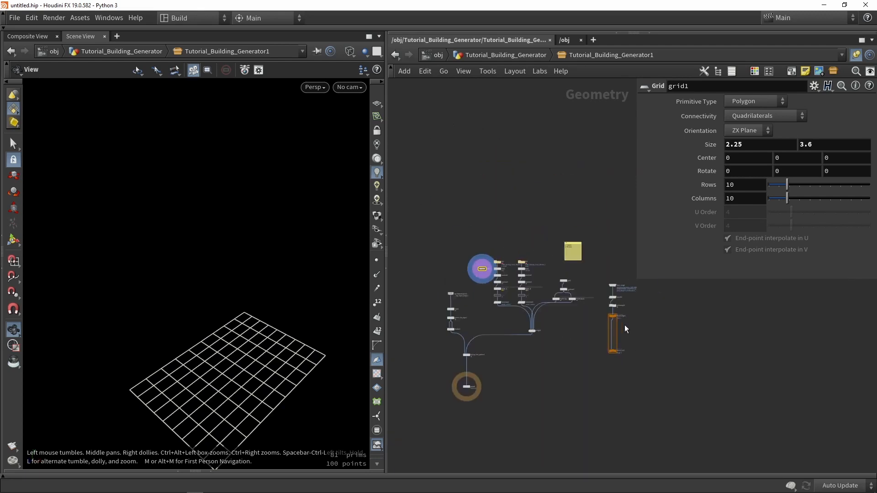
pyautogui.scroll(8, 612, 336)
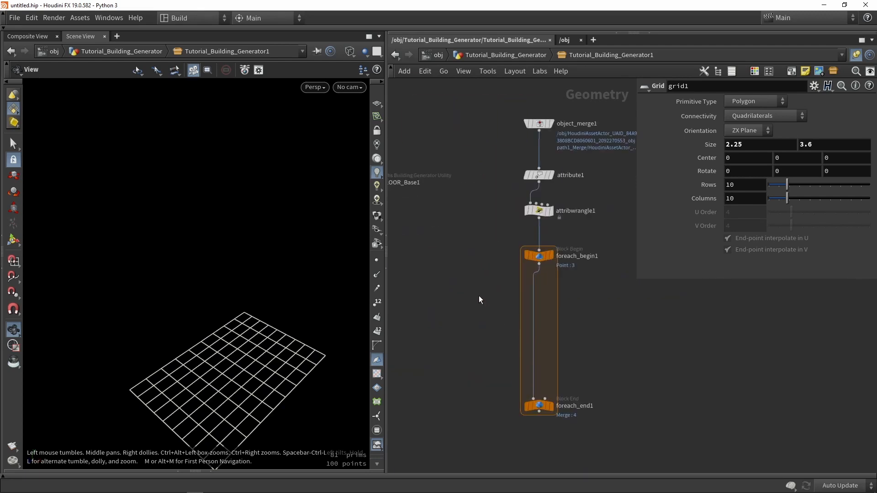
pyautogui.press('Tab')
pyautogui.write('copy')
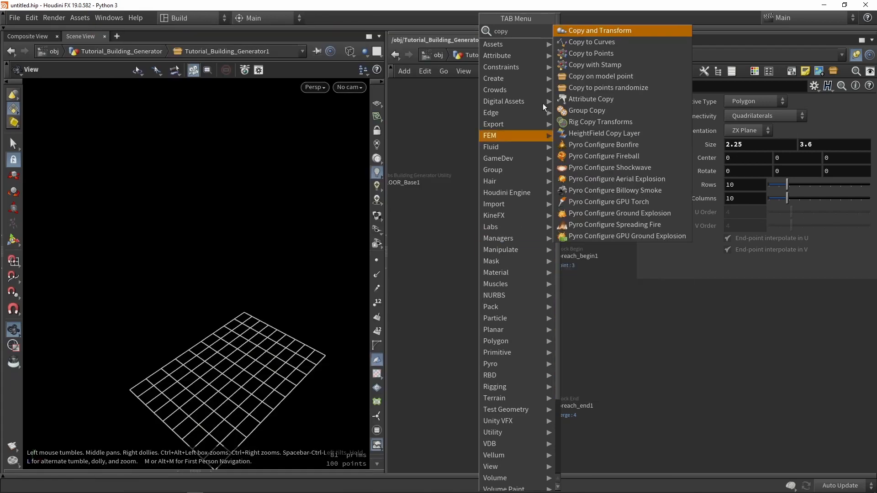
pyautogui.click(585, 54)
pyautogui.click(488, 316)
pyautogui.scroll(3, 484, 281)
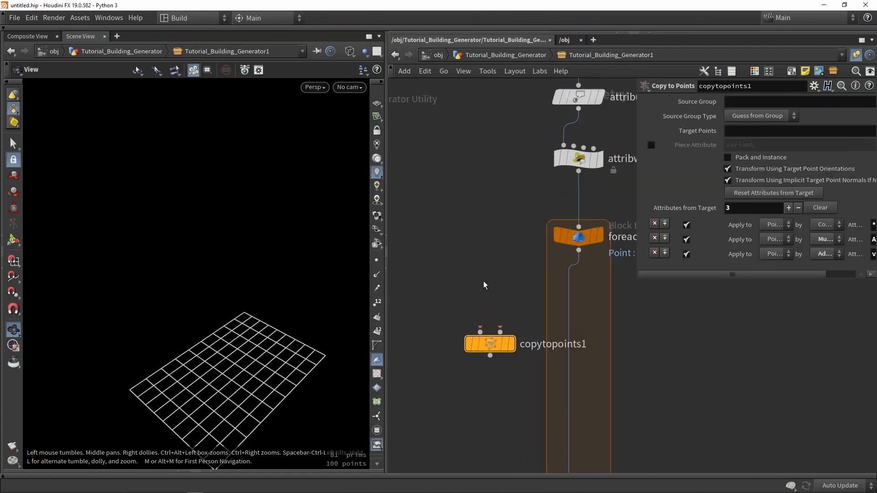
# Step: Add a Grid node above copytopoints1
pyautogui.press('Tab')
pyautogui.write('g')
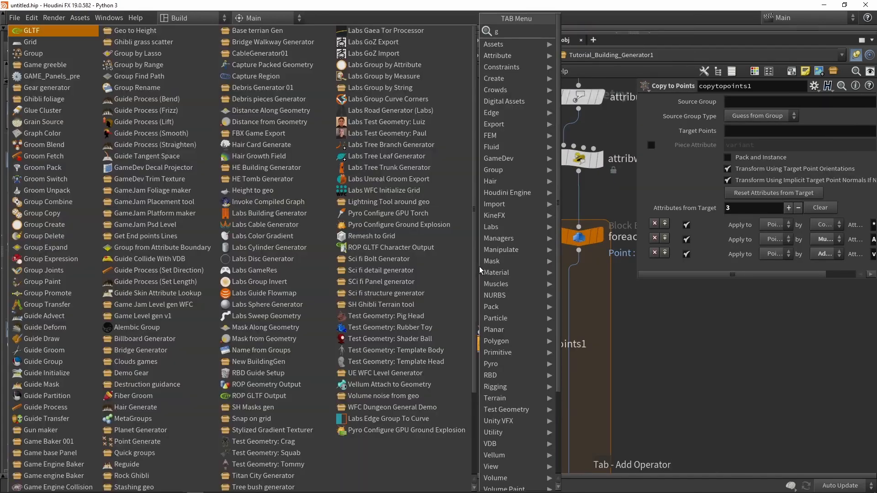
# Step: Add a Grid node beside the for-each block, above copytopoints1, and display it
pyautogui.write('rid')
pyautogui.press('Return')
pyautogui.click(479, 267)
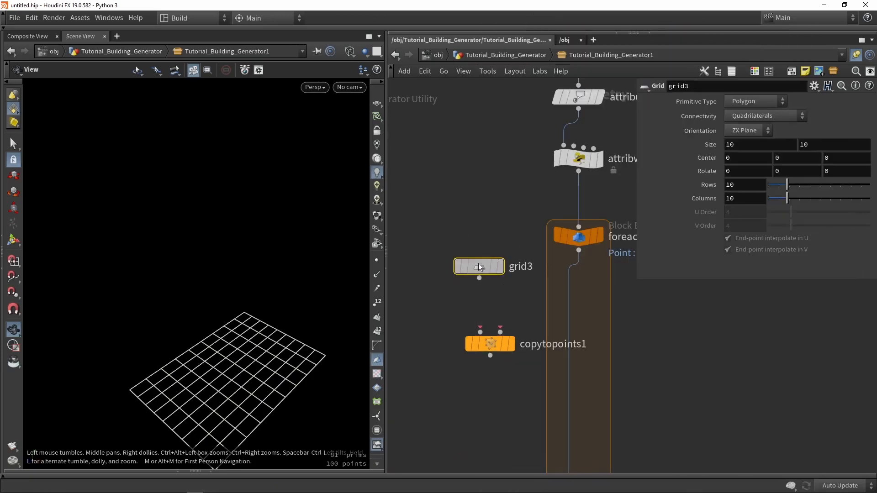
pyautogui.moveTo(479, 267); pyautogui.dragTo(439, 229)
pyautogui.press('r')
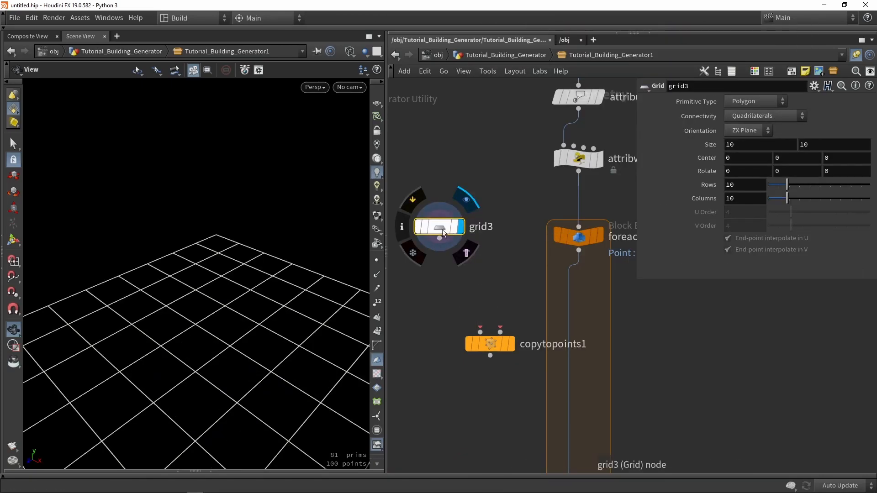
# Step: Set the grid's size to 1 by 1 with 2 rows and 2 columns
pyautogui.click(734, 145)
pyautogui.write('1')
pyautogui.press('Tab')
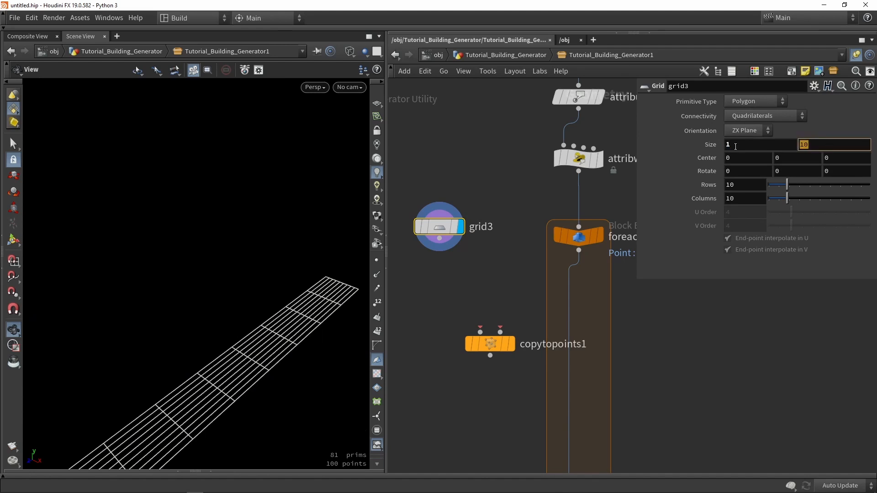
pyautogui.write('1')
pyautogui.press('Tab')
pyautogui.press('Tab')
pyautogui.press('Tab')
pyautogui.press('Tab')
pyautogui.press('Tab')
pyautogui.press('Tab')
pyautogui.press('Tab')
pyautogui.write('2')
pyautogui.press('Tab')
pyautogui.write('2')
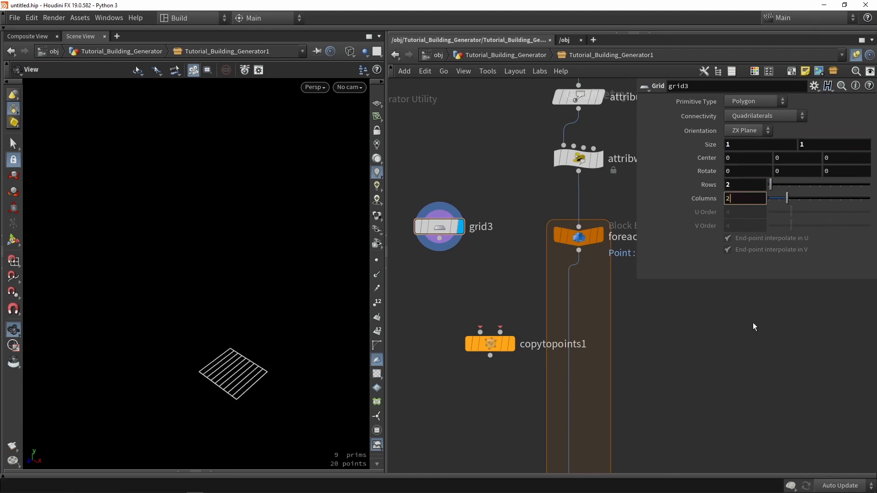
pyautogui.press('Return')
# Step: Wire grid3 into copytopoints1's first input and foreach_begin1 into its second input, and display the result
pyautogui.moveTo(439, 239); pyautogui.dragTo(480, 332)
pyautogui.moveTo(578, 251); pyautogui.dragTo(500, 332)
pyautogui.click(512, 316)
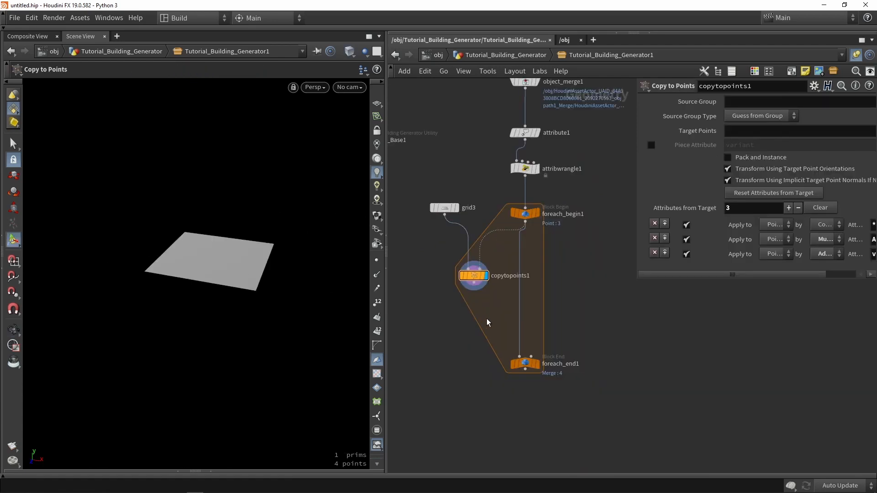
# Step: Add a Labs Building Generator Utility node below copytopoints1, feed it from copytopoints1's output and display it
pyautogui.press('Tab')
pyautogui.write('u')
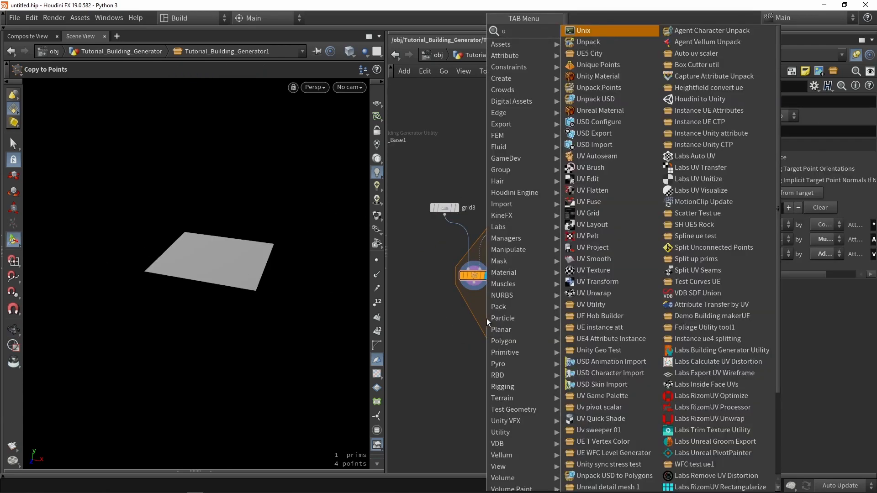
pyautogui.write('tili')
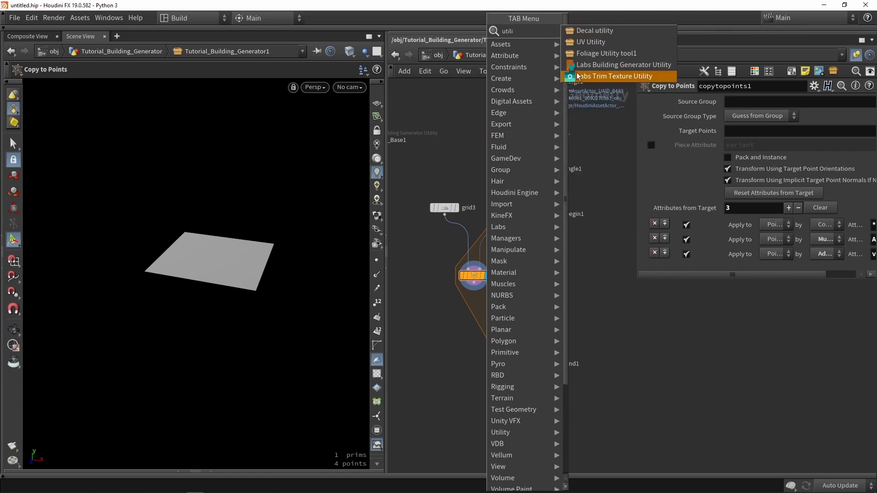
pyautogui.click(580, 65)
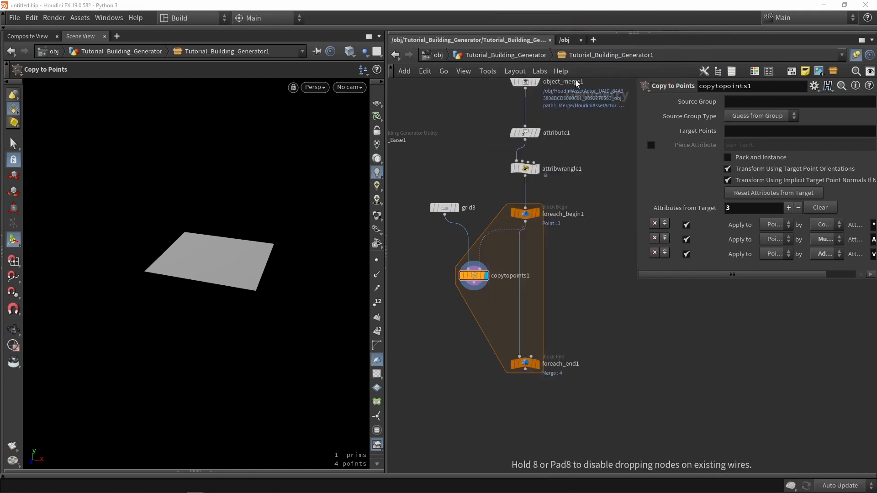
pyautogui.click(441, 341)
pyautogui.scroll(3, 441, 341)
pyautogui.moveTo(444, 341); pyautogui.dragTo(503, 326)
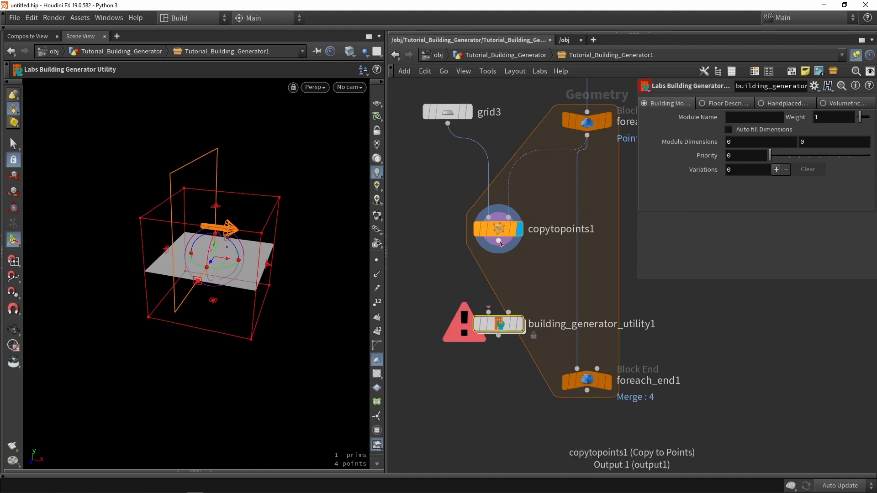
pyautogui.moveTo(499, 241); pyautogui.dragTo(489, 312)
pyautogui.click(521, 343)
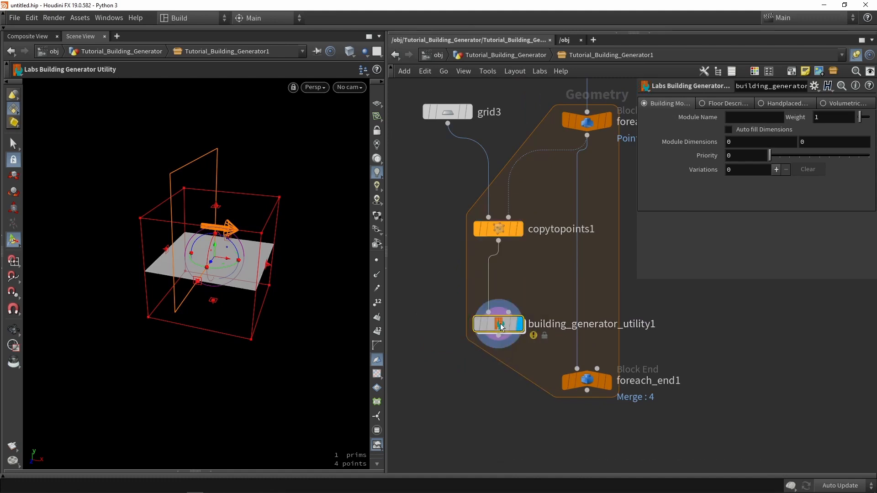
# Step: Orient grid3 upright in the YZ plane and insert a Match Size node between it and copytopoints1
pyautogui.click(448, 112)
pyautogui.moveTo(252, 257); pyautogui.dragTo(170, 267)
pyautogui.click(499, 324)
pyautogui.press('Tab')
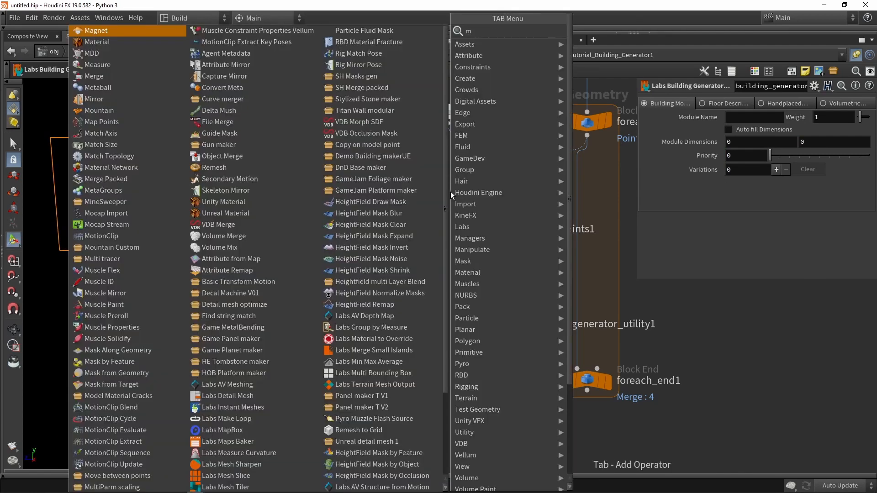
pyautogui.write('match')
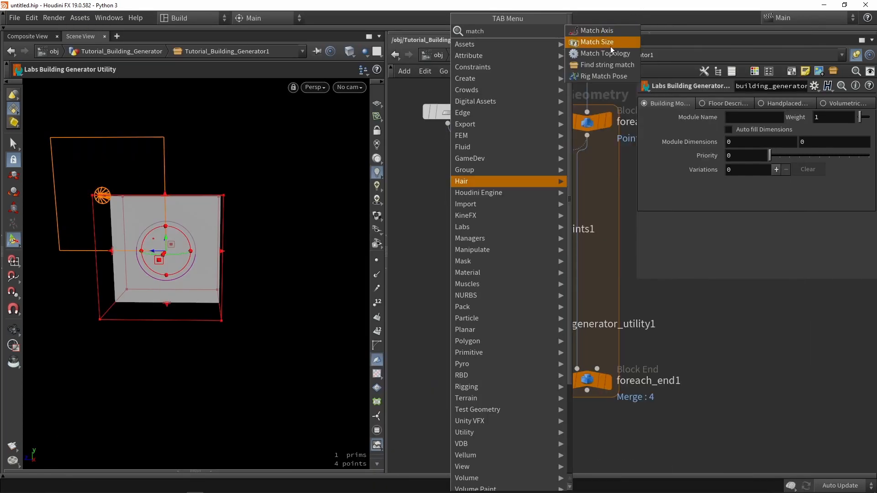
pyautogui.click(597, 41)
pyautogui.click(448, 177)
# Step: Set the Match Size node's Justify Y and Justify Z to Min
pyautogui.click(737, 251)
pyautogui.click(737, 273)
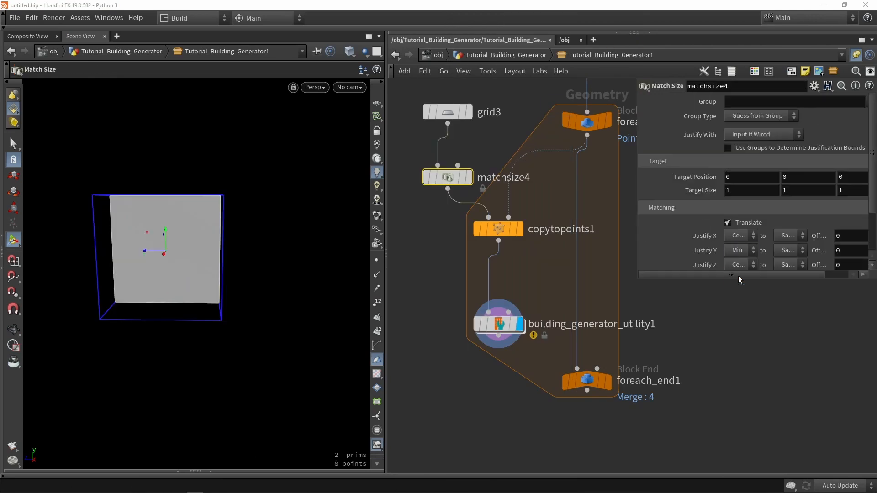
pyautogui.click(744, 264)
pyautogui.click(740, 291)
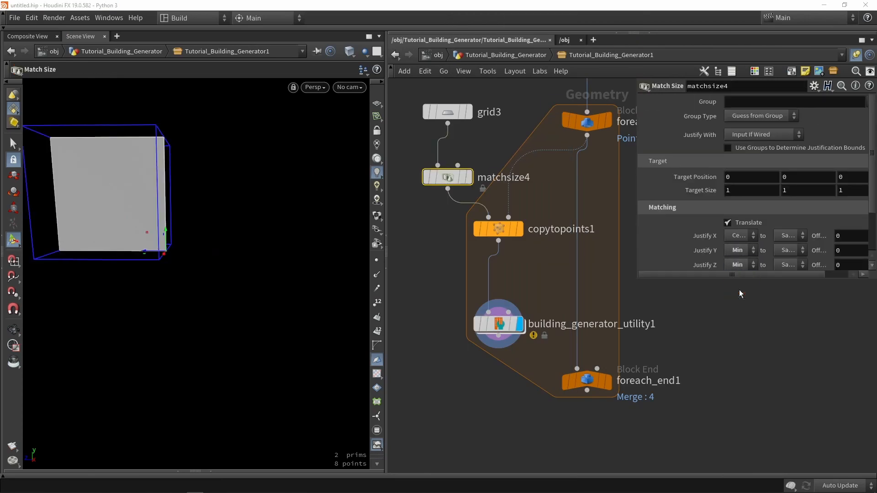
pyautogui.click(501, 324)
pyautogui.moveTo(213, 300); pyautogui.dragTo(367, 245)
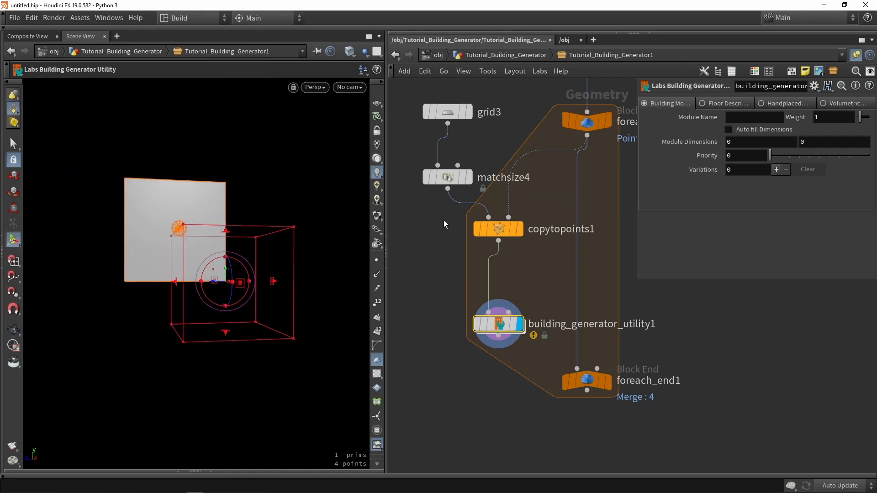
# Step: Show the parameters of building_generator_utility1 and widen the parameter pane
pyautogui.click(497, 232)
pyautogui.scroll(-3, 506, 229)
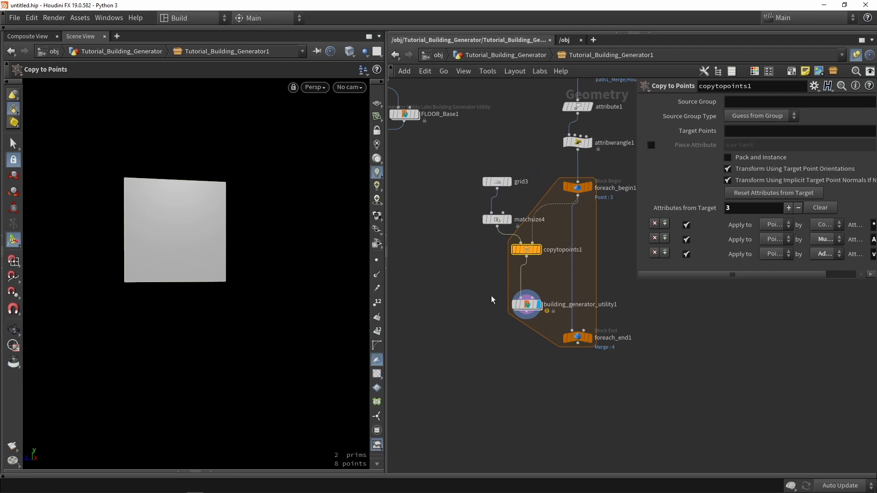
pyautogui.click(530, 305)
pyautogui.scroll(2, 495, 336)
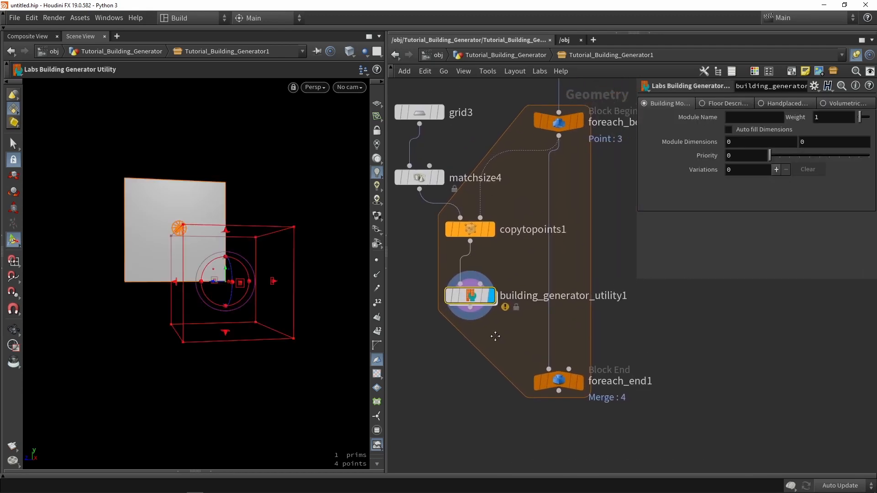
pyautogui.scroll(2, 487, 316)
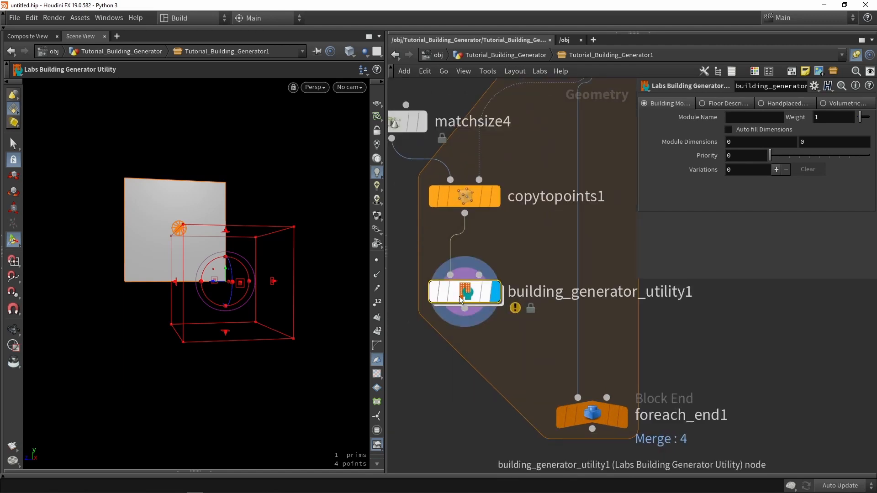
pyautogui.scroll(-3, 459, 296)
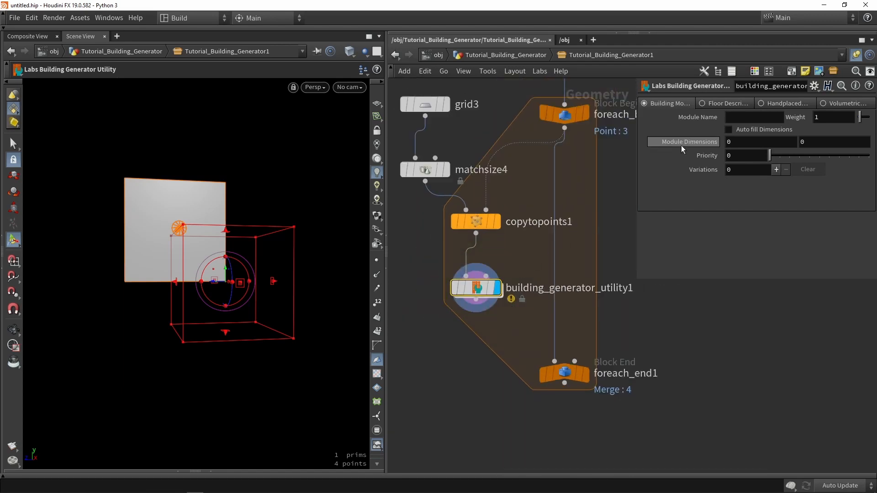
pyautogui.moveTo(638, 142); pyautogui.dragTo(601, 142)
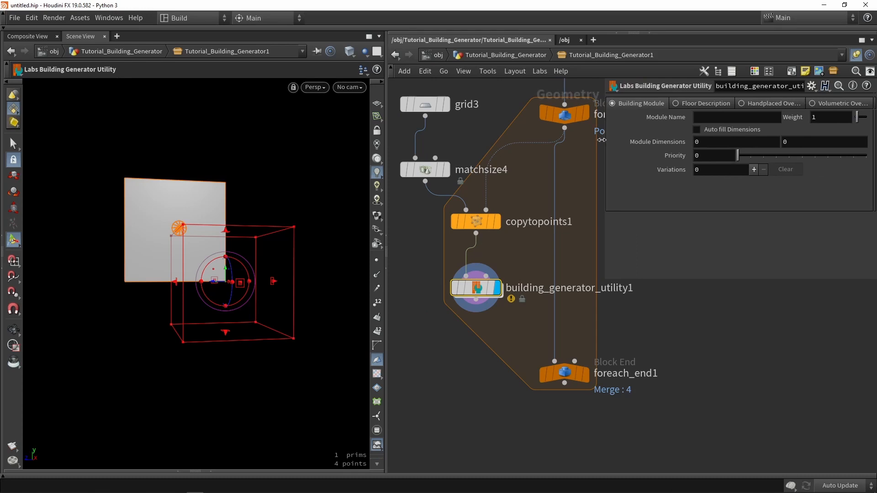
pyautogui.click(685, 118)
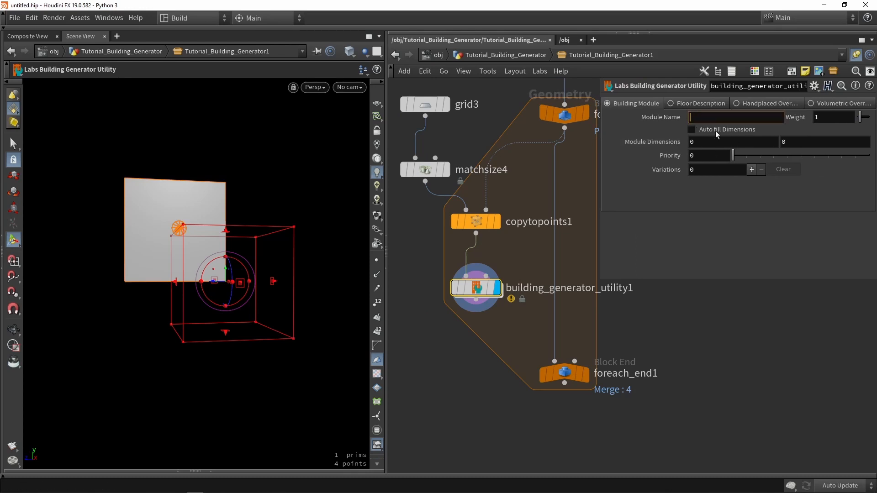
# Step: Examine the building module settings of the MODEL_A node and return to building_generator_utility1
pyautogui.scroll(-5, 530, 195)
pyautogui.moveTo(446, 194); pyautogui.dragTo(592, 312, button='middle')
pyautogui.scroll(6, 527, 274)
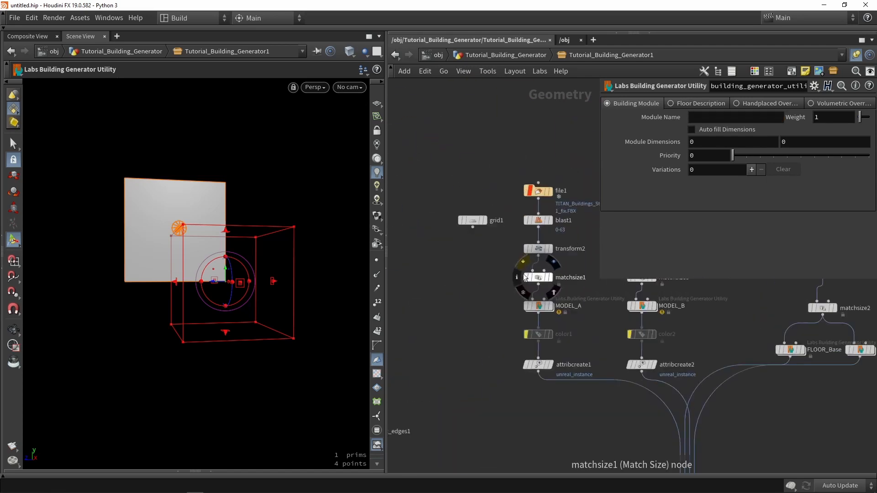
pyautogui.click(538, 306)
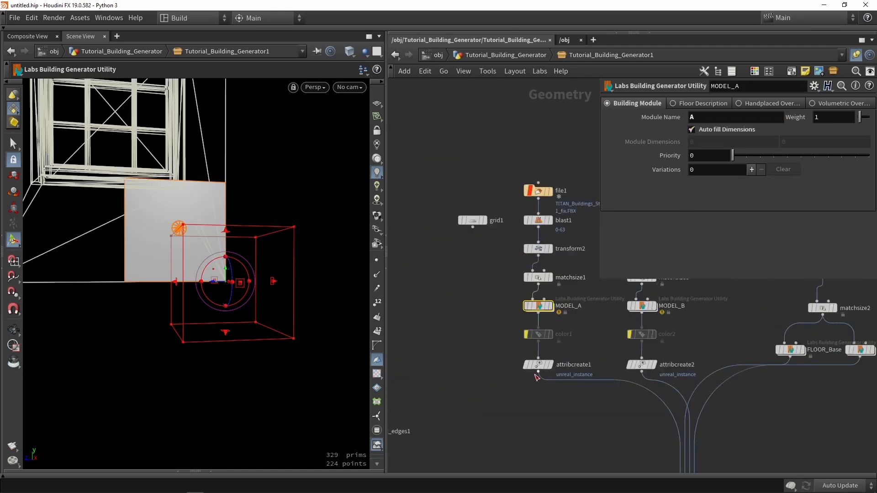
pyautogui.scroll(-4, 537, 377)
pyautogui.moveTo(581, 399); pyautogui.dragTo(336, 276, button='middle')
pyautogui.scroll(5, 580, 324)
pyautogui.click(504, 349)
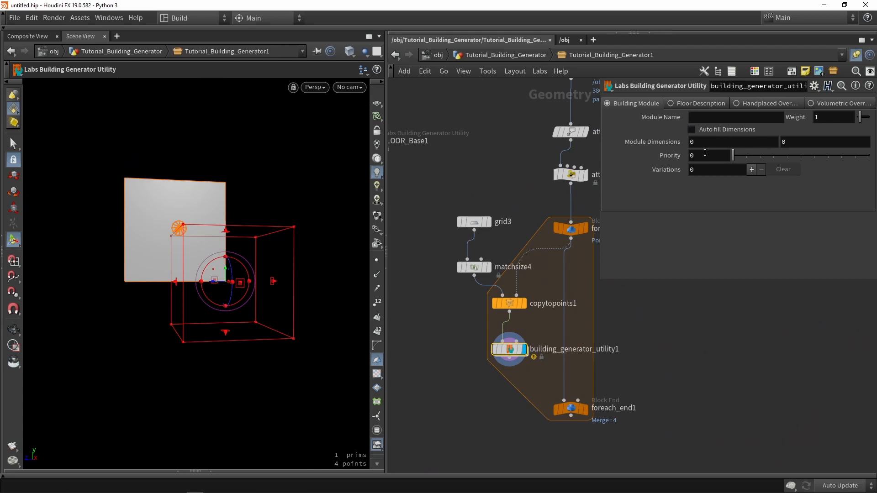
# Step: Display copytopoints1 and examine its name, Size and data table point attributes in the Geometry Spreadsheet
pyautogui.moveTo(459, 366); pyautogui.dragTo(434, 276, button='middle')
pyautogui.scroll(3, 435, 276)
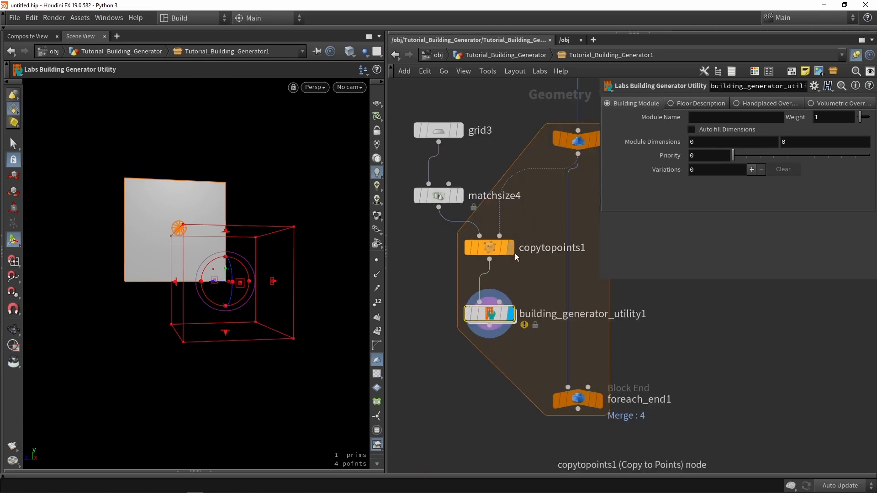
pyautogui.click(511, 249)
pyautogui.click(496, 255)
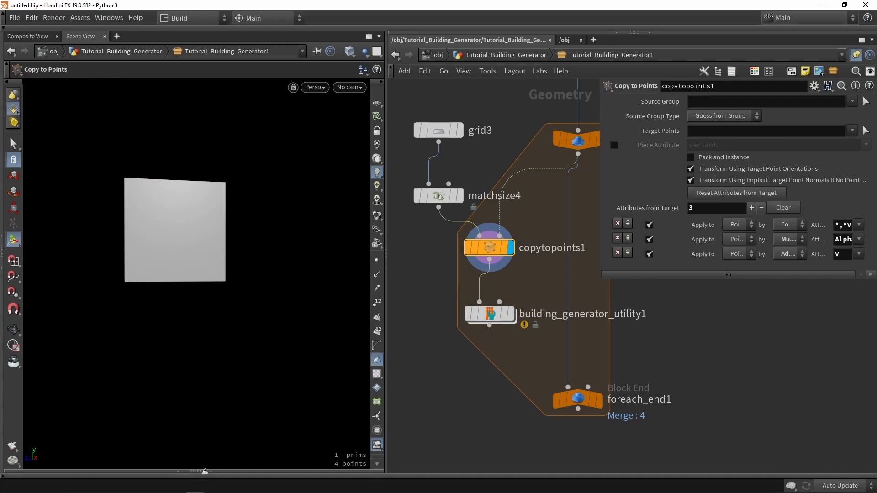
pyautogui.click(211, 469)
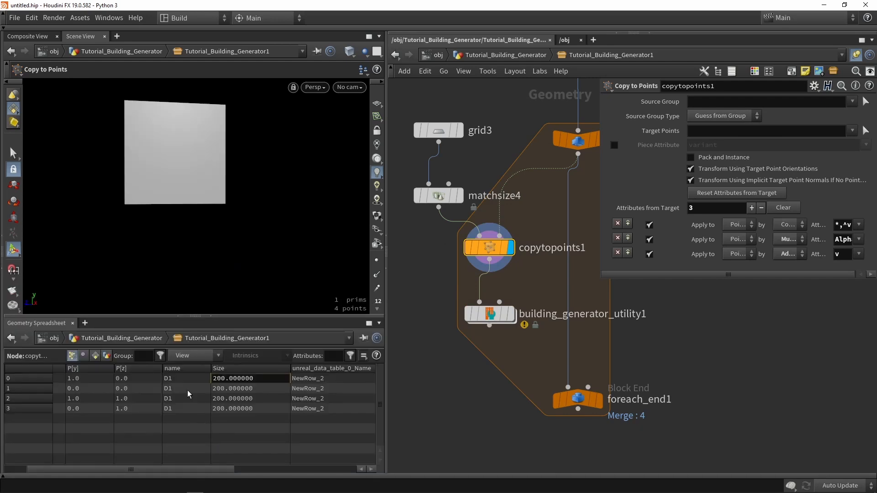
pyautogui.moveTo(188, 383); pyautogui.dragTo(326, 430)
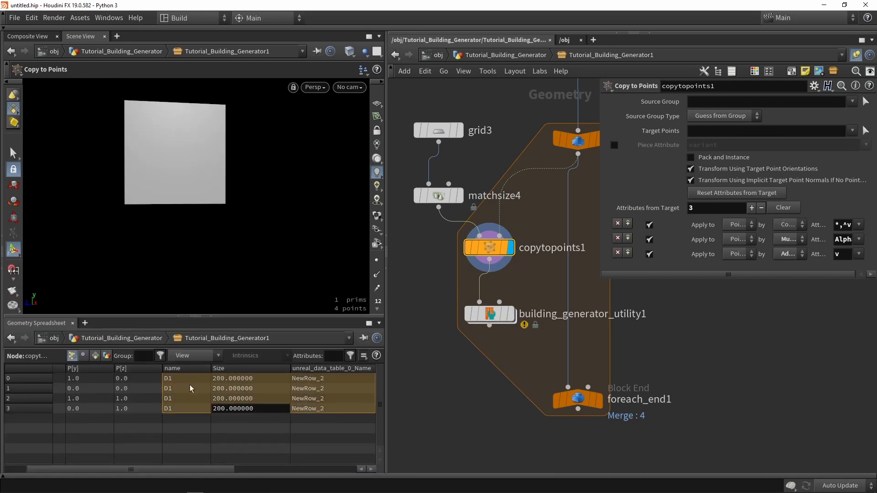
pyautogui.moveTo(222, 469)
pyautogui.mouseDown()
pyautogui.moveTo(363, 466)
pyautogui.moveTo(206, 472)
pyautogui.mouseUp()
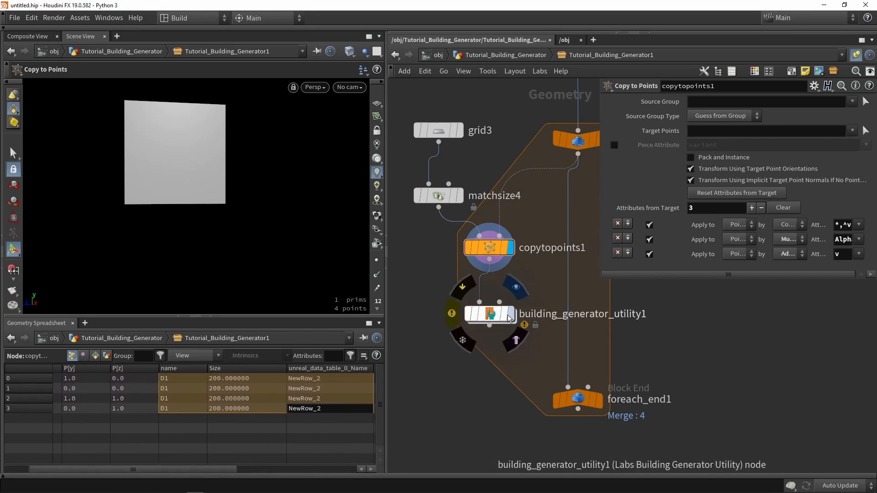
pyautogui.click(178, 380)
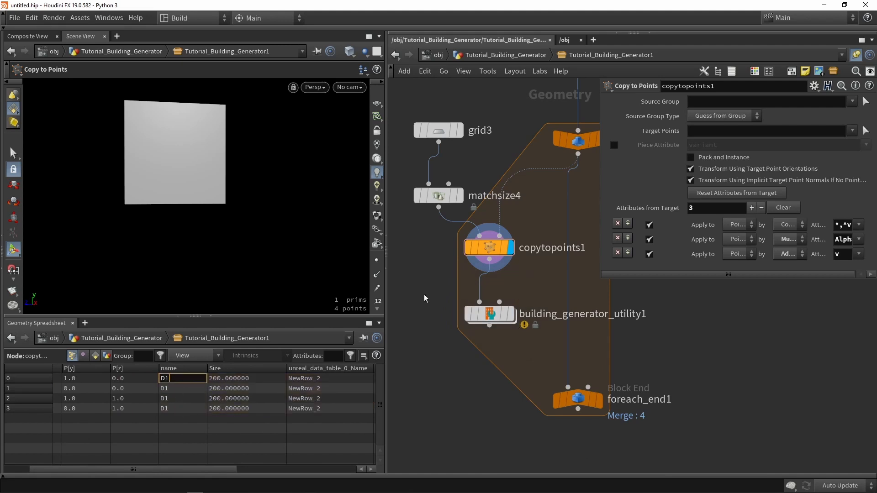
# Step: Display building_generator_utility1 and set its Module Name to the expression `points(0,0,"name")`
pyautogui.click(489, 314)
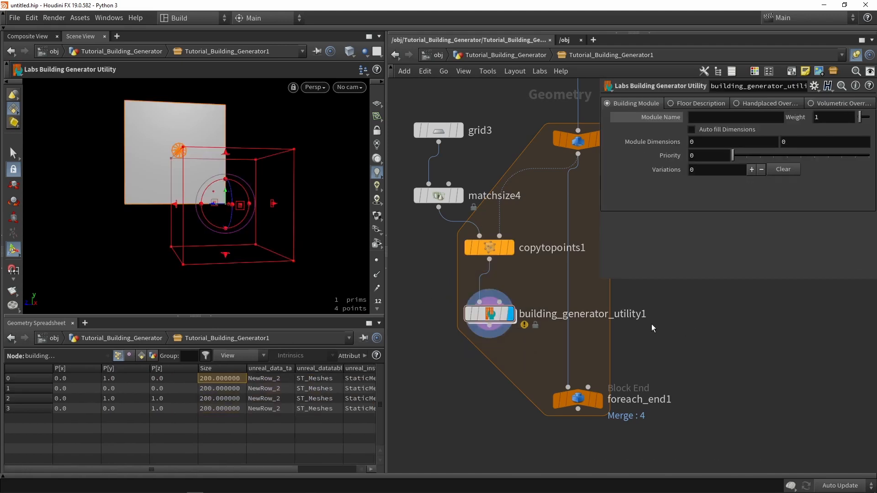
pyautogui.click(703, 119)
pyautogui.write('`point')
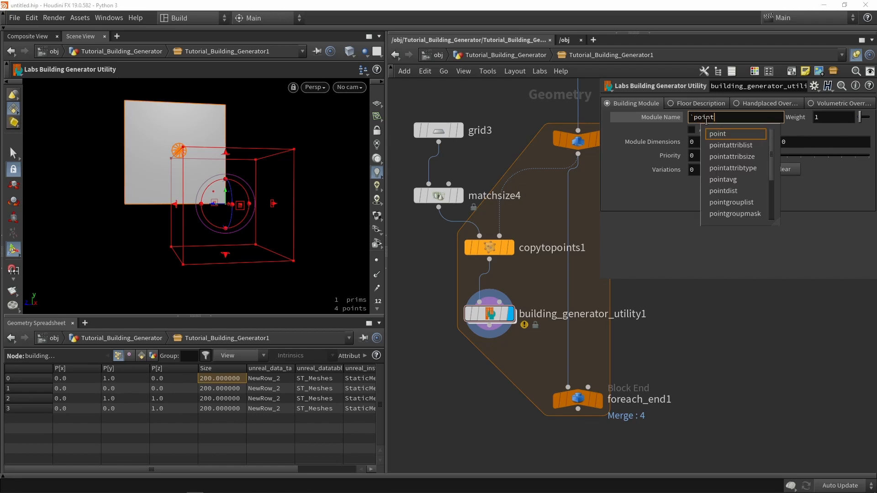
pyautogui.write('s')
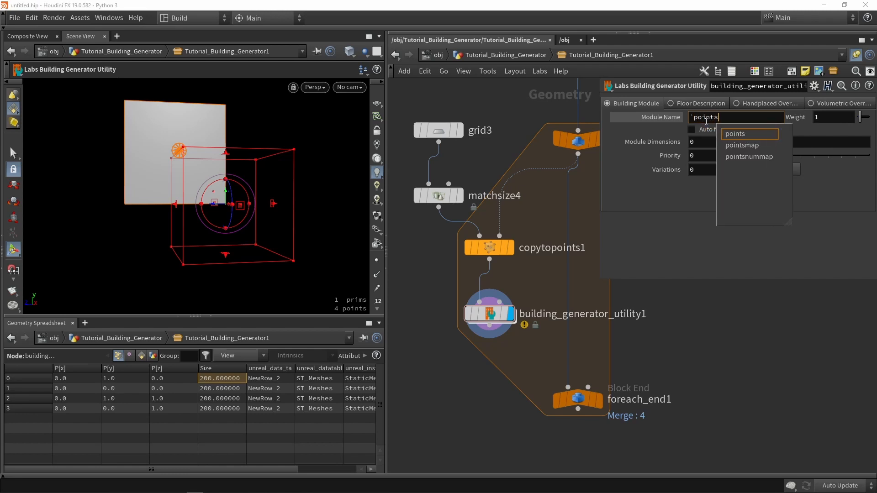
pyautogui.write('(0')
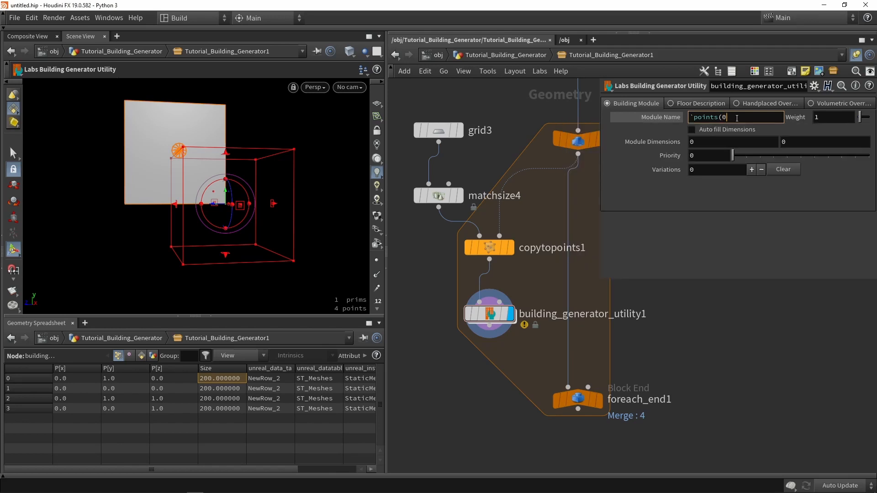
pyautogui.write(',0,"na')
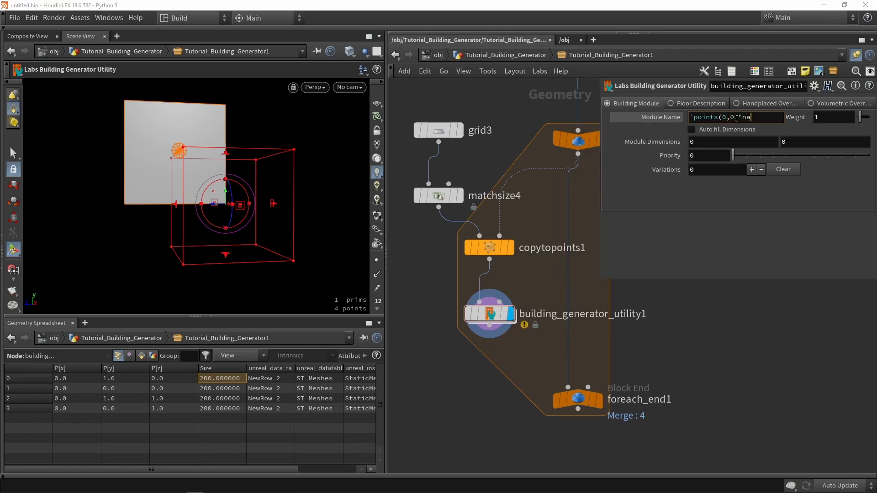
pyautogui.write('me"')
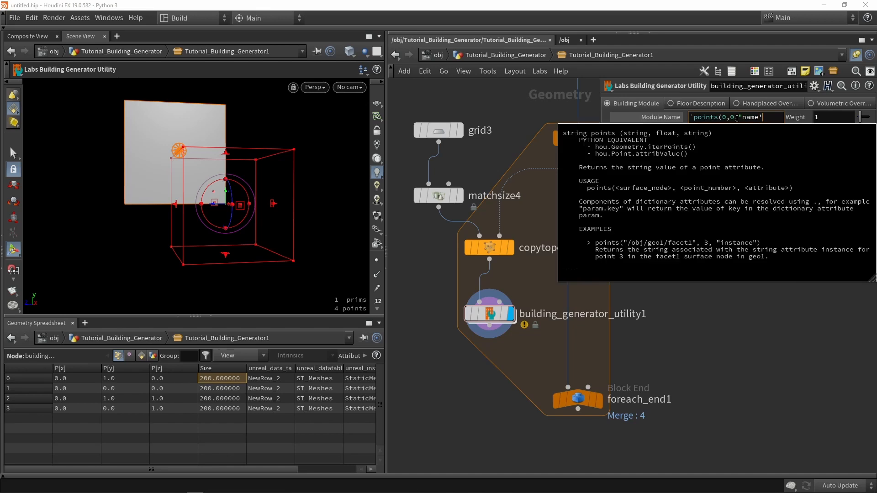
pyautogui.write(')')
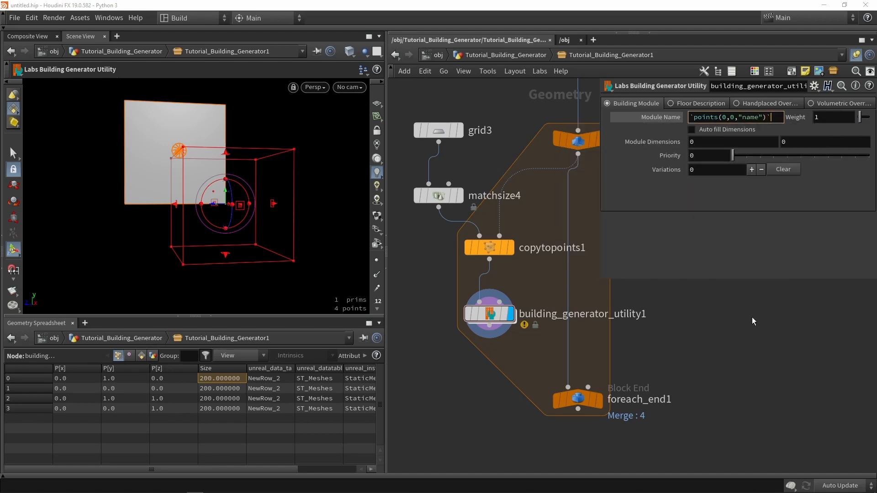
pyautogui.press('Return')
# Step: Check the evaluated value of the Module Name expression and return to the expression view
pyautogui.click(666, 117)
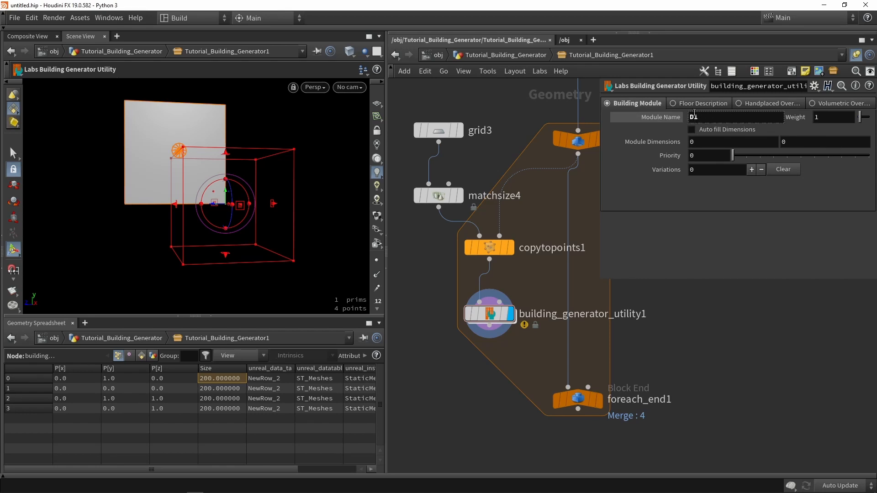
pyautogui.click(678, 118)
pyautogui.click(678, 118)
pyautogui.click(678, 118)
pyautogui.click(678, 118)
pyautogui.click(678, 118)
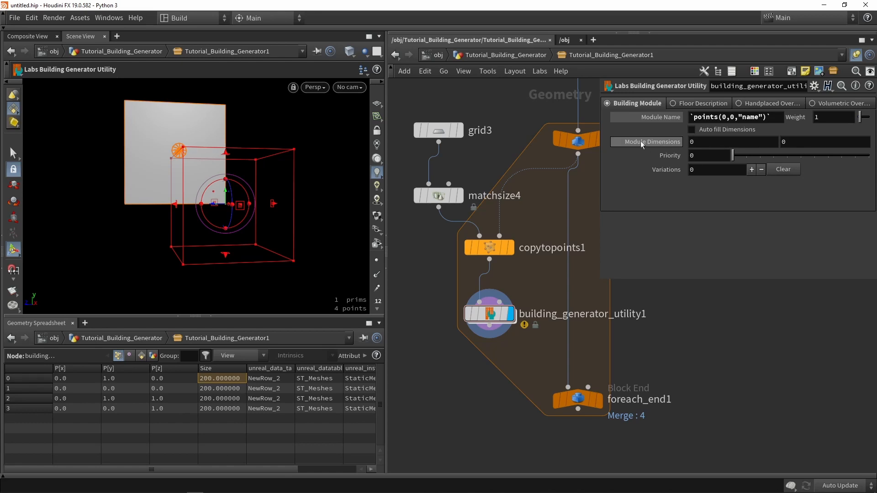
pyautogui.moveTo(793, 142); pyautogui.dragTo(780, 142)
pyautogui.moveTo(699, 141); pyautogui.dragTo(682, 141)
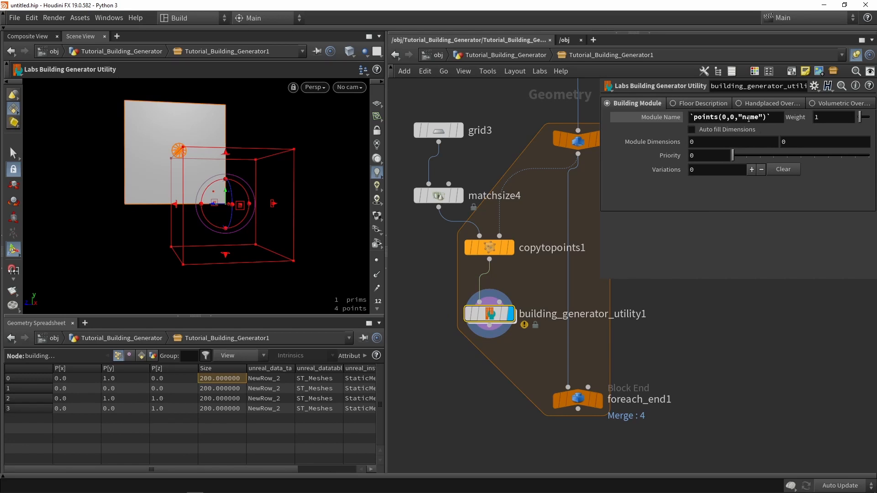
pyautogui.moveTo(697, 142); pyautogui.dragTo(659, 154)
pyautogui.click(722, 346)
pyautogui.moveTo(514, 344); pyautogui.dragTo(513, 381, button='middle')
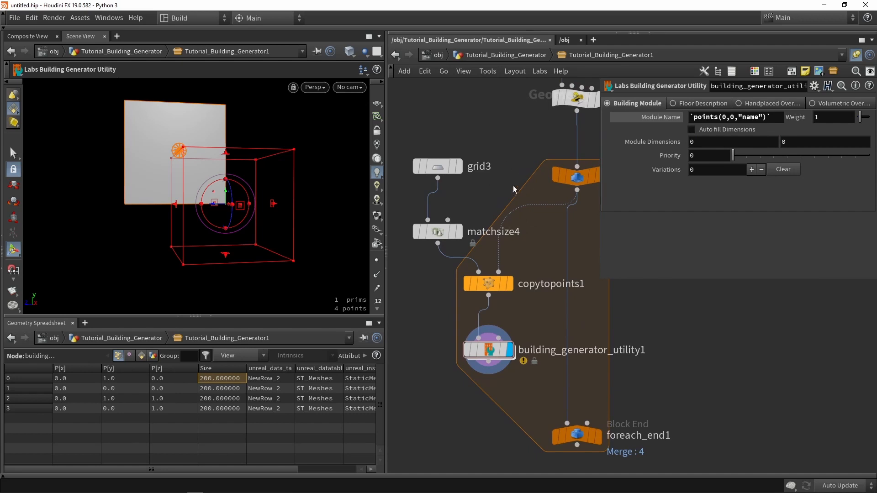
pyautogui.moveTo(510, 191); pyautogui.dragTo(509, 209, button='middle')
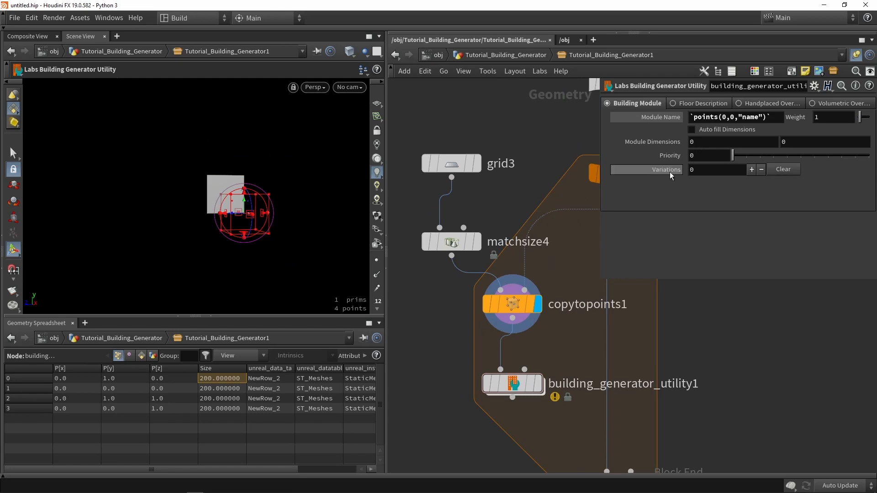
# Step: Enter point as the first Module Dimensions value of building_generator_utility1
pyautogui.click(696, 143)
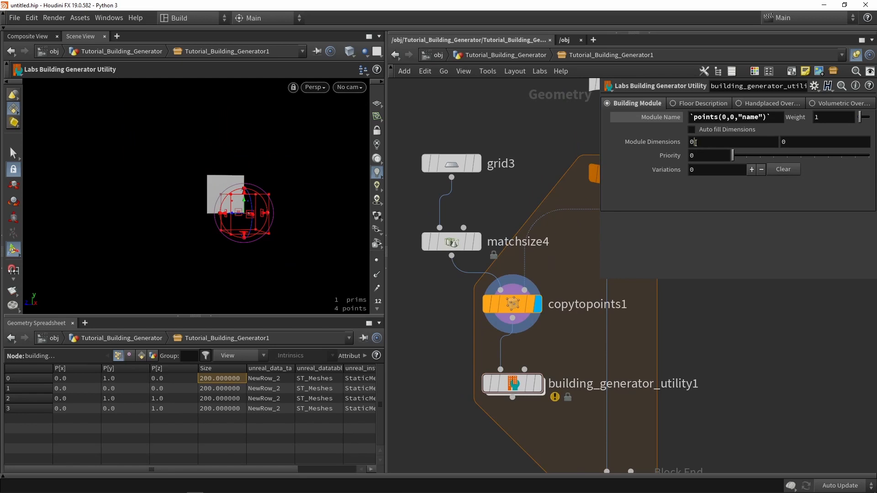
pyautogui.write('poin')
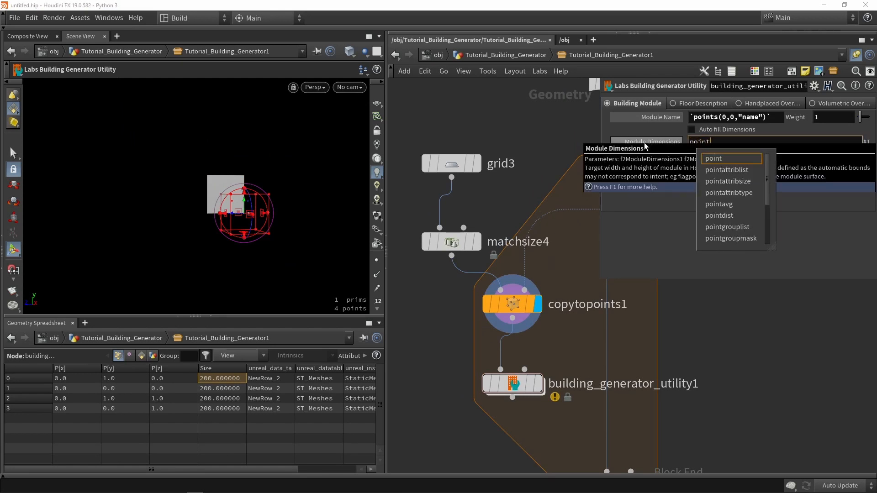
pyautogui.write('t')
pyautogui.press('Return')
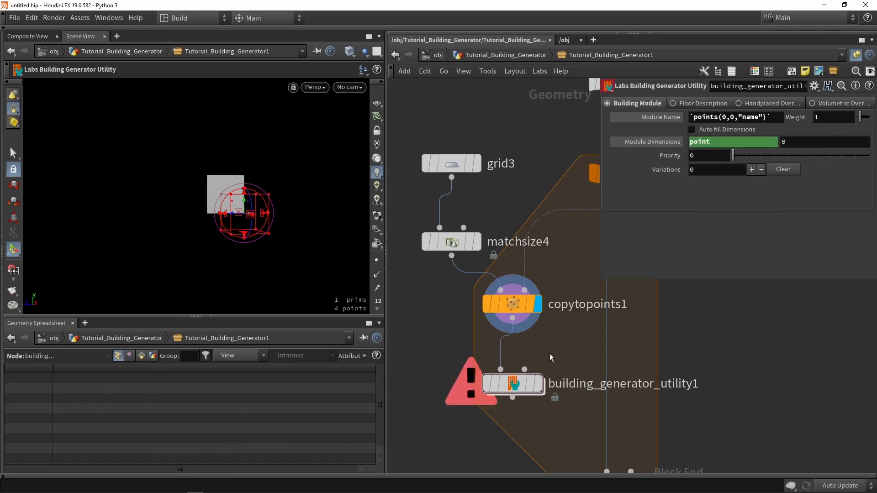
# Step: Inspect the node information of copytopoints1, then display attribwrangle1 and check the type of its Size attribute
pyautogui.middleClick(514, 307)
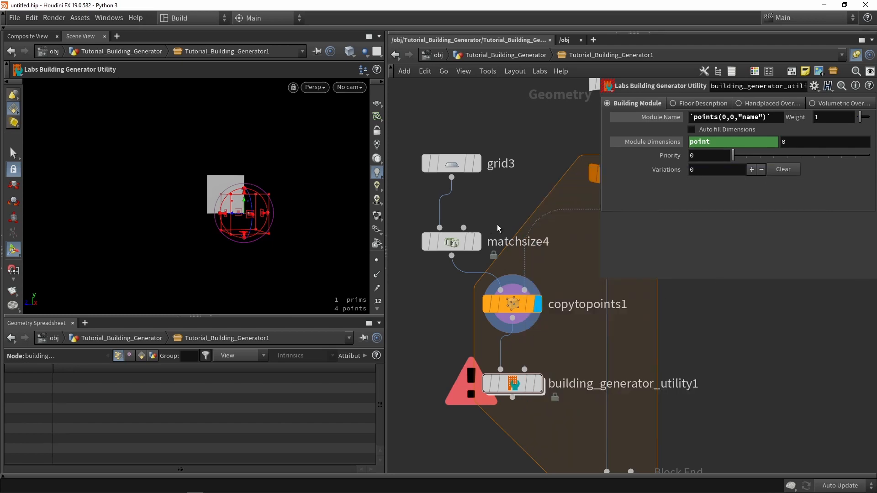
pyautogui.moveTo(534, 192); pyautogui.dragTo(488, 272, button='middle')
pyautogui.scroll(-6, 488, 273)
pyautogui.scroll(5, 518, 196)
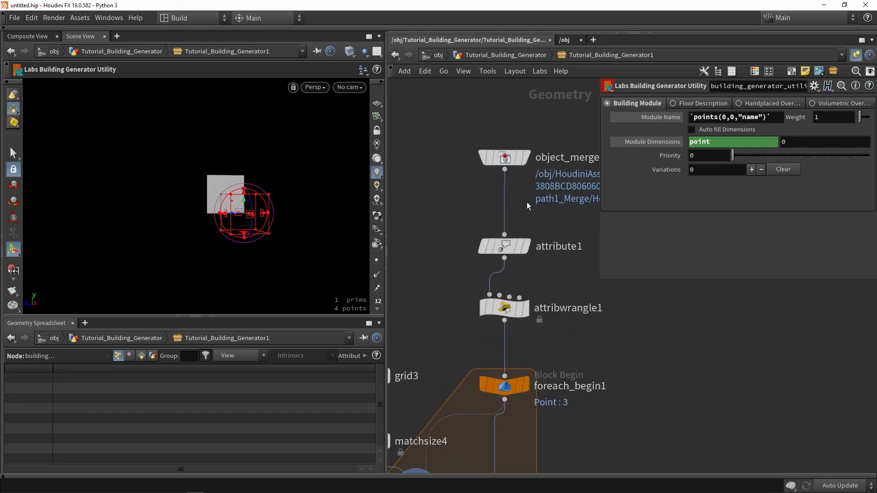
pyautogui.scroll(2, 512, 237)
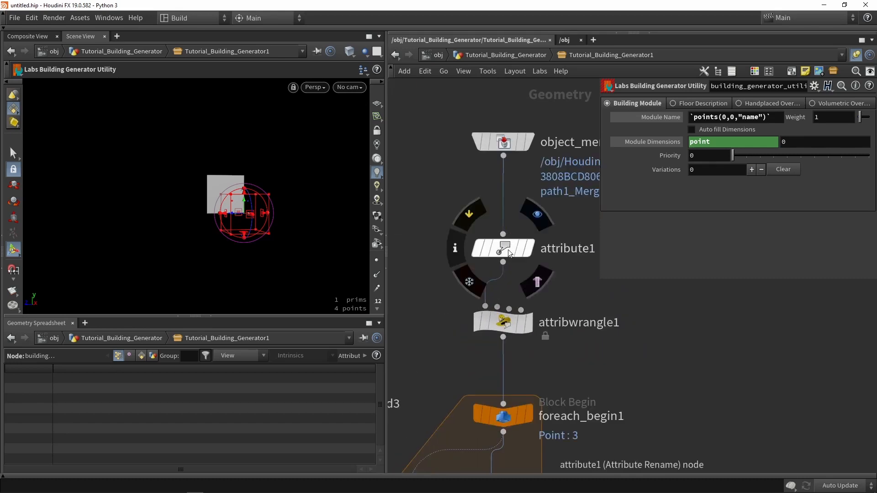
pyautogui.click(524, 333)
pyautogui.middleClick(524, 332)
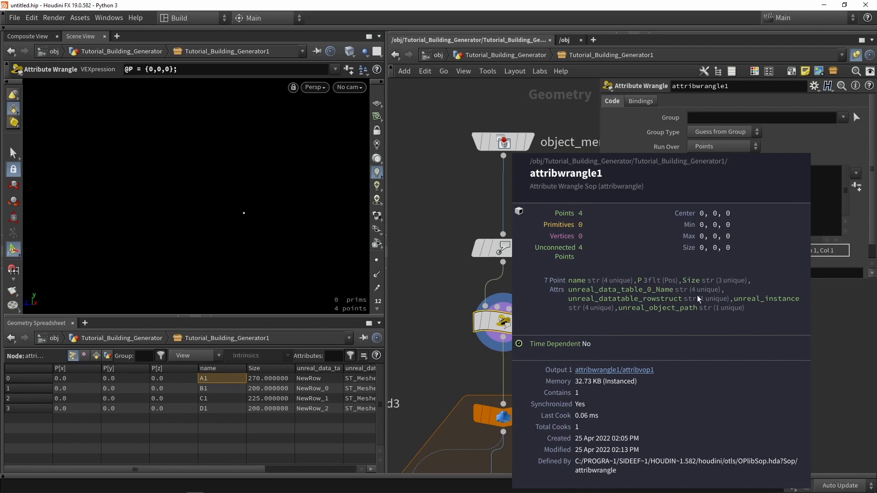
pyautogui.scroll(-4, 726, 287)
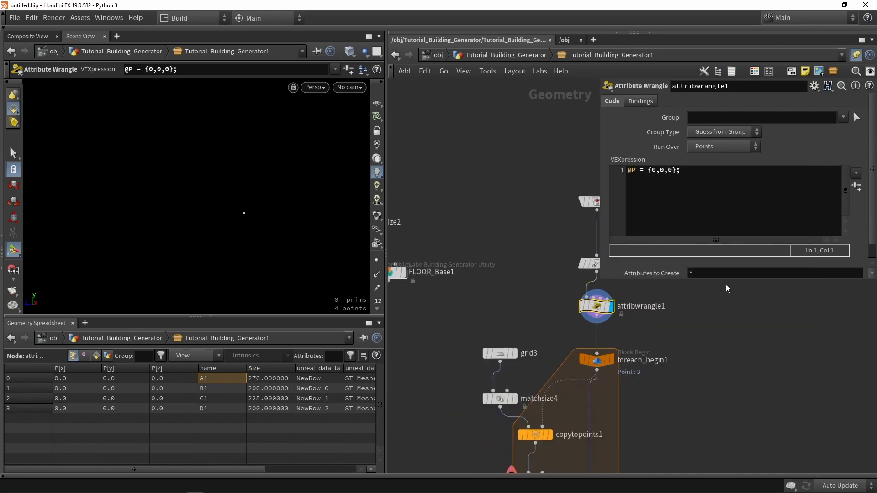
pyautogui.moveTo(701, 331); pyautogui.dragTo(622, 314, button='middle')
pyautogui.scroll(-2, 619, 315)
pyautogui.scroll(3, 607, 332)
pyautogui.scroll(3, 601, 338)
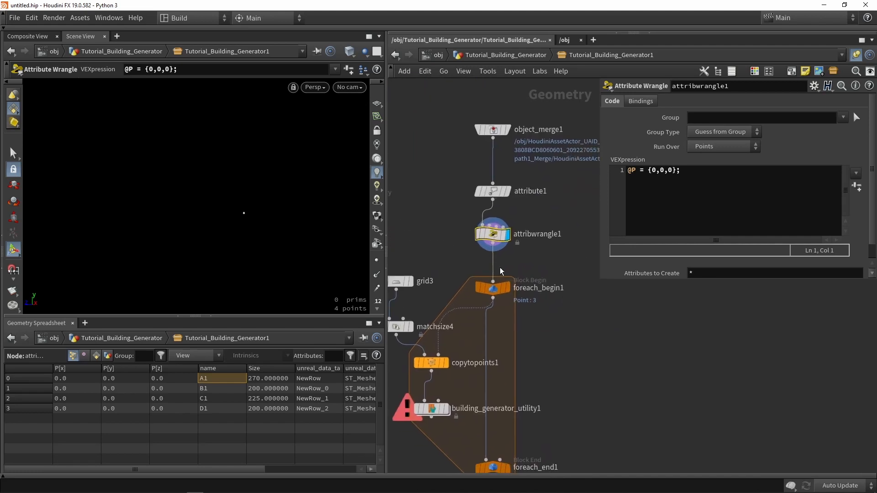
pyautogui.press('Return')
pyautogui.press('Return')
pyautogui.click(661, 190)
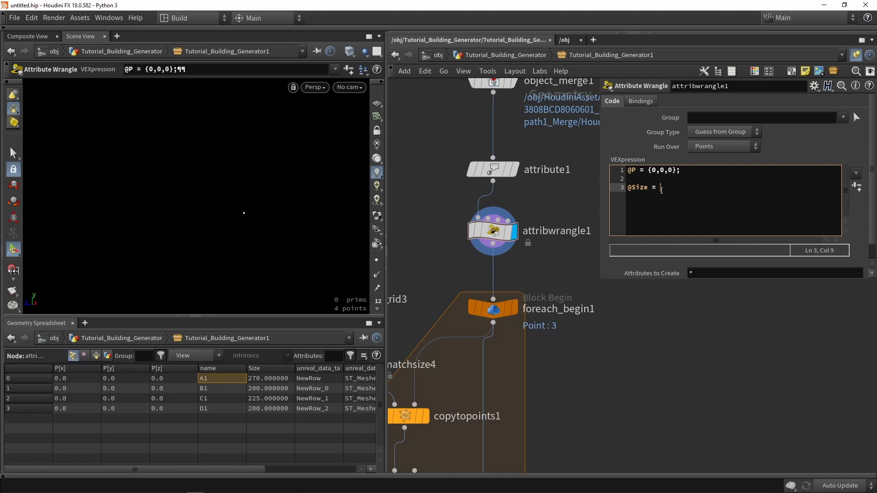
pyautogui.write('at')
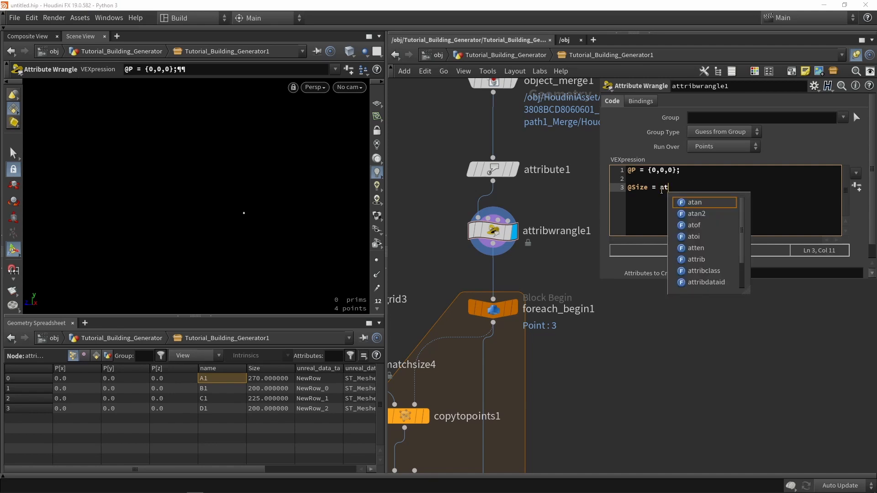
pyautogui.write('oi')
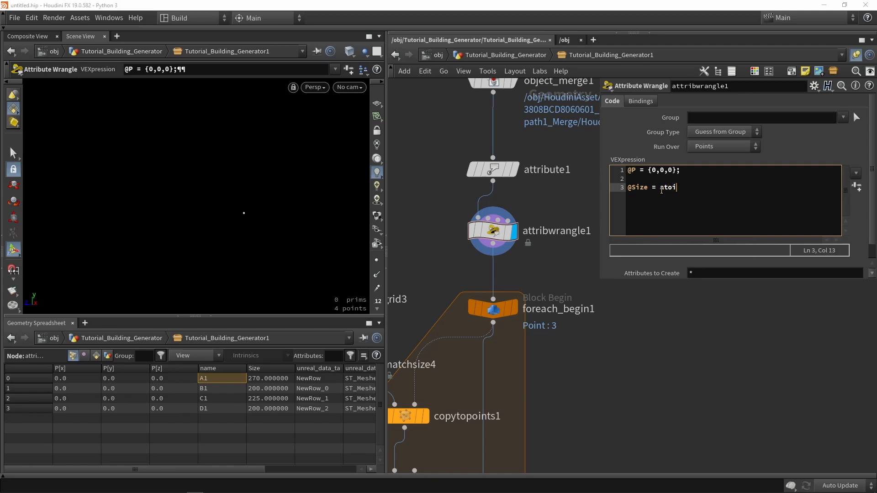
pyautogui.write('(')
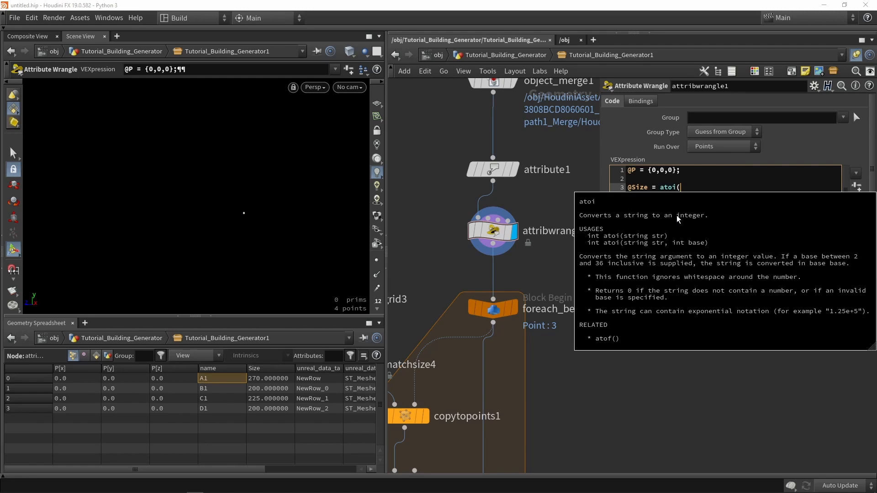
pyautogui.press('Escape')
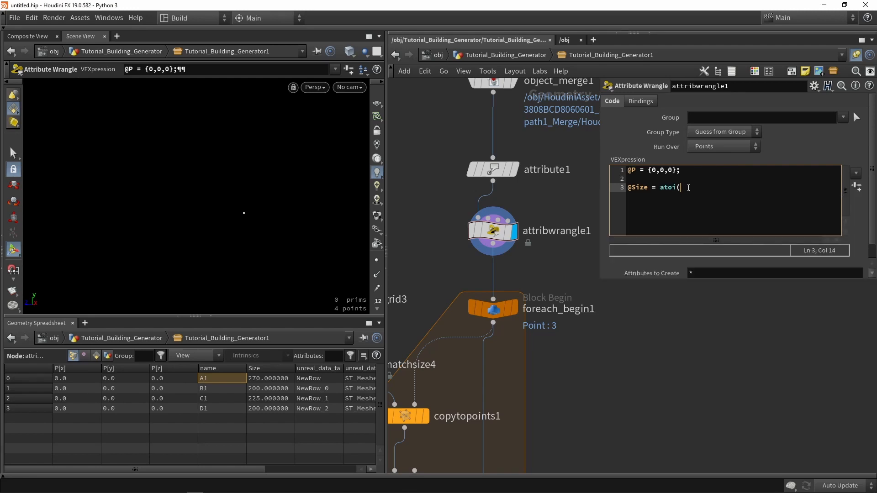
pyautogui.write('s@')
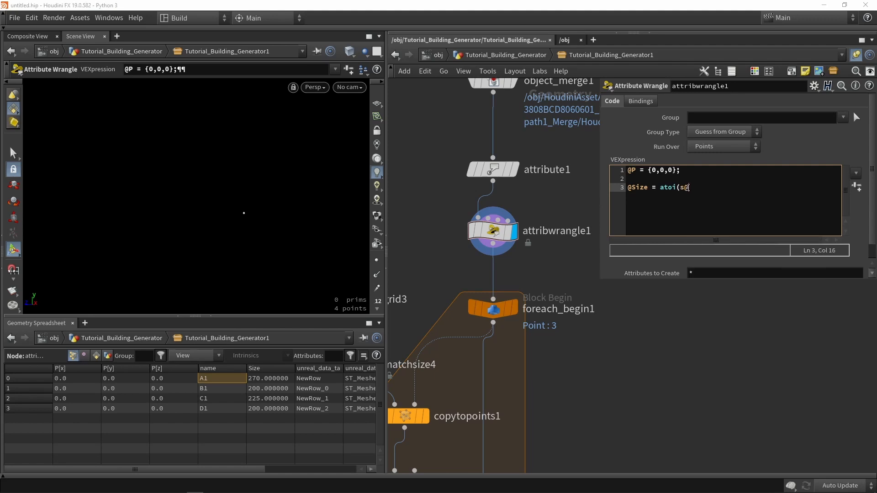
pyautogui.write('Size);')
pyautogui.click(676, 415)
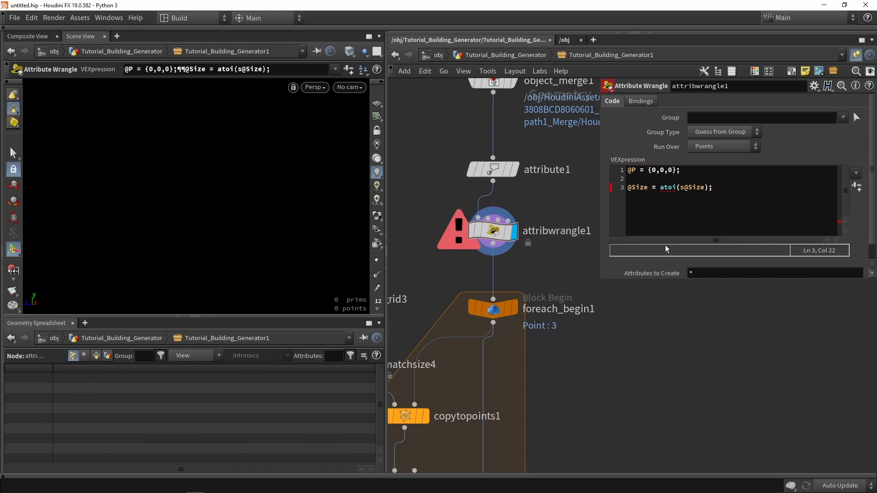
pyautogui.click(640, 188)
pyautogui.moveTo(648, 188); pyautogui.dragTo(634, 186)
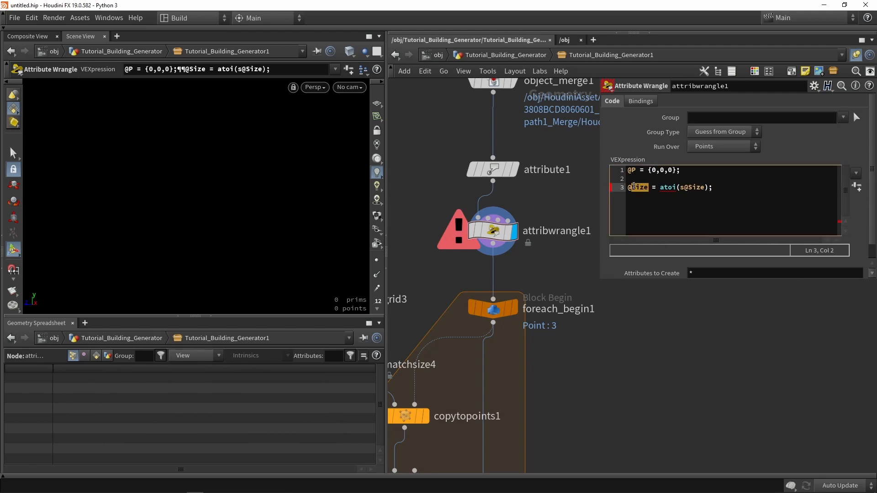
pyautogui.write('length')
pyautogui.click(729, 290)
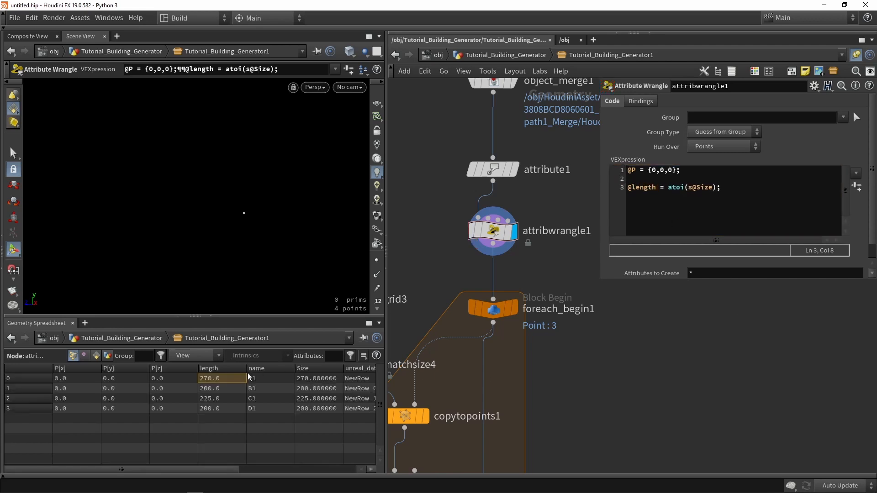
pyautogui.moveTo(221, 390); pyautogui.dragTo(226, 411)
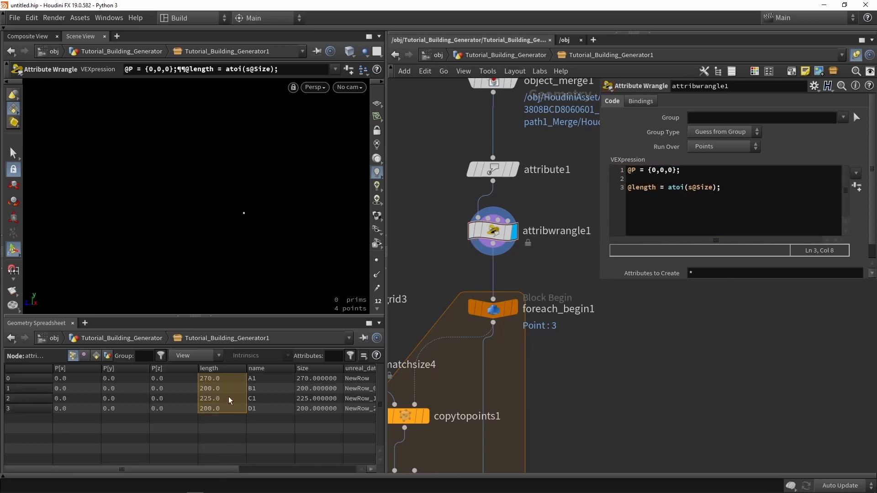
pyautogui.click(734, 185)
# Step: Complete the first Module Dimensions value of building_generator_utility1 as the expression point(0,0,"length",0)
pyautogui.scroll(-6, 677, 360)
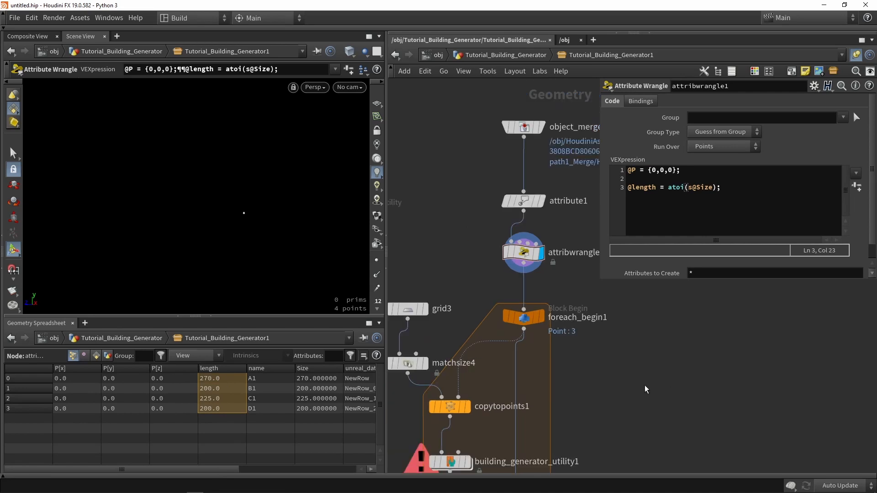
pyautogui.moveTo(633, 382); pyautogui.dragTo(558, 362, button='middle')
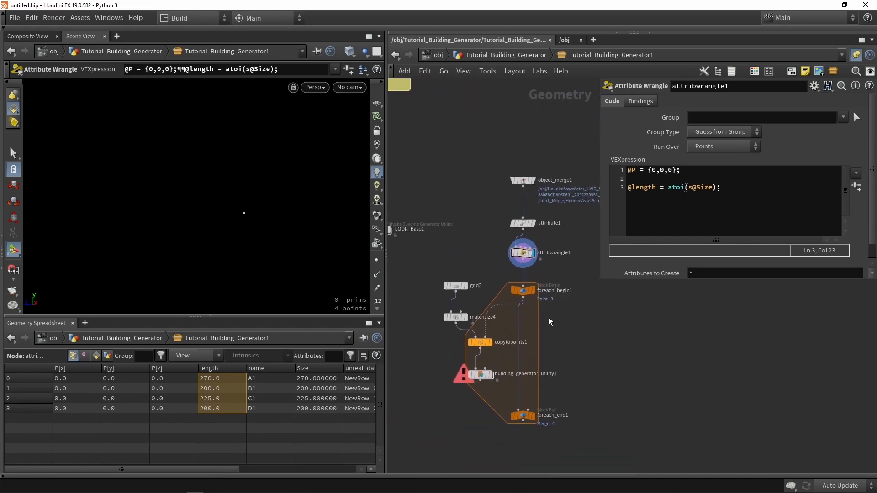
pyautogui.scroll(4, 522, 251)
pyautogui.scroll(-5, 521, 251)
pyautogui.scroll(3, 496, 357)
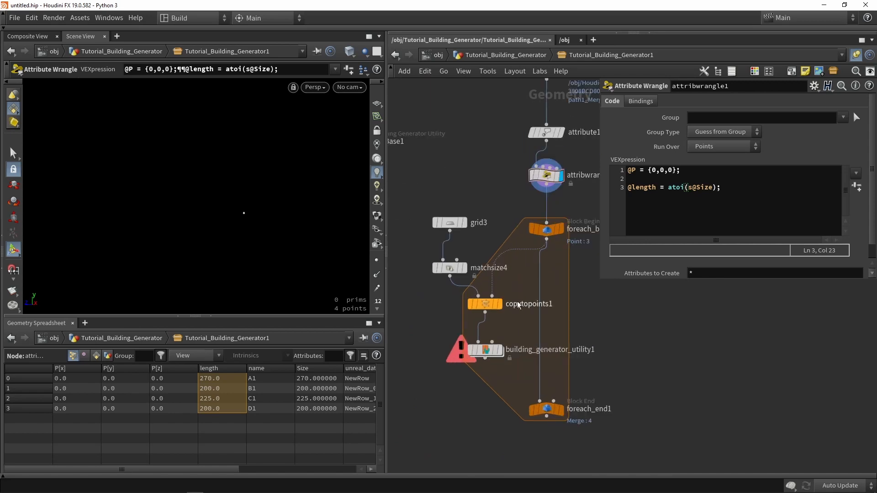
pyautogui.scroll(2, 517, 329)
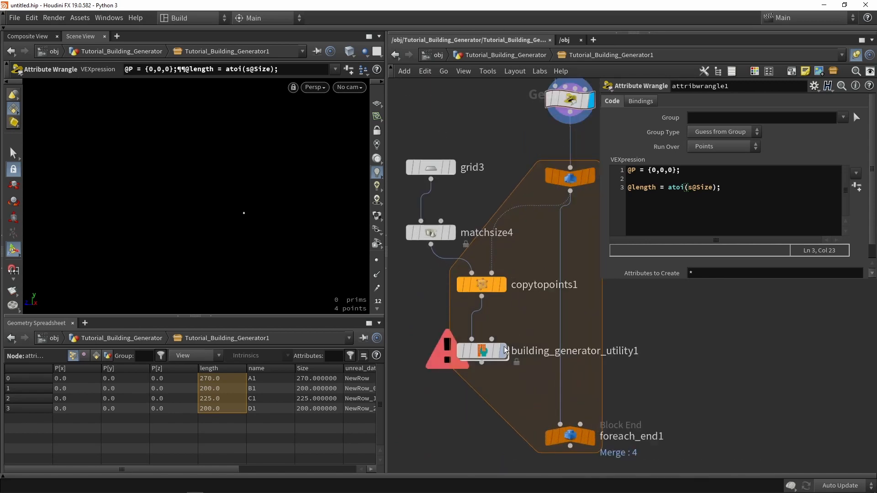
pyautogui.click(485, 355)
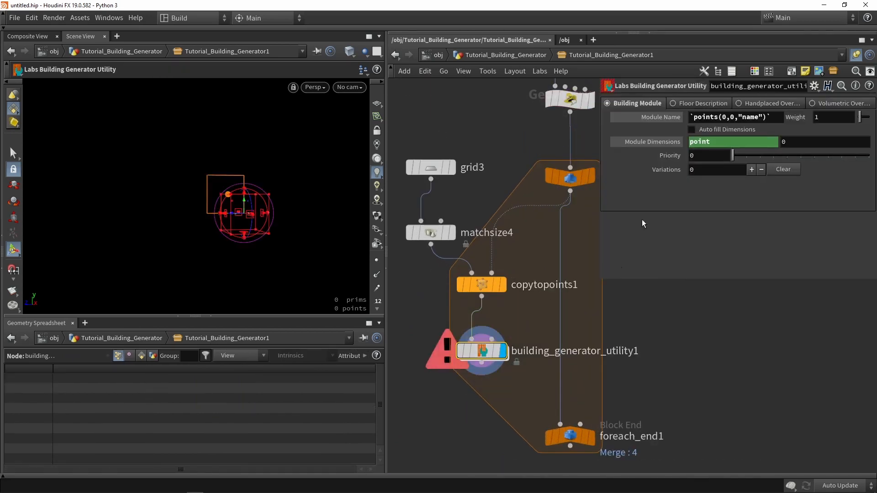
pyautogui.click(724, 142)
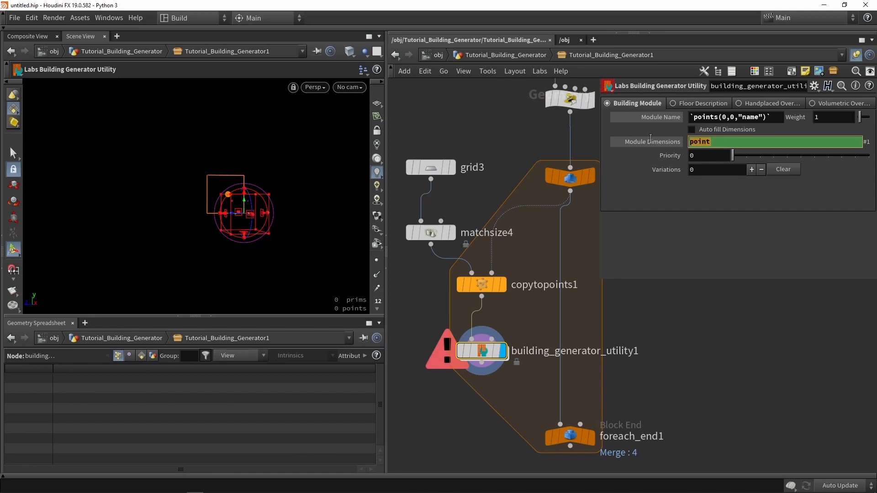
pyautogui.moveTo(651, 138)
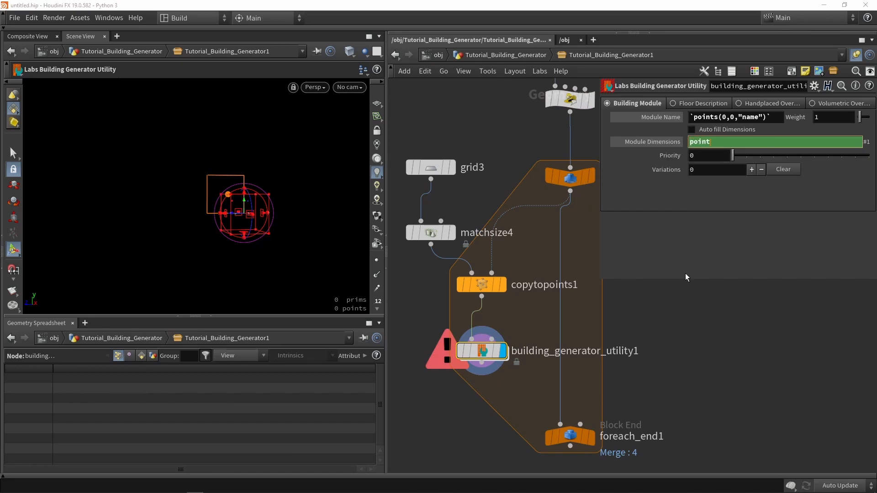
pyautogui.write('(')
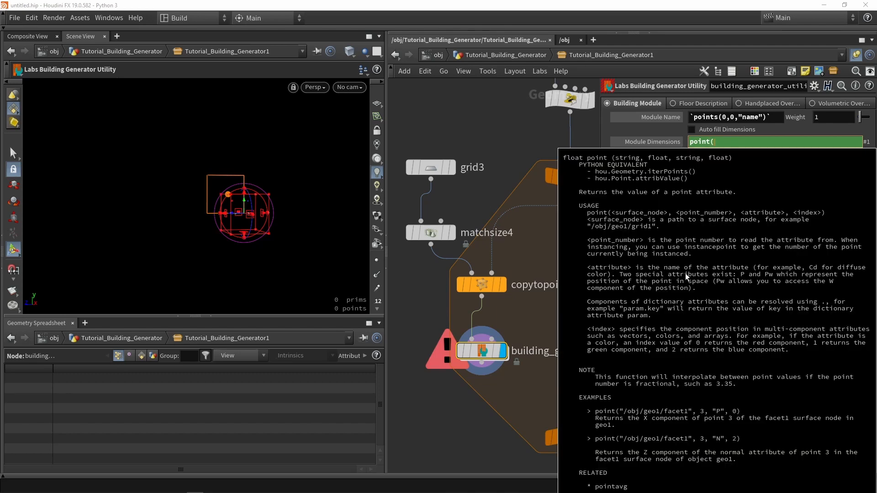
pyautogui.write('0,0,"')
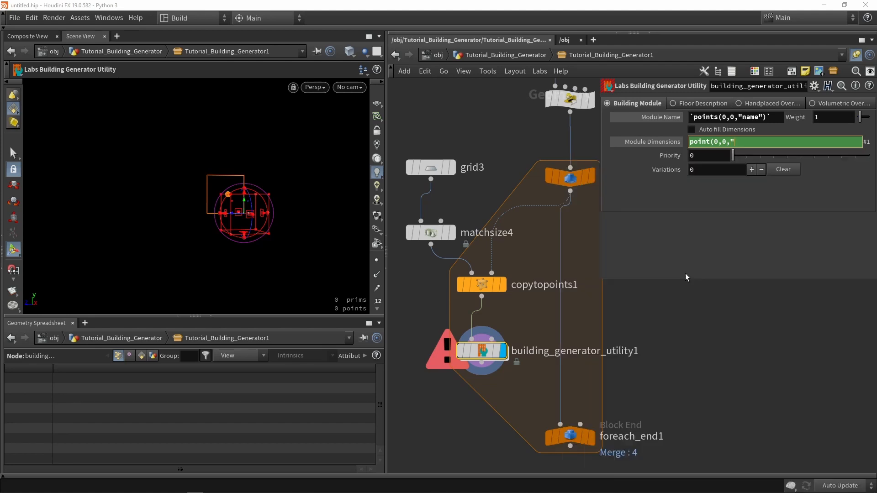
pyautogui.write('length",0)')
pyautogui.press('Return')
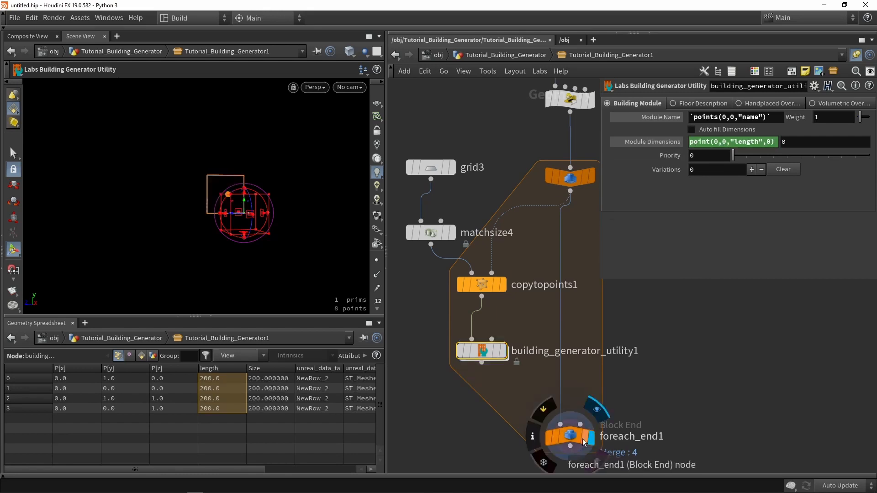
# Step: Check the evaluated first Module Dimensions value and compare the displayed outputs of foreach_end1 and building_generator_utility1
pyautogui.click(672, 143)
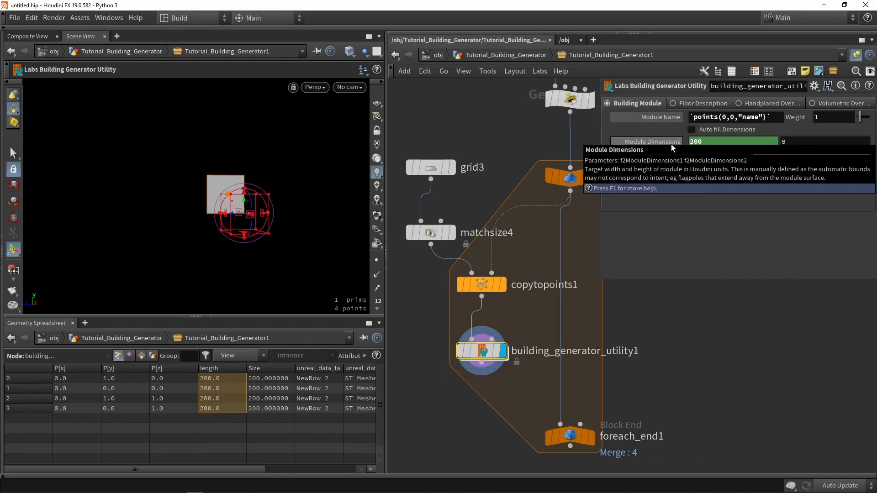
pyautogui.click(592, 437)
pyautogui.click(567, 435)
pyautogui.click(503, 351)
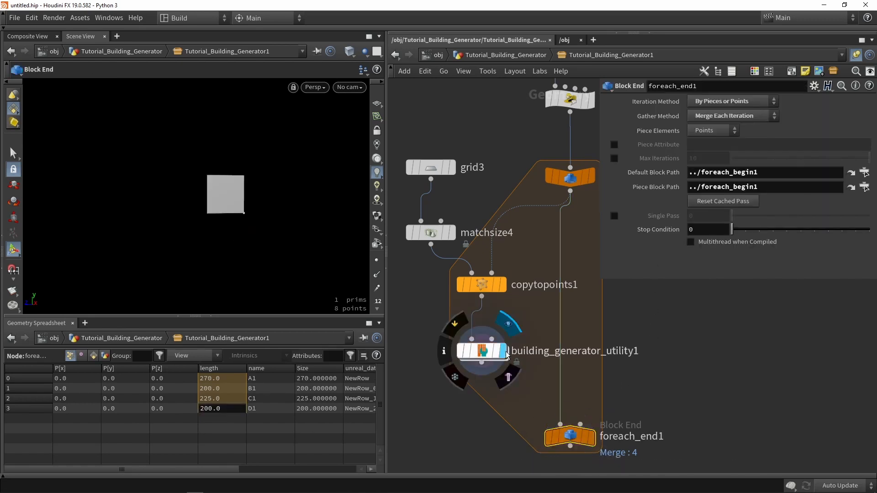
# Step: Divide the length expression in building_generator_utility1's first Module Dimensions value by 100
pyautogui.click(479, 351)
pyautogui.click(662, 144)
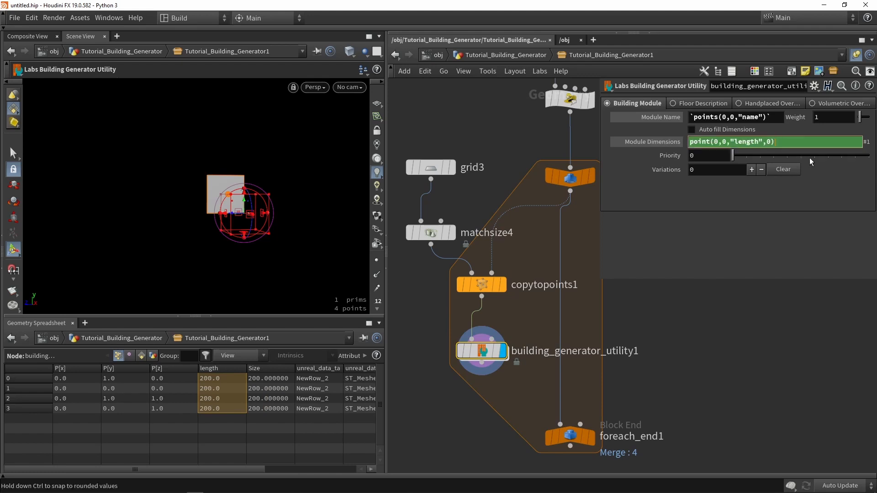
pyautogui.write('/100')
pyautogui.press('Return')
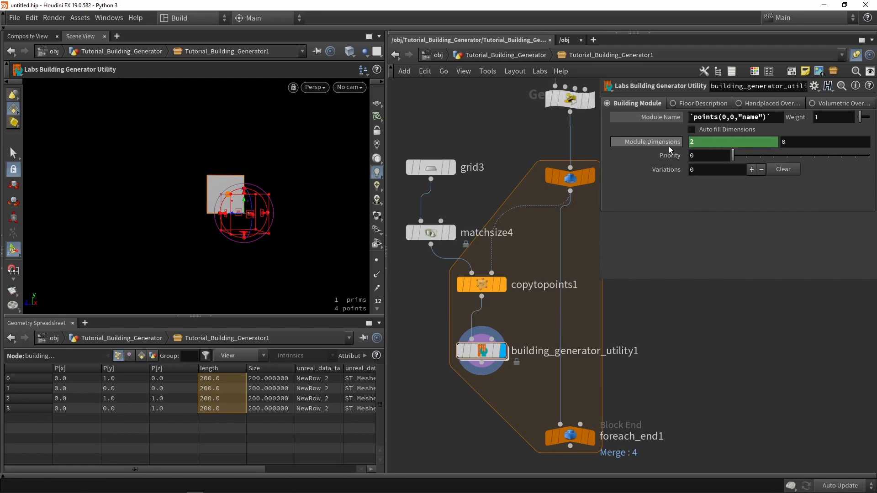
# Step: Set the second Module Dimensions value of building_generator_utility1 to 1
pyautogui.click(797, 142)
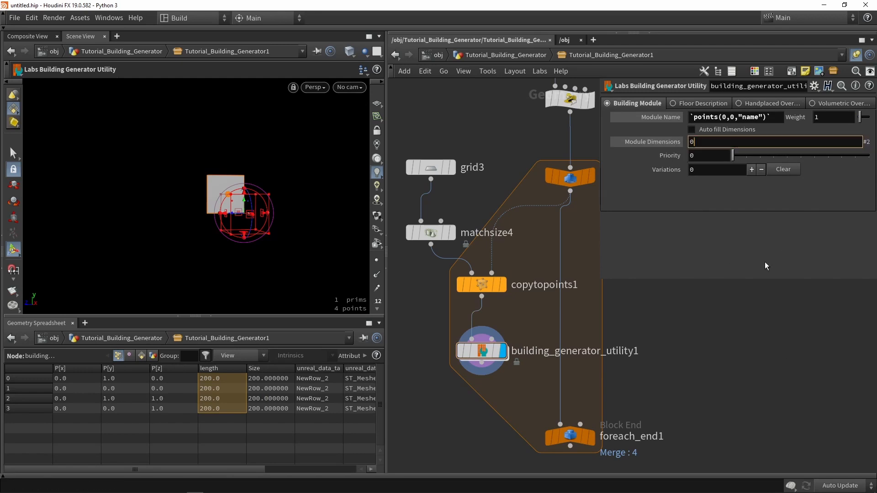
pyautogui.press('BackSpace')
pyautogui.write('1')
pyautogui.press('Return')
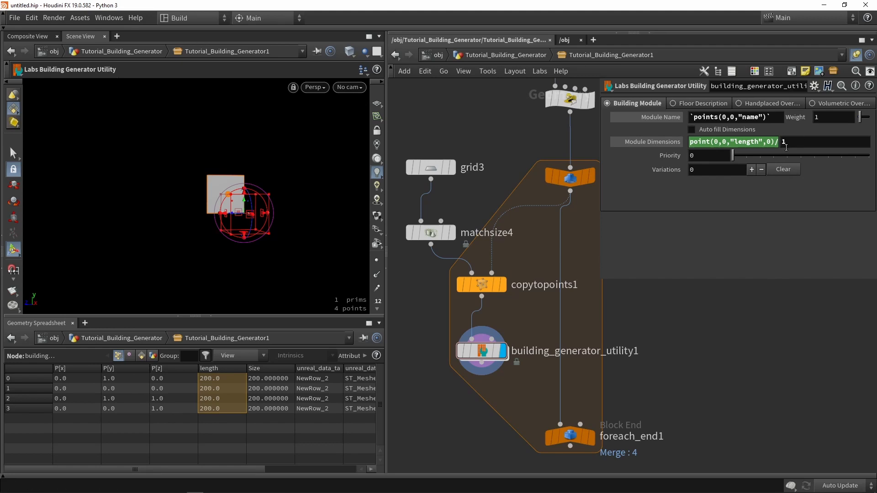
# Step: Review the floor description parameters of the existing FLOOR_Base node for reference
pyautogui.scroll(-4, 740, 404)
pyautogui.moveTo(554, 304); pyautogui.dragTo(539, 311, button='middle')
pyautogui.moveTo(562, 332); pyautogui.dragTo(519, 243)
pyautogui.scroll(-3, 519, 243)
pyautogui.scroll(4, 533, 259)
pyautogui.scroll(2, 451, 244)
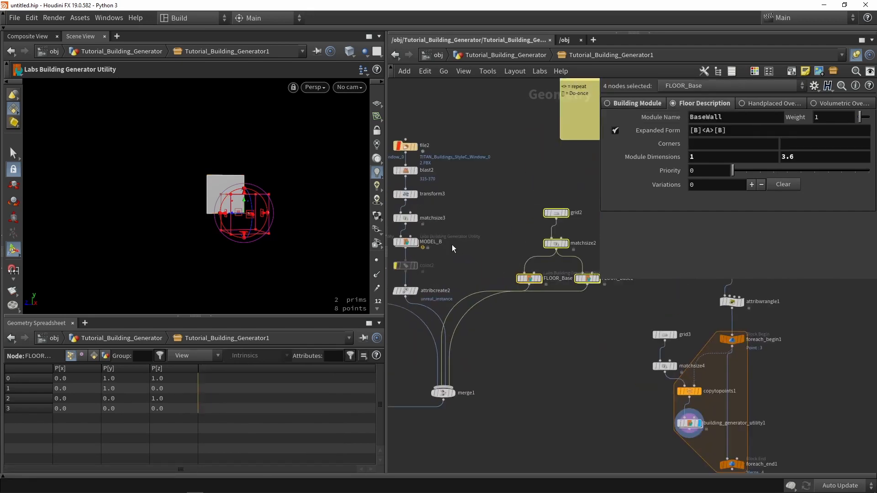
pyautogui.click(530, 278)
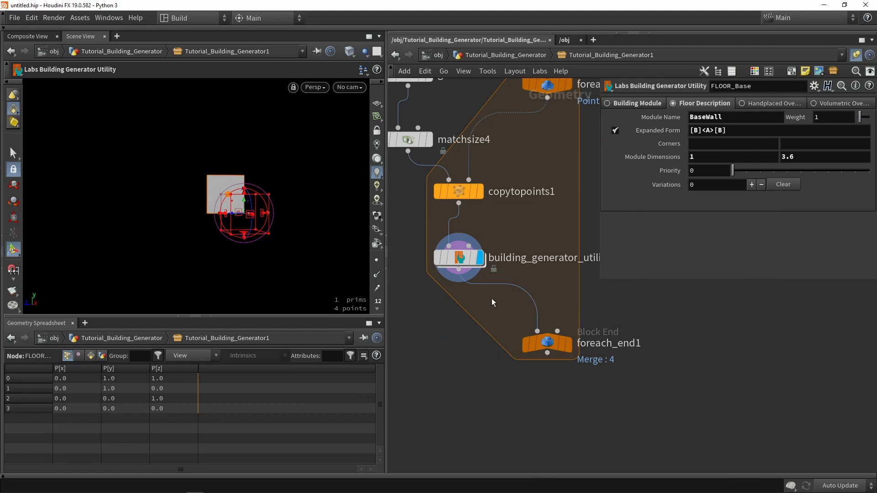
# Step: Wire building_generator_utility1 into foreach_end1, display foreach_end1 and list its primitive attributes in the Geometry Spreadsheet
pyautogui.click(568, 344)
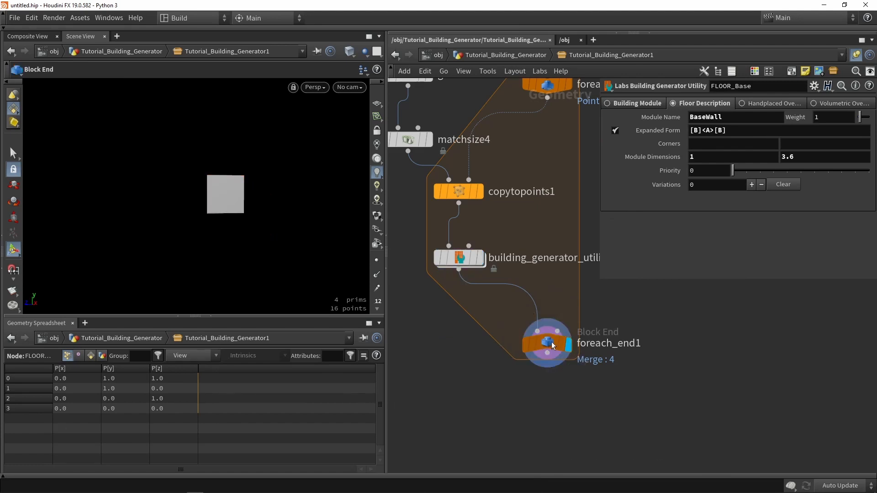
pyautogui.click(533, 350)
pyautogui.moveTo(247, 470); pyautogui.dragTo(319, 469)
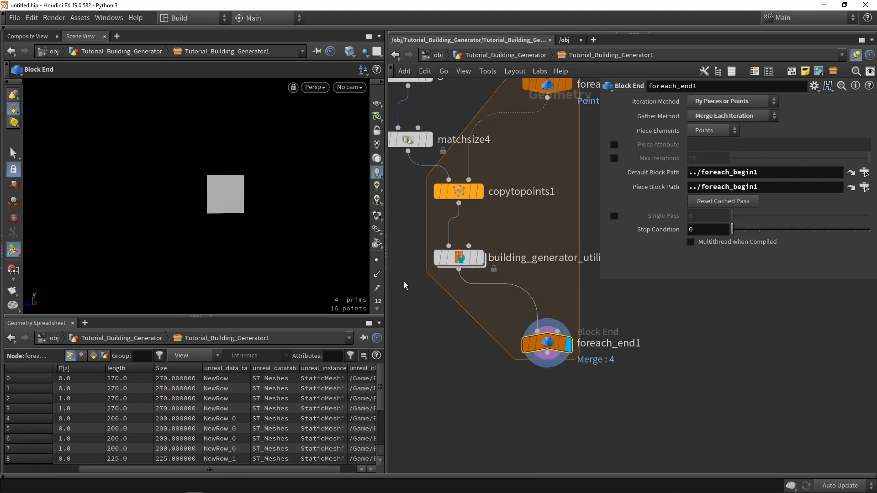
pyautogui.click(93, 355)
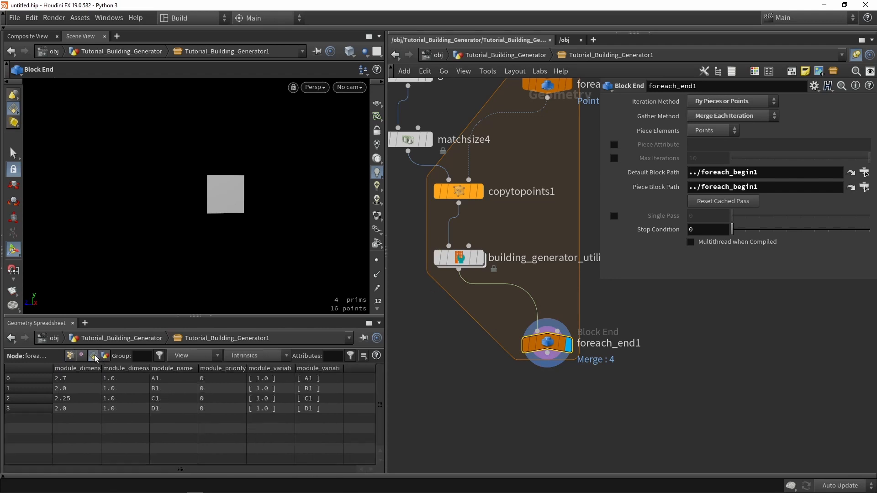
# Step: Examine the module dimensions, module name and module variation columns of foreach_end1 in the Geometry Spreadsheet
pyautogui.moveTo(77, 382); pyautogui.dragTo(84, 411)
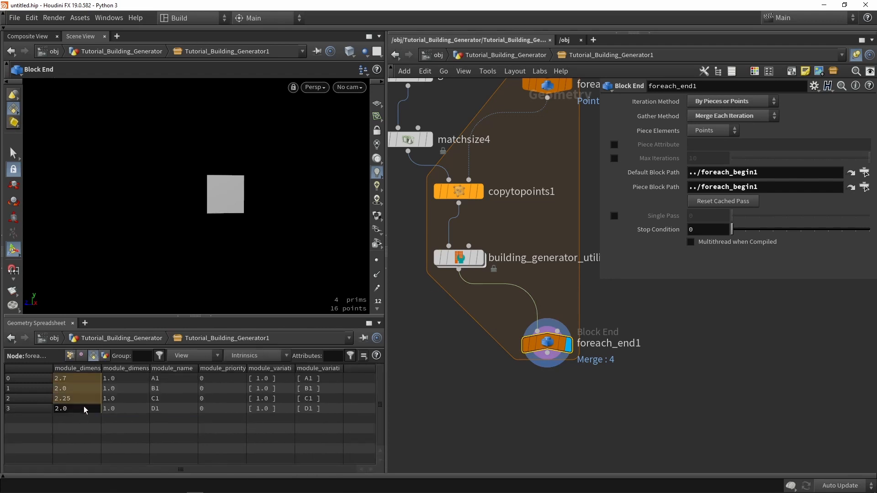
pyautogui.moveTo(123, 379); pyautogui.dragTo(133, 421)
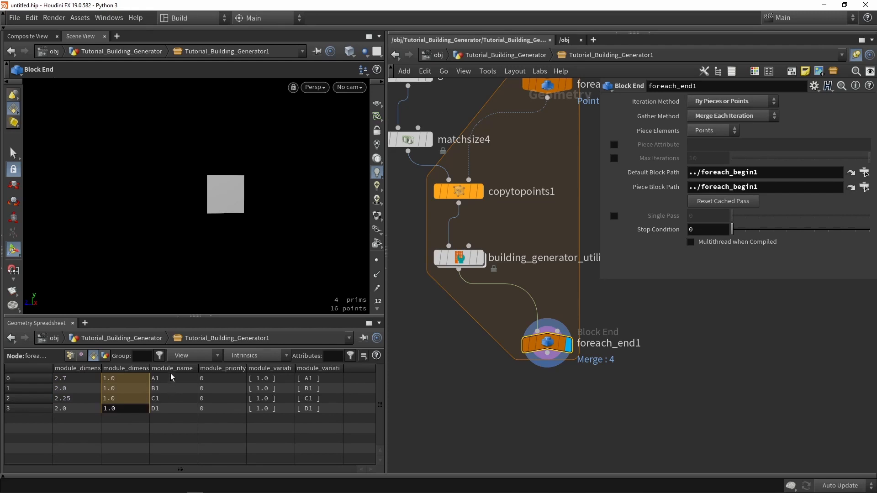
pyautogui.moveTo(173, 379); pyautogui.dragTo(179, 431)
pyautogui.moveTo(257, 378); pyautogui.dragTo(283, 423)
pyautogui.moveTo(316, 378); pyautogui.dragTo(325, 433)
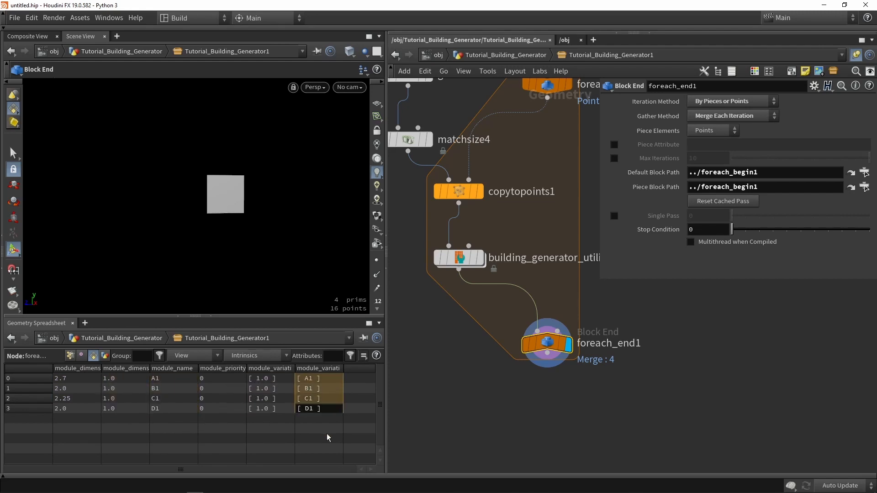
# Step: Move the nine-node data table loop chain, from object_merge1 to foreach_end1, farther away from the FLOOR_Base network
pyautogui.scroll(-6, 615, 371)
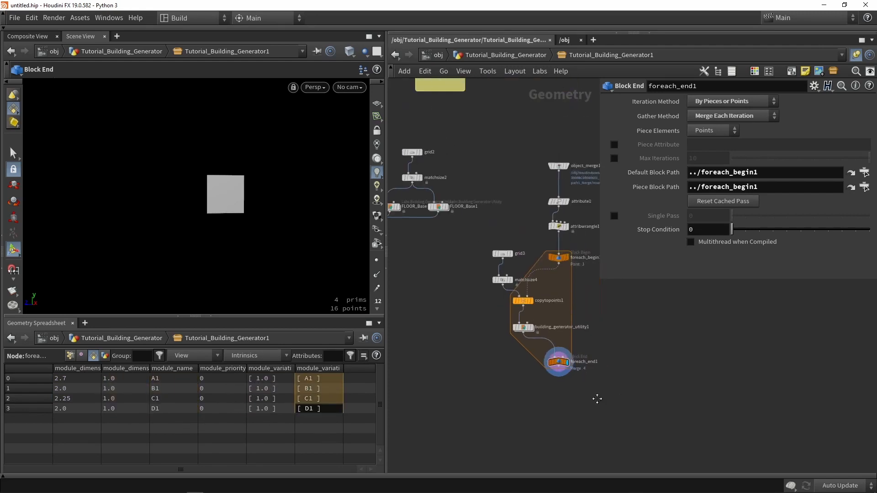
pyautogui.moveTo(568, 401); pyautogui.dragTo(497, 225)
pyautogui.scroll(-3, 526, 301)
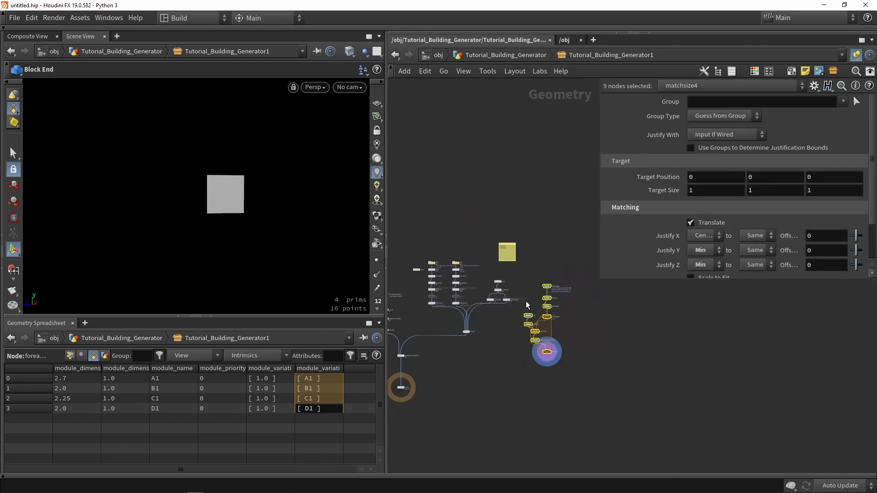
pyautogui.moveTo(535, 363); pyautogui.dragTo(559, 327)
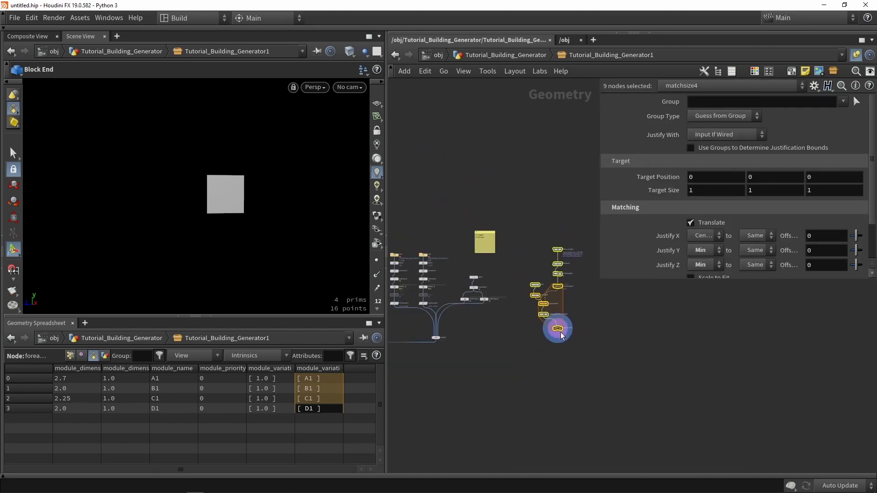
pyautogui.scroll(-3, 576, 359)
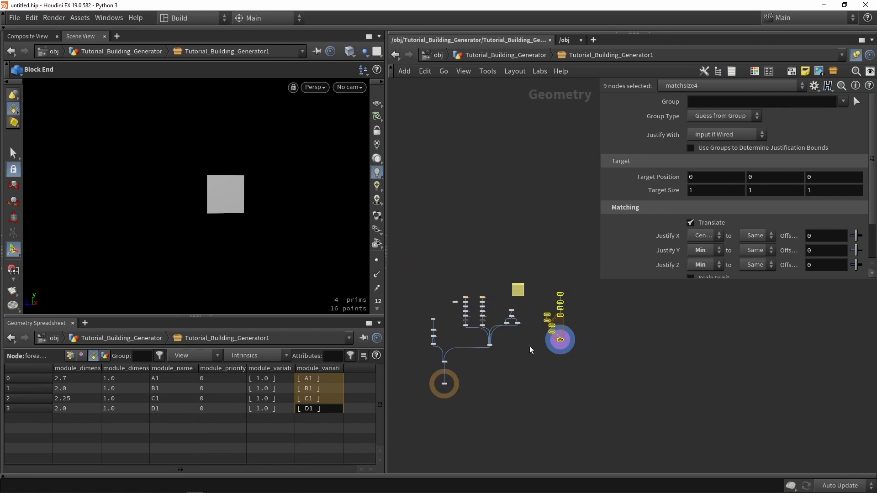
# Step: Add a second Object Merge node beside object_merge1 and make it the displayed node
pyautogui.press('f')
pyautogui.click(460, 301)
pyautogui.moveTo(460, 301); pyautogui.dragTo(503, 318, button='middle')
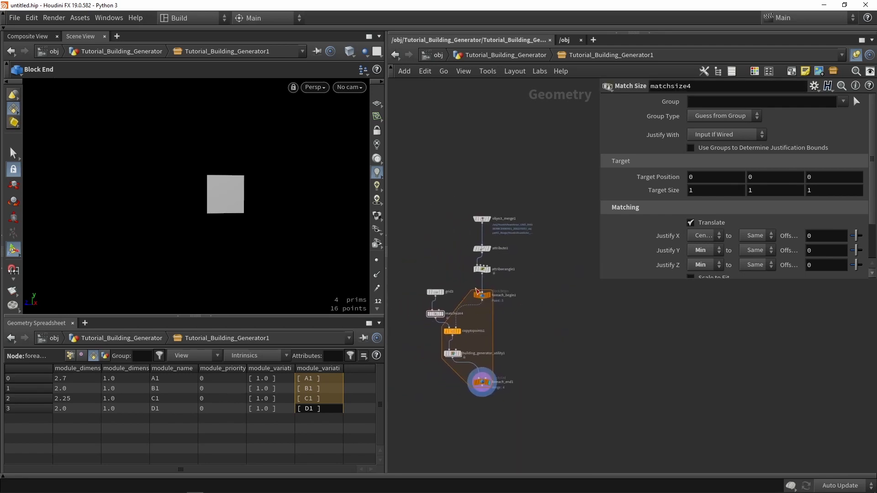
pyautogui.scroll(3, 491, 298)
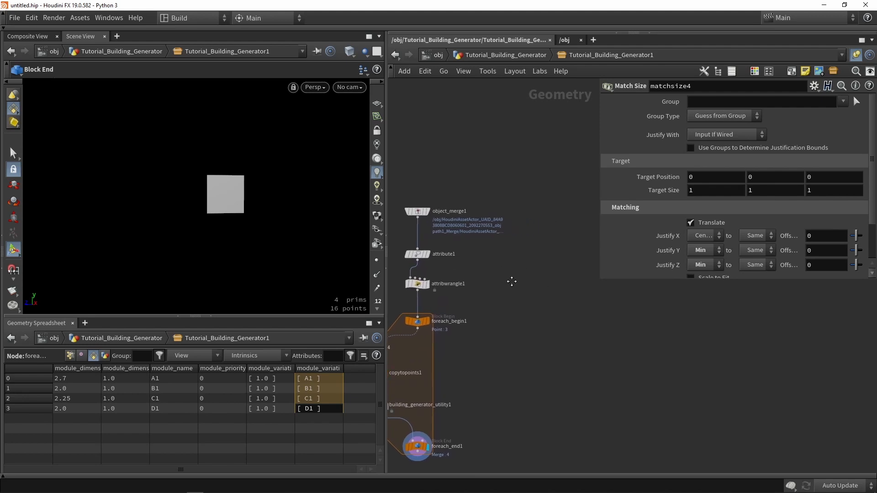
pyautogui.press('Tab')
pyautogui.write('obj')
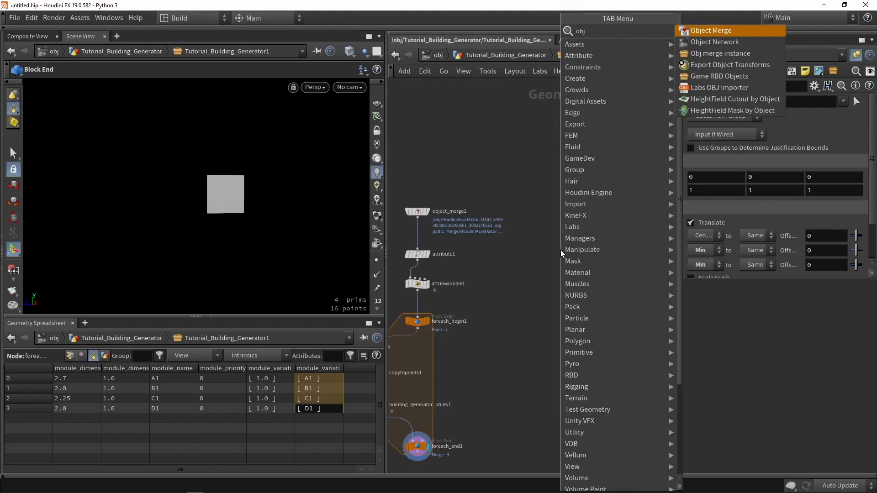
pyautogui.click(711, 30)
pyautogui.click(489, 257)
pyautogui.scroll(2, 489, 257)
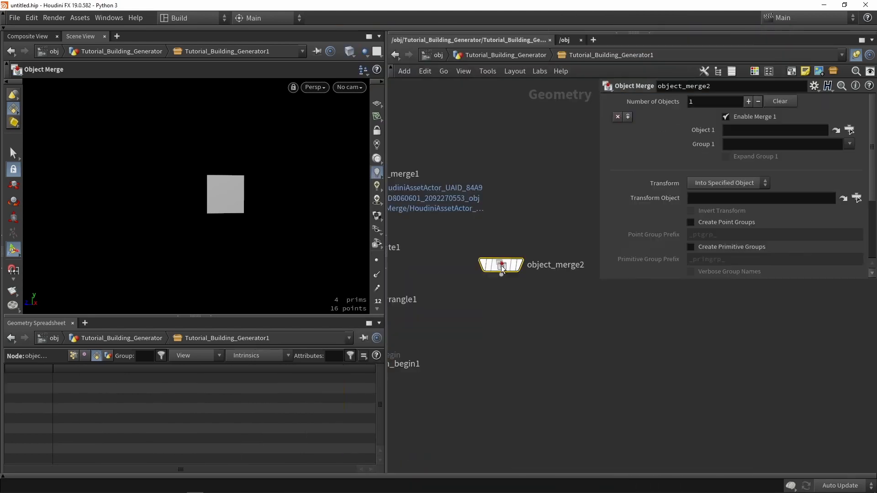
pyautogui.click(525, 241)
pyautogui.scroll(-3, 502, 267)
pyautogui.moveTo(503, 268); pyautogui.dragTo(540, 237)
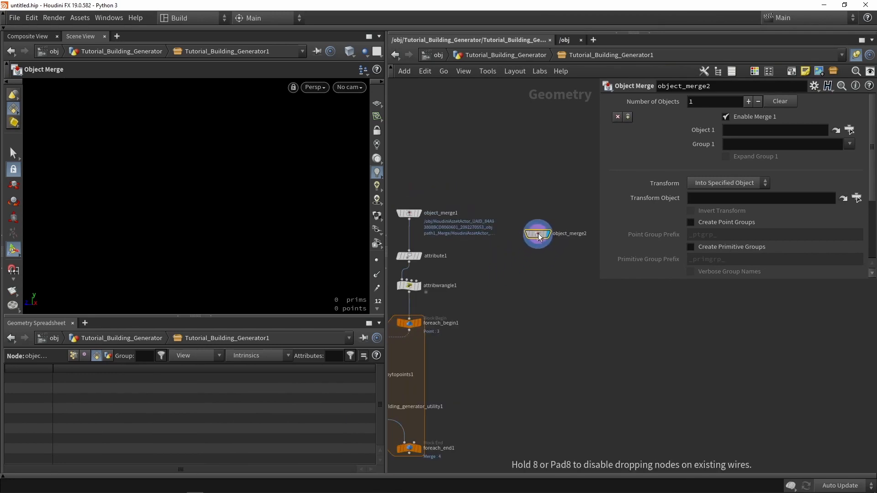
# Step: Add object_merge2's Object 1 parameter to the Data Tables folder of the Tutorial_Building_Generator asset, label it Floor DT and apply it
pyautogui.click(81, 18)
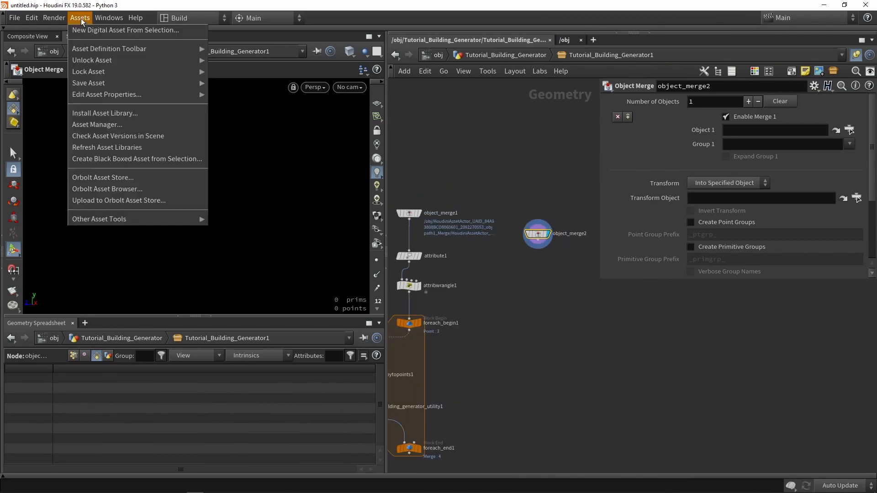
pyautogui.moveTo(111, 97)
pyautogui.click(229, 97)
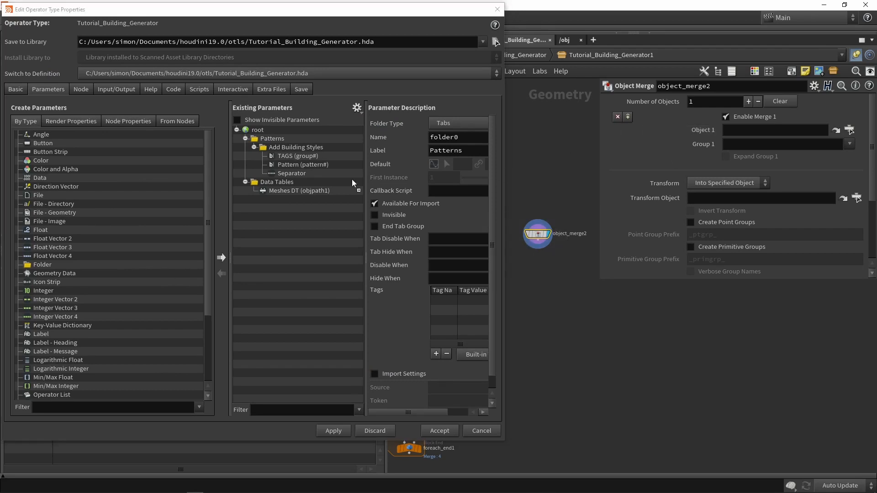
pyautogui.click(291, 182)
pyautogui.moveTo(292, 182); pyautogui.dragTo(292, 182)
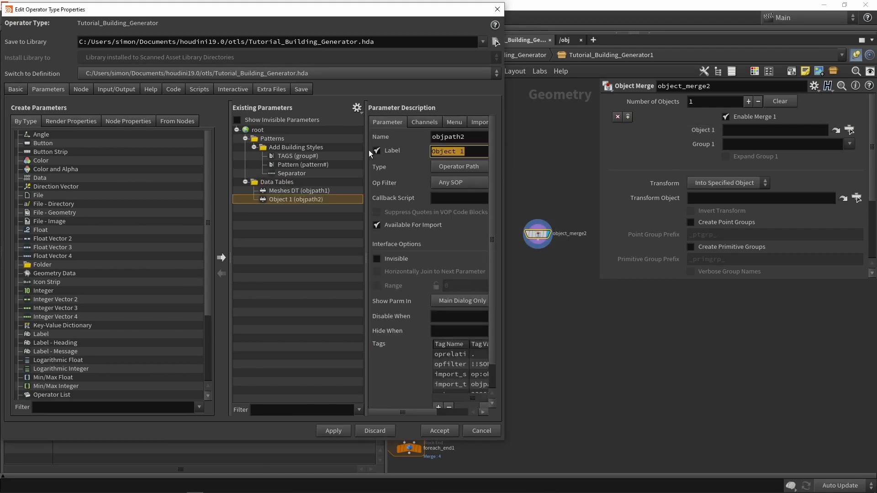
pyautogui.write('Floor pa')
pyautogui.press('BackSpace')
pyautogui.press('BackSpace')
pyautogui.write('DT')
pyautogui.press('Return')
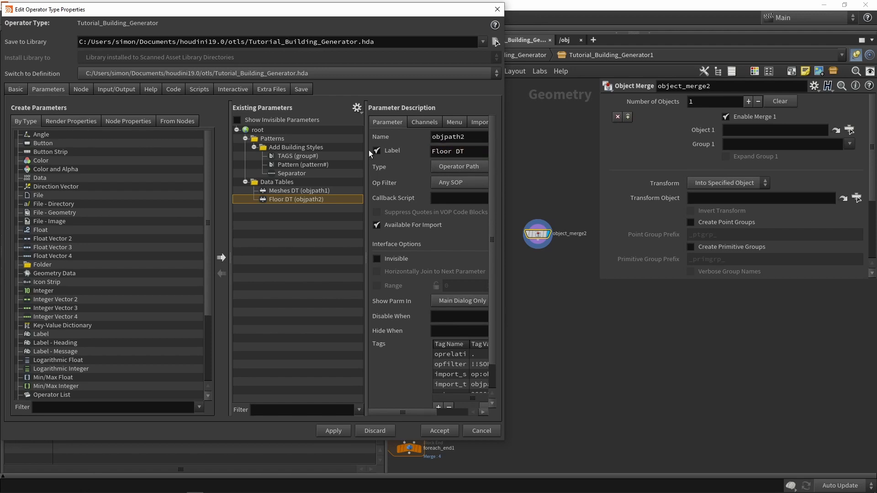
pyautogui.click(333, 431)
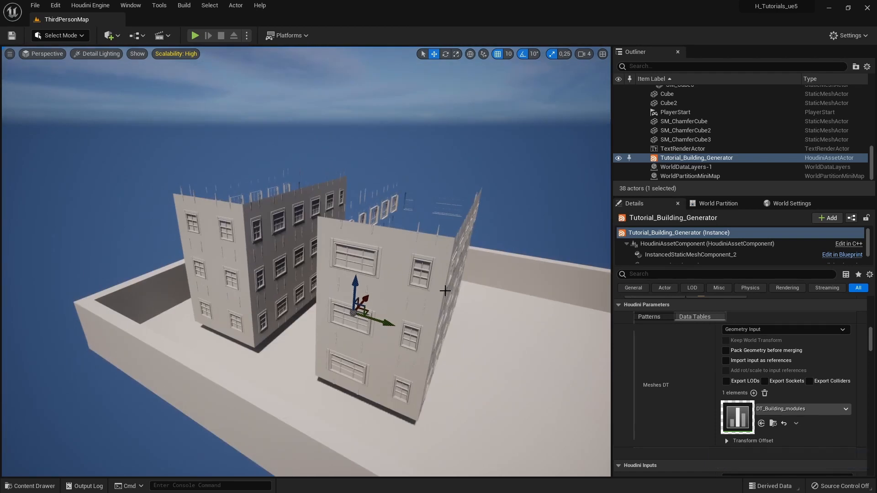
# Step: Switch to Unreal Engine, recook Tutorial_Building_Generator and look through its Data Tables parameters for the Floor DT input
pyautogui.scroll(10, 689, 330)
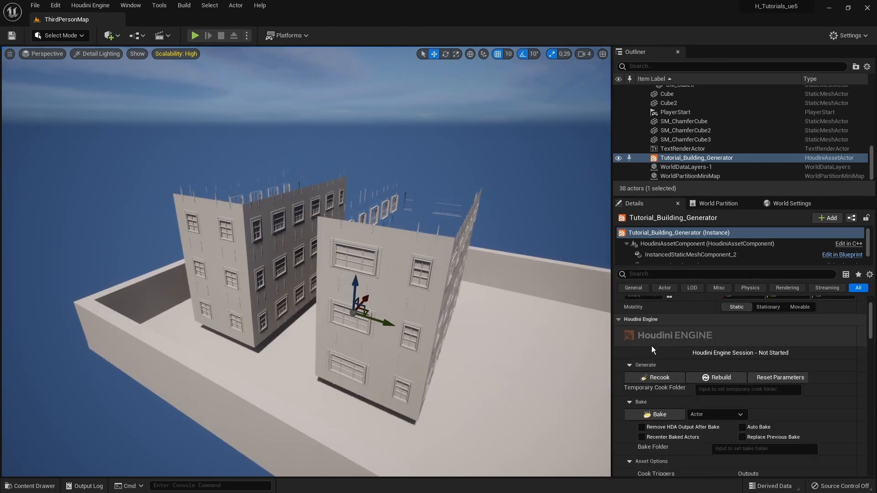
pyautogui.click(651, 379)
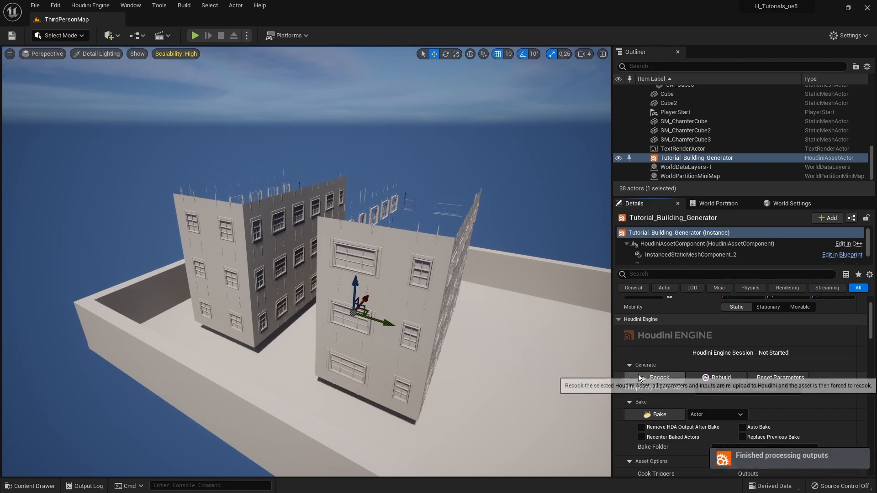
pyautogui.scroll(-15, 638, 376)
pyautogui.scroll(5, 639, 374)
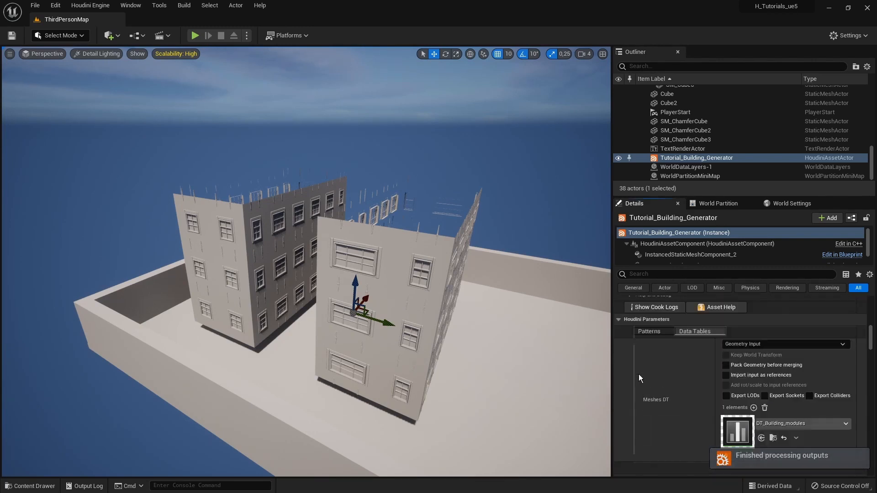
pyautogui.scroll(-6, 733, 386)
pyautogui.scroll(15, 730, 409)
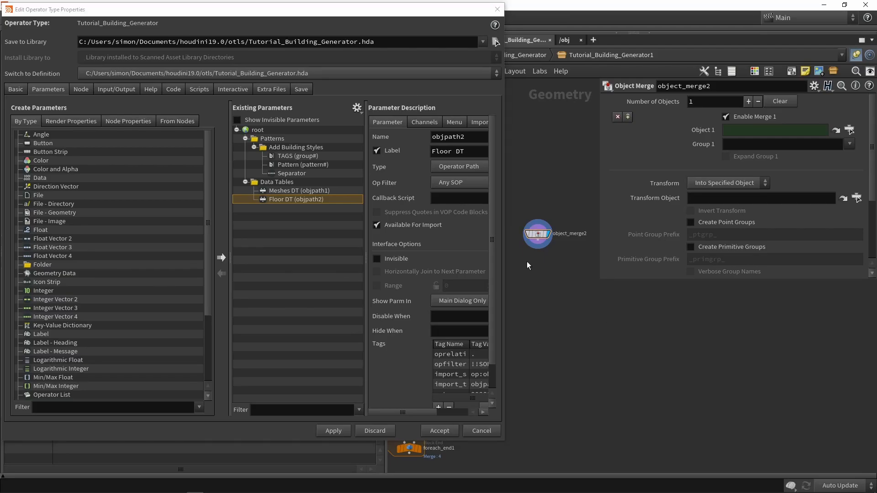
# Step: Return to Houdini, accept the type property changes and save the Tutorial Building Generator asset
pyautogui.click(441, 433)
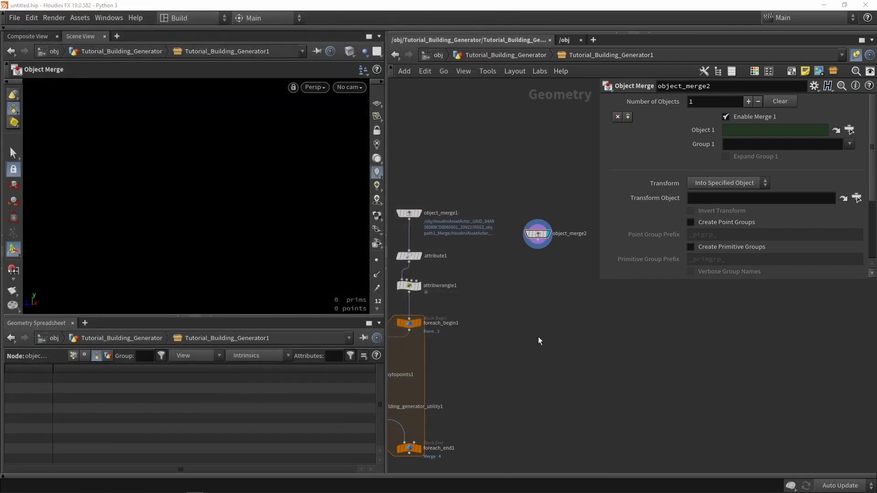
pyautogui.click(84, 20)
pyautogui.moveTo(123, 82)
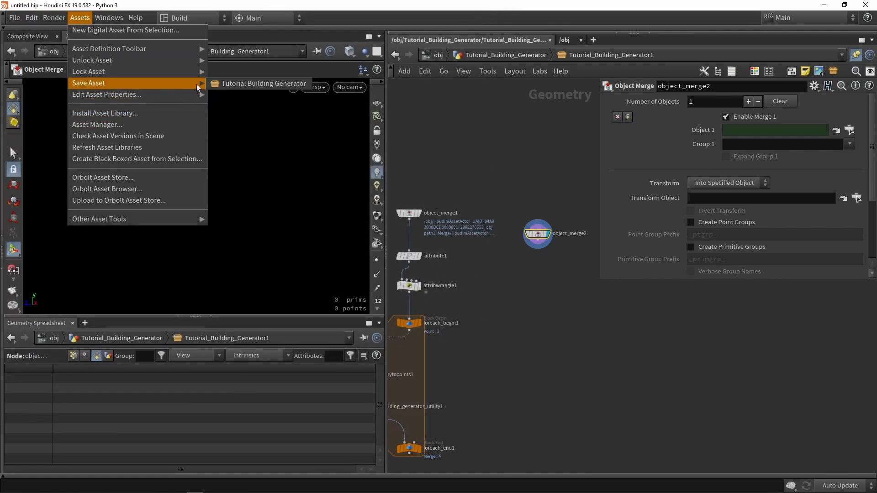
pyautogui.click(274, 84)
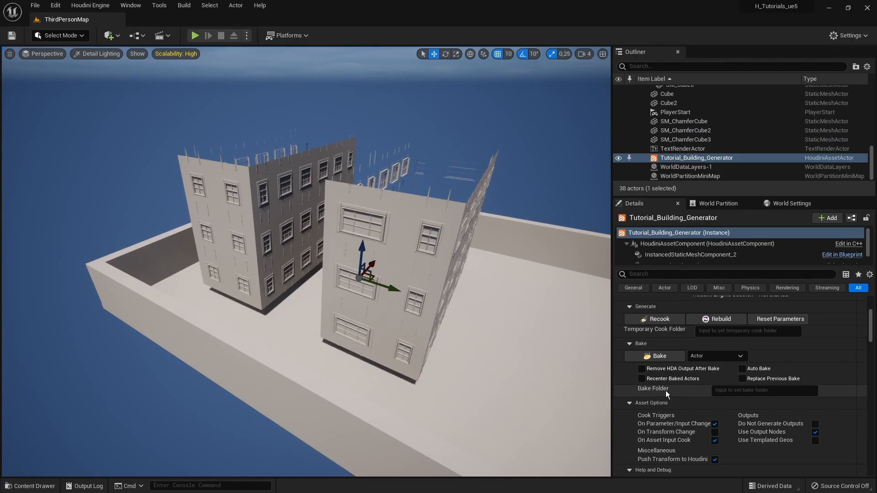
# Step: Switch to Unreal Engine and assign the DT_Floor_Patterns data table to the generator's Floor DT input
pyautogui.scroll(-5, 665, 390)
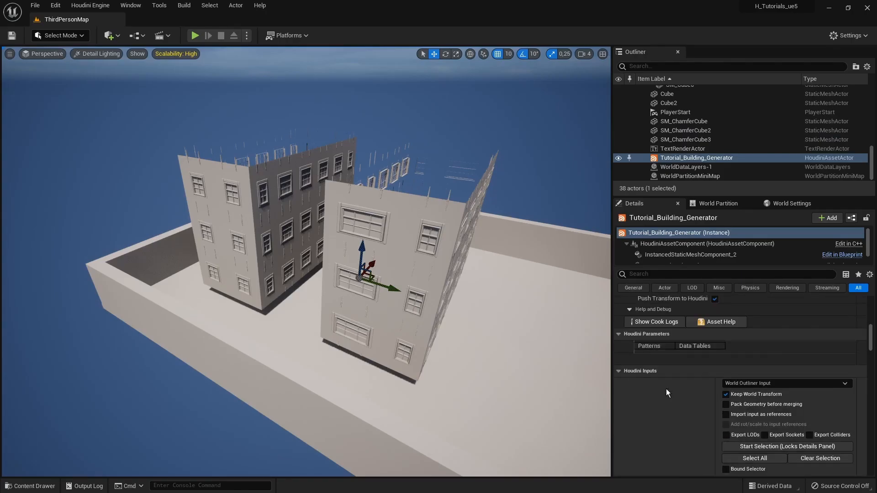
pyautogui.scroll(3, 666, 387)
pyautogui.click(692, 347)
pyautogui.scroll(-5, 679, 358)
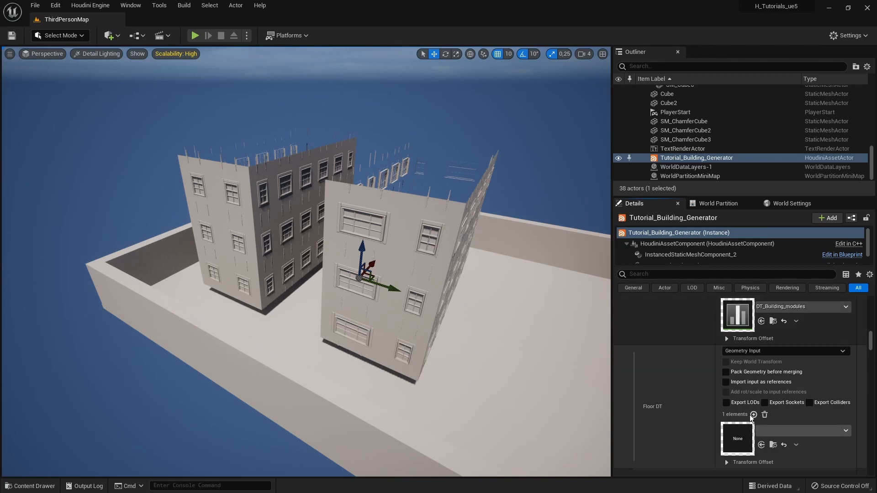
pyautogui.click(789, 430)
pyautogui.write('DT')
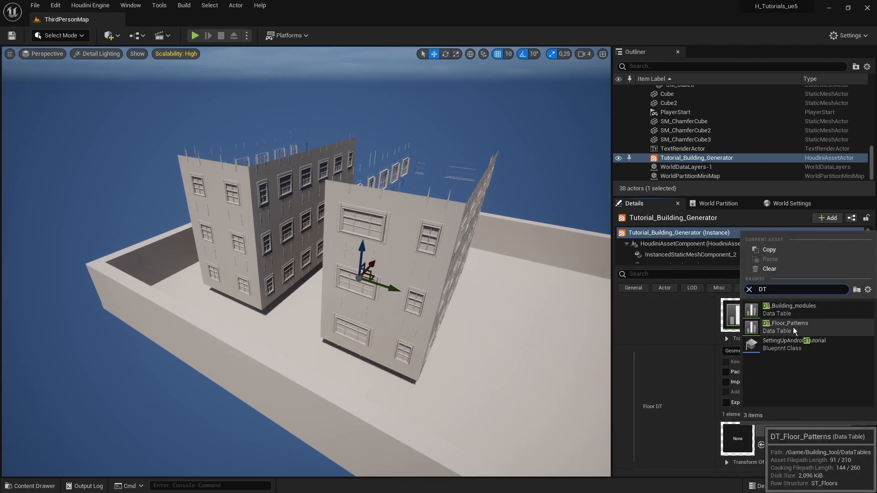
pyautogui.click(793, 327)
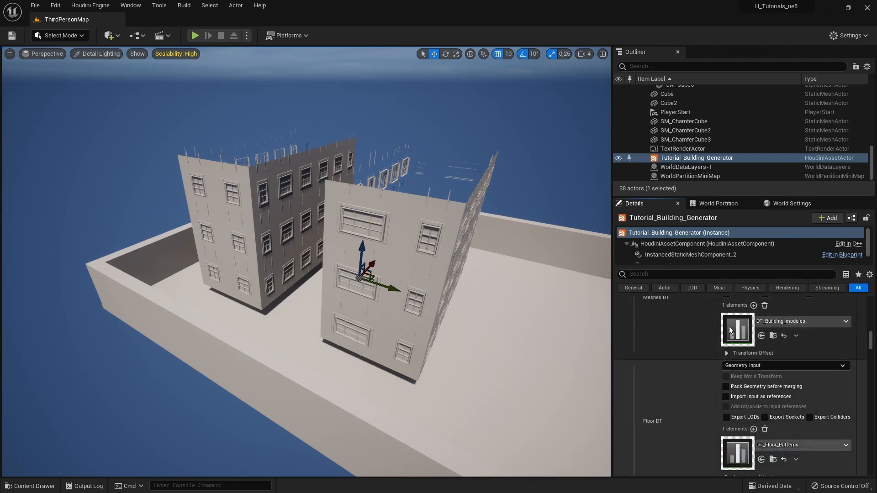
# Step: Locate DT_Building_modules from the Meshes DT input and copy its asset reference
pyautogui.moveTo(494, 333)
pyautogui.mouseDown(button='right')
pyautogui.moveTo(477, 302)
pyautogui.moveTo(494, 333)
pyautogui.mouseUp(button='right')
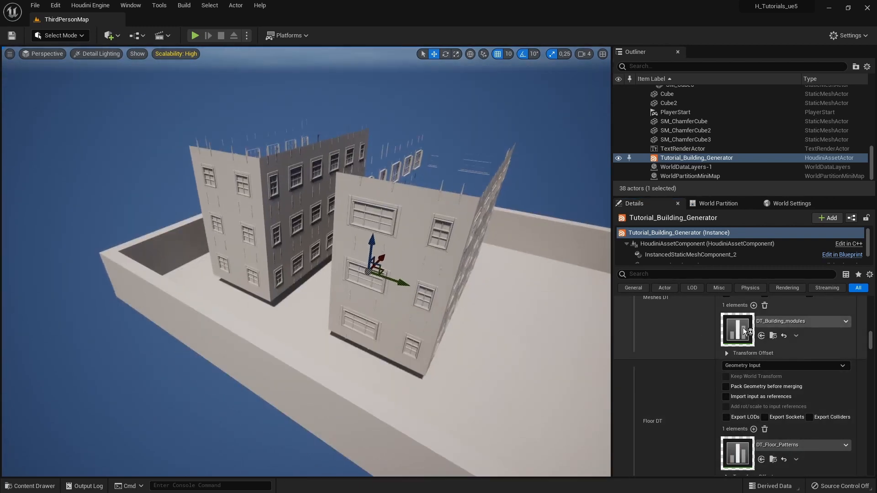
pyautogui.click(773, 336)
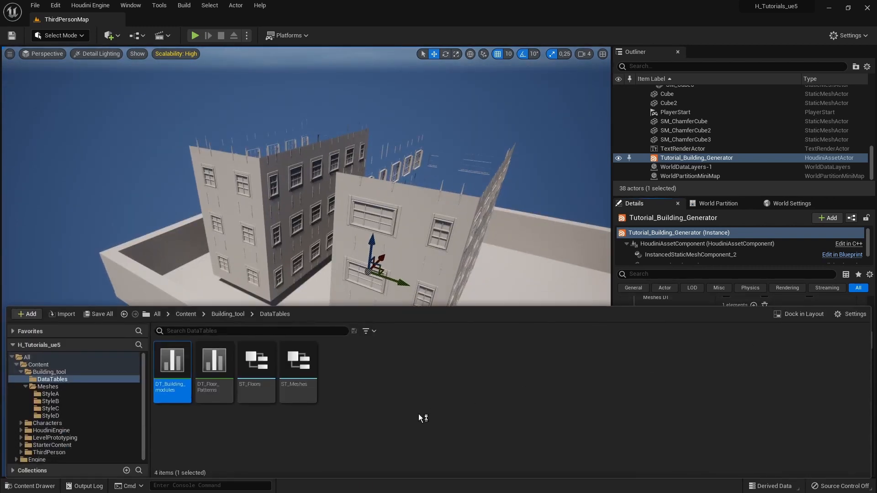
pyautogui.rightClick(185, 370)
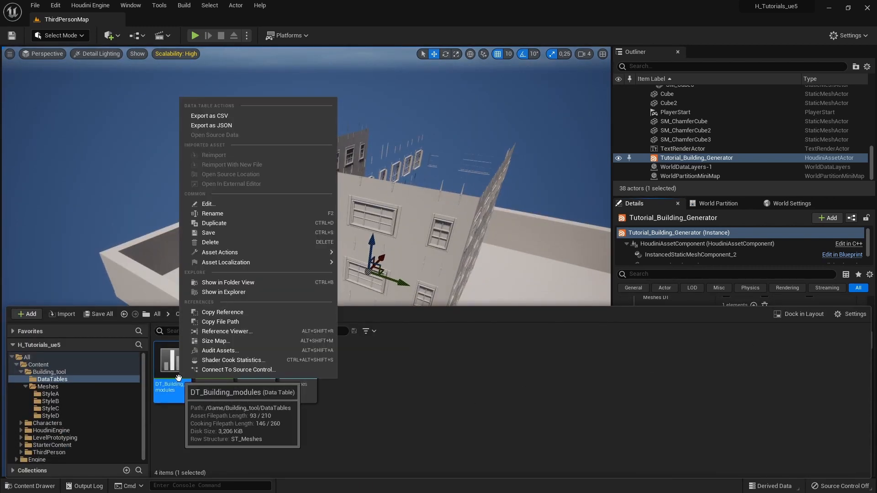
pyautogui.click(237, 313)
pyautogui.click(430, 259)
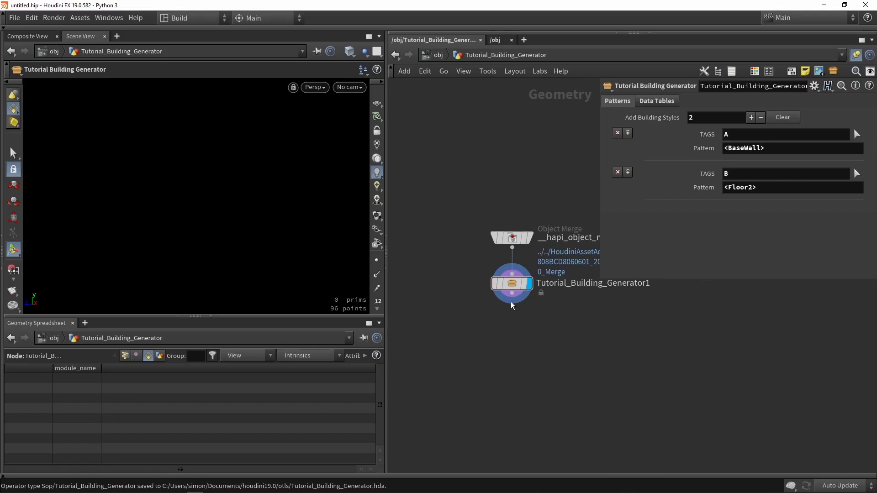
# Step: Switch to Houdini, enter Tutorial_Building_Generator1 and examine object_merge2's point attributes in the Geometry Spreadsheet
pyautogui.moveTo(513, 297); pyautogui.dragTo(515, 343)
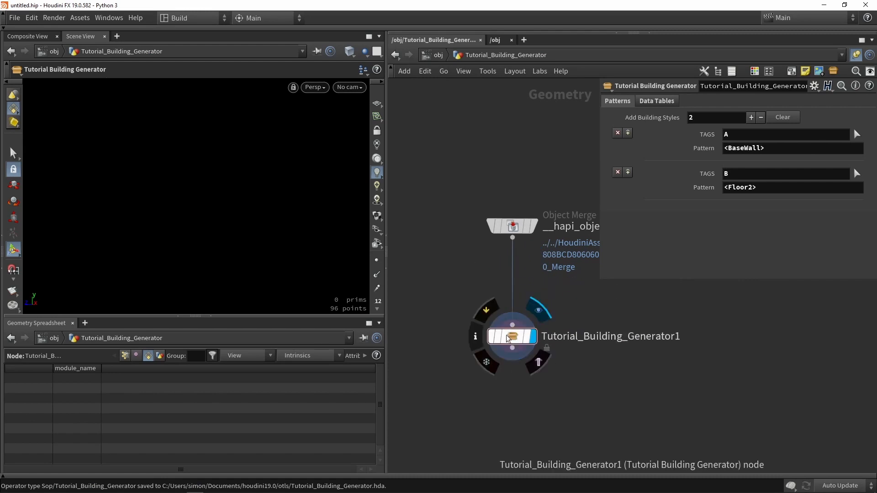
pyautogui.rightClick(515, 343)
pyautogui.doubleClick(511, 340)
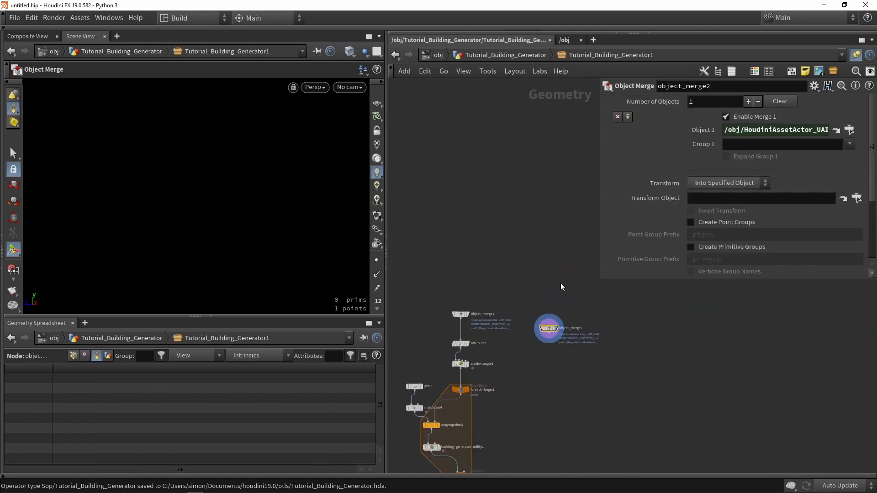
pyautogui.hotkey('space', 'g')
pyautogui.press('Return')
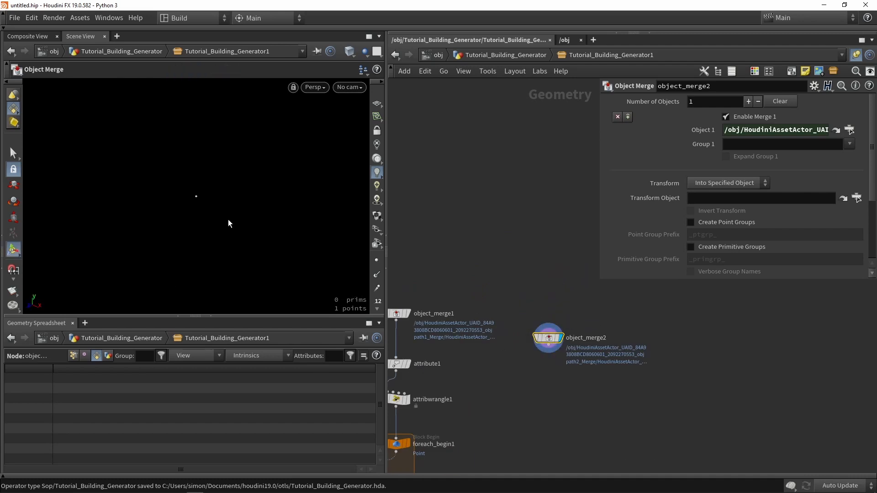
pyautogui.click(73, 356)
pyautogui.click(257, 379)
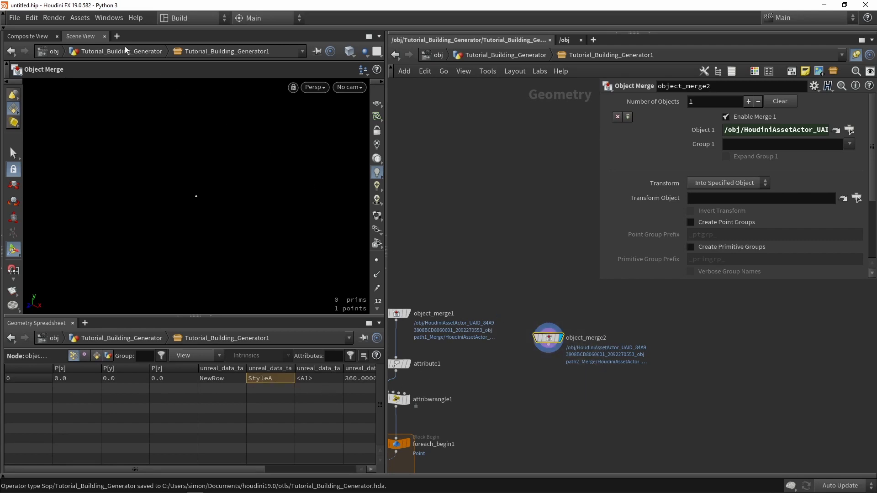
# Step: Open the Tutorial_Building_Generator type properties in a wider window and show the channel defaults of Meshes DT
pyautogui.click(80, 18)
pyautogui.moveTo(183, 92)
pyautogui.click(227, 91)
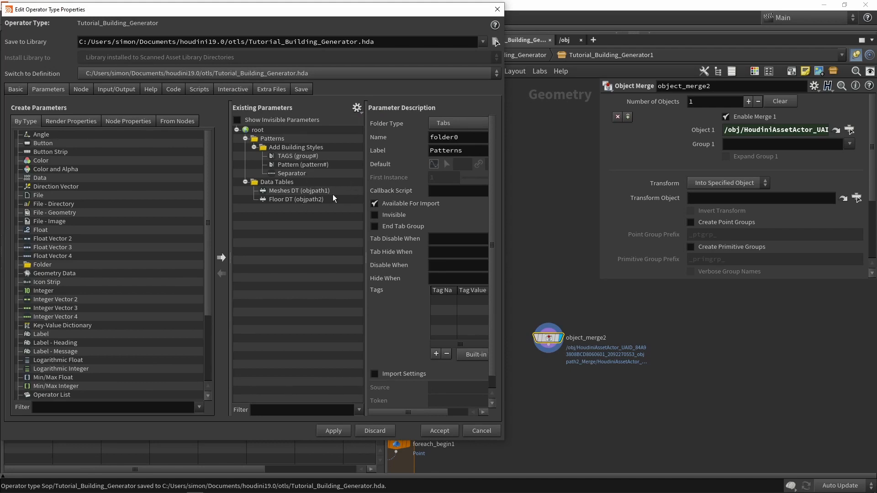
pyautogui.moveTo(505, 159); pyautogui.dragTo(691, 158)
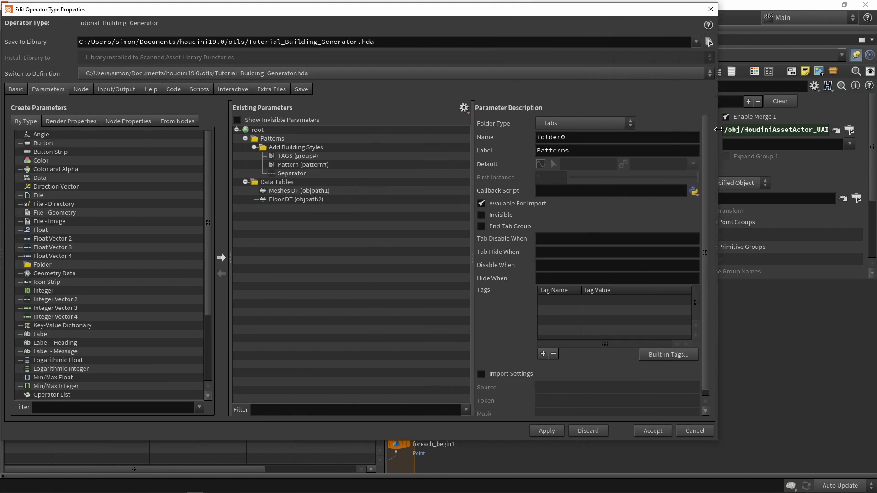
pyautogui.click(310, 191)
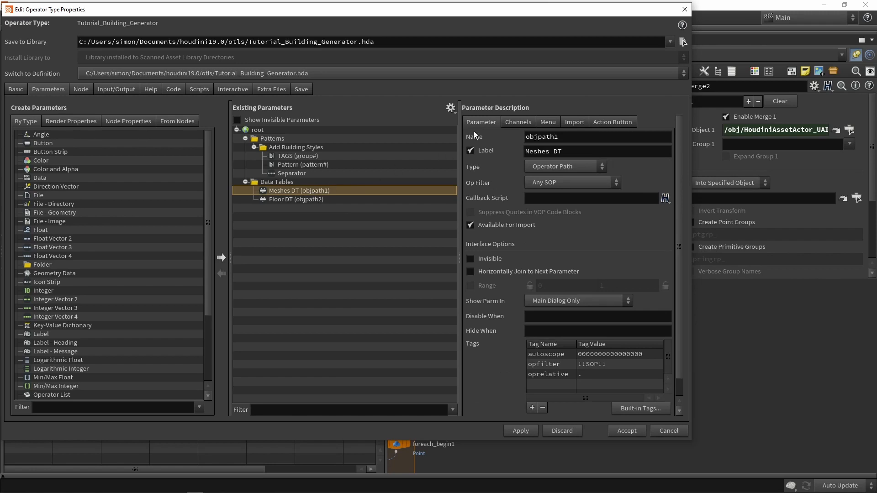
pyautogui.click(526, 121)
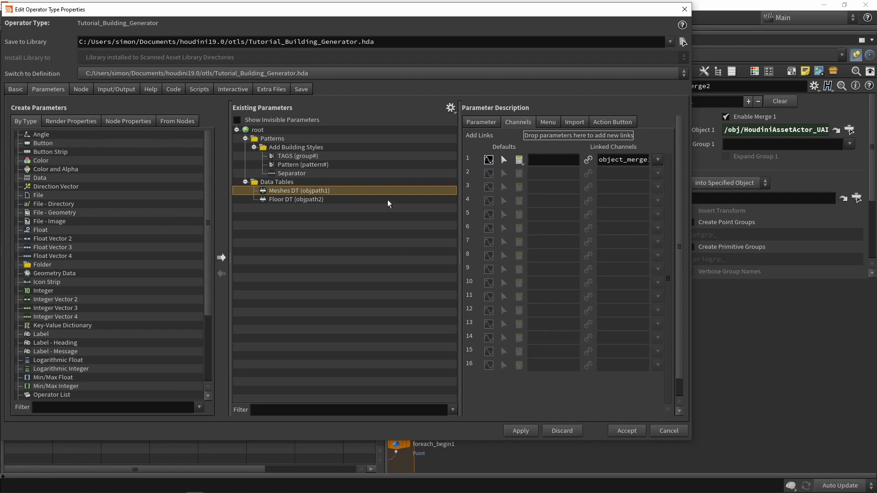
# Step: Paste the copied data table reference as the channel default of the Floor DT parameter and check the path
pyautogui.click(338, 201)
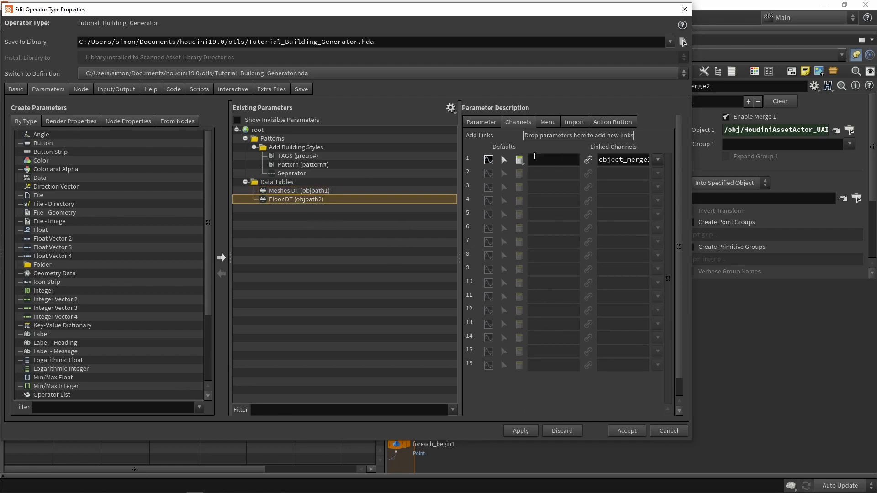
pyautogui.click(534, 156)
pyautogui.hotkey('ctrl', 'v')
pyautogui.click(410, 267)
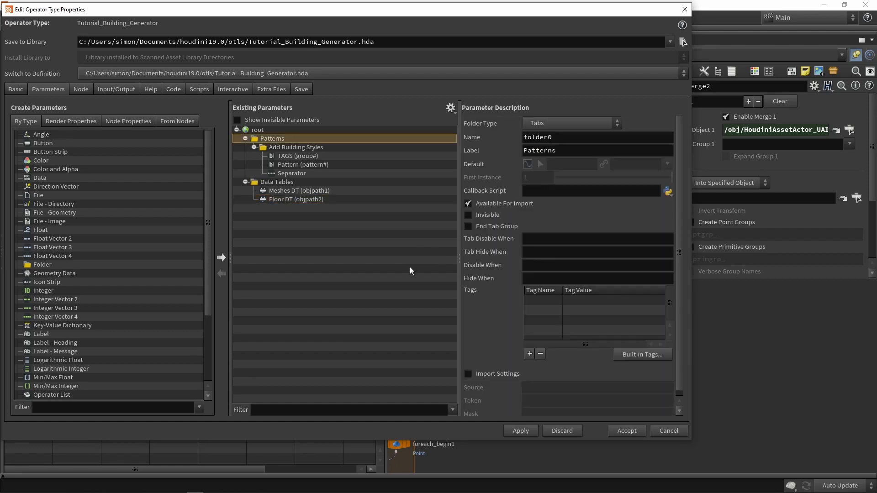
pyautogui.click(295, 199)
pyautogui.click(537, 159)
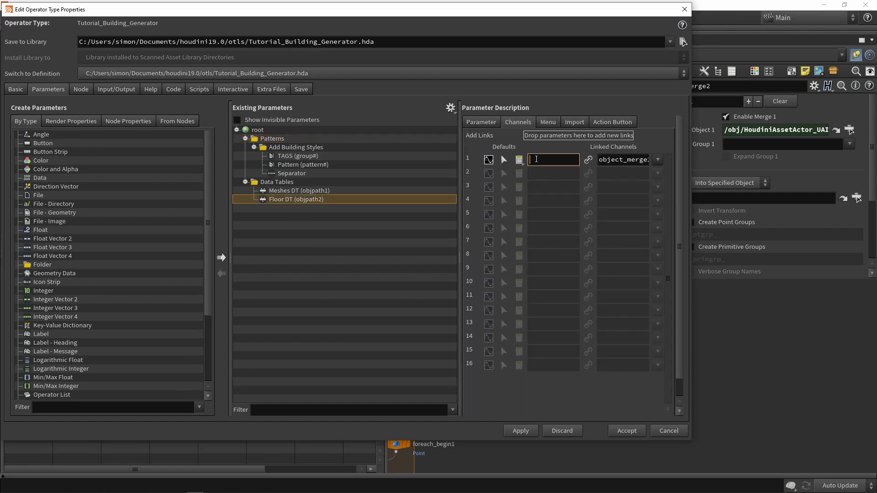
pyautogui.hotkey('ctrl', 'v')
pyautogui.click(547, 162)
pyautogui.press('Right')
pyautogui.press('Right')
pyautogui.press('Right')
pyautogui.press('Right')
pyautogui.press('Right')
pyautogui.press('Right')
pyautogui.press('Right')
pyautogui.press('Right')
pyautogui.press('Right')
pyautogui.press('Right')
pyautogui.press('Right')
pyautogui.press('Right')
pyautogui.press('Right')
pyautogui.press('Right')
pyautogui.press('Right')
pyautogui.press('Right')
pyautogui.press('Right')
pyautogui.press('Right')
pyautogui.press('Right')
pyautogui.press('Right')
pyautogui.press('Right')
pyautogui.press('Right')
pyautogui.press('Right')
pyautogui.press('Right')
pyautogui.press('Right')
pyautogui.press('Left')
pyautogui.press('Left')
pyautogui.press('Left')
pyautogui.press('Left')
pyautogui.press('Left')
pyautogui.press('Left')
pyautogui.press('Left')
pyautogui.press('Left')
pyautogui.press('Left')
pyautogui.press('Left')
pyautogui.press('Left')
# Step: Open the channel default of the Meshes DT parameter for editing
pyautogui.click(299, 190)
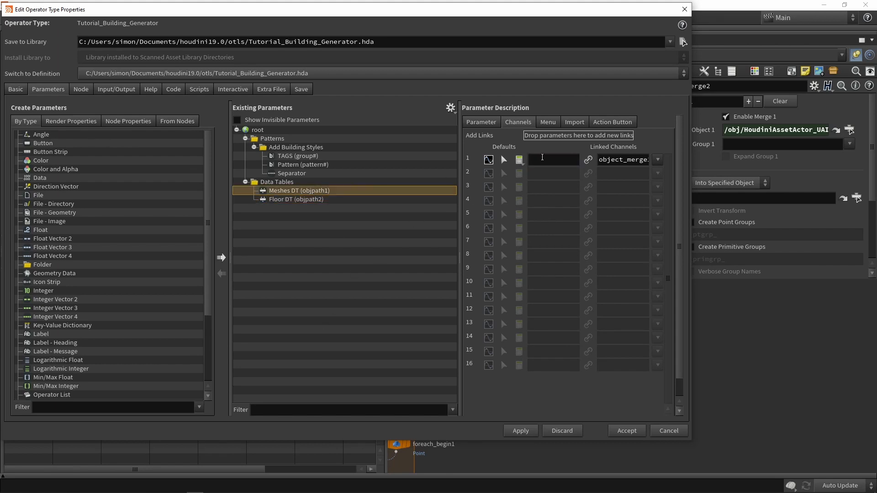
pyautogui.click(544, 160)
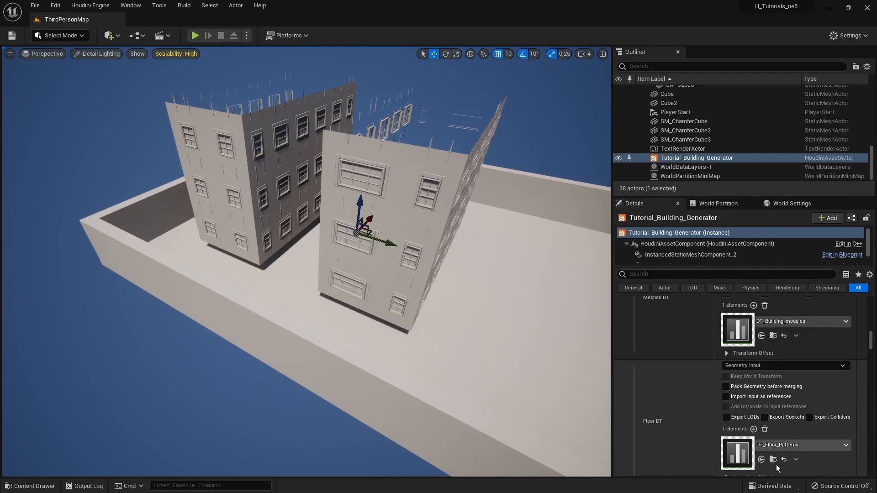
# Step: Switch to Unreal Engine and copy the asset reference of the DT_Floor_Patterns data table
pyautogui.hotkey('ctrl', 'space')
pyautogui.rightClick(207, 380)
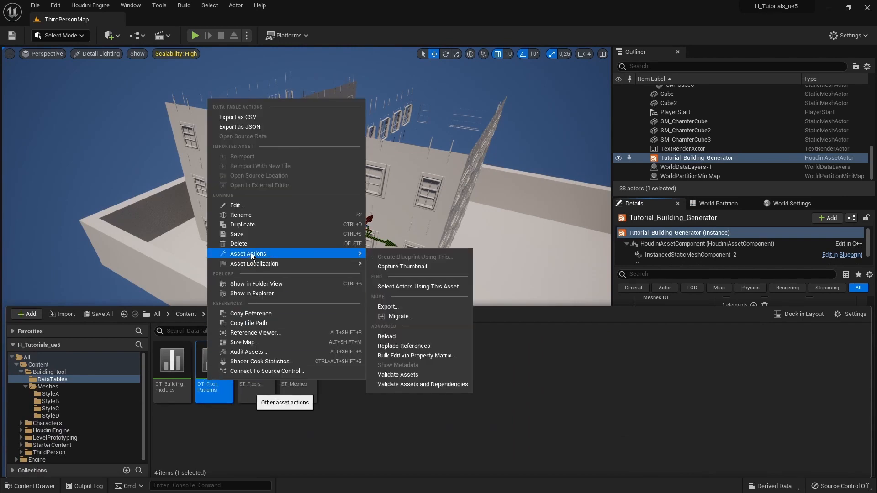
pyautogui.click(264, 312)
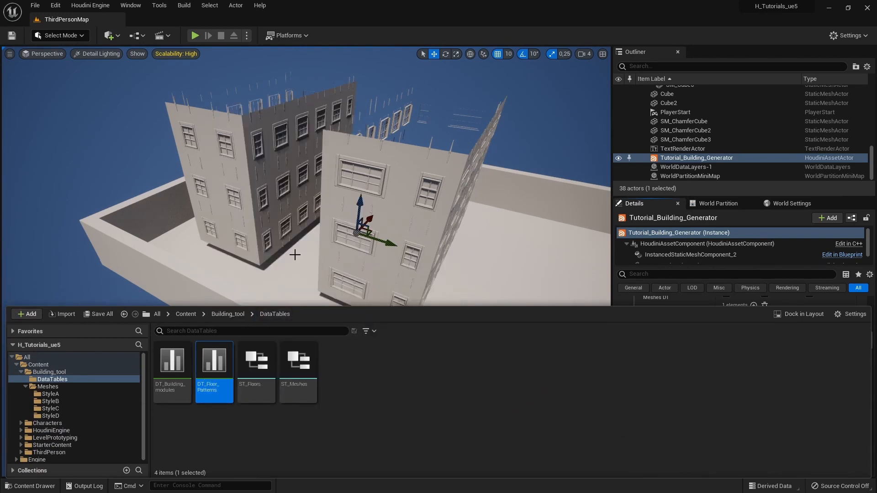
# Step: Switch back to Houdini, paste the copied DT_Floor_Patterns reference as the Floor DT channel default, and apply and accept the type properties
pyautogui.hotkey('alt', 'Tab')
pyautogui.click(310, 202)
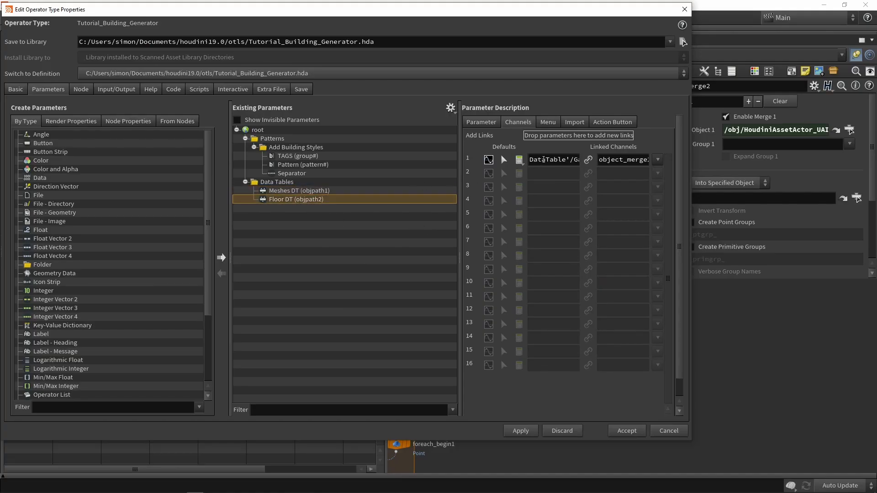
pyautogui.tripleClick(546, 159)
pyautogui.hotkey('ctrl', 'v')
pyautogui.press('Return')
pyautogui.click(525, 431)
pyautogui.click(627, 431)
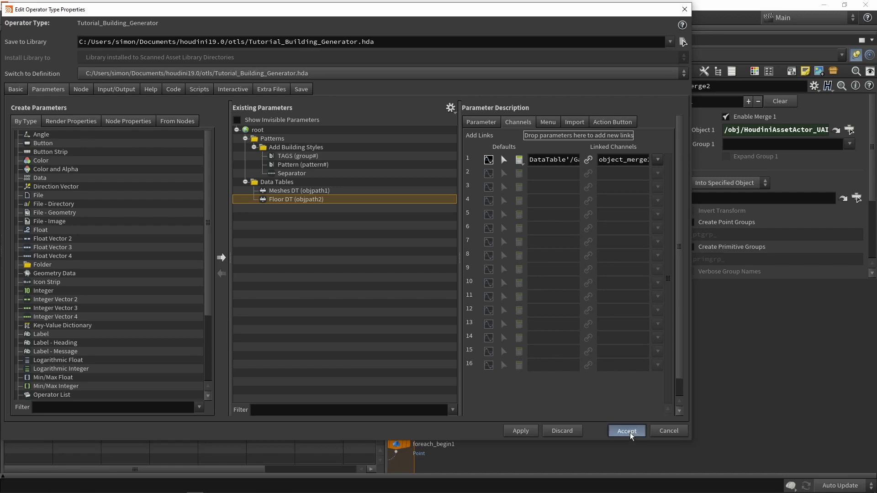
# Step: Move the object_merge2 node up so it lines up with object_merge1
pyautogui.scroll(1, 556, 232)
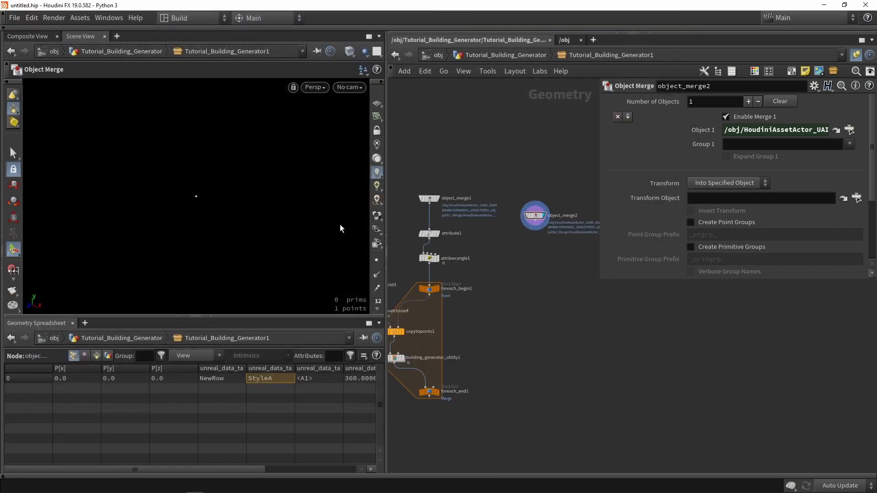
pyautogui.scroll(-2, 473, 361)
pyautogui.scroll(1, 459, 349)
pyautogui.moveTo(459, 348); pyautogui.dragTo(490, 358, button='middle')
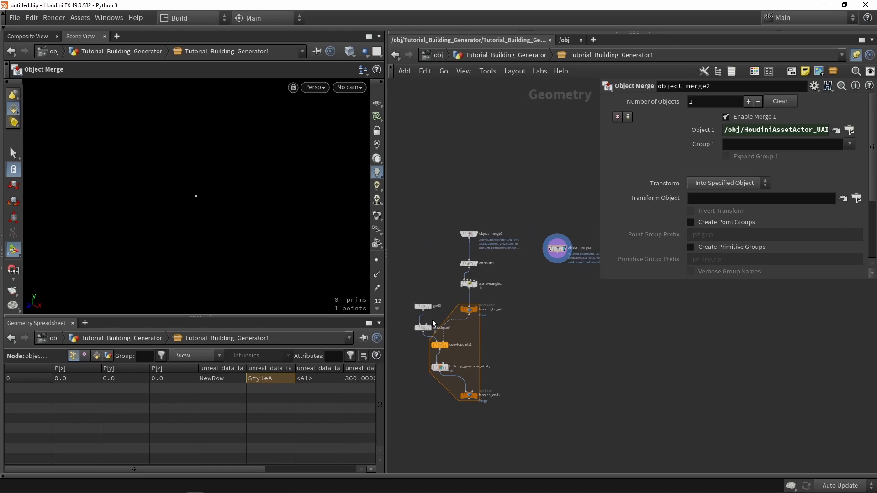
pyautogui.moveTo(557, 248); pyautogui.dragTo(558, 232)
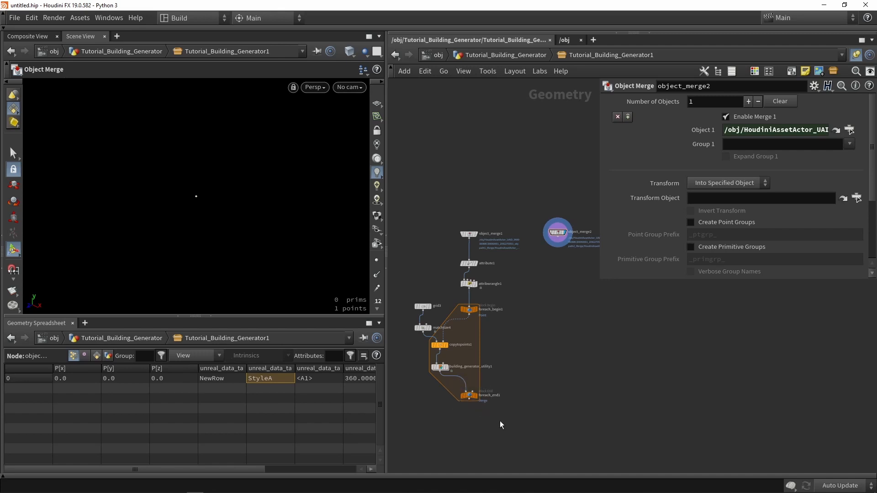
# Step: Display the foreach_end1 result framed in the viewport with shading and inspect it
pyautogui.scroll(2, 474, 397)
pyautogui.click(476, 397)
pyautogui.hotkey('space', 'g')
pyautogui.press('w')
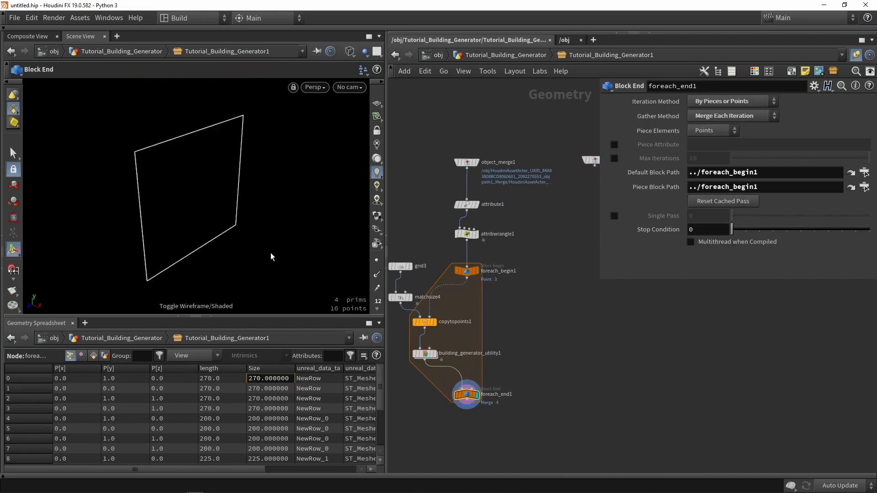
pyautogui.press('w')
pyautogui.moveTo(247, 231)
pyautogui.keyDown('alt'); pyautogui.mouseDown()
pyautogui.moveTo(203, 216)
pyautogui.moveTo(233, 219)
pyautogui.mouseUp(); pyautogui.keyUp('alt')
# Step: Duplicate the attribute1 to foreach_end1 node chain beside the original, connect object_merge2 to attribute2, display attribute2 and align object_merge2 above it
pyautogui.scroll(-1, 527, 435)
pyautogui.moveTo(522, 435); pyautogui.dragTo(424, 244)
pyautogui.keyDown('alt'); pyautogui.moveTo(483, 243); pyautogui.dragTo(549, 239); pyautogui.keyUp('alt')
pyautogui.scroll(3, 488, 251)
pyautogui.click(492, 259)
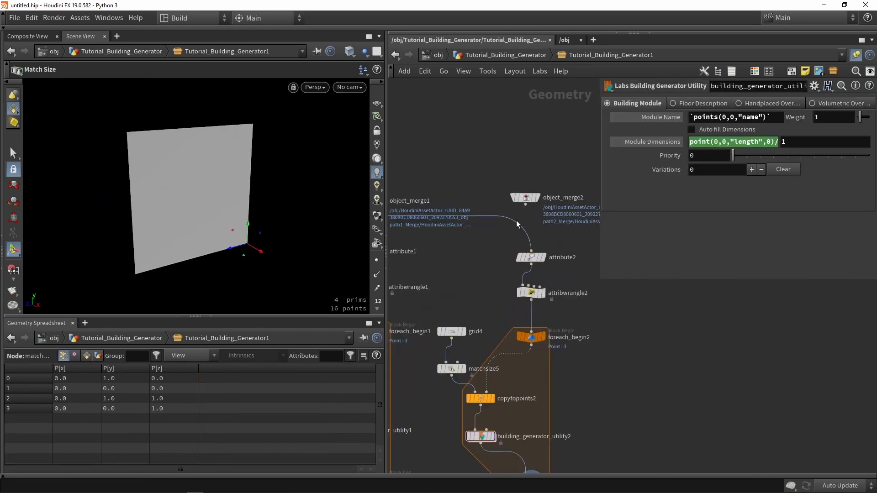
pyautogui.moveTo(525, 204); pyautogui.dragTo(531, 252)
pyautogui.click(530, 259)
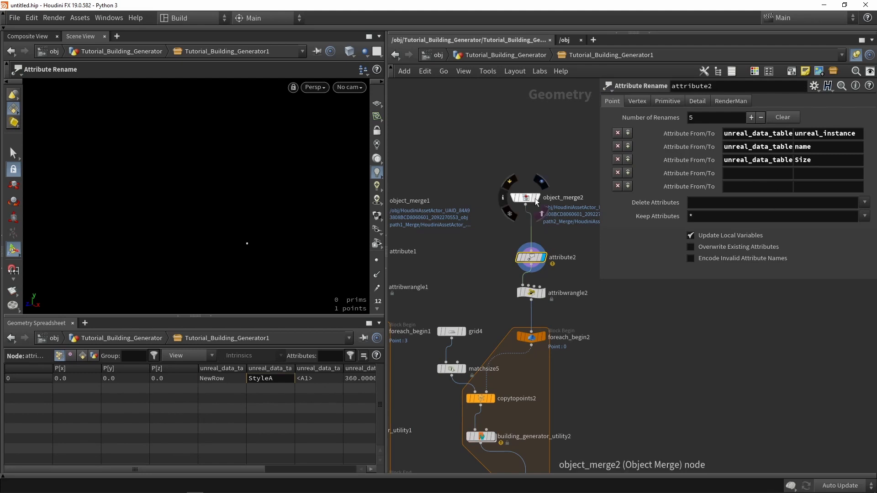
pyautogui.moveTo(525, 199); pyautogui.dragTo(532, 202)
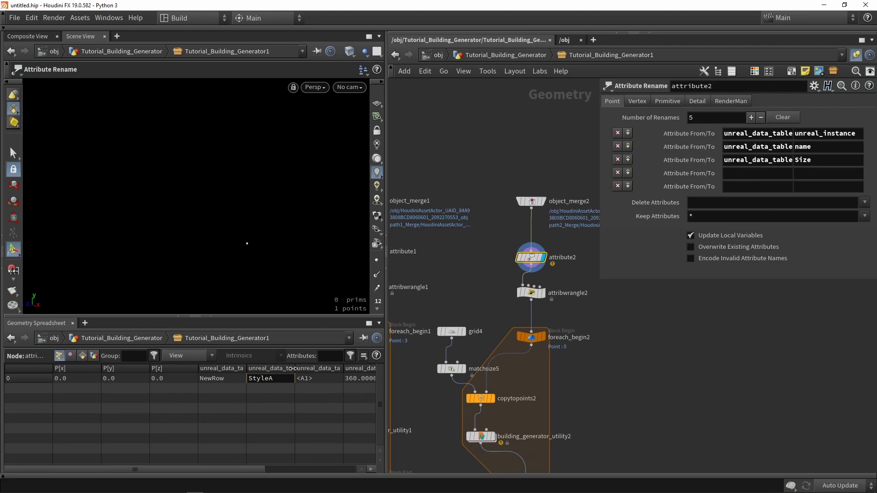
# Step: Set the first rename of attribute2 from unreal_data_table_1_Floor_name to FloorName, widening the spreadsheet column and parameter area to read full names
pyautogui.moveTo(295, 370); pyautogui.dragTo(346, 375)
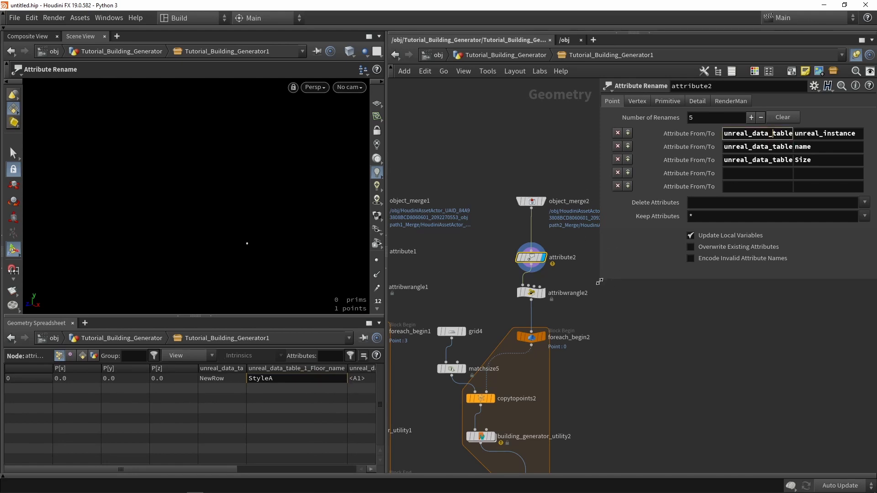
pyautogui.moveTo(601, 279); pyautogui.dragTo(421, 233)
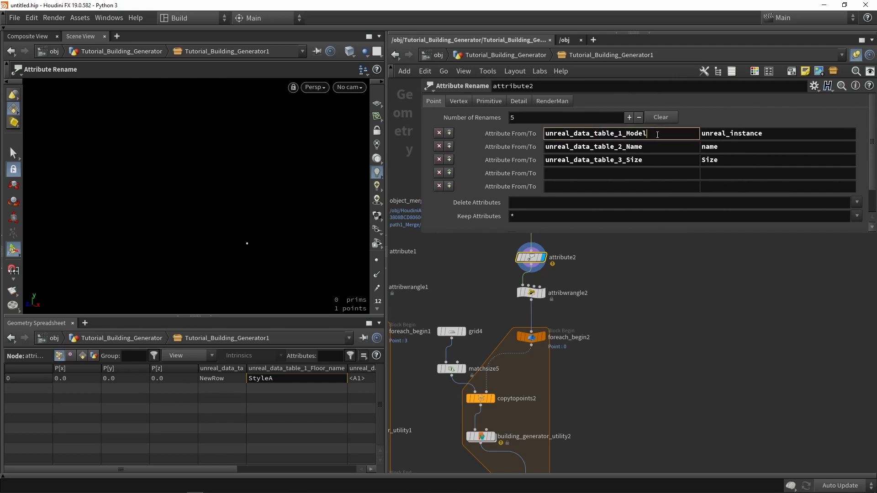
pyautogui.press('BackSpace')
pyautogui.press('BackSpace')
pyautogui.press('BackSpace')
pyautogui.press('BackSpace')
pyautogui.write('Floor_name')
pyautogui.doubleClick(744, 135)
pyautogui.write('Fl')
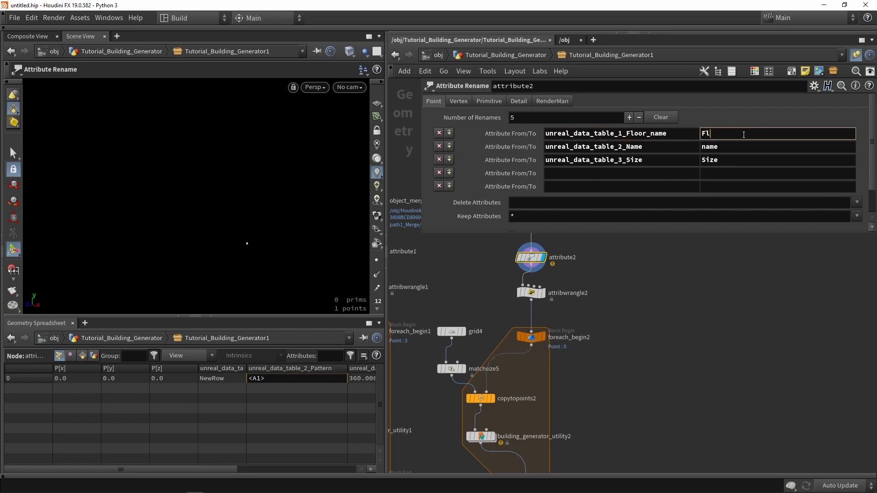
pyautogui.write('oorName')
pyautogui.press('Return')
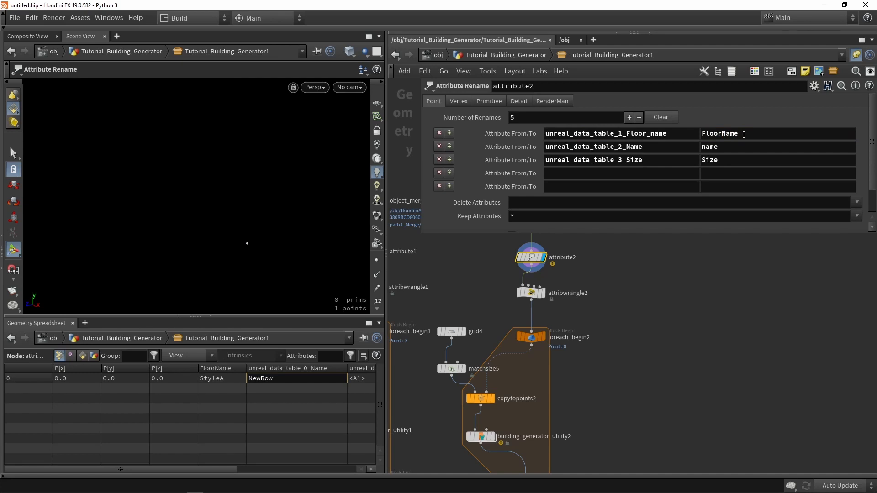
# Step: Set the second rename of attribute2 from unreal_data_table_2_Pattern to pattern
pyautogui.moveTo(224, 470); pyautogui.dragTo(328, 469)
pyautogui.click(671, 148)
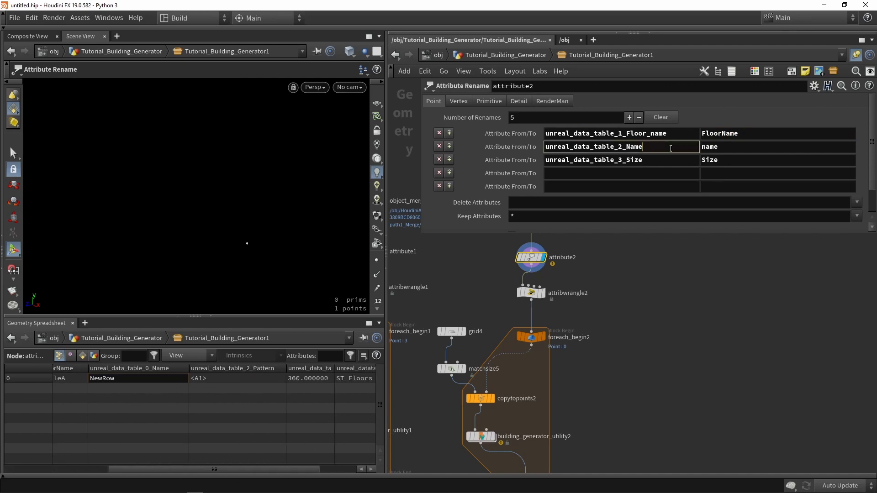
pyautogui.press('BackSpace')
pyautogui.press('BackSpace')
pyautogui.press('BackSpace')
pyautogui.press('BackSpace')
pyautogui.write('Pattern')
pyautogui.press('Tab')
pyautogui.write('pattern')
pyautogui.press('Return')
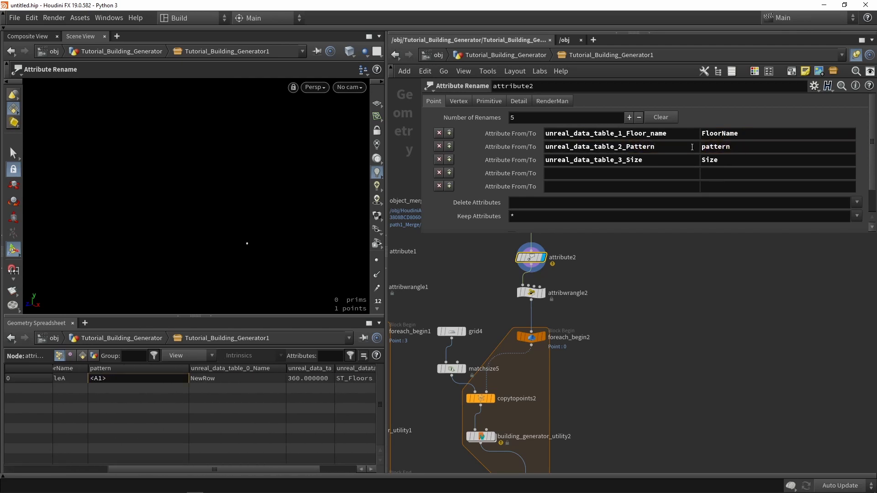
# Step: Set the third rename of attribute2 from unreal_data_table_3_Height to height and check the attribute in the spreadsheet
pyautogui.click(693, 160)
pyautogui.press('BackSpace')
pyautogui.press('BackSpace')
pyautogui.press('BackSpace')
pyautogui.press('BackSpace')
pyautogui.write('Height')
pyautogui.press('Tab')
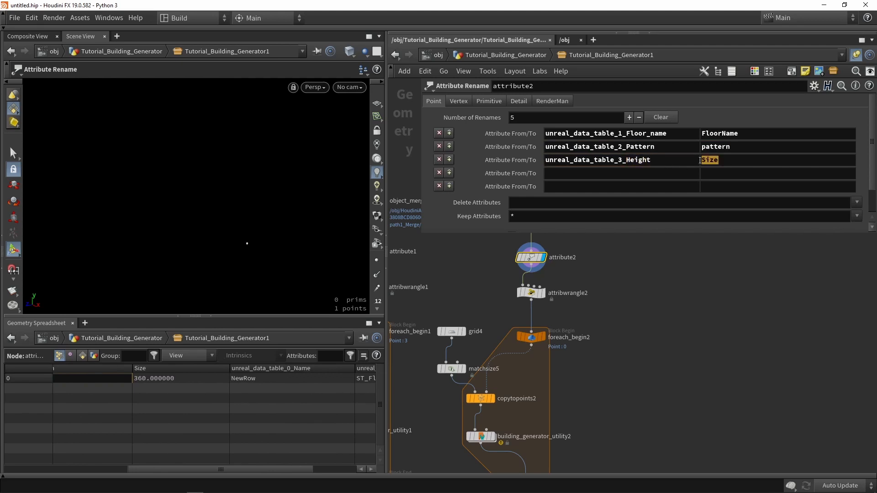
pyautogui.write('height')
pyautogui.press('Return')
pyautogui.scroll(2, 542, 261)
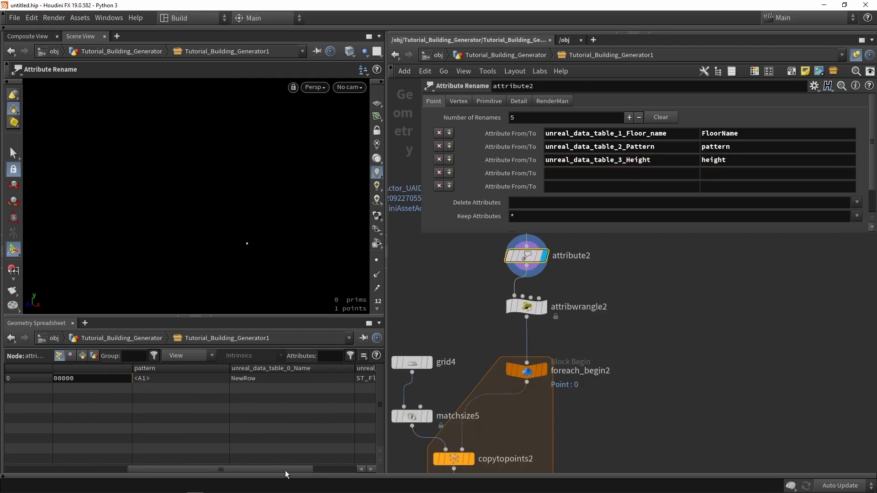
pyautogui.moveTo(306, 468); pyautogui.dragTo(255, 469)
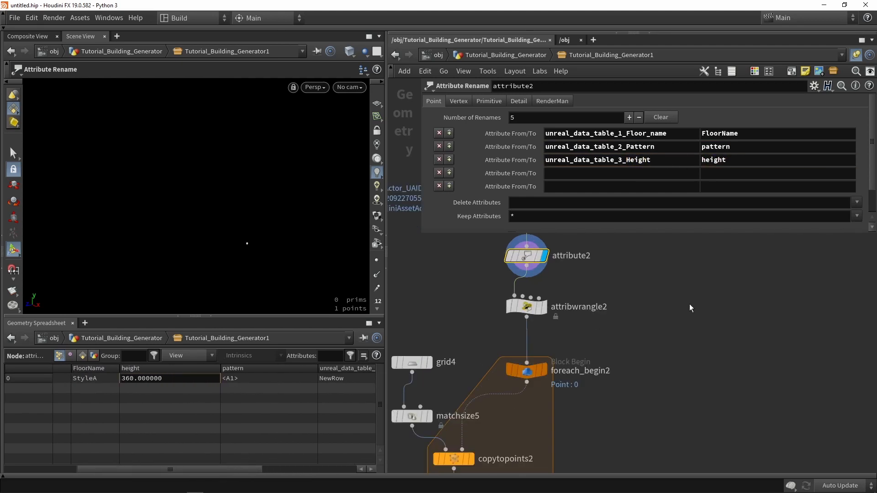
# Step: Display attribwrangle2 and review the position and length lines in its VEX code
pyautogui.moveTo(614, 300); pyautogui.dragTo(632, 349, button='middle')
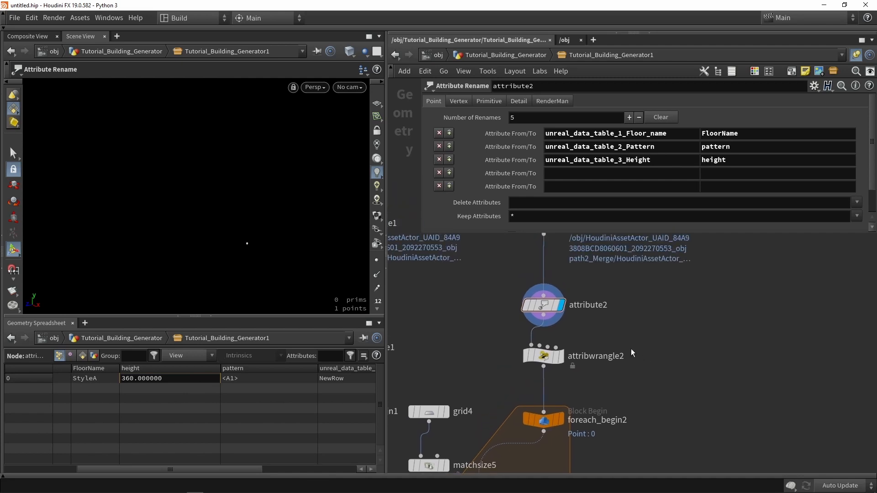
pyautogui.click(560, 356)
pyautogui.click(544, 359)
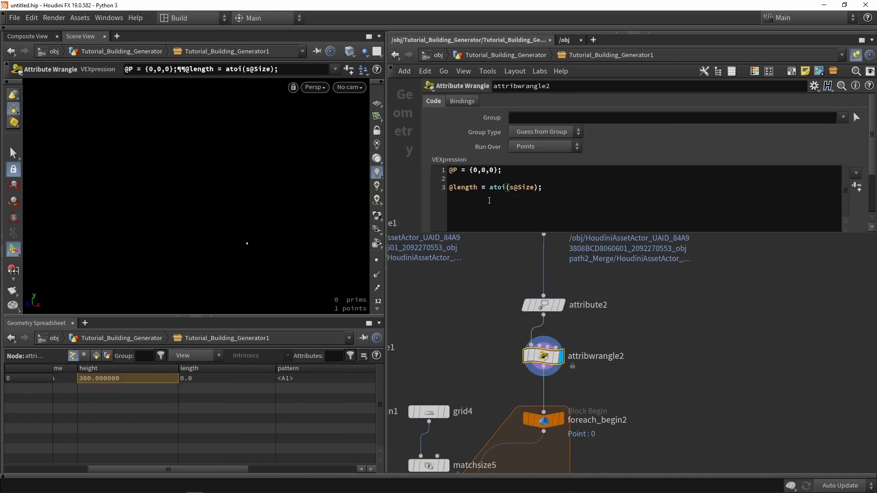
pyautogui.moveTo(516, 172); pyautogui.dragTo(443, 170)
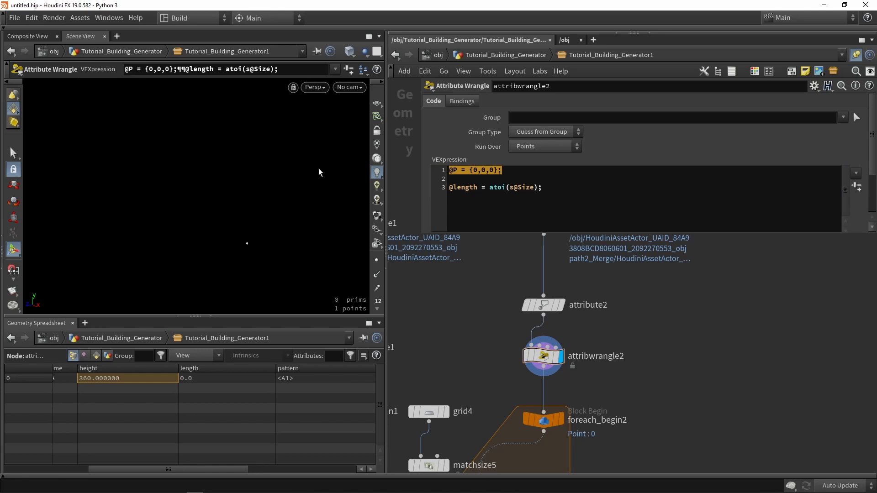
pyautogui.moveTo(542, 188); pyautogui.dragTo(445, 191)
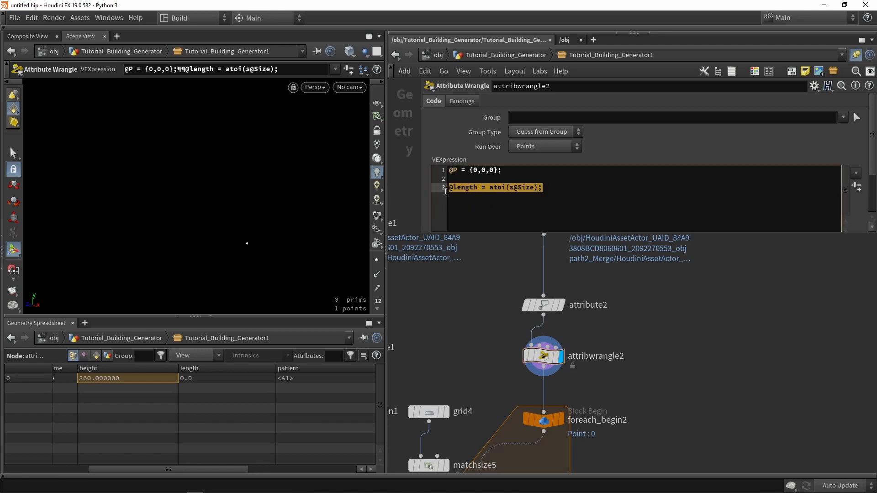
pyautogui.moveTo(538, 304); pyautogui.dragTo(753, 319, button='middle')
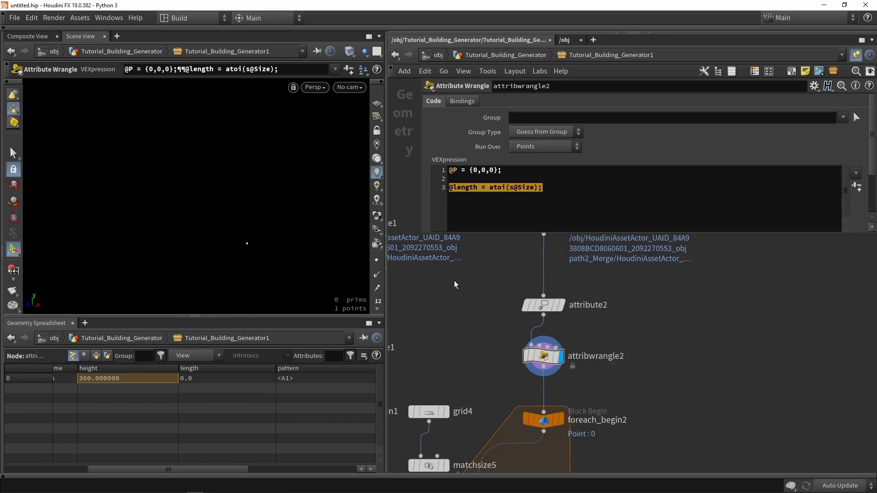
# Step: Change the third rename target of attribute2 to height_S and copy the new attribute name
pyautogui.scroll(-2, 541, 418)
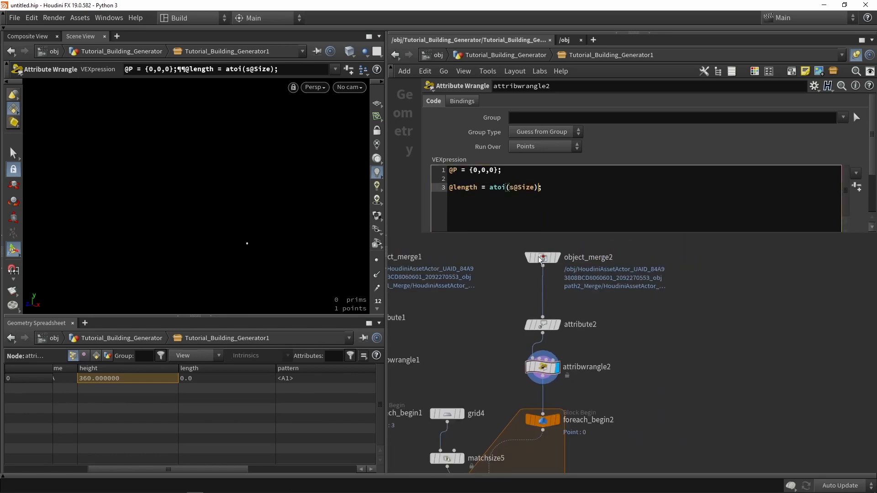
pyautogui.click(543, 324)
pyautogui.moveTo(732, 160); pyautogui.dragTo(648, 162)
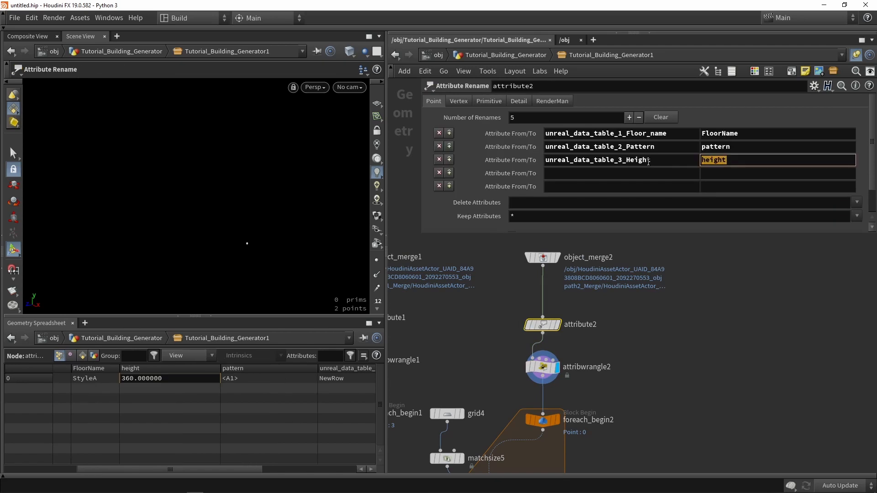
pyautogui.click(746, 163)
pyautogui.write('_S')
pyautogui.moveTo(736, 160); pyautogui.dragTo(688, 159)
pyautogui.hotkey('ctrl', 'c')
pyautogui.click(542, 367)
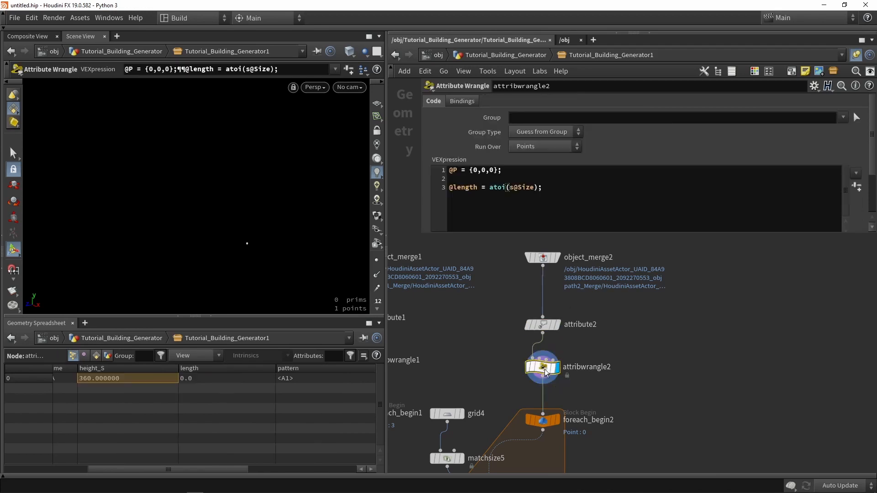
pyautogui.press('BackSpace')
pyautogui.press('BackSpace')
pyautogui.press('BackSpace')
pyautogui.press('BackSpace')
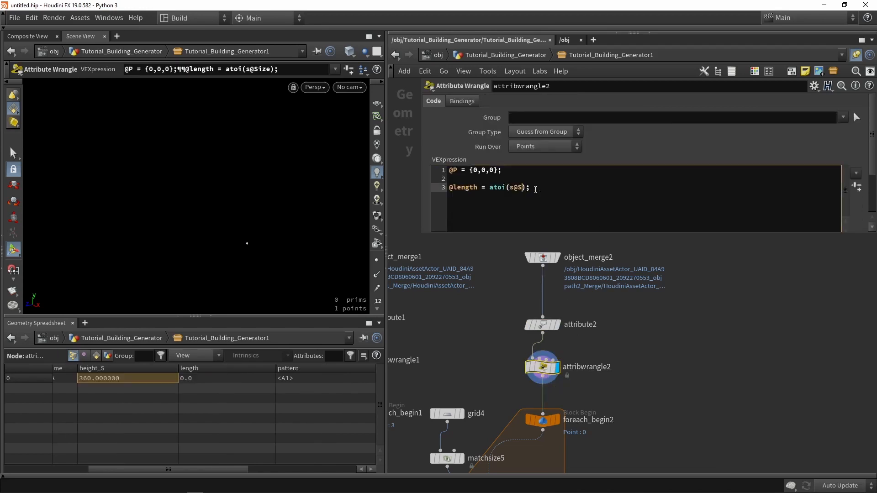
pyautogui.hotkey('ctrl', 'v')
pyautogui.moveTo(476, 188); pyautogui.dragTo(456, 186)
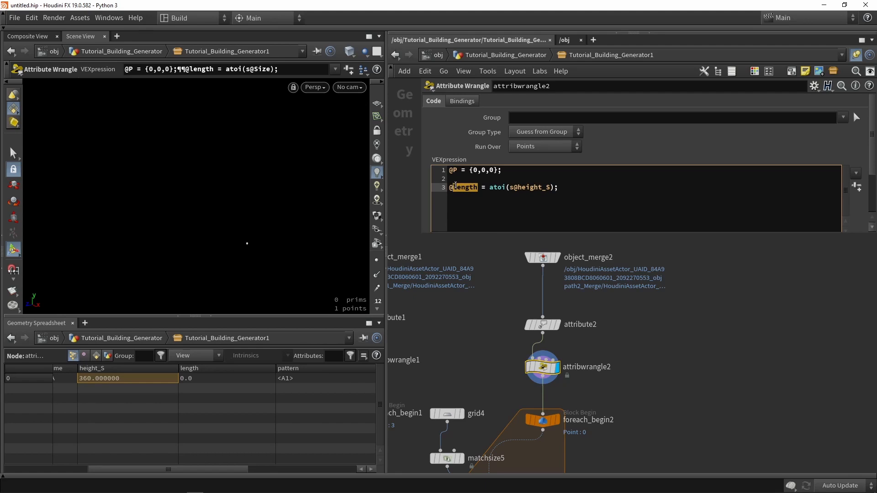
pyautogui.write('height')
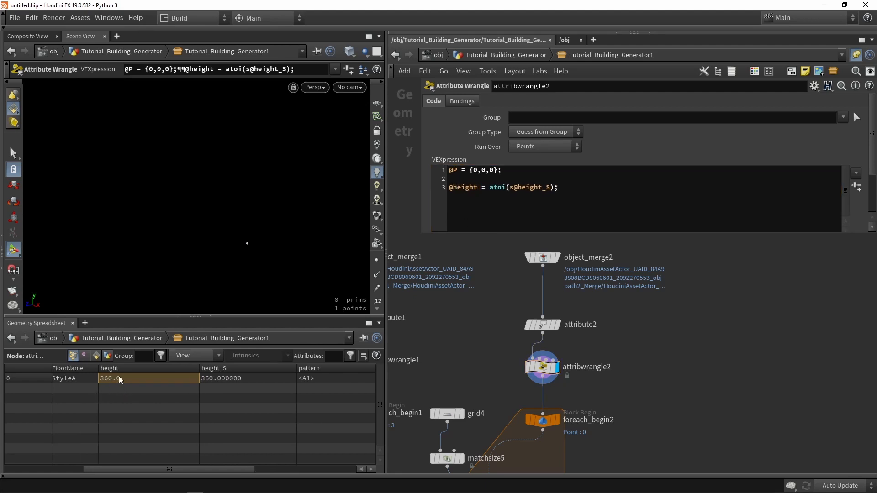
# Step: Display the output of foreach_end2 in the duplicated loop
pyautogui.moveTo(552, 371); pyautogui.dragTo(737, 290, button='middle')
pyautogui.moveTo(670, 404); pyautogui.dragTo(695, 332, button='middle')
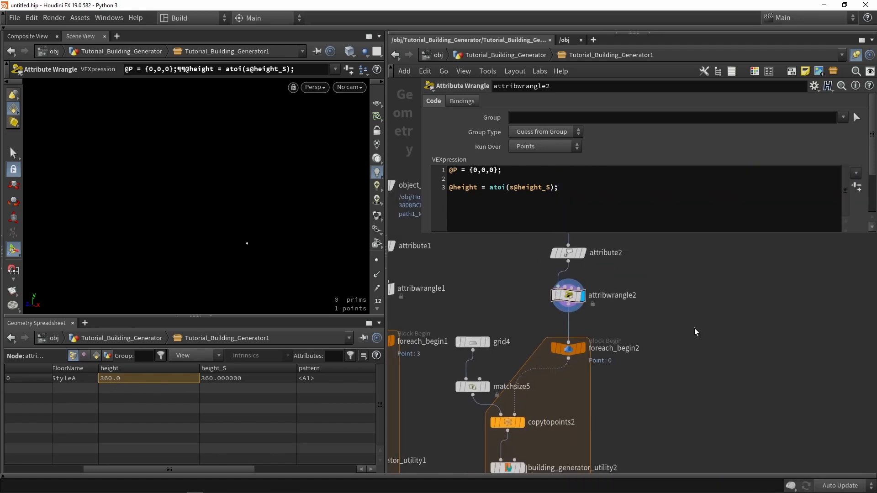
pyautogui.scroll(-3, 635, 239)
pyautogui.moveTo(591, 320)
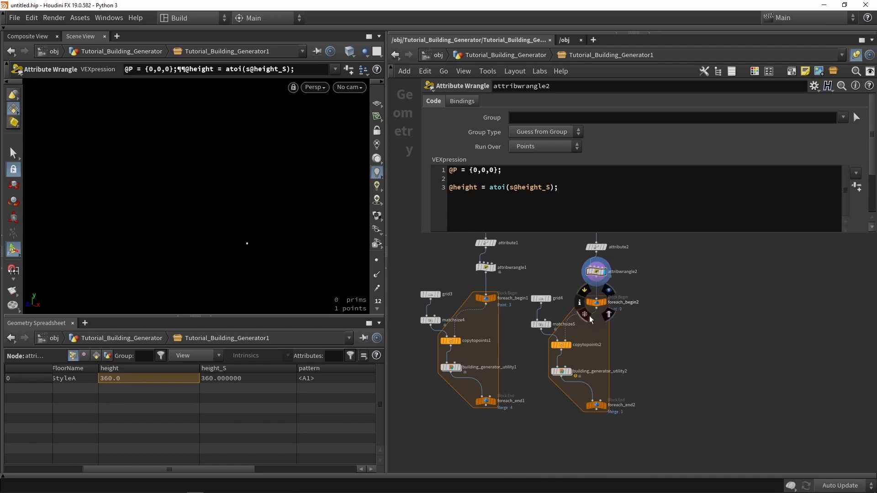
pyautogui.click(595, 405)
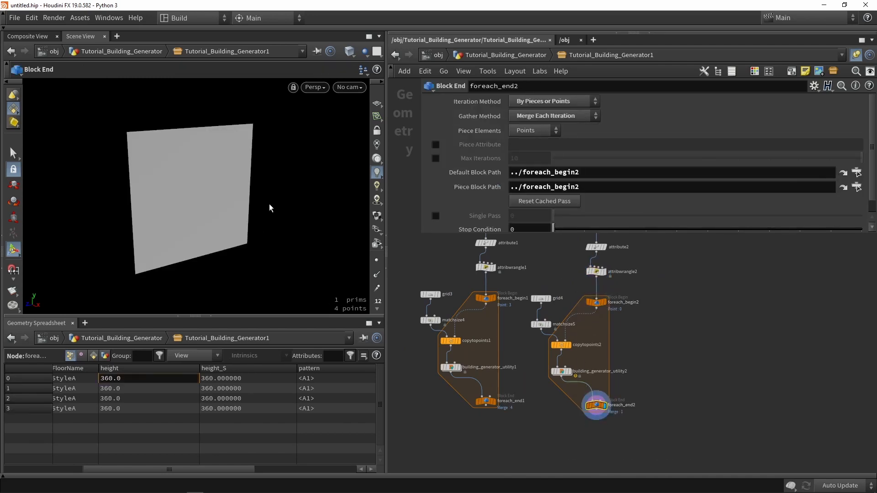
# Step: Select building_generator_utility2 inside the duplicated loop and display it with its Building Module parameters
pyautogui.scroll(5, 558, 314)
pyautogui.moveTo(620, 418); pyautogui.dragTo(619, 329, button='middle')
pyautogui.moveTo(515, 363); pyautogui.dragTo(613, 409)
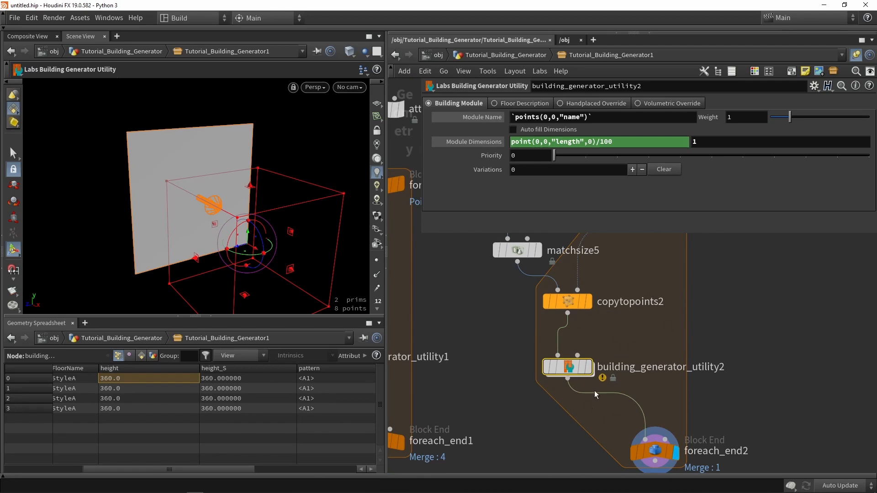
pyautogui.scroll(-3, 695, 339)
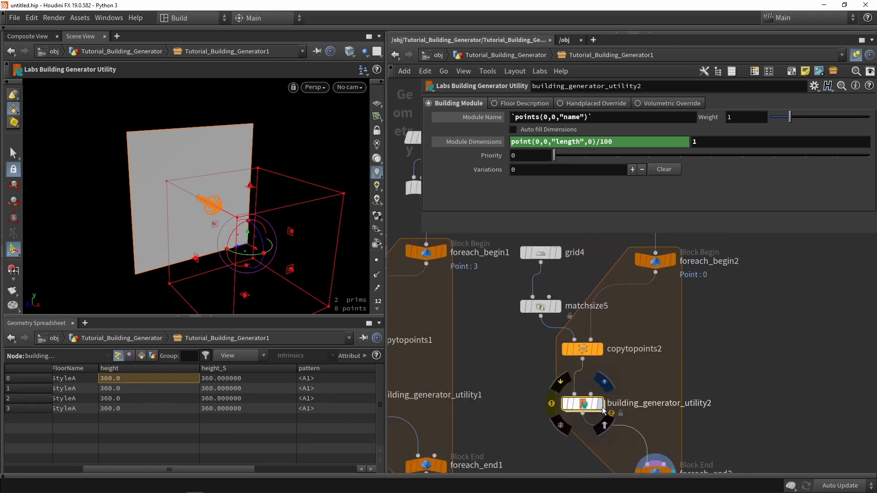
pyautogui.click(596, 404)
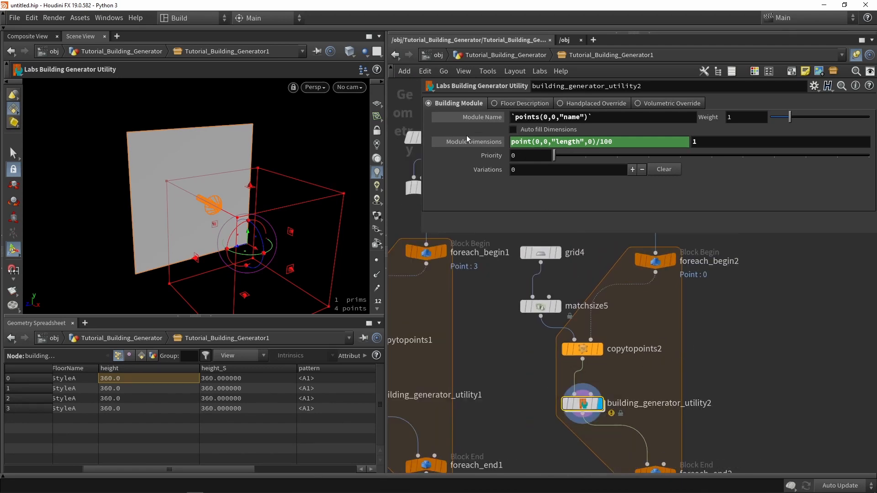
# Step: Clear the module name and remove the length expression from Module Dimensions on building_generator_utility2, and switch it to Floor Description mode
pyautogui.moveTo(591, 120); pyautogui.dragTo(490, 124)
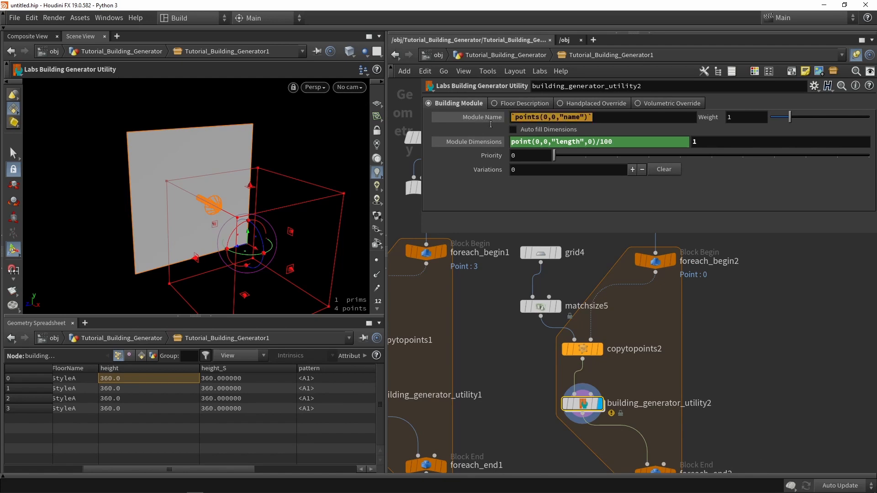
pyautogui.press('BackSpace')
pyautogui.click(486, 145)
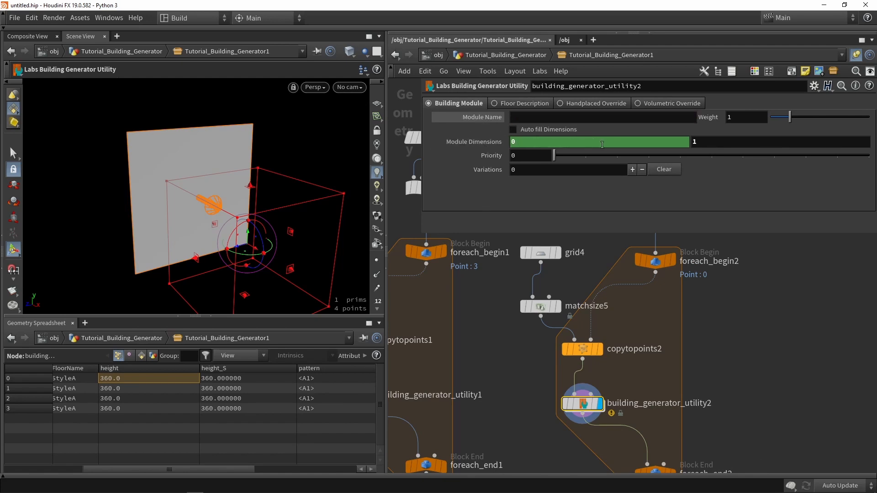
pyautogui.click(488, 142)
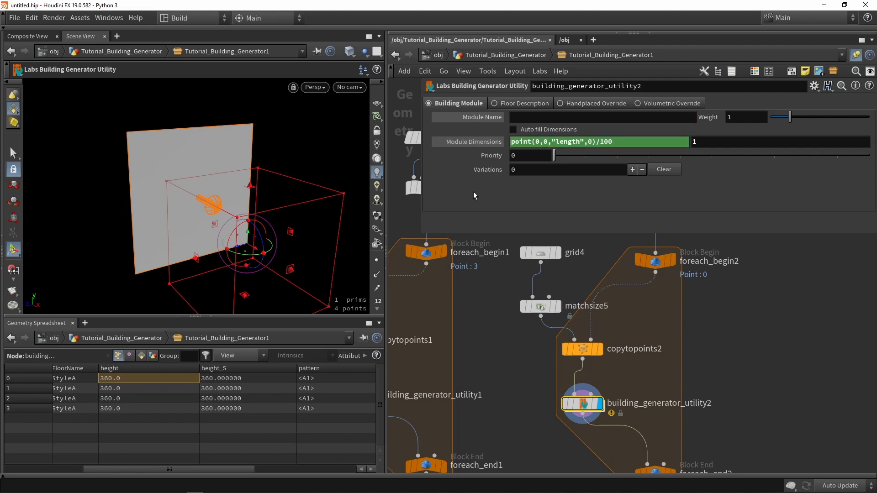
pyautogui.rightClick(486, 141)
pyautogui.click(519, 271)
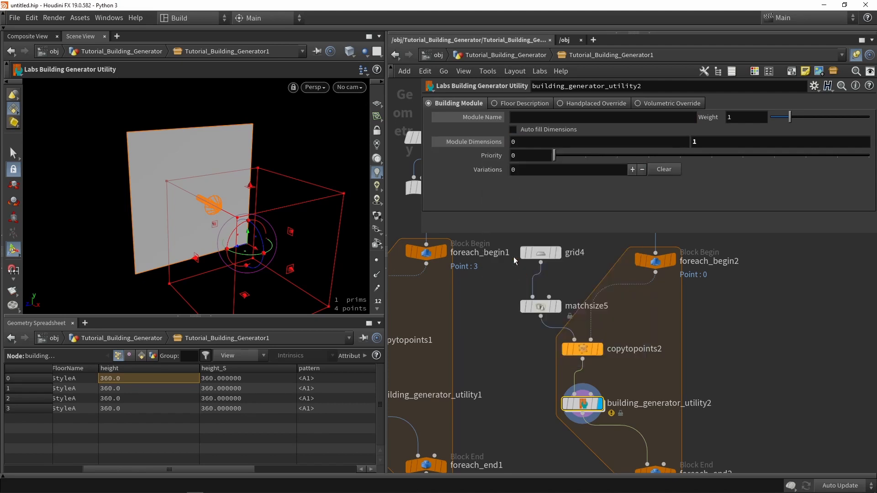
pyautogui.click(506, 102)
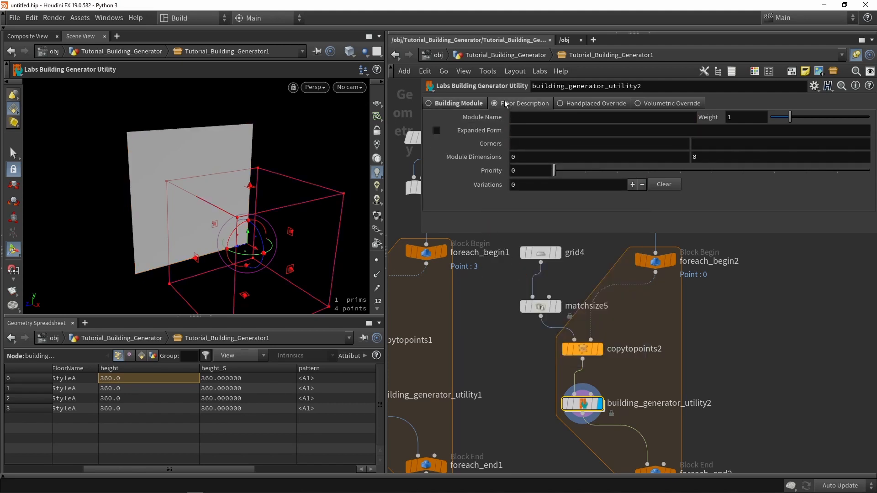
# Step: Examine the Floor Description parameters of the FLOOR_Base node for reference and return to building_generator_utility2
pyautogui.scroll(-5, 514, 292)
pyautogui.moveTo(509, 325); pyautogui.dragTo(598, 365, button='middle')
pyautogui.scroll(-4, 594, 366)
pyautogui.scroll(5, 485, 350)
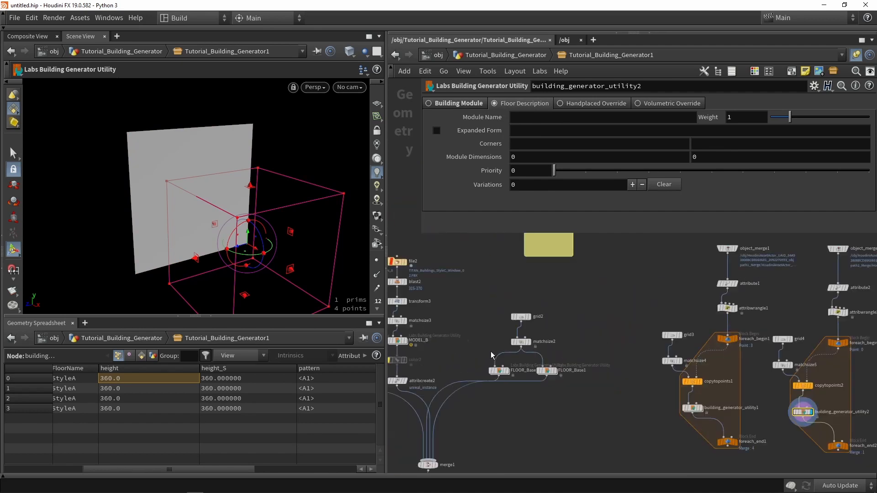
pyautogui.moveTo(475, 350); pyautogui.dragTo(509, 396)
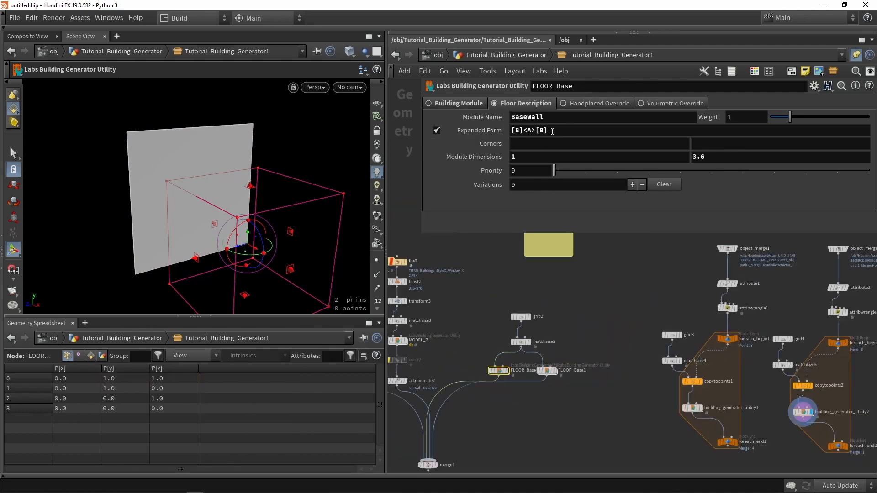
pyautogui.scroll(-3, 589, 270)
pyautogui.moveTo(635, 329); pyautogui.dragTo(519, 342, button='middle')
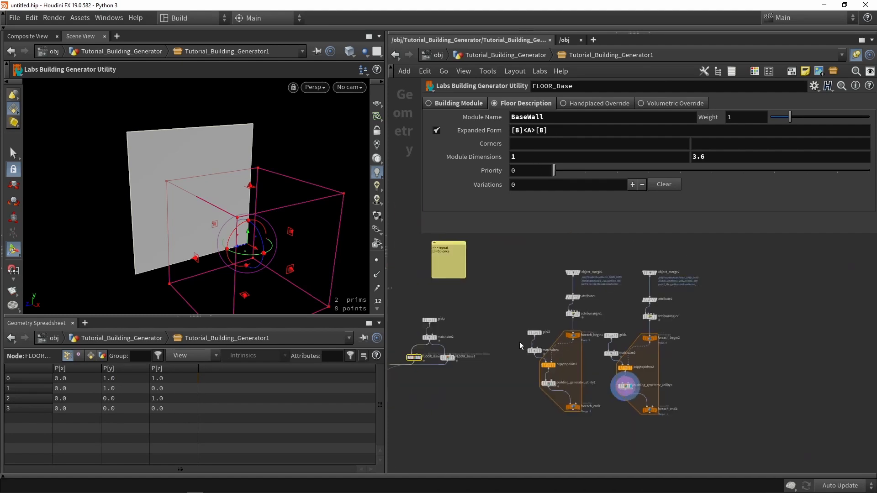
pyautogui.scroll(6, 626, 387)
pyautogui.moveTo(572, 368); pyautogui.dragTo(656, 429)
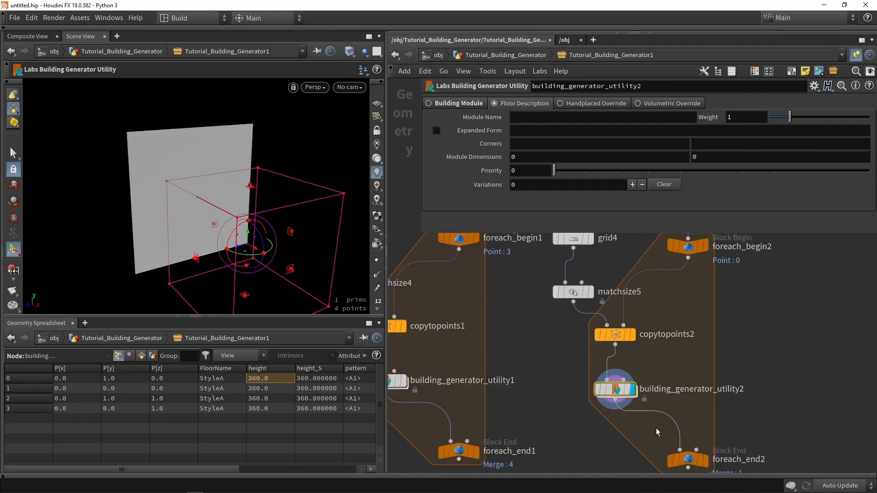
# Step: Copy the Module Name expression `points(0,0,"name")` from building_generator_utility1 into the floor description's Module Name on building_generator_utility2
pyautogui.click(524, 116)
pyautogui.moveTo(681, 307); pyautogui.dragTo(646, 329, button='middle')
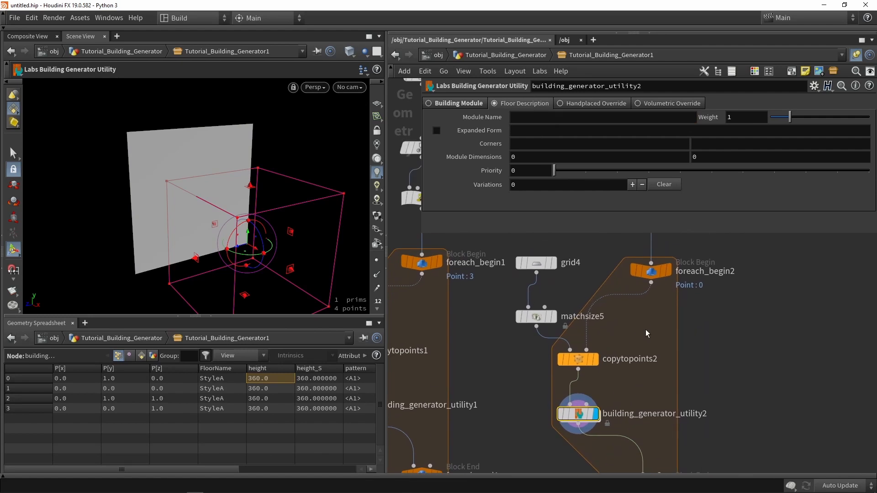
pyautogui.scroll(-5, 646, 331)
pyautogui.scroll(4, 575, 352)
pyautogui.moveTo(528, 359); pyautogui.dragTo(448, 394)
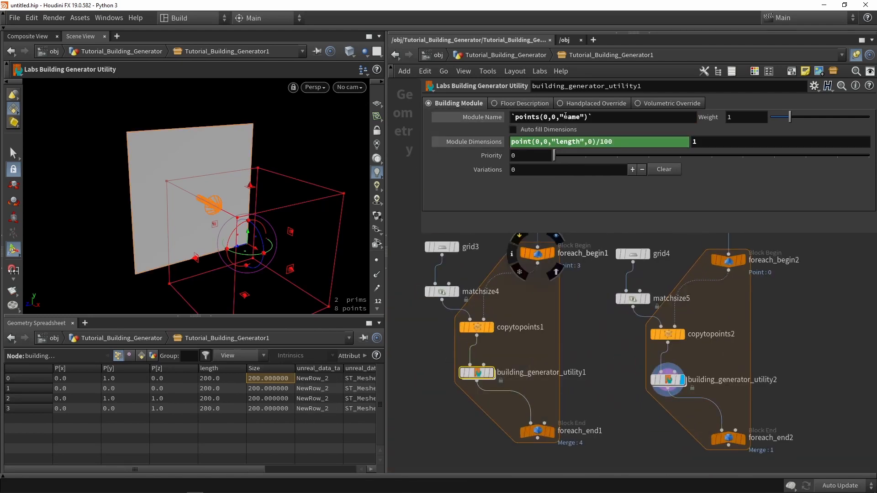
pyautogui.moveTo(615, 117); pyautogui.dragTo(498, 117)
pyautogui.hotkey('ctrl', 'c')
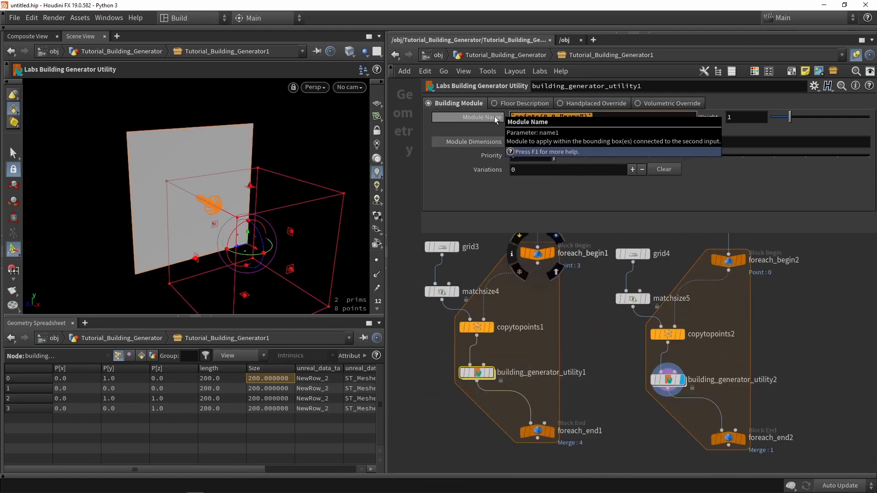
pyautogui.click(668, 380)
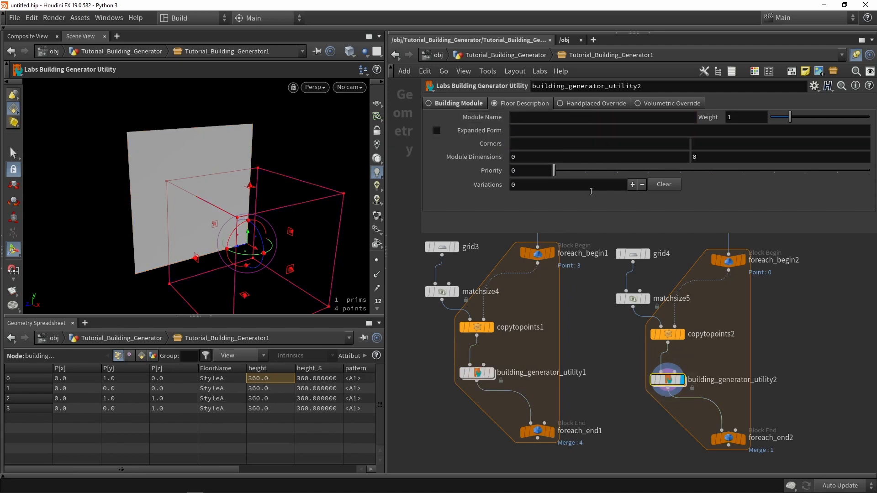
pyautogui.click(558, 118)
pyautogui.hotkey('ctrl', 'v')
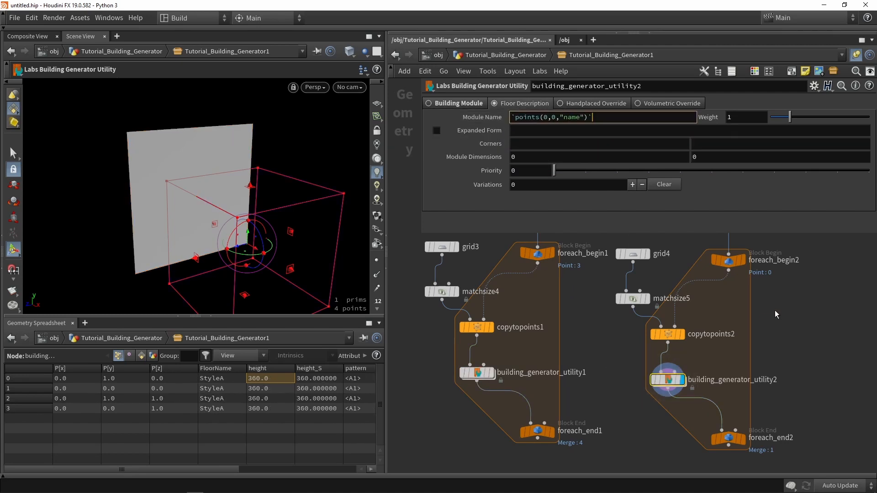
# Step: Copy the attribute name FloorName from the first rename target of attribute2
pyautogui.moveTo(775, 315); pyautogui.dragTo(687, 388, button='middle')
pyautogui.moveTo(698, 331); pyautogui.dragTo(687, 372, button='middle')
pyautogui.moveTo(681, 302); pyautogui.dragTo(591, 279)
pyautogui.moveTo(728, 135); pyautogui.dragTo(685, 132)
pyautogui.hotkey('ctrl', 'c')
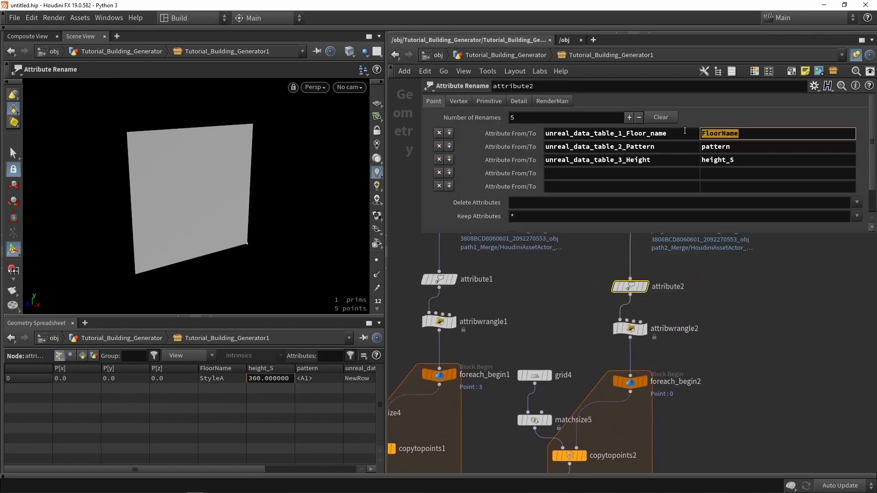
# Step: Change the Module Name expression of building_generator_utility2 to `points(0,0,"FloorName")` and show its evaluated value
pyautogui.moveTo(780, 396); pyautogui.dragTo(757, 300, button='middle')
pyautogui.click(547, 405)
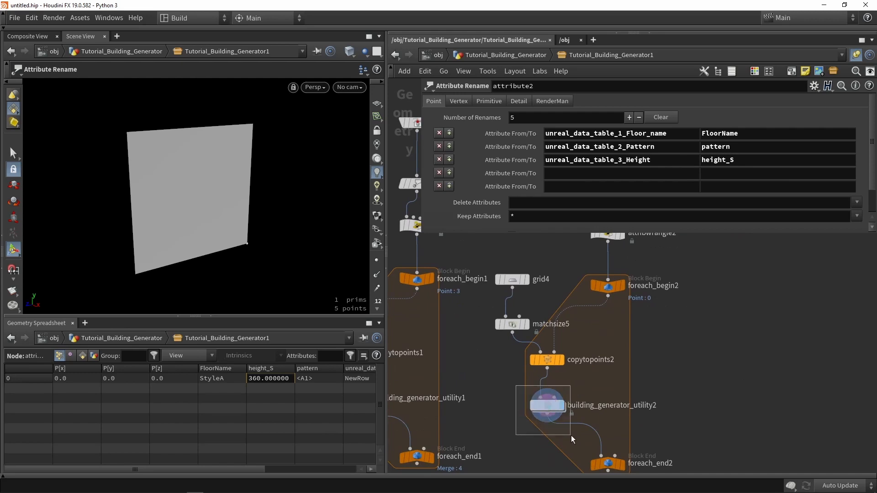
pyautogui.click(580, 118)
pyautogui.press('BackSpace')
pyautogui.press('BackSpace')
pyautogui.press('BackSpace')
pyautogui.press('BackSpace')
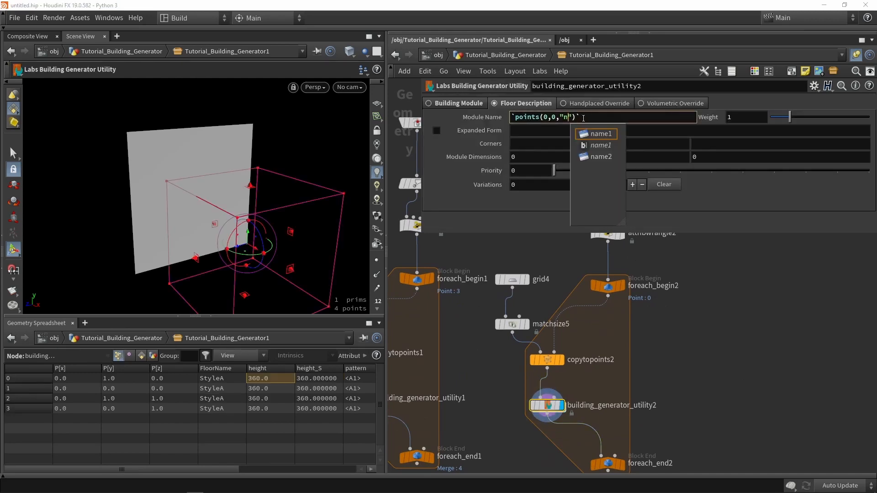
pyautogui.hotkey('ctrl', 'v')
pyautogui.press('Return')
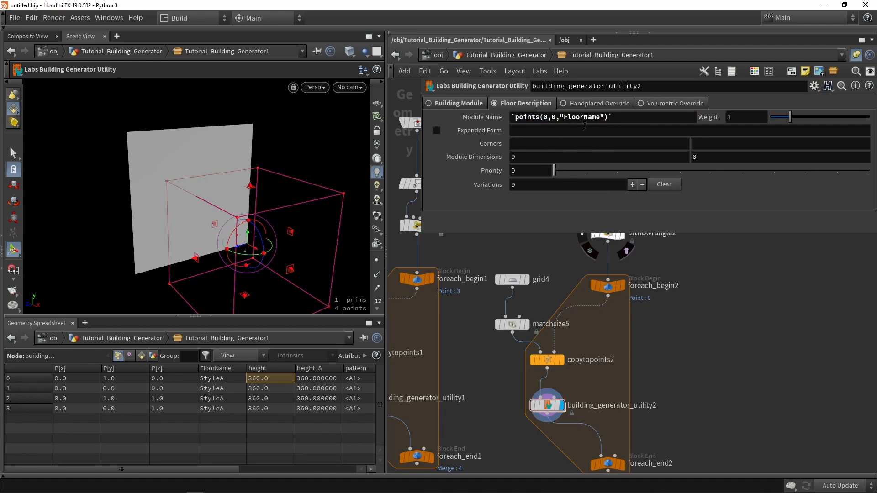
pyautogui.click(492, 121)
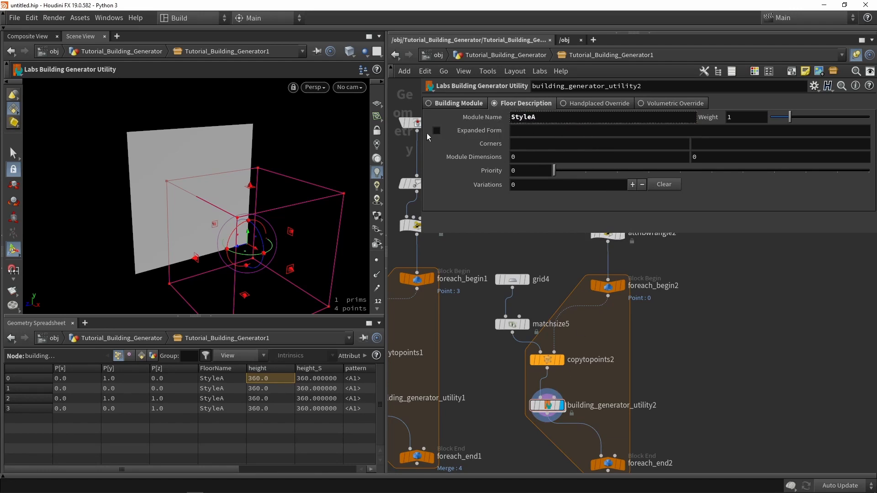
# Step: Enable Expanded Form and fill it with the Module Name expression `points(0,0,"FloorName")`
pyautogui.click(437, 131)
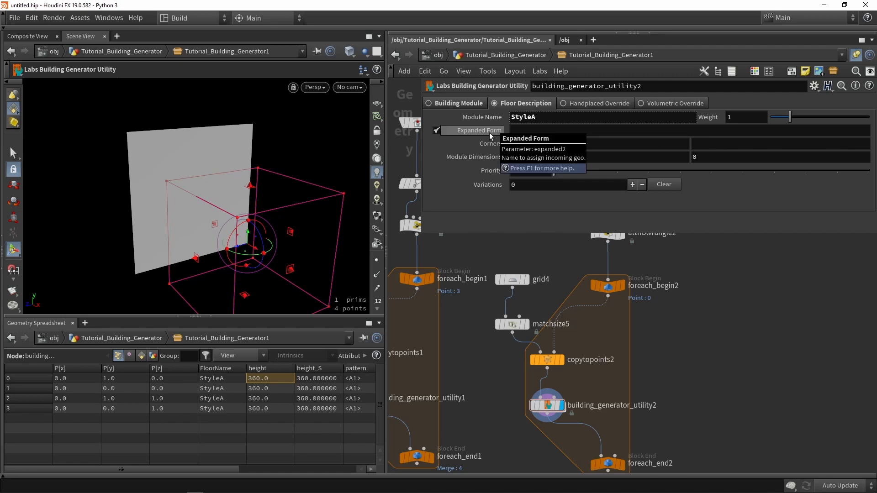
pyautogui.click(532, 131)
pyautogui.write('FloorName')
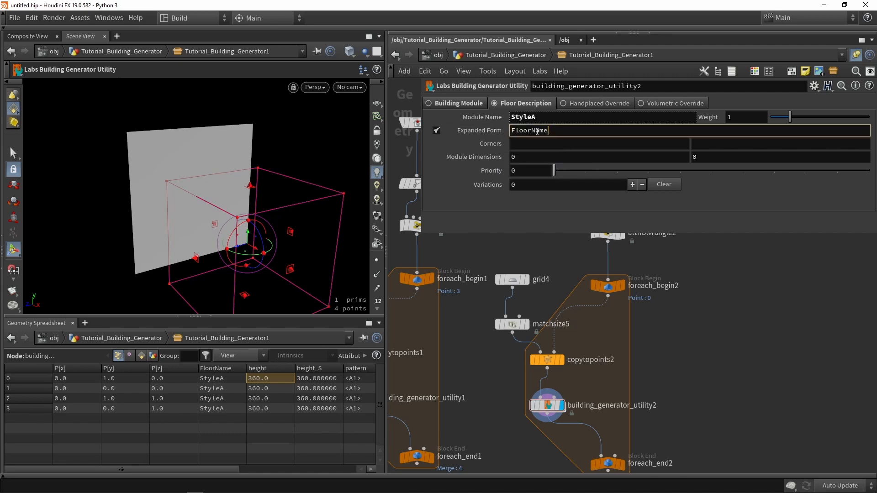
pyautogui.moveTo(557, 131); pyautogui.dragTo(485, 130)
pyautogui.press('BackSpace')
pyautogui.click(478, 116)
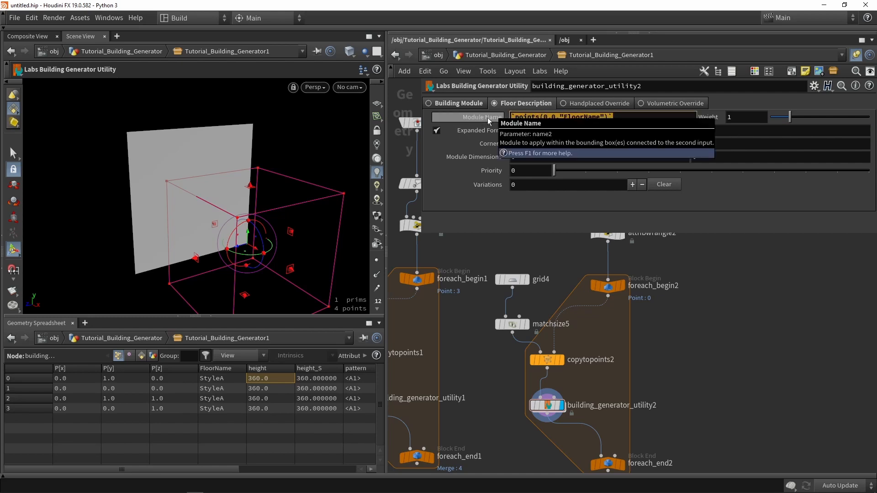
pyautogui.click(526, 134)
pyautogui.write('`points(0,0,"FloorName")`')
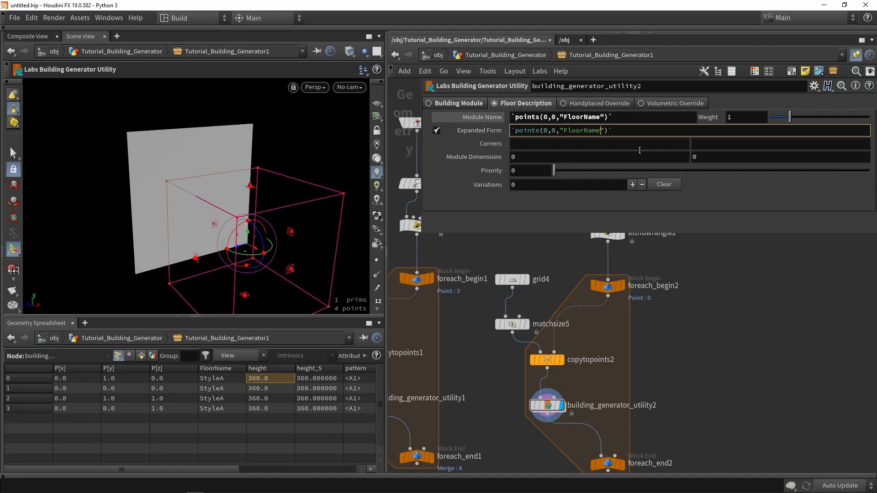
# Step: Change the Expanded Form expression to `points(0,0,"pattern")` and show the evaluated values of both text parameters
pyautogui.press('BackSpace')
pyautogui.press('BackSpace')
pyautogui.press('BackSpace')
pyautogui.press('BackSpace')
pyautogui.press('BackSpace')
pyautogui.press('BackSpace')
pyautogui.press('BackSpace')
pyautogui.press('BackSpace')
pyautogui.press('BackSpace')
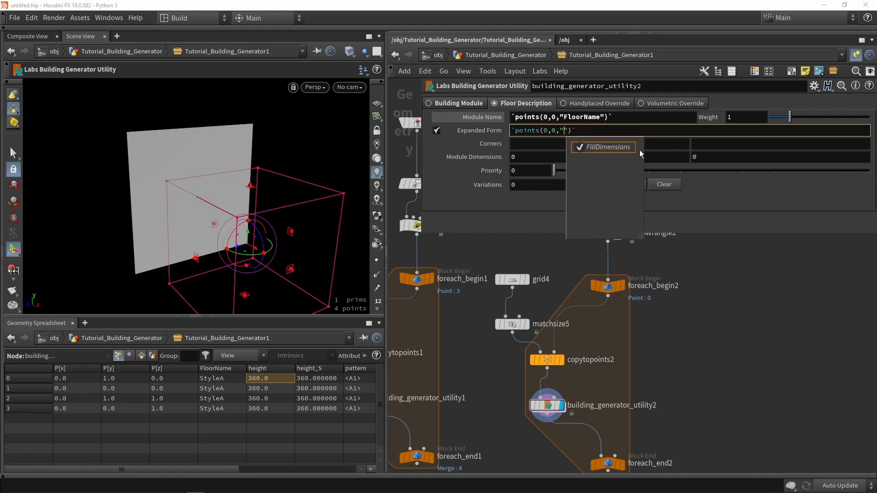
pyautogui.write('patter')
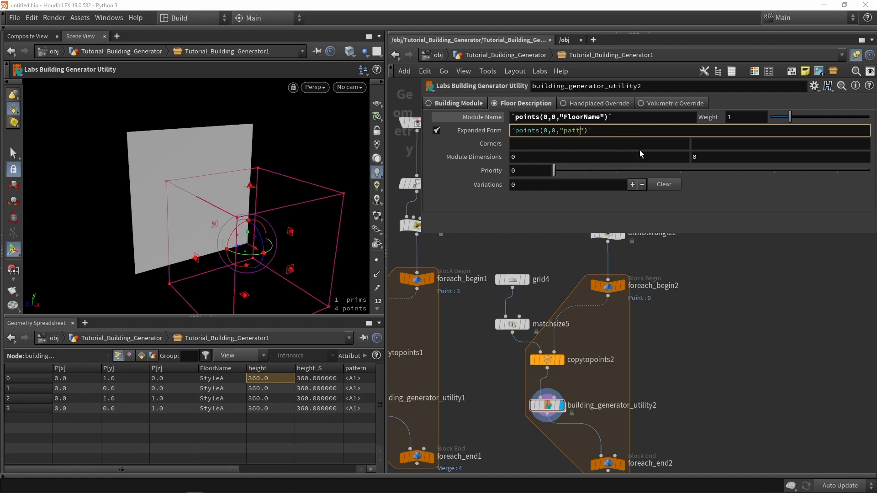
pyautogui.write('n')
pyautogui.press('Return')
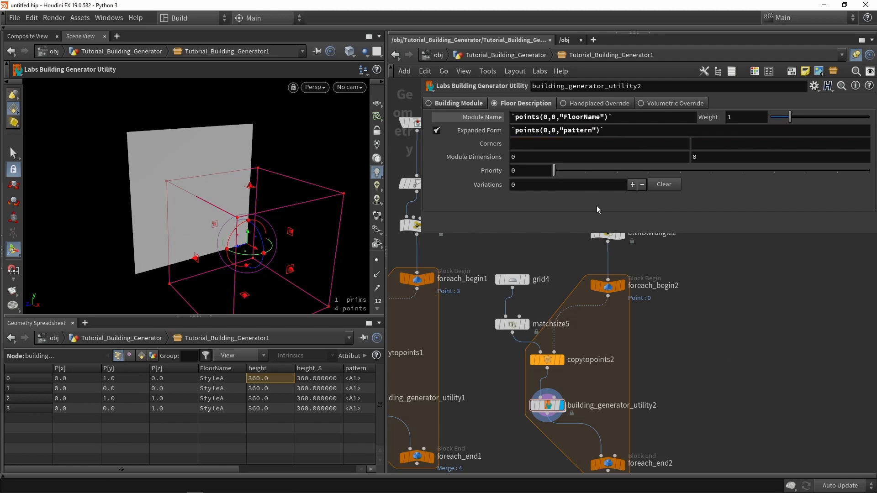
pyautogui.click(495, 135)
pyautogui.click(484, 117)
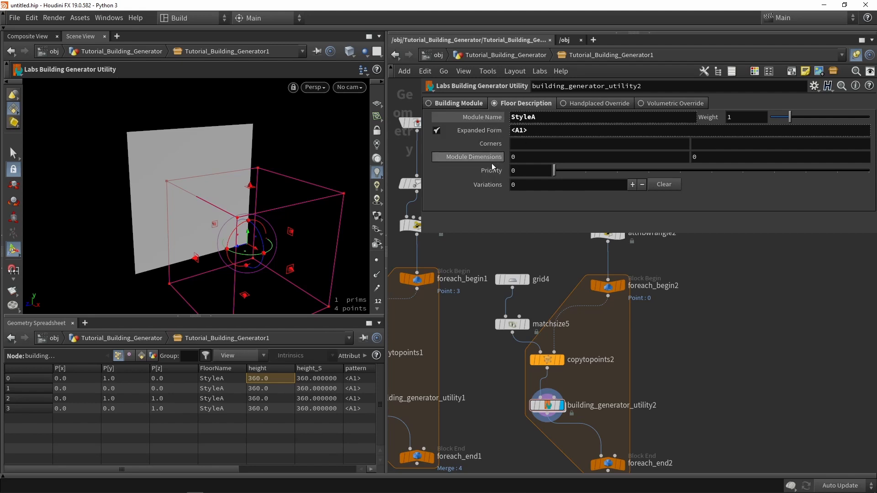
# Step: Set the first Module Dimensions value of the floor description to 1
pyautogui.moveTo(528, 157); pyautogui.dragTo(505, 157)
pyautogui.write('1')
pyautogui.press('Return')
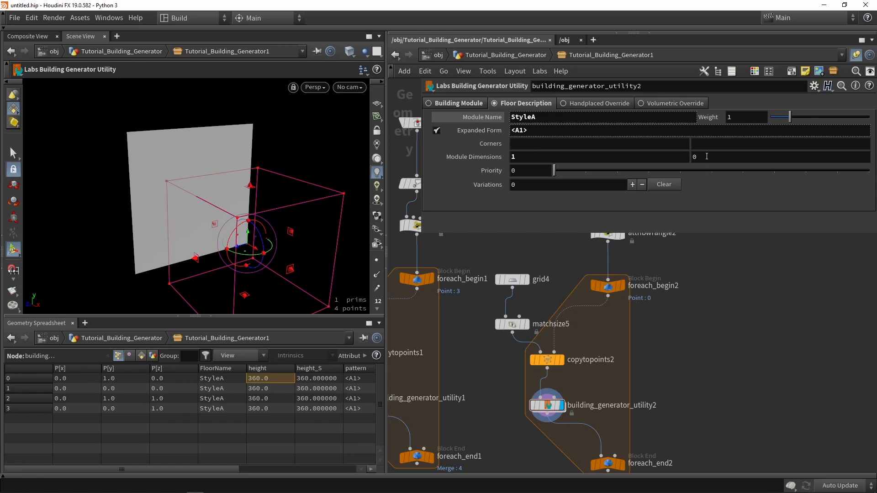
# Step: Set the second Module Dimensions value to the expression point(0,0,"height",0) and show its evaluated value
pyautogui.moveTo(707, 157); pyautogui.dragTo(695, 157)
pyautogui.write('point(0,0,"height",0')
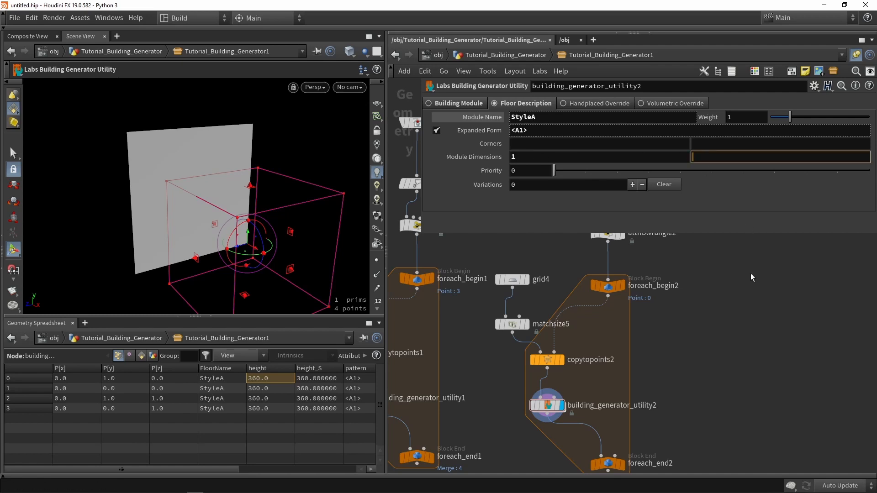
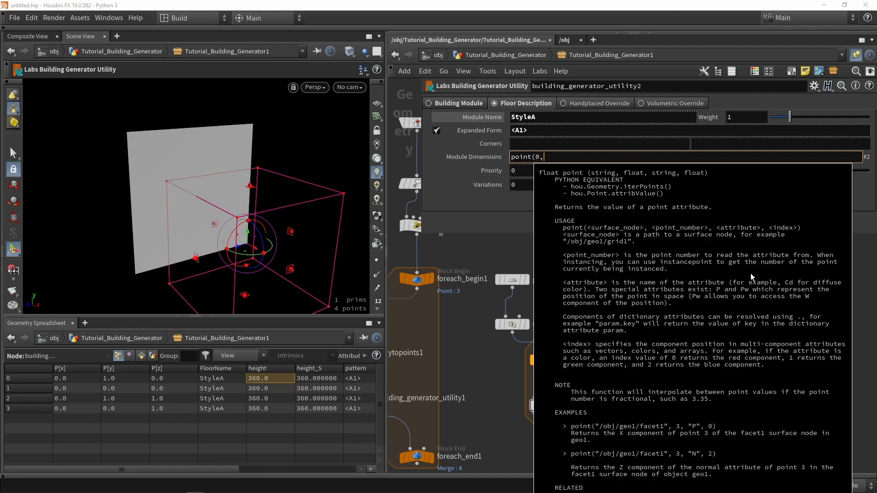
pyautogui.write('(0,0,"')
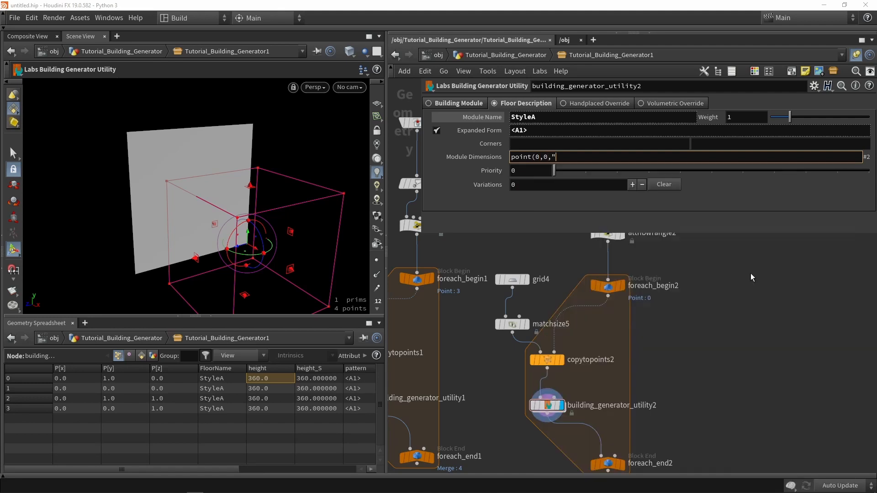
pyautogui.write('height",0)')
pyautogui.press('Return')
pyautogui.click(460, 157)
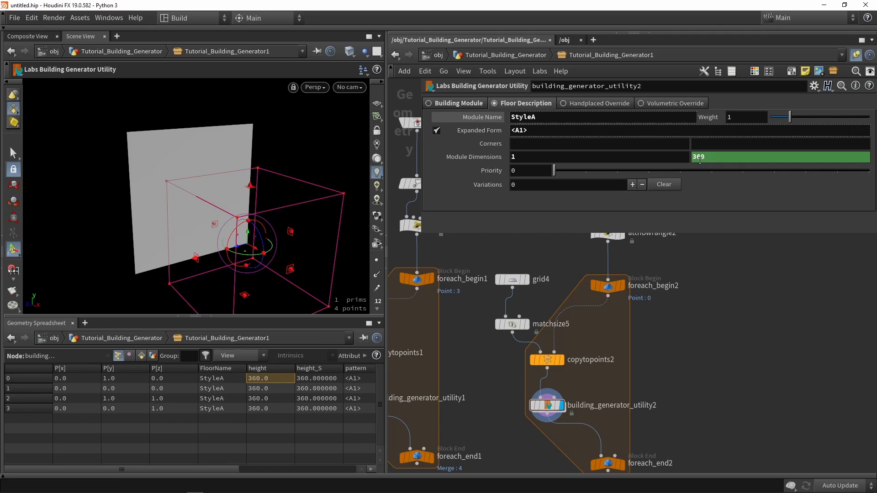
# Step: Extend the second Module Dimensions expression to point(0,0,"height",0)/100 and show its evaluated value
pyautogui.click(474, 157)
pyautogui.click(802, 159)
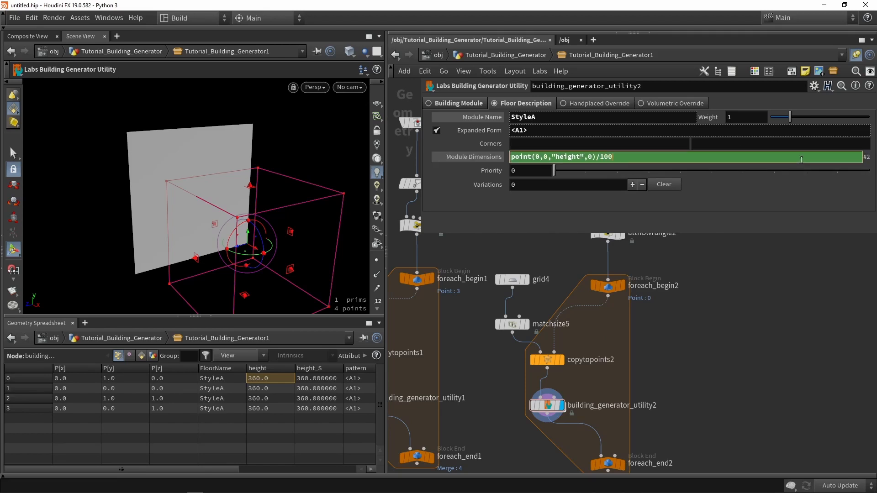
pyautogui.press('Return')
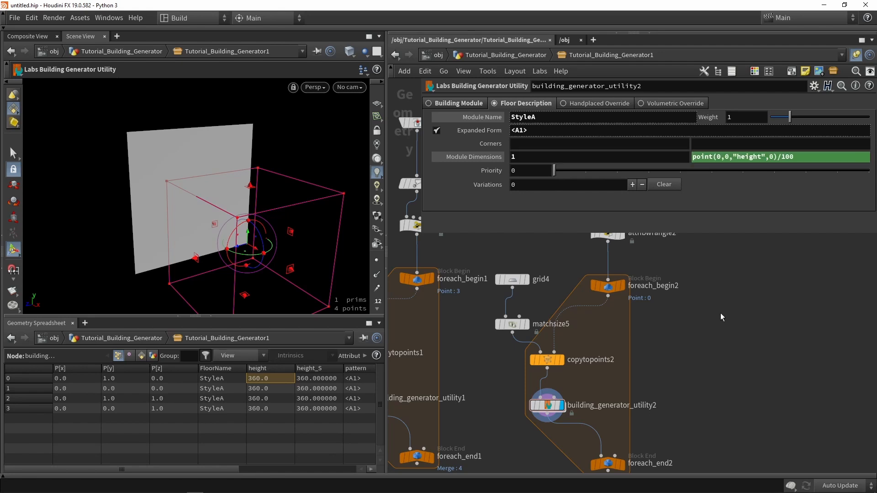
pyautogui.click(480, 160)
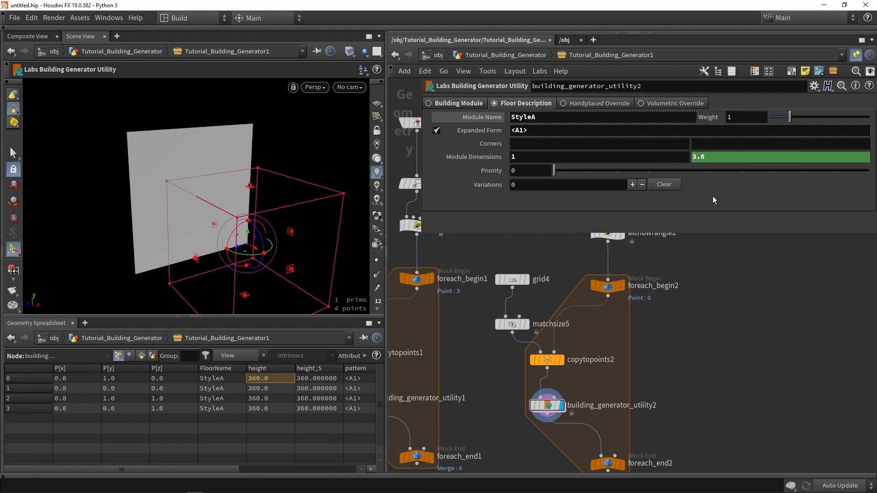
# Step: Display the foreach_end2 output and examine its primitive attributes for the module name, expanded form and dimensions
pyautogui.moveTo(690, 403); pyautogui.dragTo(657, 312, button='middle')
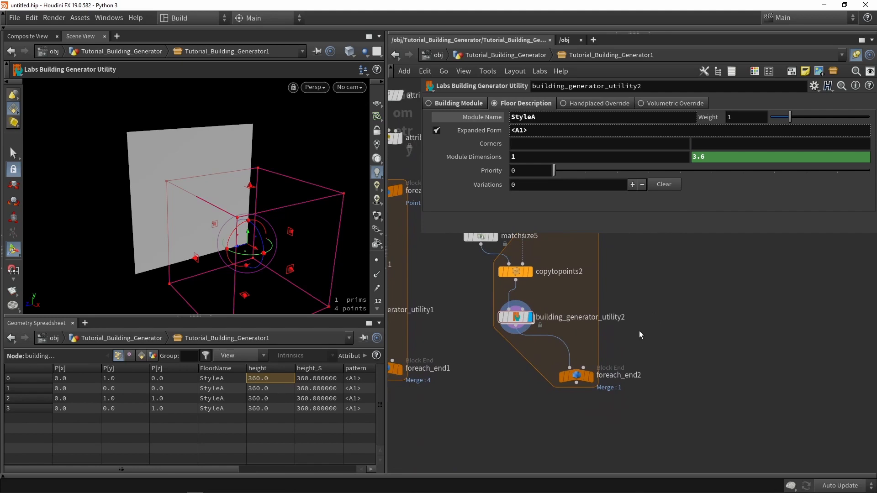
pyautogui.click(575, 379)
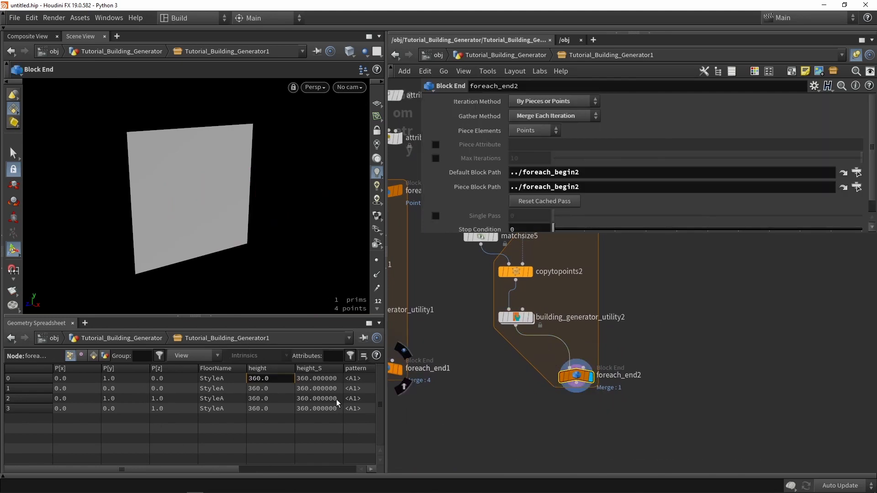
pyautogui.click(93, 355)
pyautogui.moveTo(110, 379); pyautogui.dragTo(270, 379)
# Step: Add a Merge node below the two for-each loops and wire foreach_end1 into it
pyautogui.scroll(-5, 647, 342)
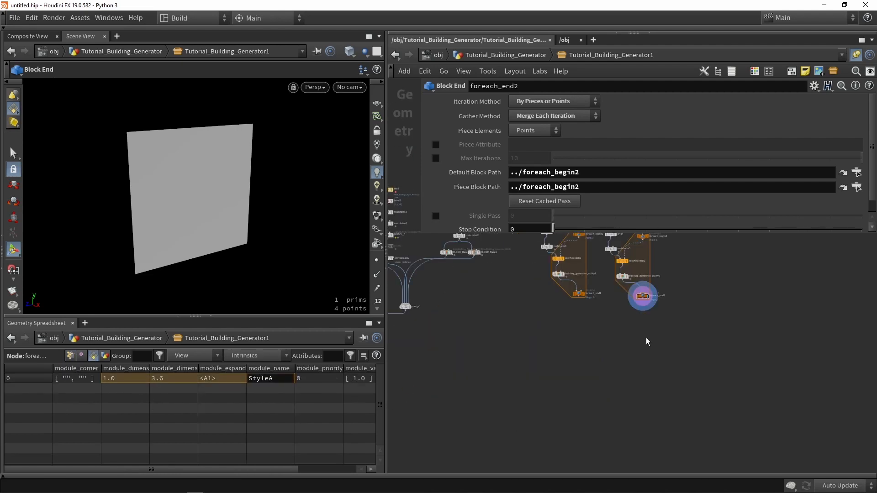
pyautogui.press('Tab')
pyautogui.write('merge')
pyautogui.press('Return')
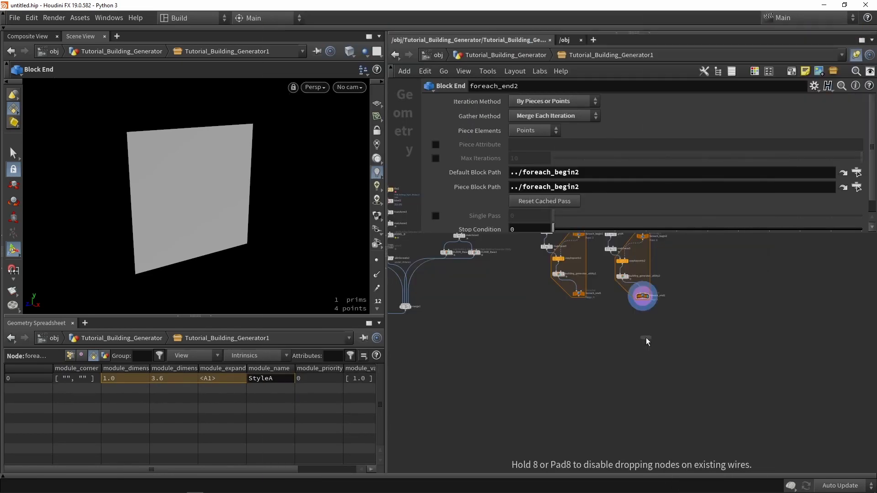
pyautogui.click(596, 330)
pyautogui.scroll(5, 595, 324)
pyautogui.moveTo(554, 256); pyautogui.dragTo(595, 333)
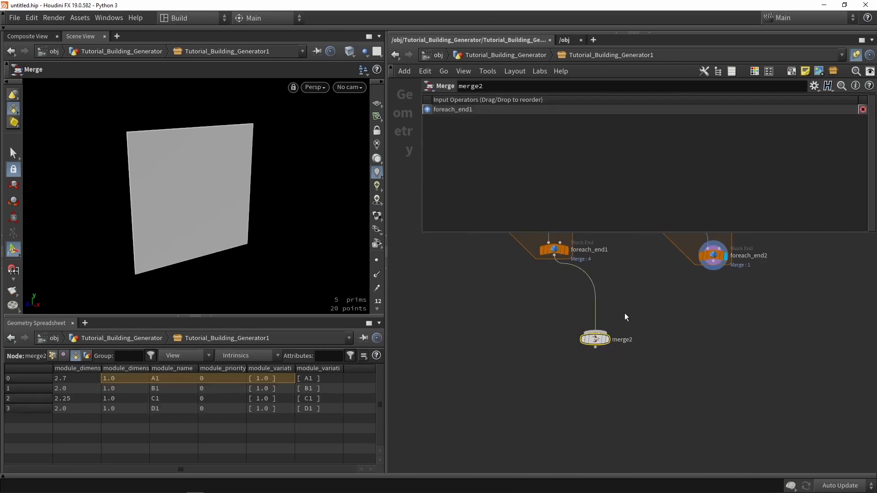
# Step: Wire foreach_end2 into the same Merge node and display it below the two loop blocks
pyautogui.moveTo(713, 265); pyautogui.dragTo(532, 352)
pyautogui.scroll(-3, 605, 342)
pyautogui.moveTo(494, 335); pyautogui.dragTo(571, 337, button='middle')
pyautogui.moveTo(607, 353); pyautogui.dragTo(661, 350)
pyautogui.scroll(-1, 660, 350)
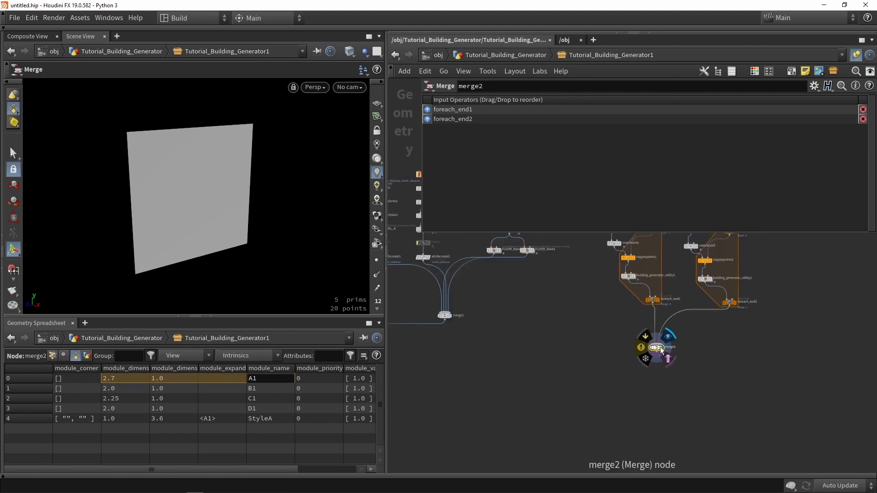
# Step: Examine the building style groups and patterns set on the building_from_patterns1 node
pyautogui.scroll(-4, 660, 350)
pyautogui.scroll(6, 499, 363)
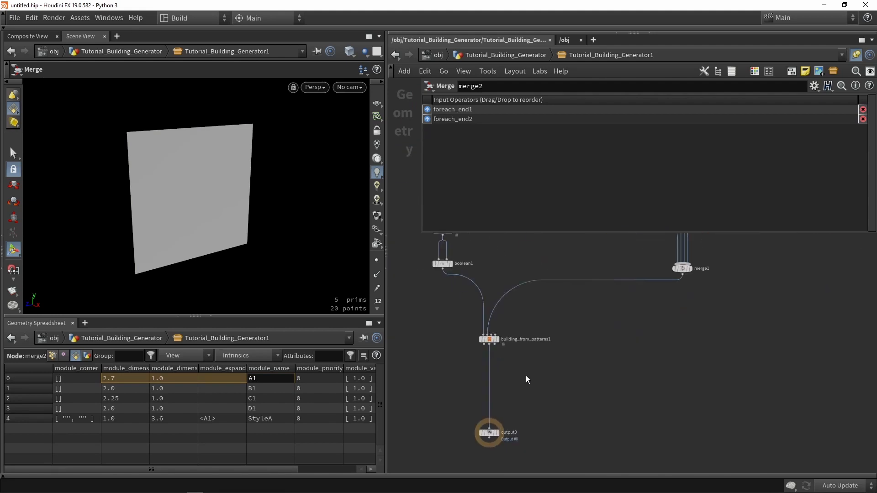
pyautogui.scroll(-3, 609, 358)
pyautogui.moveTo(553, 419); pyautogui.dragTo(503, 405)
pyautogui.scroll(3, 504, 349)
pyautogui.moveTo(472, 382); pyautogui.dragTo(549, 428)
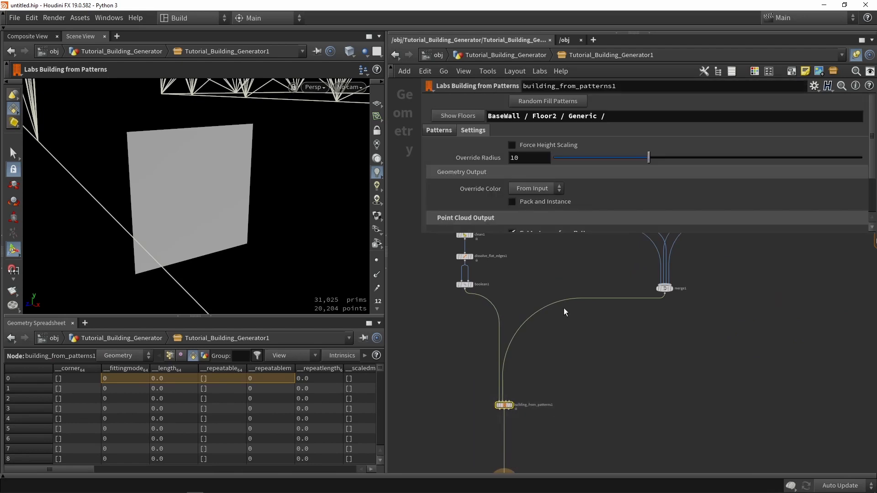
pyautogui.scroll(-2, 531, 157)
pyautogui.scroll(2, 530, 162)
pyautogui.click(439, 130)
pyautogui.scroll(-2, 504, 158)
pyautogui.scroll(1, 571, 136)
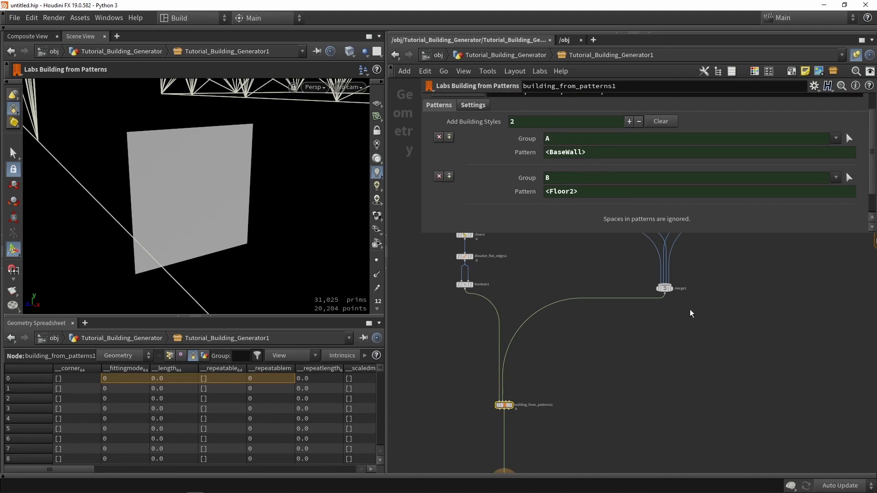
# Step: Compare the original merge1 branch with the new loop setup and inspect the module settings of MODEL_A and MODEL_B
pyautogui.press('h')
pyautogui.scroll(2, 535, 322)
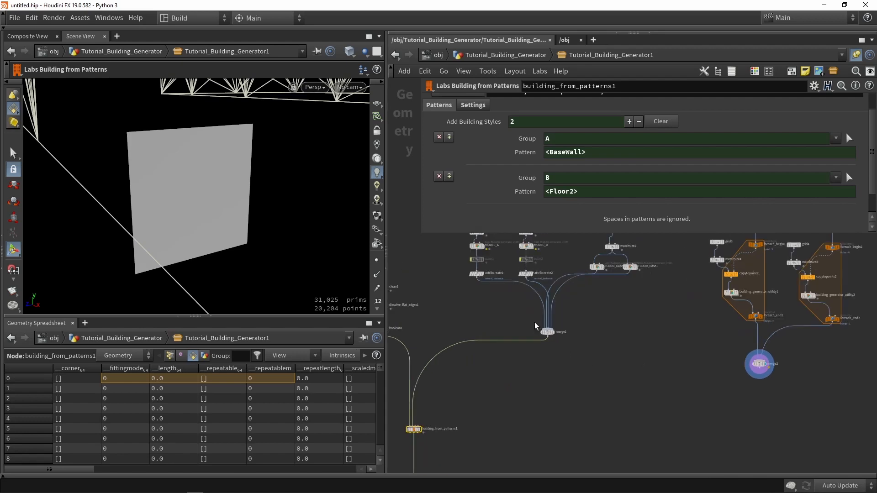
pyautogui.moveTo(530, 321); pyautogui.dragTo(774, 406)
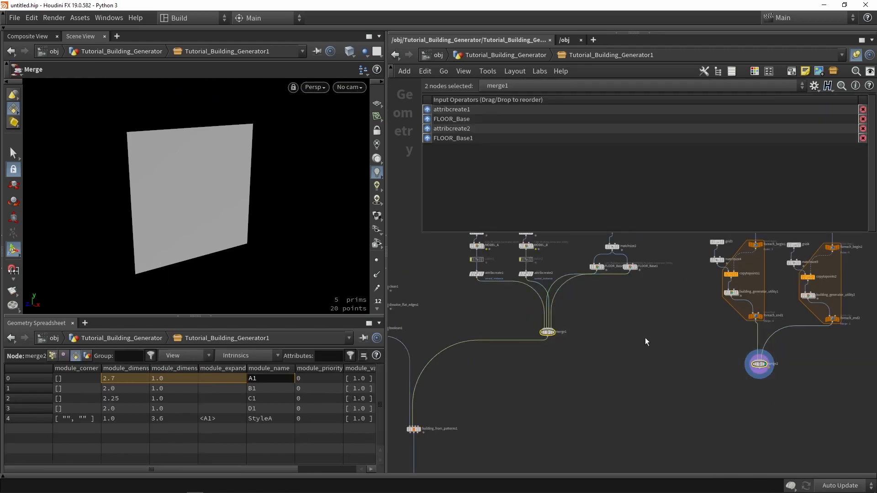
pyautogui.moveTo(683, 243); pyautogui.dragTo(654, 457, button='middle')
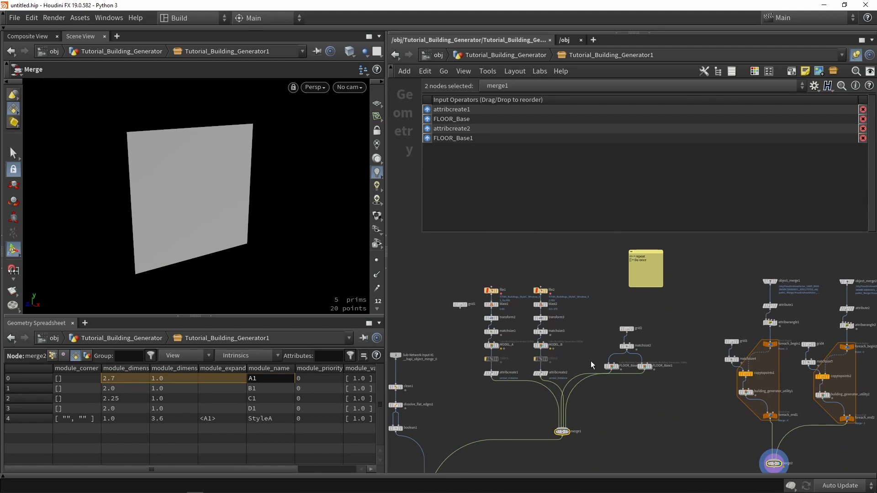
pyautogui.moveTo(656, 417); pyautogui.dragTo(648, 401, button='middle')
pyautogui.scroll(1, 543, 324)
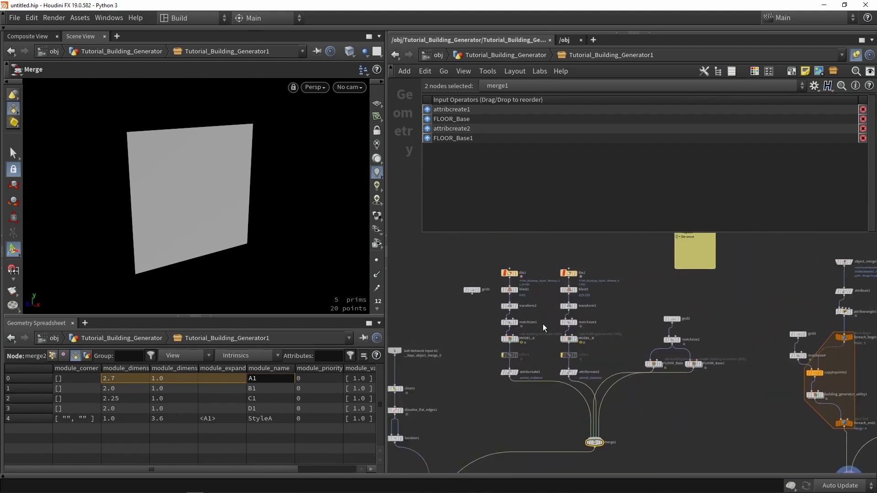
pyautogui.scroll(2, 543, 325)
pyautogui.click(485, 350)
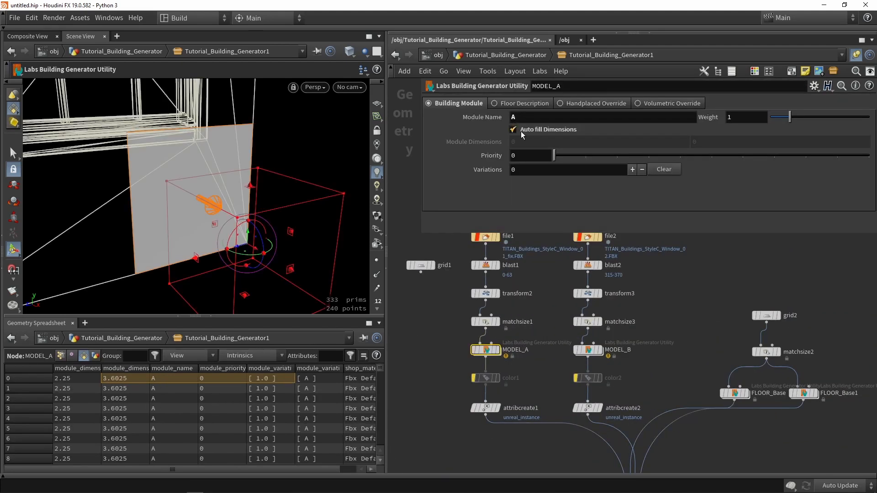
pyautogui.click(588, 350)
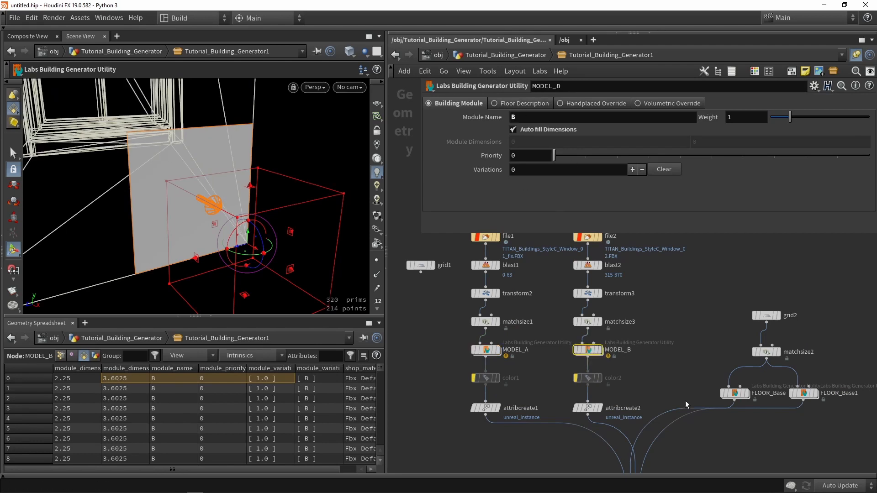
pyautogui.moveTo(686, 401); pyautogui.dragTo(655, 333, button='middle')
pyautogui.scroll(-4, 655, 332)
pyautogui.moveTo(751, 414); pyautogui.dragTo(680, 323, button='middle')
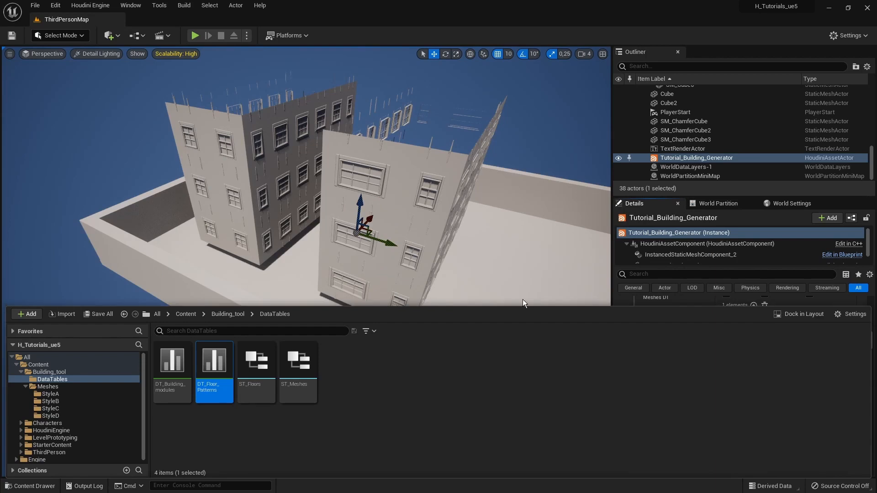
# Step: Switch to Unreal Editor and remove the second building style from the Tutorial_Building_Generator's pattern parameters
pyautogui.moveTo(513, 251); pyautogui.dragTo(513, 220)
pyautogui.moveTo(513, 219); pyautogui.dragTo(492, 239, button='right')
pyautogui.scroll(3, 666, 353)
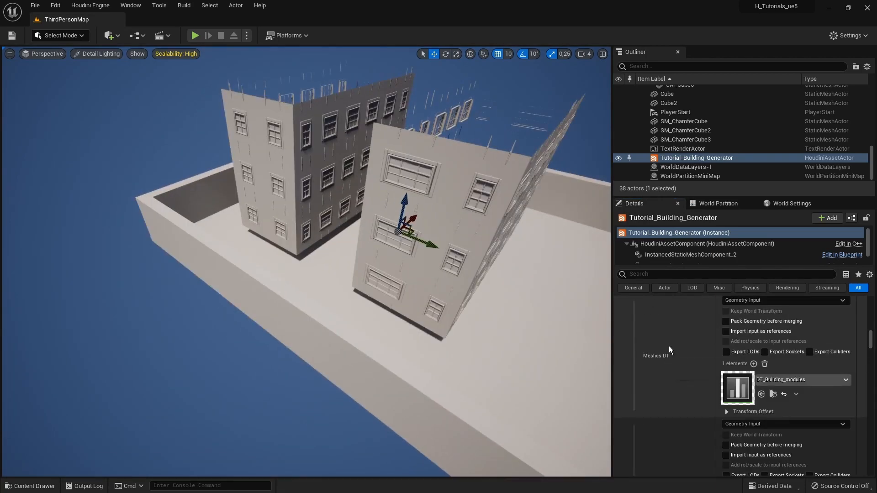
pyautogui.click(665, 358)
pyautogui.scroll(-2, 666, 363)
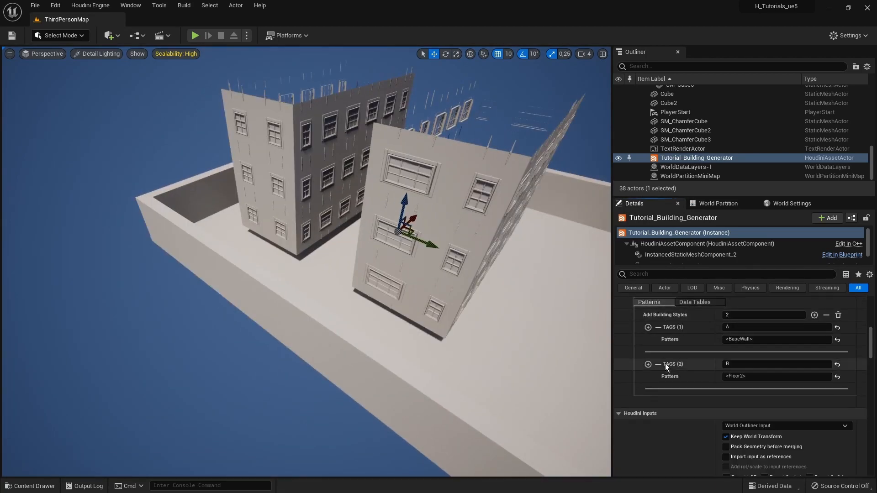
pyautogui.click(826, 316)
# Step: Clear the tag of the remaining building style and reset its pattern to the default value
pyautogui.click(742, 330)
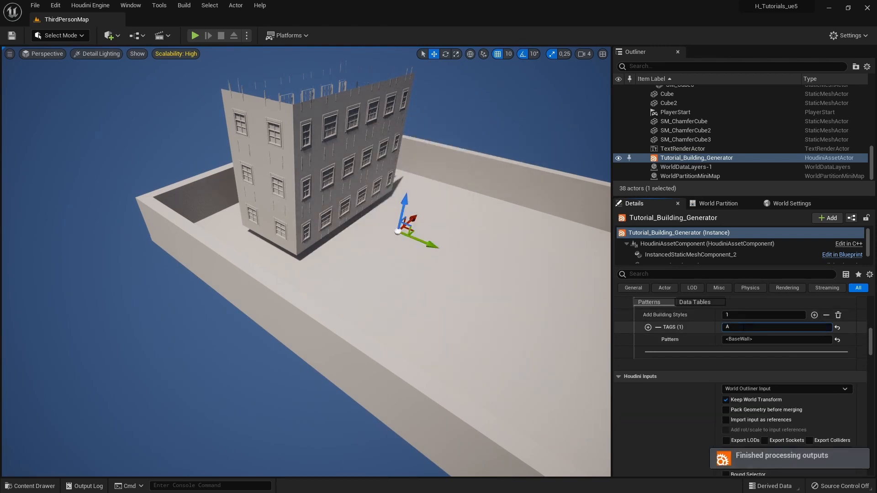
pyautogui.press('BackSpace')
pyautogui.press('Return')
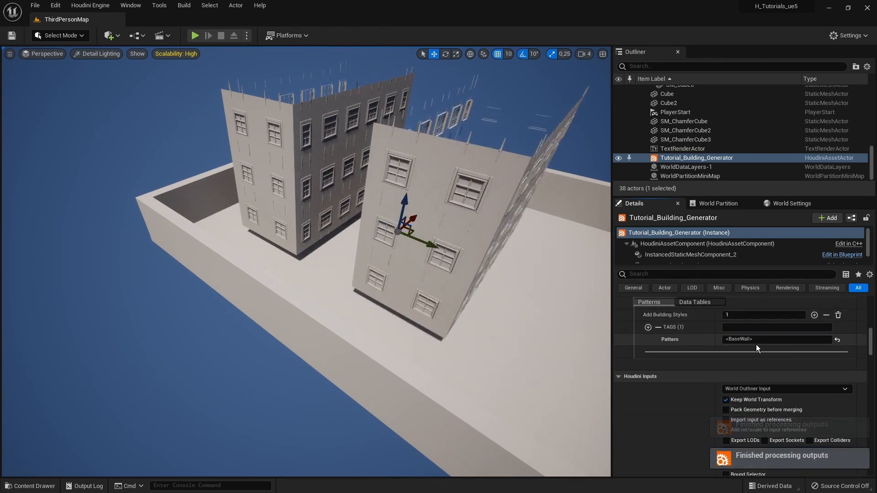
pyautogui.click(835, 338)
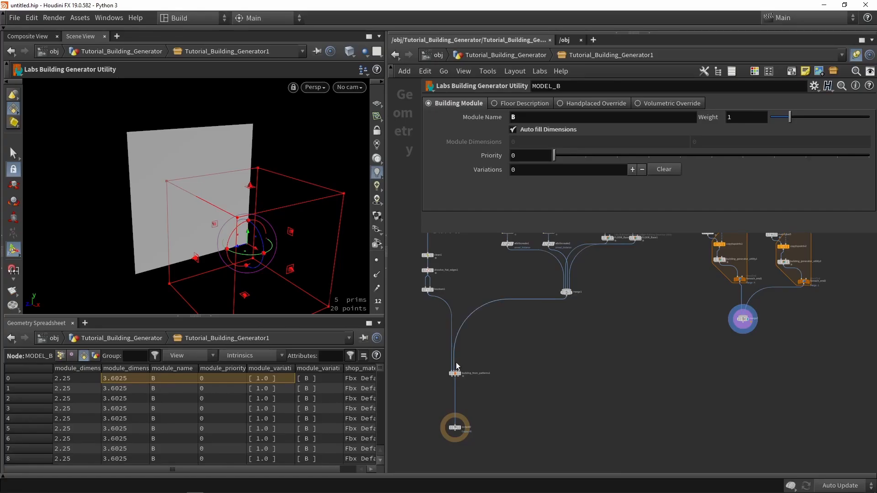
# Step: Switch back to Houdini and wire merge2 into building_from_patterns1 in place of merge1
pyautogui.scroll(3, 457, 365)
pyautogui.click(464, 386)
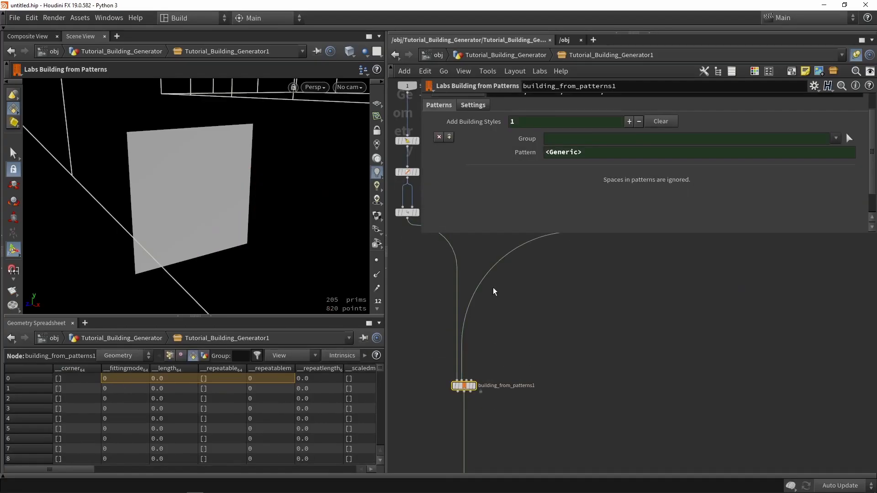
pyautogui.scroll(-4, 585, 340)
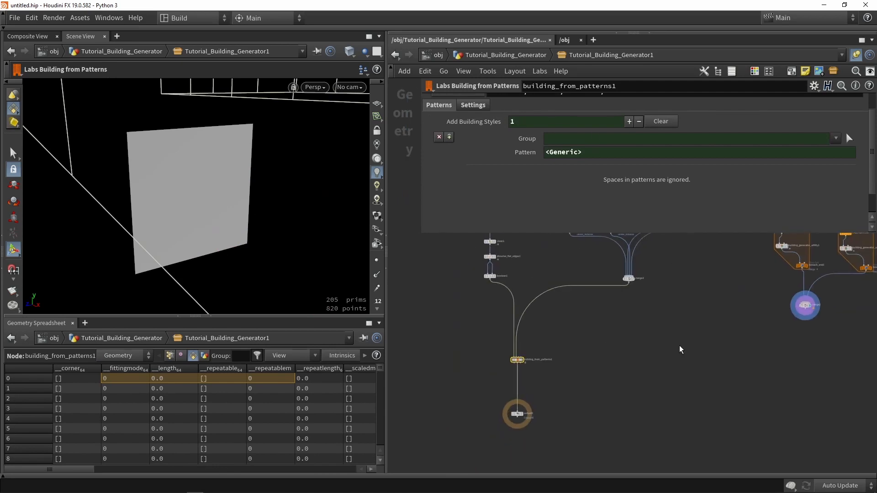
pyautogui.scroll(2, 760, 321)
pyautogui.moveTo(821, 307); pyautogui.dragTo(438, 373)
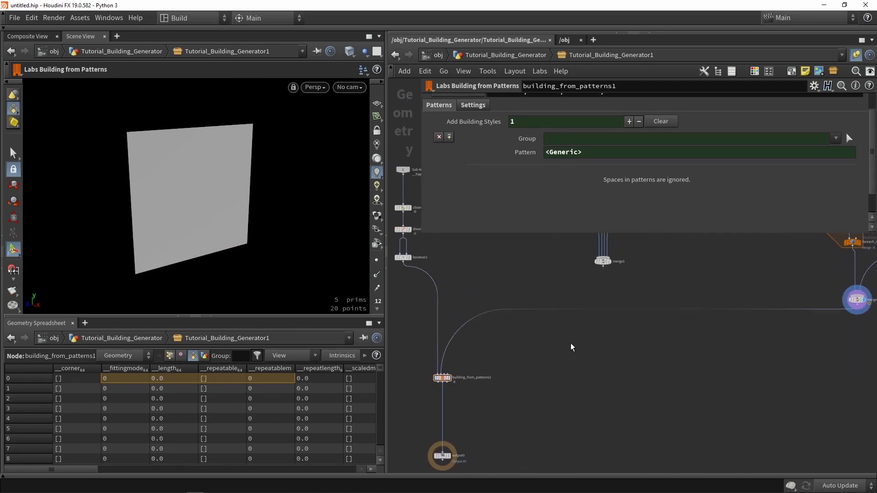
# Step: Save the changes to the Tutorial Building Generator digital asset
pyautogui.scroll(-4, 572, 348)
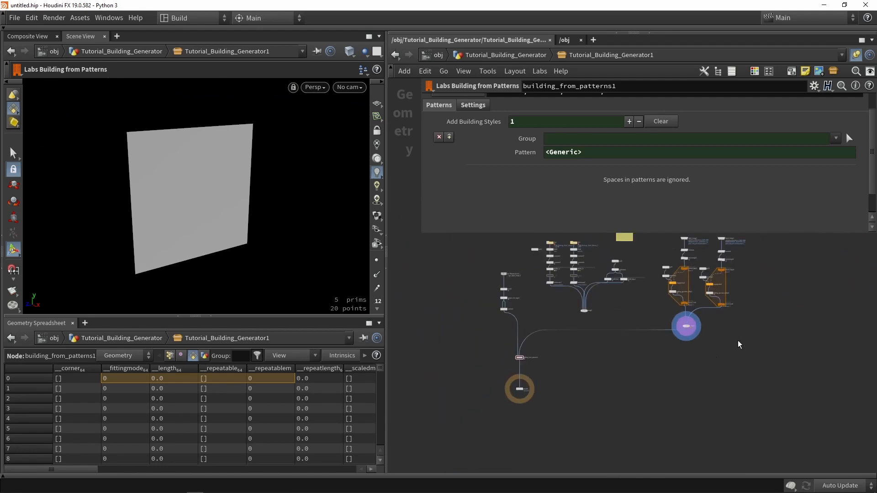
pyautogui.moveTo(703, 238); pyautogui.dragTo(689, 292, button='middle')
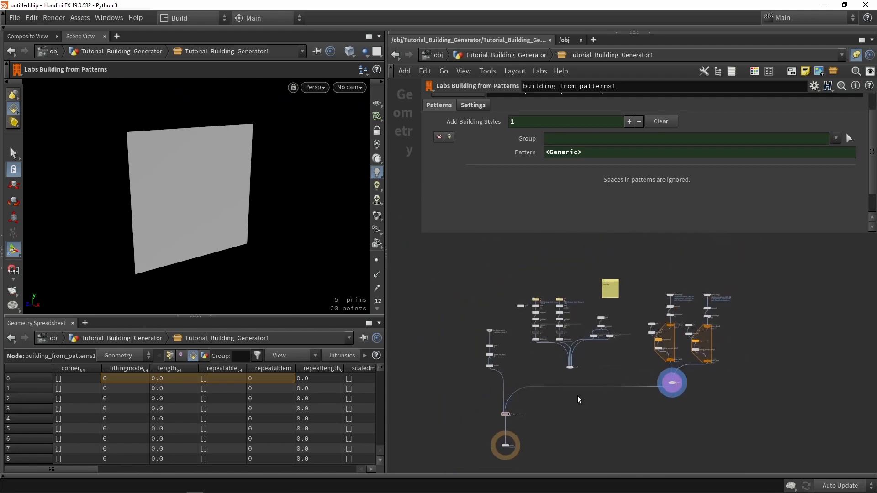
pyautogui.moveTo(497, 419); pyautogui.dragTo(653, 338, button='middle')
pyautogui.scroll(6, 653, 337)
pyautogui.moveTo(760, 383); pyautogui.dragTo(605, 277)
pyautogui.click(79, 18)
pyautogui.moveTo(106, 84)
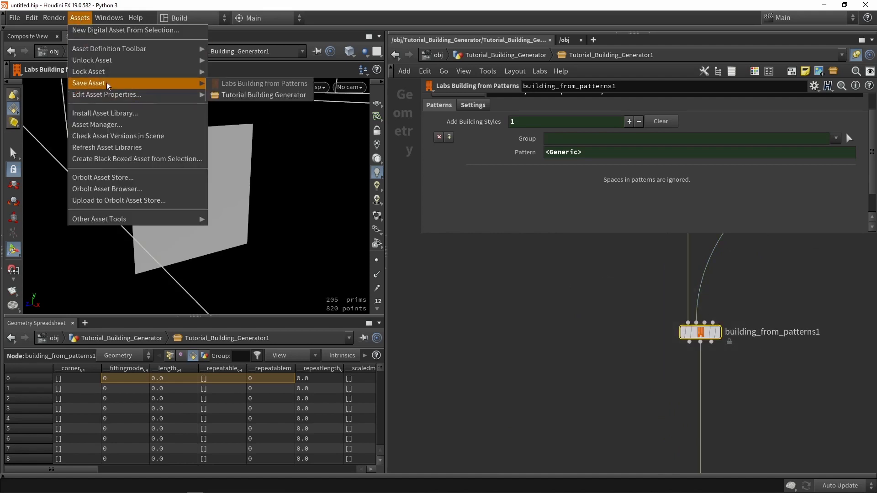
pyautogui.click(245, 96)
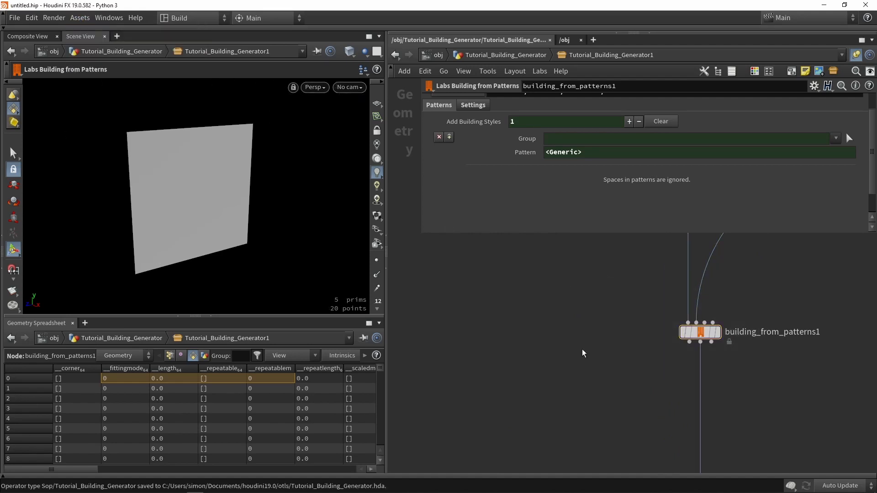
# Step: Switch to Unreal Editor and open the DT_Floor_Patterns table assigned to the Floor DT input, keeping the generator's parameters in view
pyautogui.scroll(-3, 582, 352)
pyautogui.scroll(-2, 679, 319)
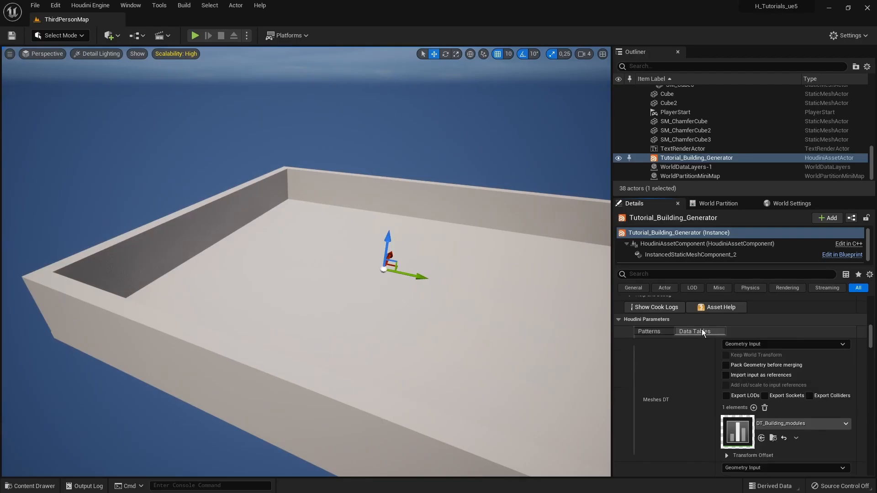
pyautogui.scroll(-3, 681, 388)
pyautogui.scroll(-3, 681, 387)
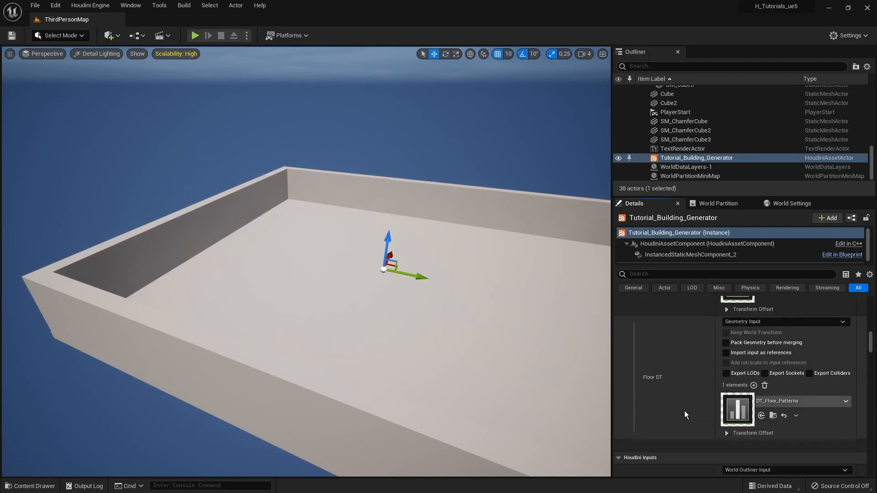
pyautogui.doubleClick(732, 410)
pyautogui.moveTo(588, 68); pyautogui.dragTo(398, 32)
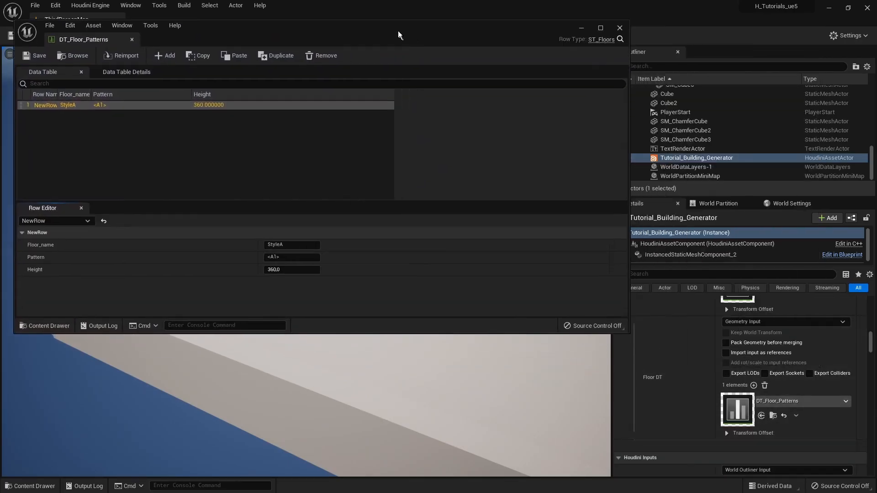
# Step: Set the generator's building style pattern to <StyleA>, matching the floor name in DT_Floor_Patterns
pyautogui.scroll(3, 659, 367)
pyautogui.scroll(5, 660, 366)
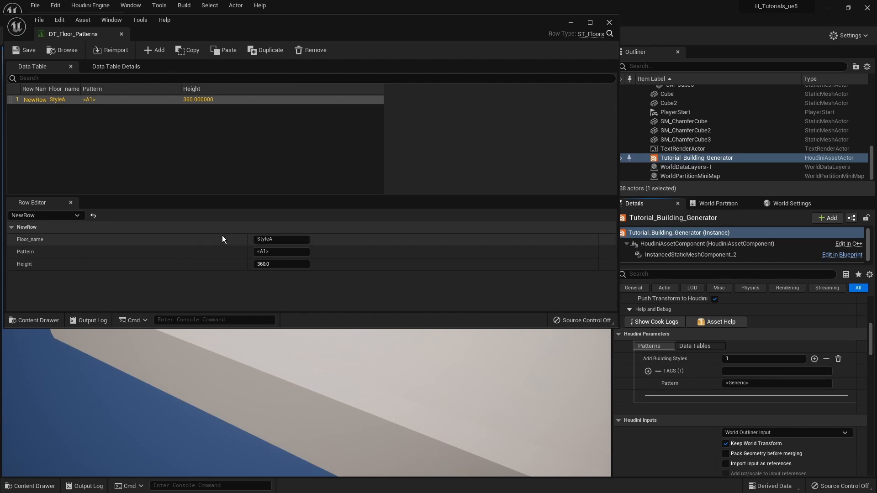
pyautogui.click(279, 239)
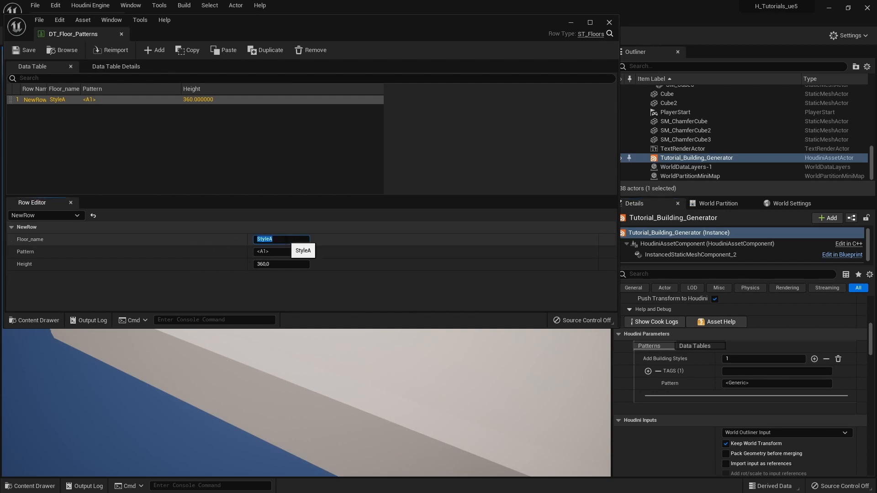
pyautogui.click(787, 384)
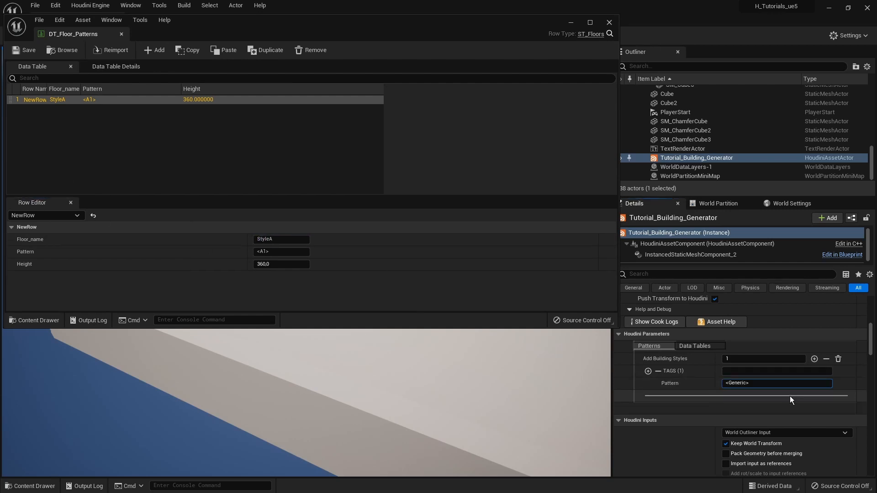
pyautogui.press('BackSpace')
pyautogui.press('BackSpace')
pyautogui.press('BackSpace')
pyautogui.press('BackSpace')
pyautogui.press('BackSpace')
pyautogui.press('BackSpace')
pyautogui.press('BackSpace')
pyautogui.press('BackSpace')
pyautogui.write('StyleA>')
pyautogui.press('Return')
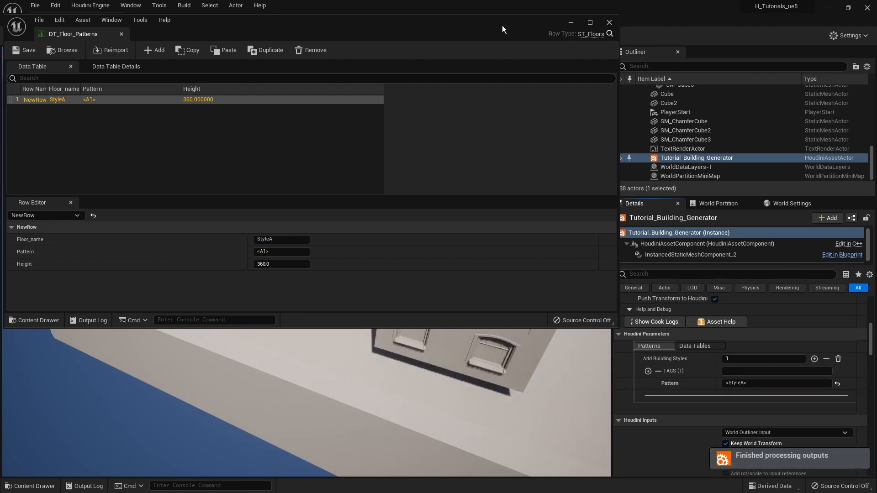
# Step: Change the StyleA row's pattern to <A1-B1> in DT_Floor_Patterns and save the table
pyautogui.moveTo(502, 30); pyautogui.dragTo(511, 375)
pyautogui.moveTo(412, 256)
pyautogui.mouseDown(button='right')
pyautogui.moveTo(511, 237)
pyautogui.moveTo(430, 221)
pyautogui.moveTo(338, 219)
pyautogui.moveTo(343, 228)
pyautogui.moveTo(406, 240)
pyautogui.mouseUp(button='right')
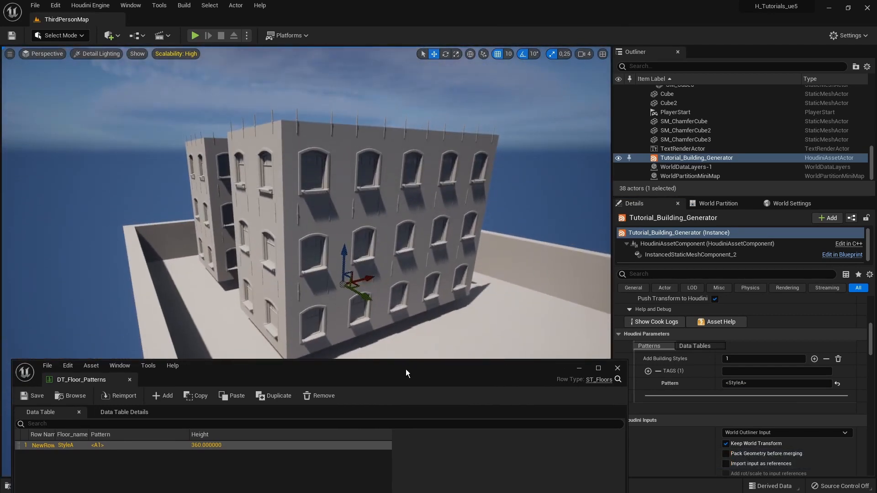
pyautogui.moveTo(406, 370); pyautogui.dragTo(488, 98)
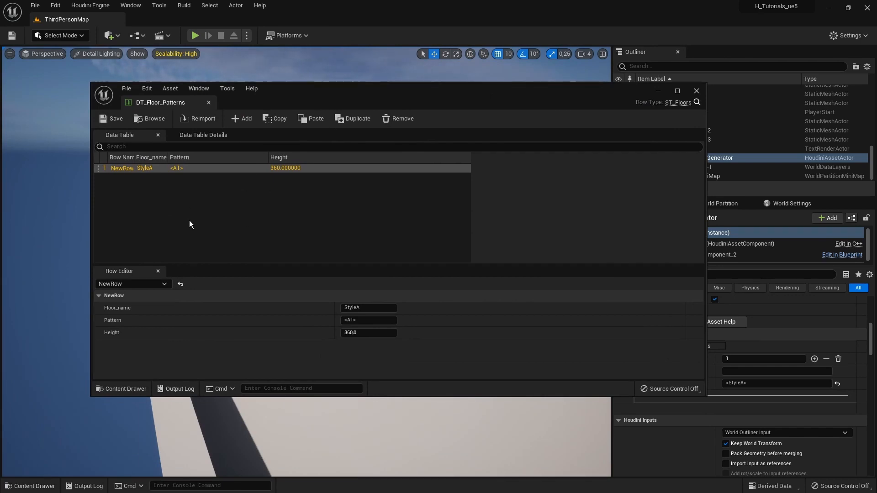
pyautogui.click(206, 198)
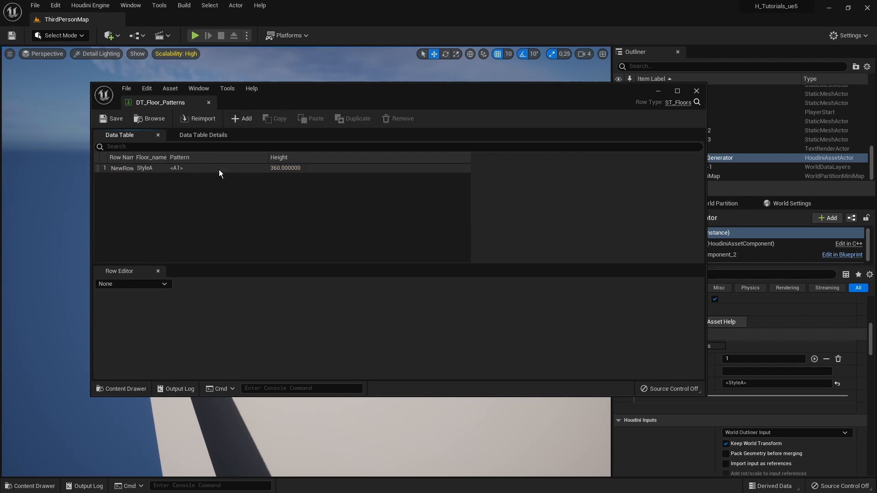
pyautogui.click(203, 169)
pyautogui.click(350, 322)
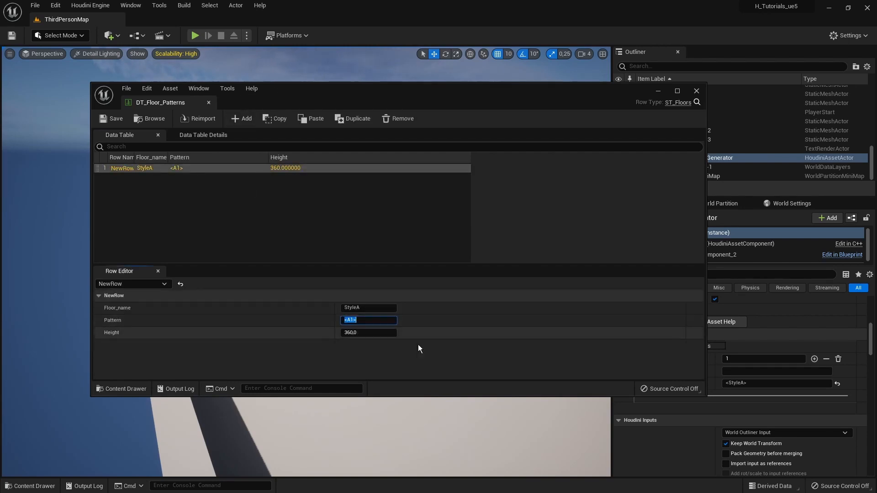
pyautogui.press('Right')
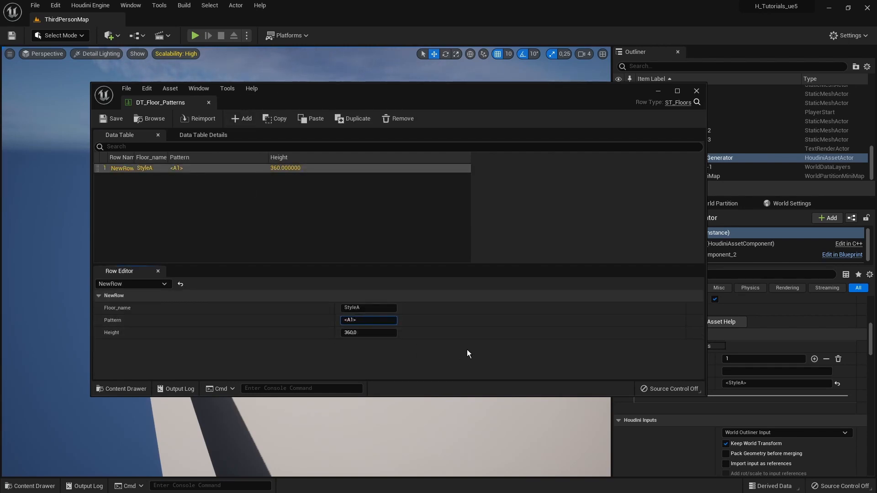
pyautogui.write('-')
pyautogui.write('B1')
pyautogui.press('Return')
pyautogui.click(103, 120)
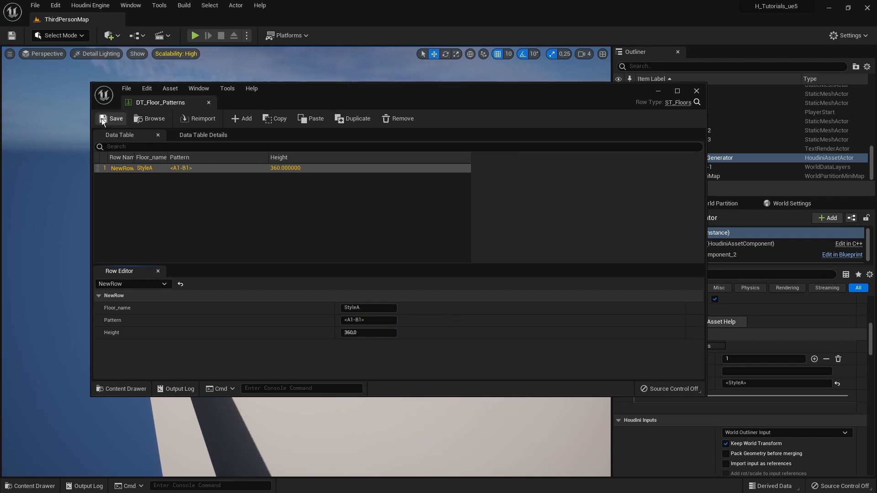
# Step: Recook the building generator with the edited floor table and inspect the building's facades from several sides
pyautogui.moveTo(558, 108); pyautogui.dragTo(477, 414)
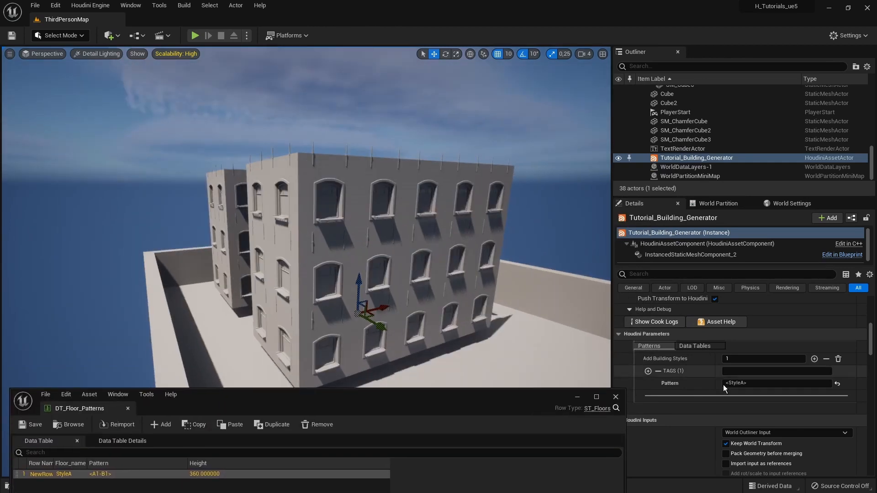
pyautogui.scroll(5, 721, 383)
pyautogui.scroll(3, 719, 380)
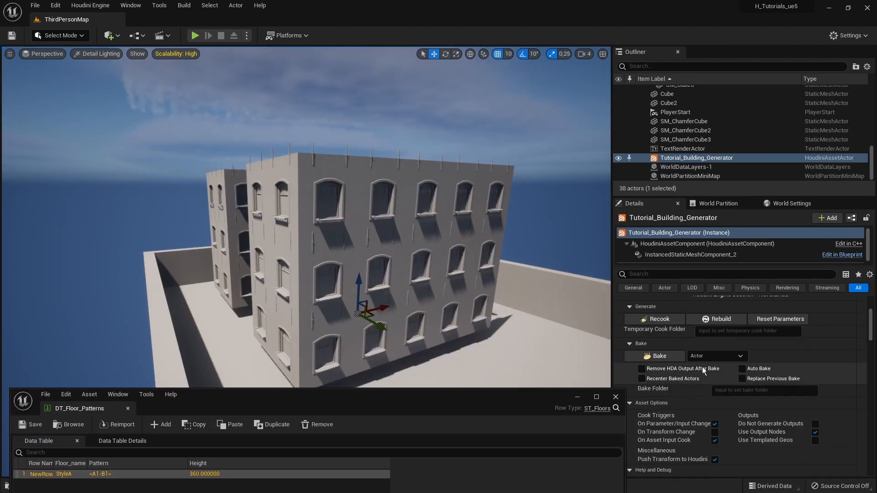
pyautogui.click(670, 319)
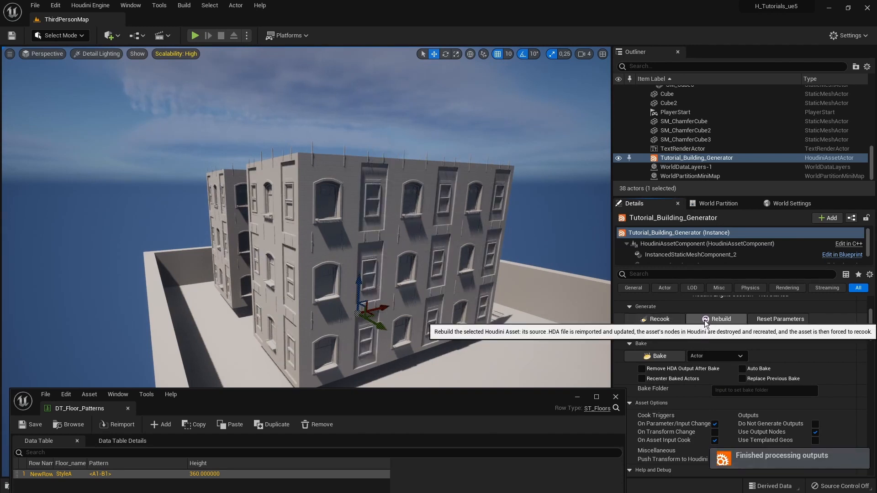
pyautogui.moveTo(606, 317); pyautogui.dragTo(515, 306, button='right')
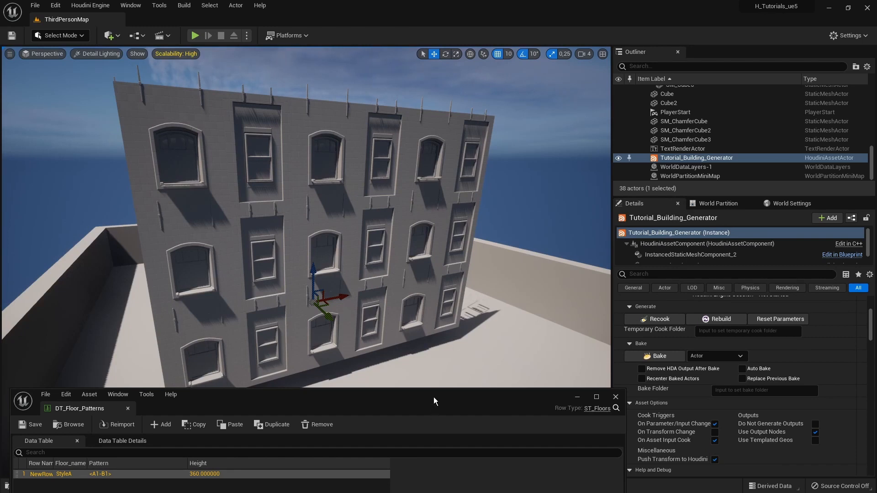
pyautogui.moveTo(434, 397); pyautogui.dragTo(429, 300)
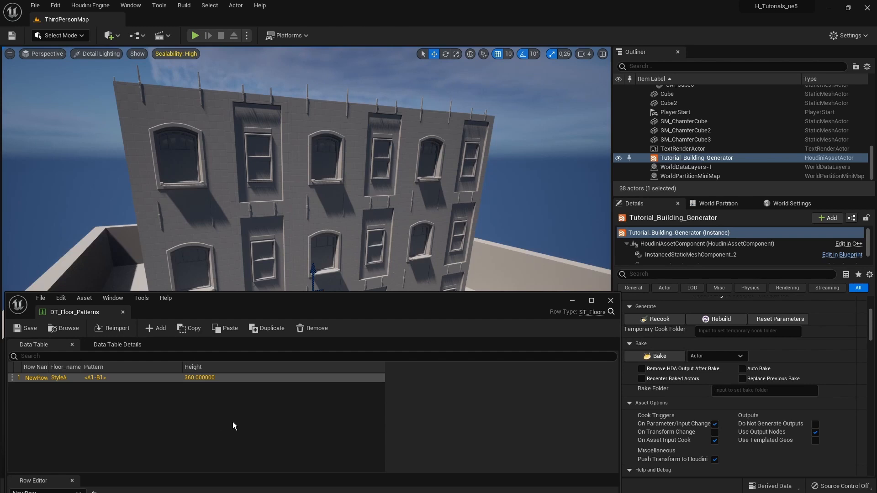
pyautogui.moveTo(362, 307); pyautogui.dragTo(376, 391)
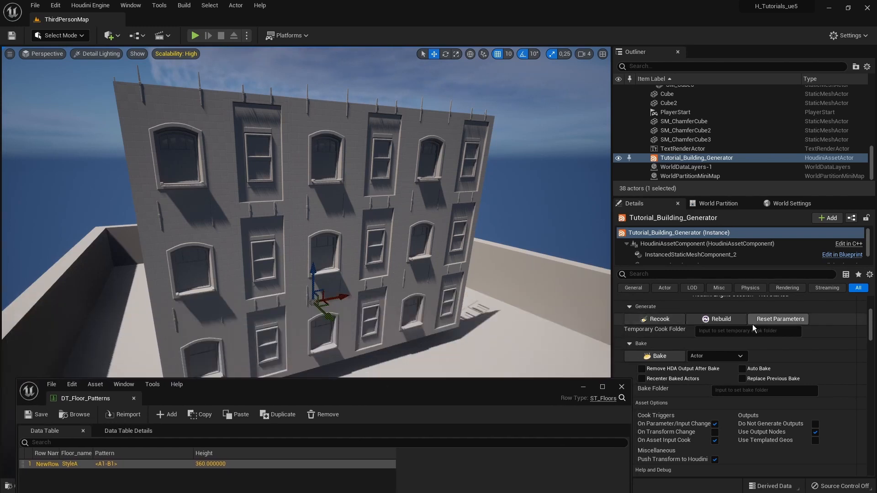
pyautogui.moveTo(548, 316); pyautogui.dragTo(407, 349, button='right')
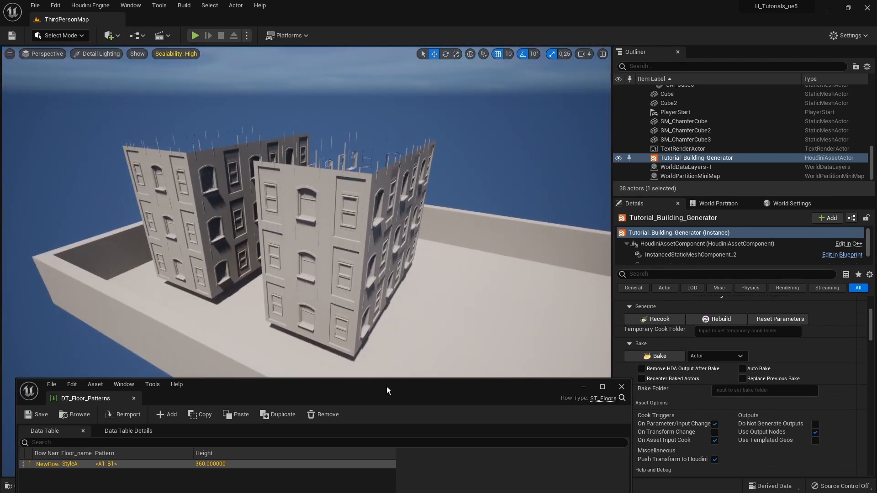
# Step: Bring the DT_Floor_Patterns row details and the generator's building style pattern into view side by side
pyautogui.moveTo(387, 388); pyautogui.dragTo(404, 150)
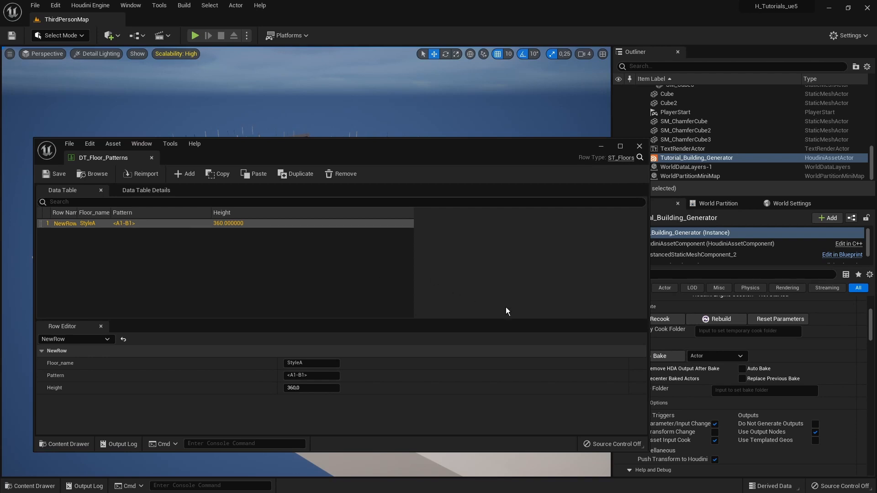
pyautogui.scroll(-5, 671, 350)
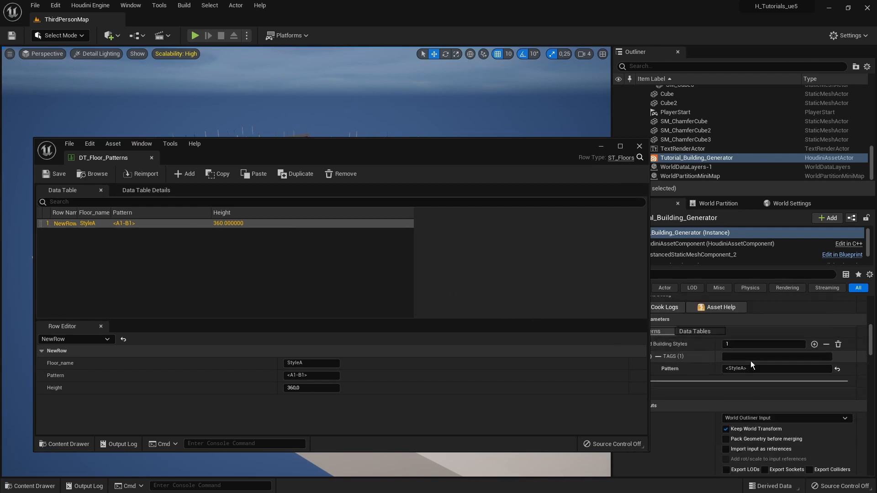